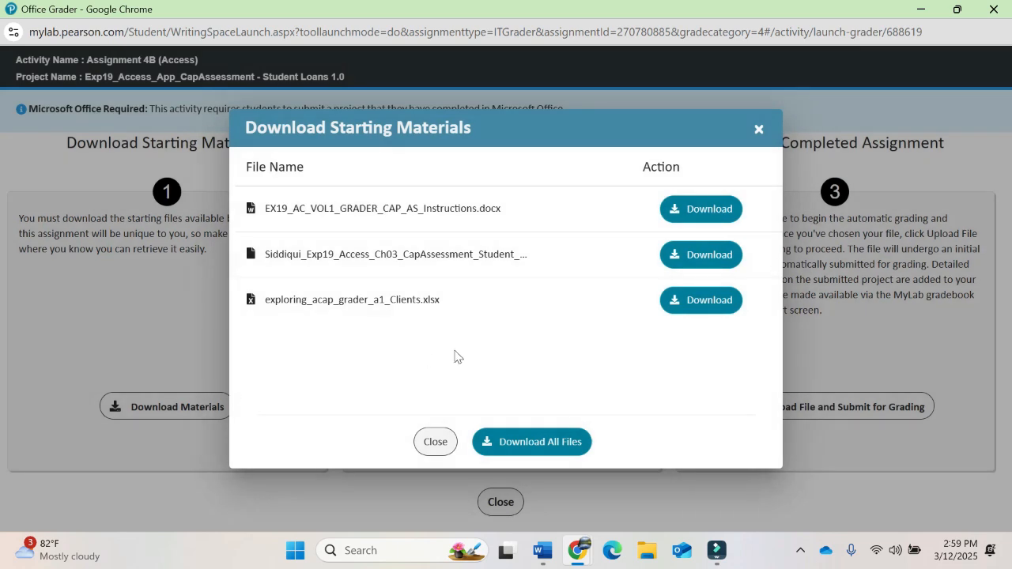
Close the starting-materials download dialog, switch to the EX19_AC_VOL1_GRADER_CAP_AS_Instructions document in Word and enable editing
click(435, 443)
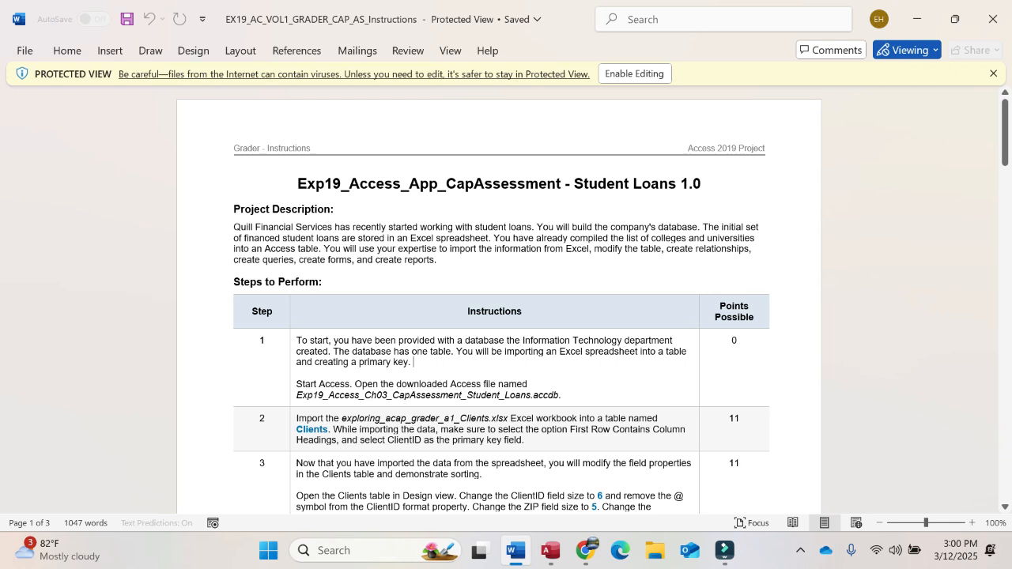
drag(297, 184, 721, 201)
click(661, 186)
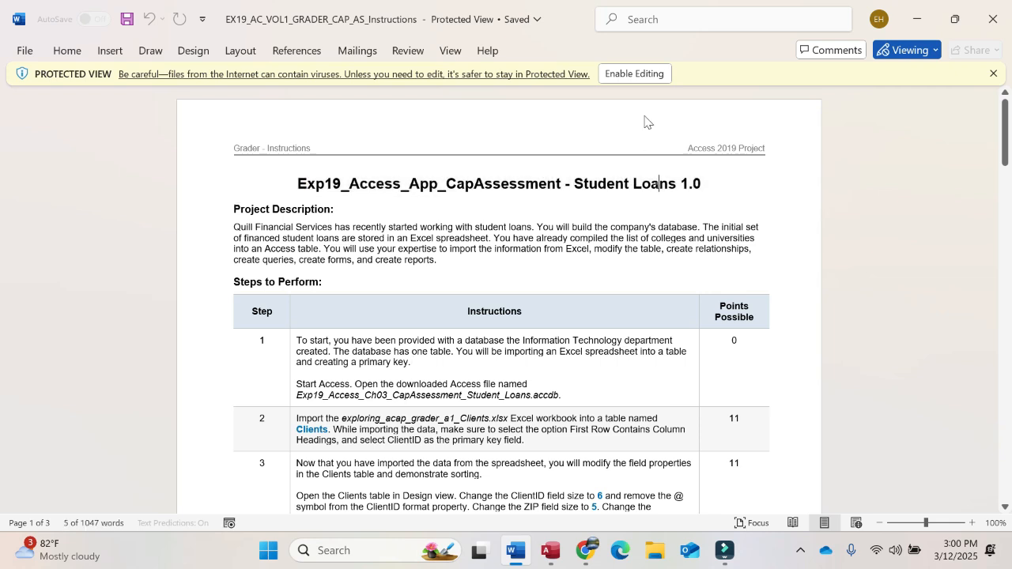
click(633, 75)
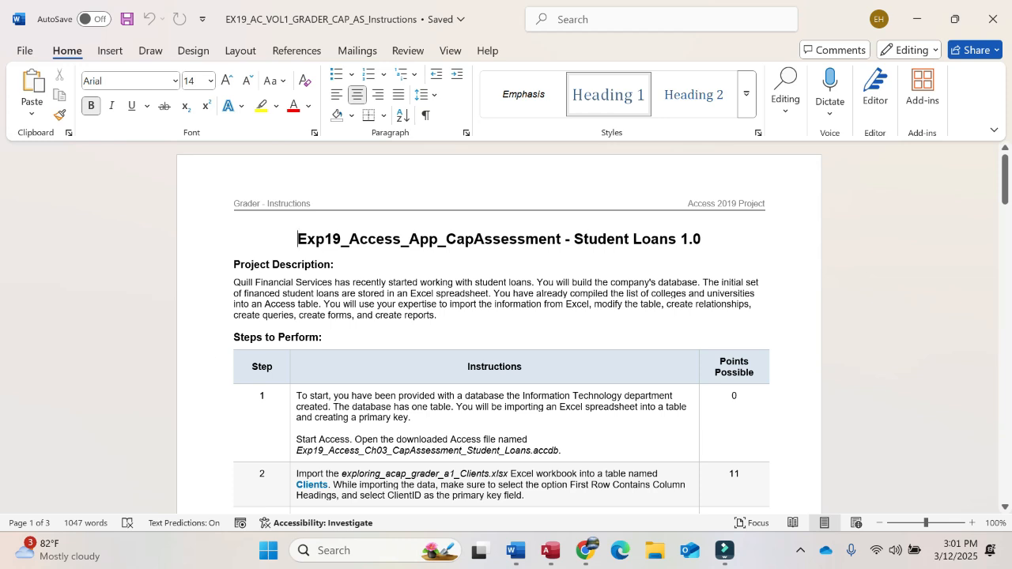
Highlight the Project Description's last sentence, beginning "You will use your expertise", in yellow
drag(324, 303, 440, 315)
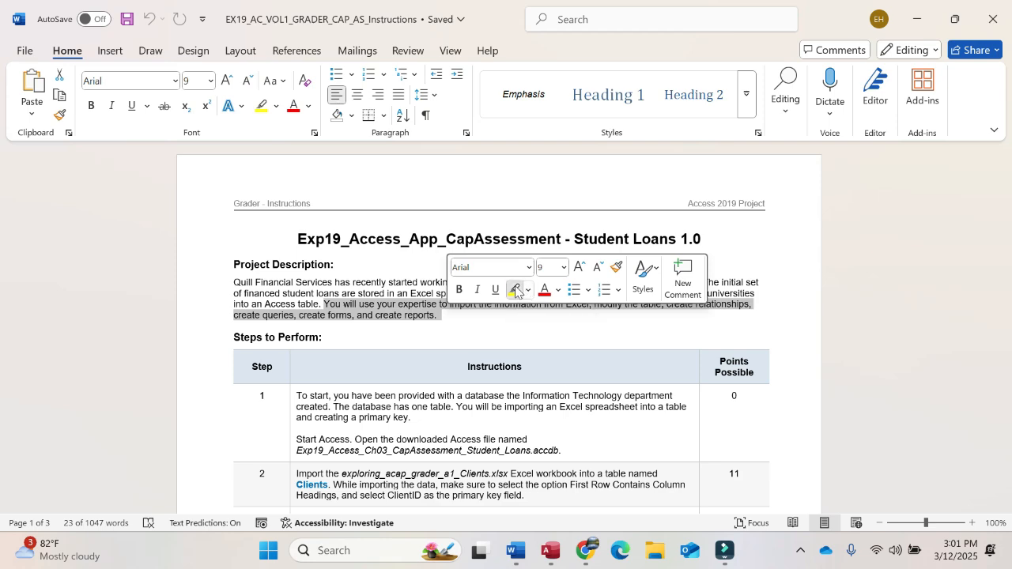
click(515, 290)
click(478, 327)
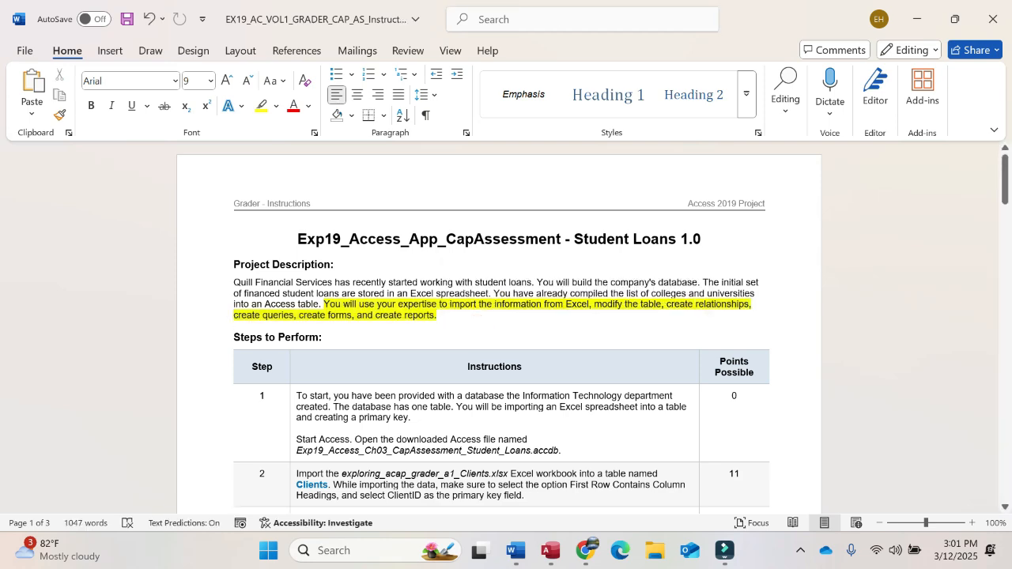
Highlight the "accdb." extension of the Access file name in instruction step 1 in yellow
ctrl+scroll(478, 327, up, 3)
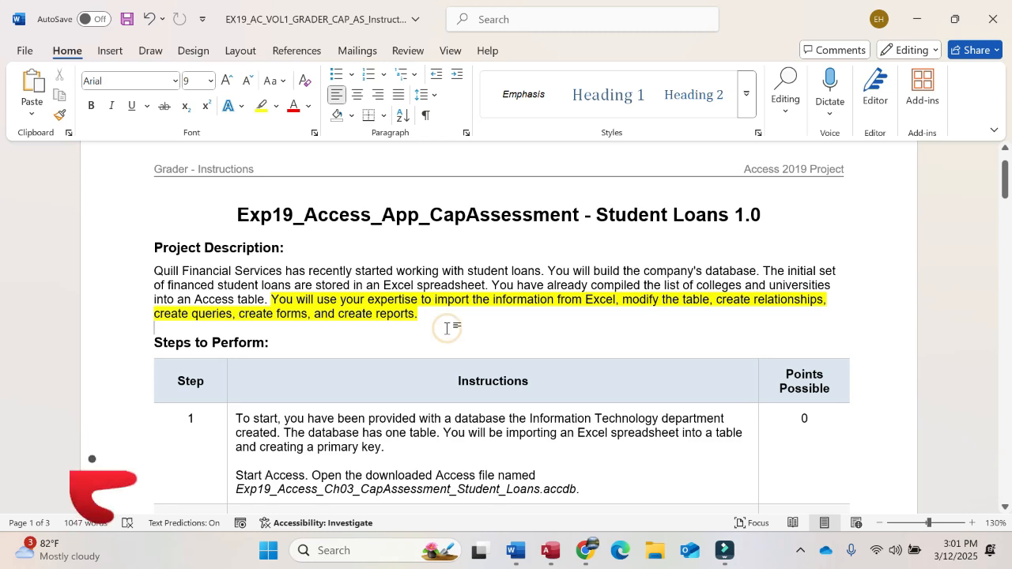
scroll(445, 328, down, 1)
scroll(305, 406, down, 3)
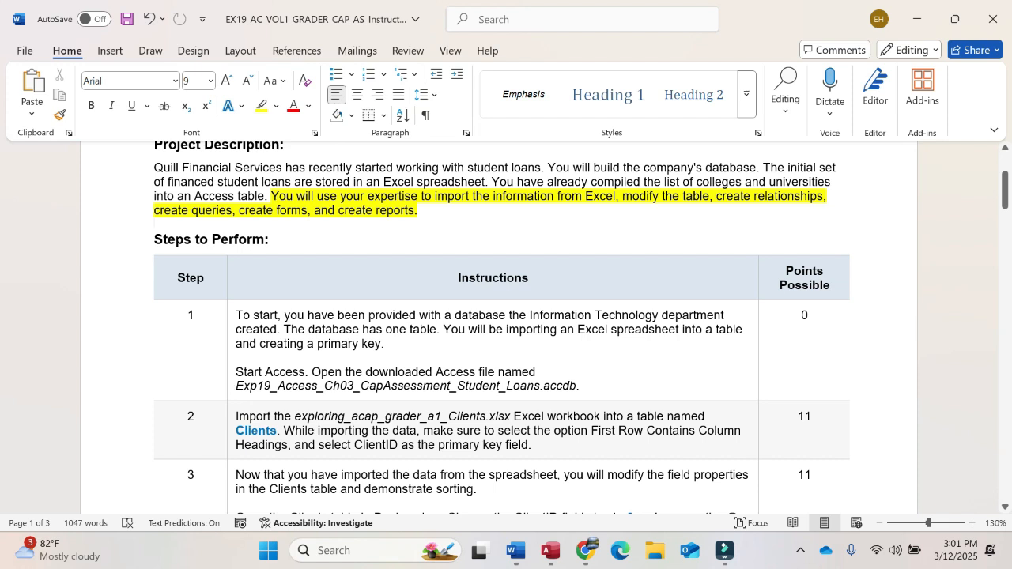
drag(235, 386, 581, 386)
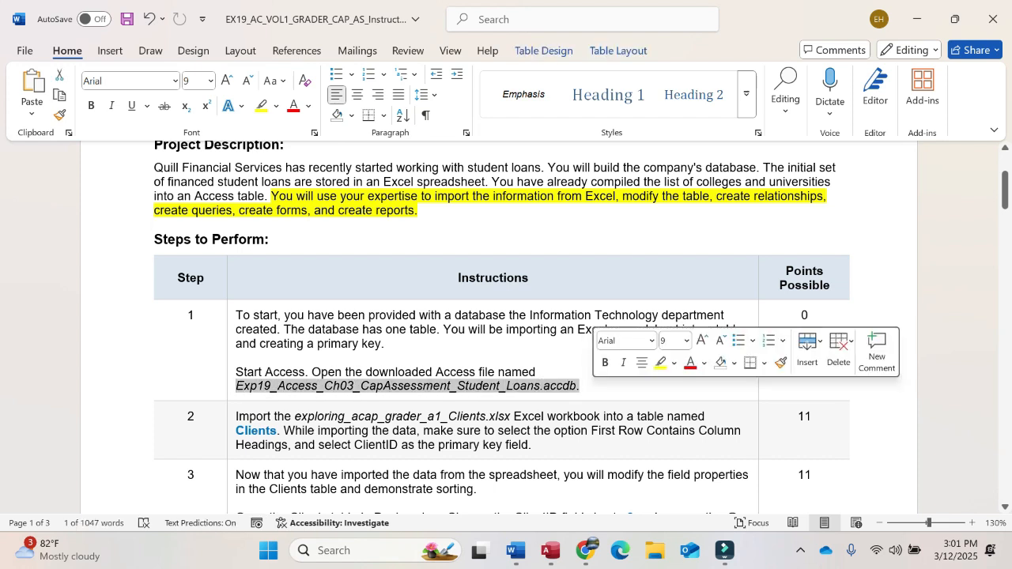
click(565, 387)
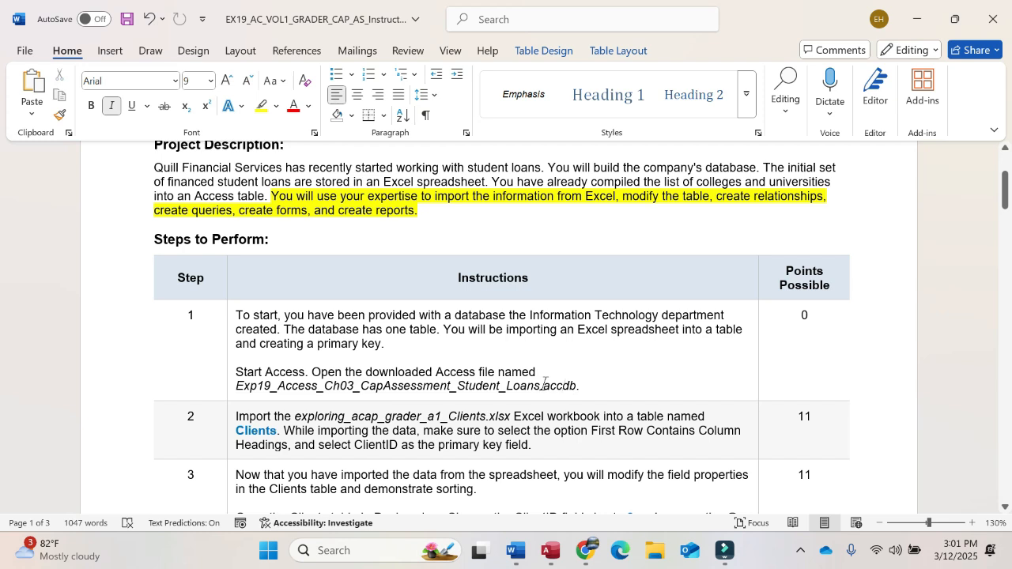
double_click(547, 386)
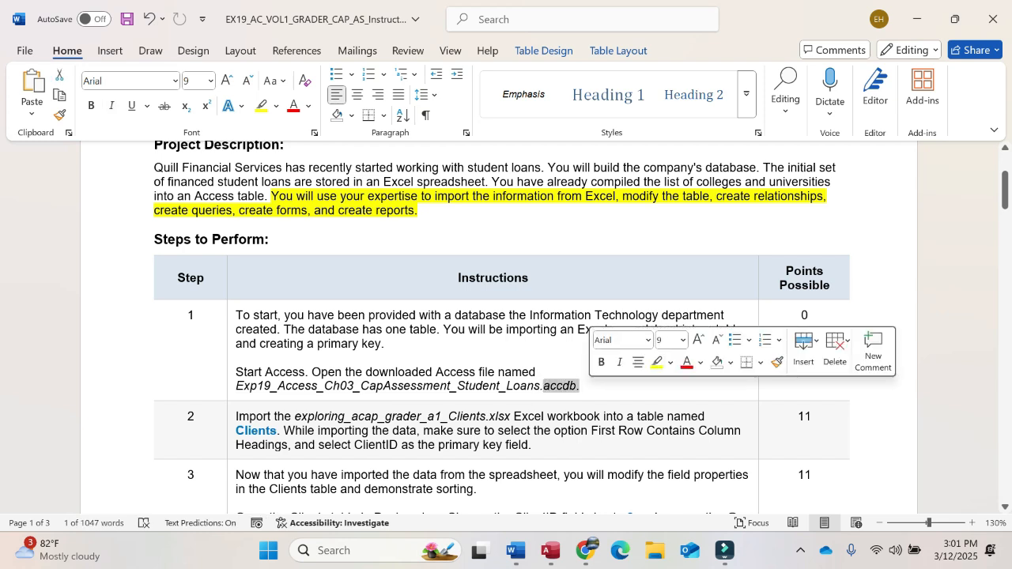
click(652, 364)
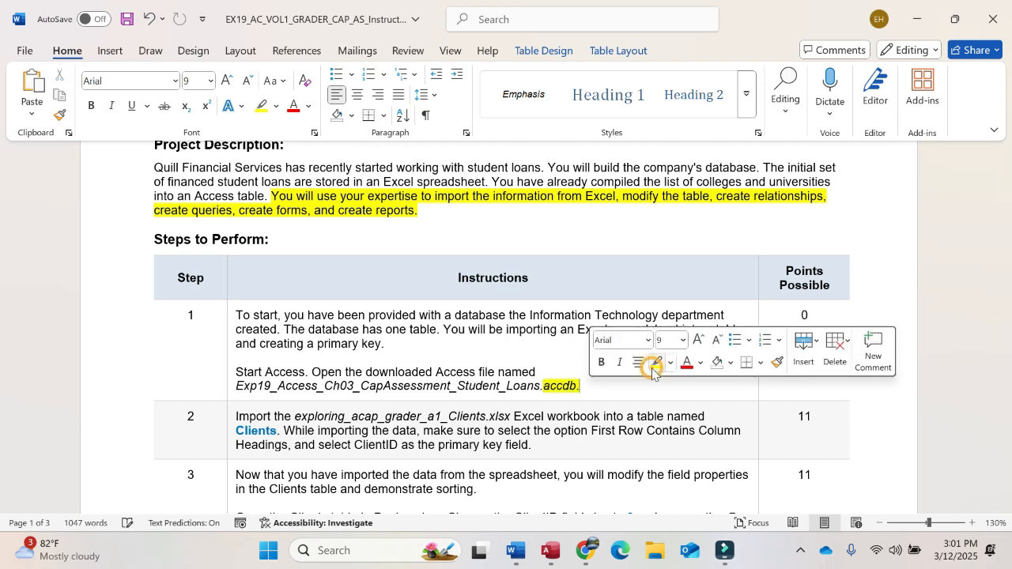
click(564, 388)
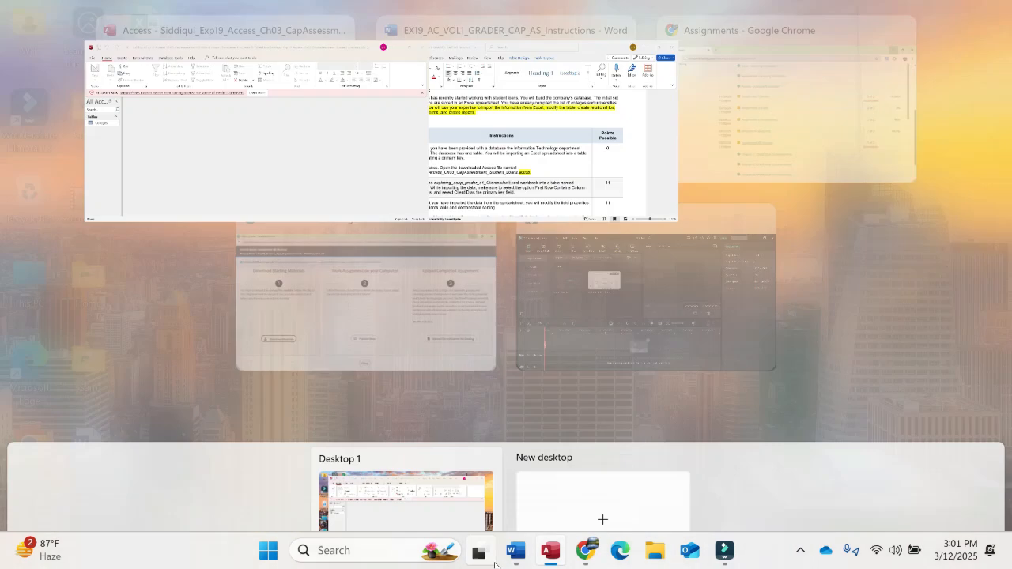
Look over the open windows and the Student Loans database in Access, and return to the Word instructions
click(478, 550)
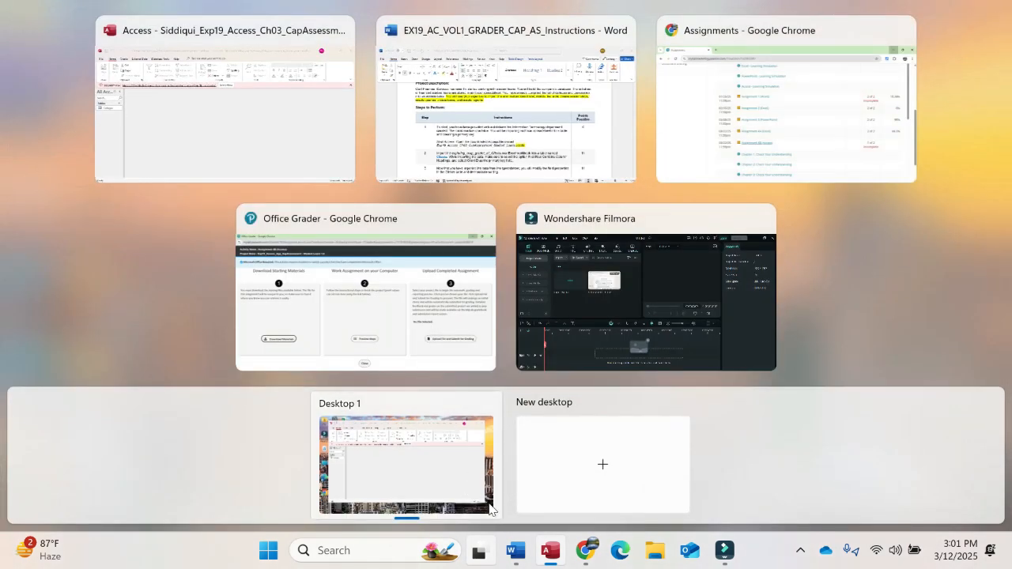
click(477, 551)
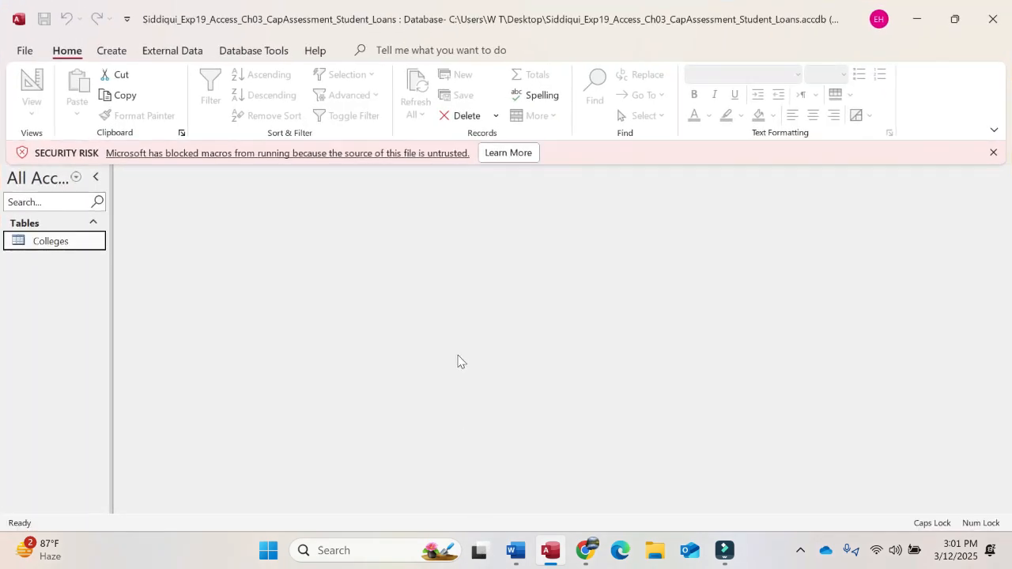
click(516, 551)
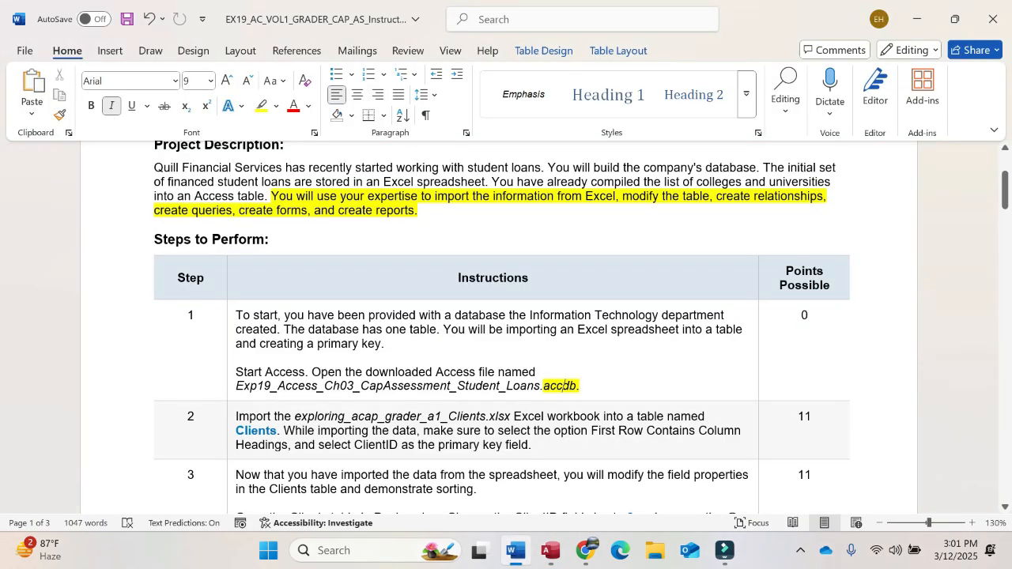
Highlight the first sentence of instruction step 2, about importing the workbook into the Clients table, in yellow
scroll(505, 328, down, 3)
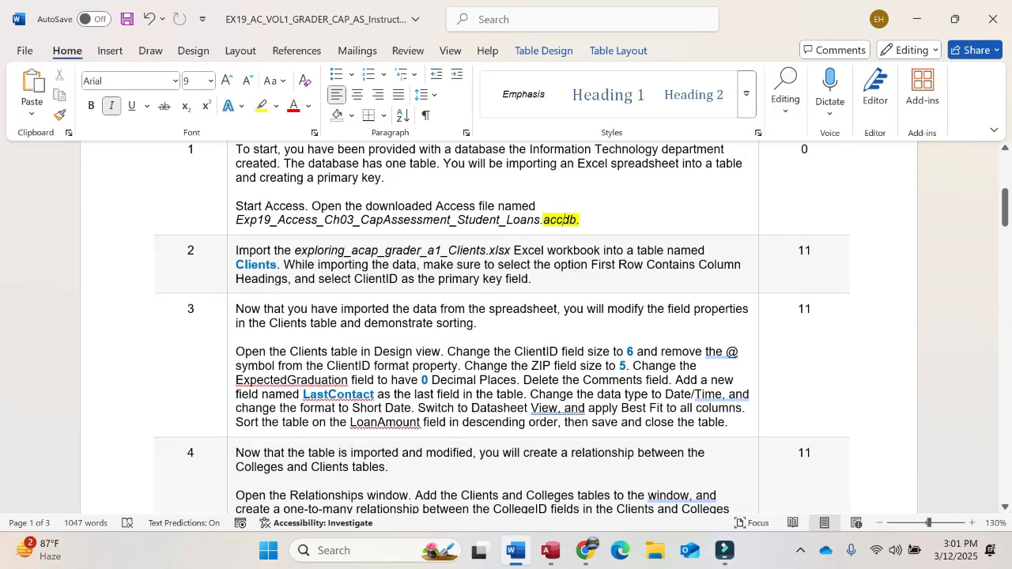
ctrl+scroll(506, 328, up, 2)
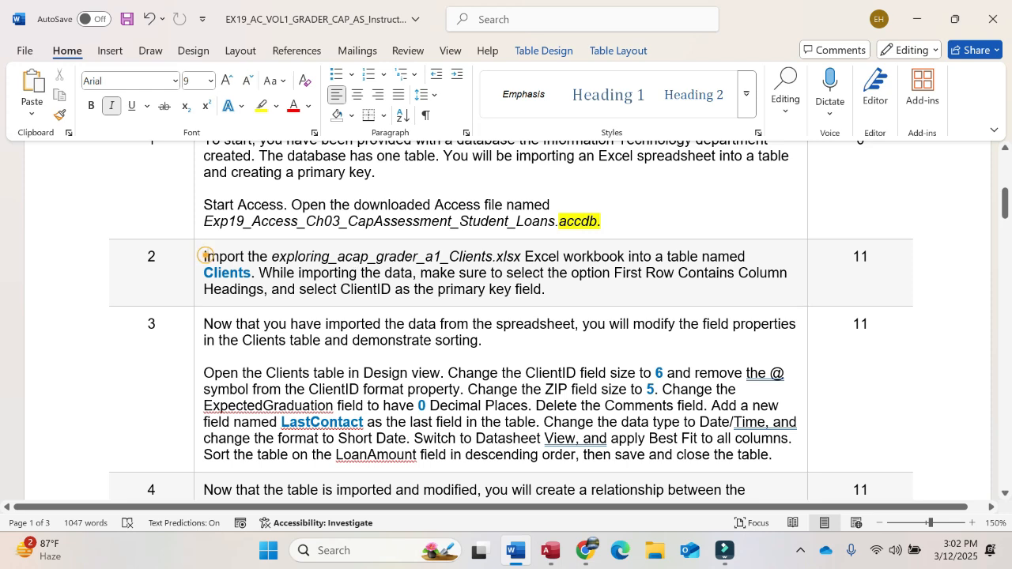
drag(206, 255, 251, 272)
click(324, 251)
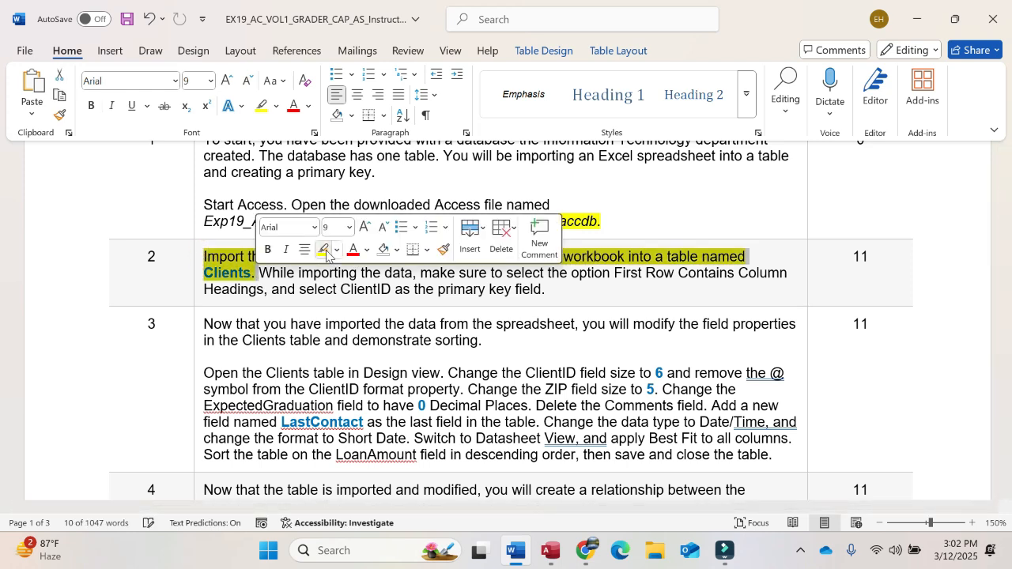
click(327, 250)
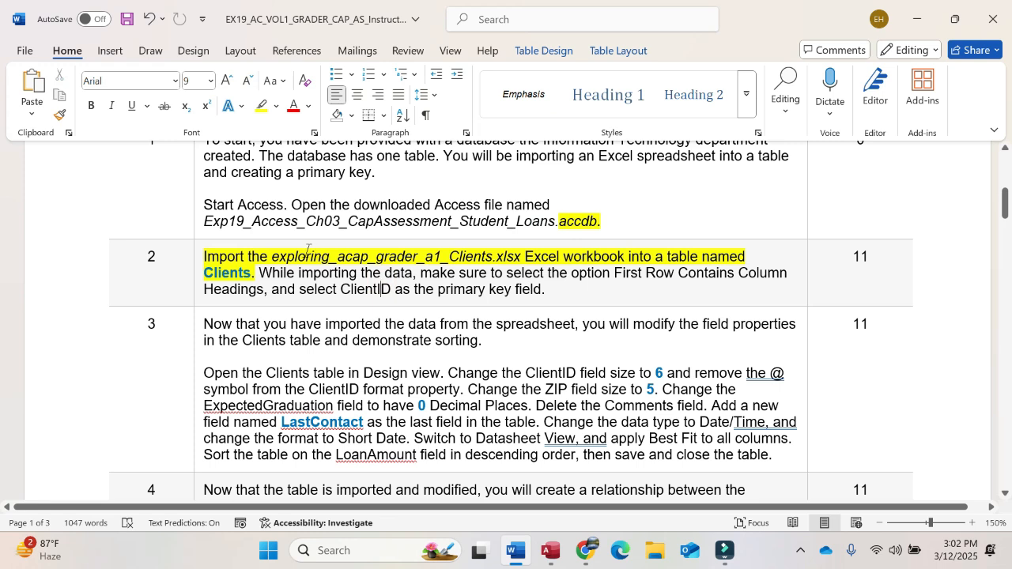
Make the workbook name exploring_acap_grader_a1_Clients.xlsx in instruction step 2 bold
drag(272, 258, 519, 259)
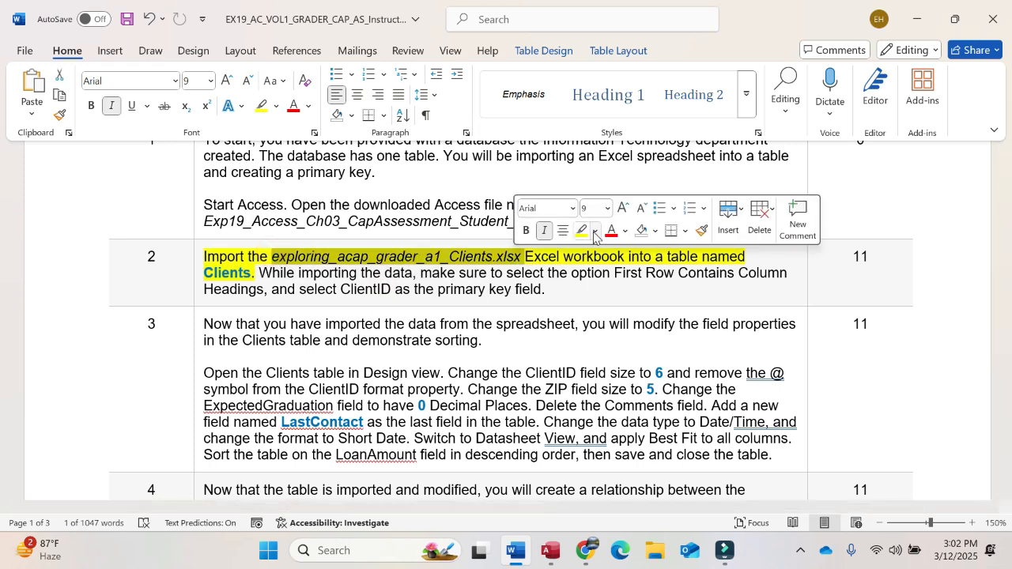
click(526, 230)
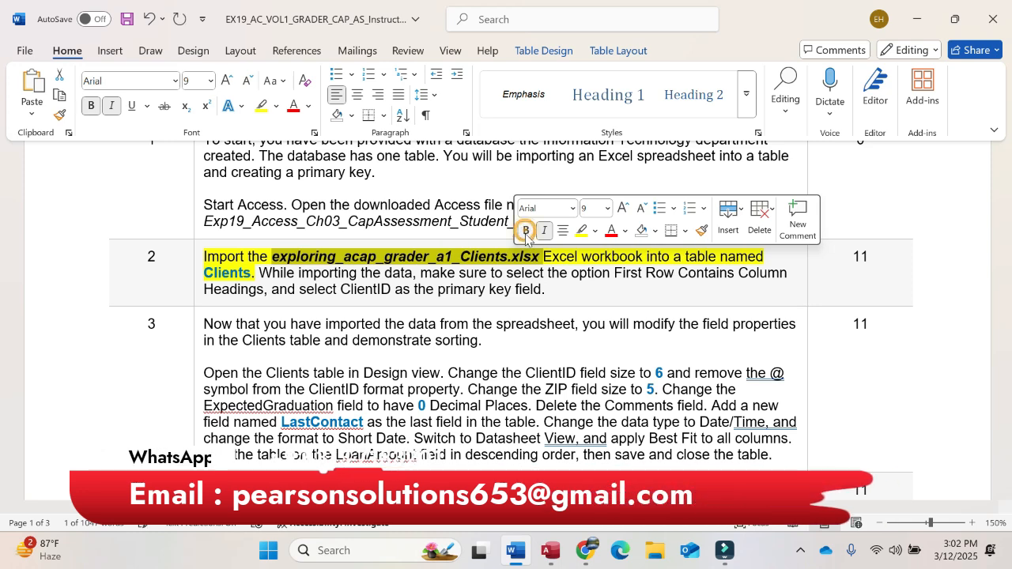
click(534, 257)
Minimize the open windows to check the desktop for the downloaded files, and reread instruction step 2 in Word
click(918, 8)
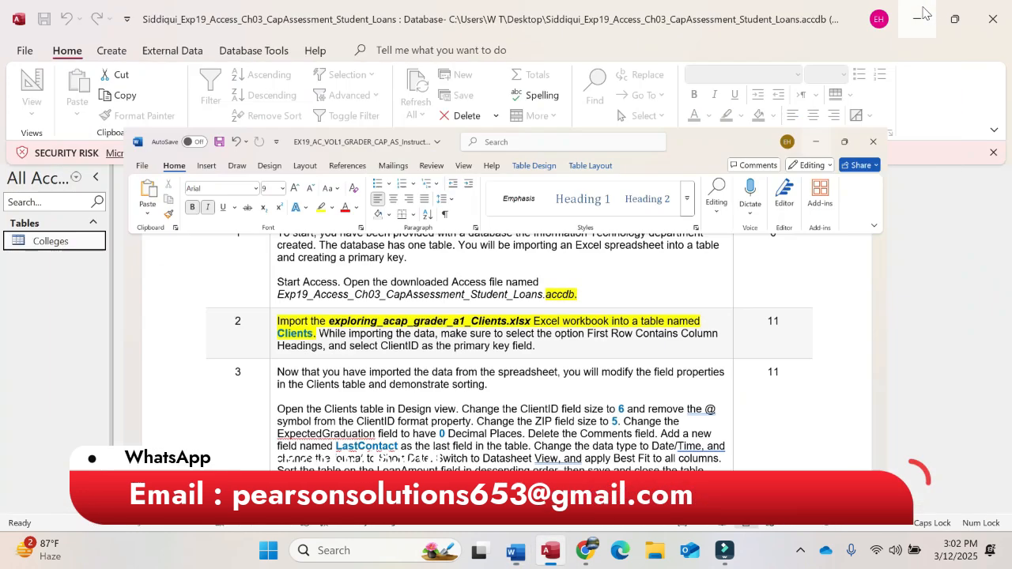
click(922, 9)
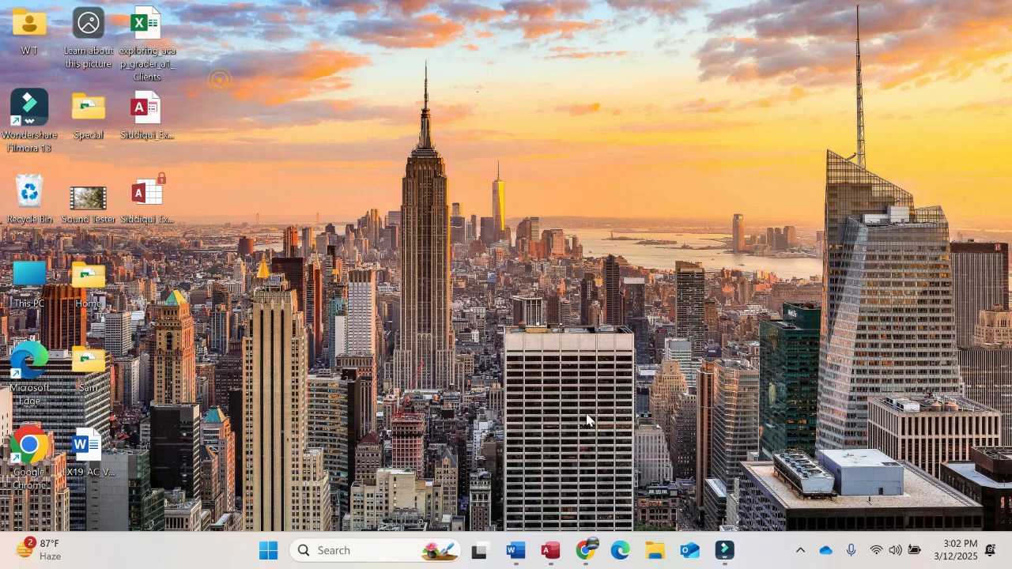
click(563, 559)
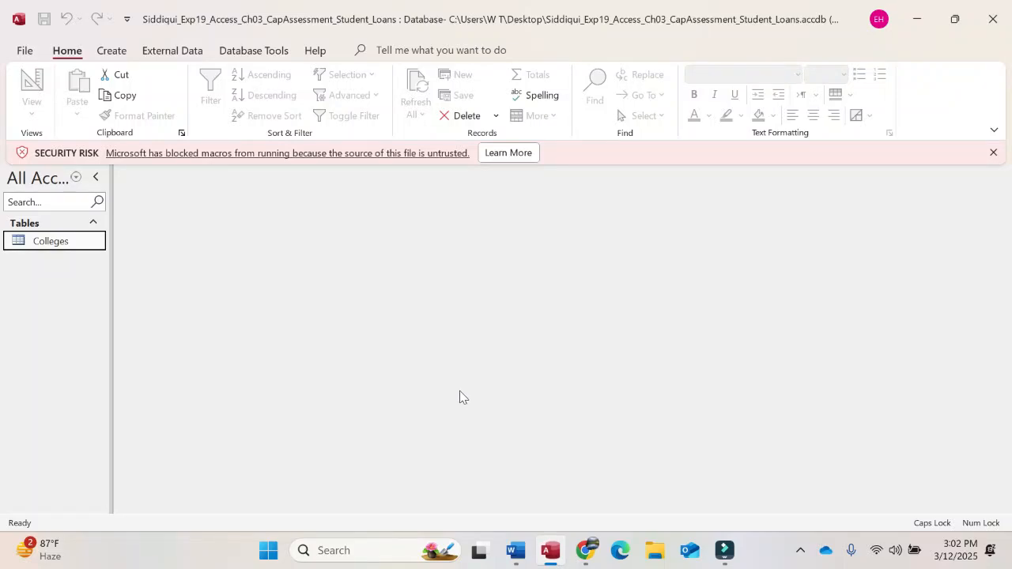
click(515, 553)
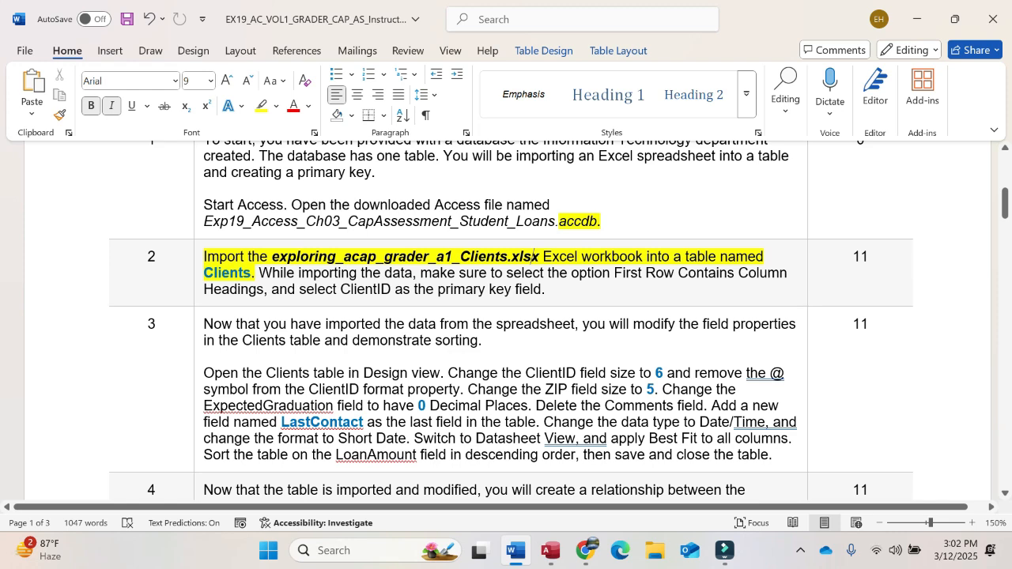
Switch to Access, start an Excel import from file and choose exploring_acap_grader_a1_Clients from the Desktop as the source
click(551, 553)
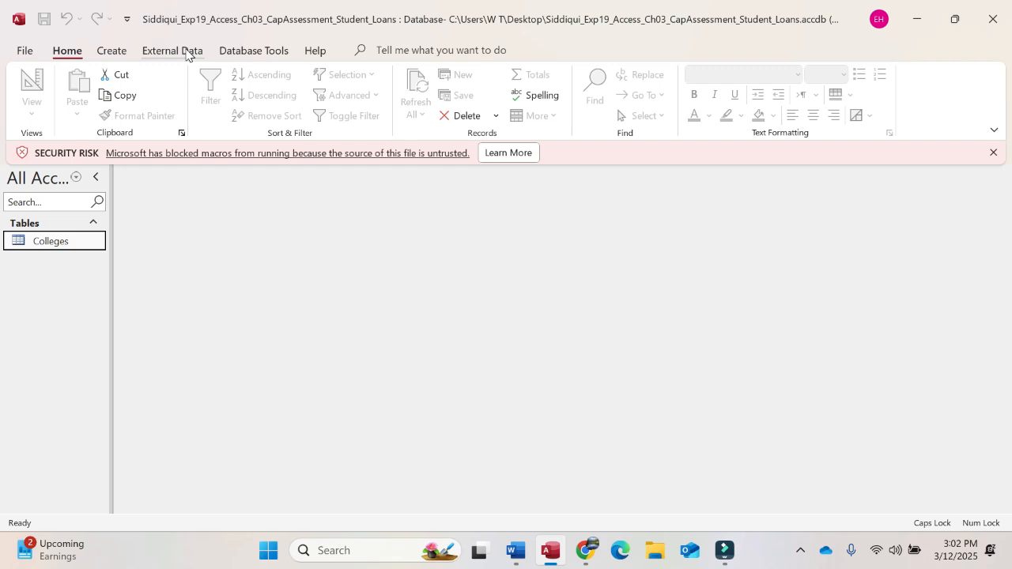
click(187, 52)
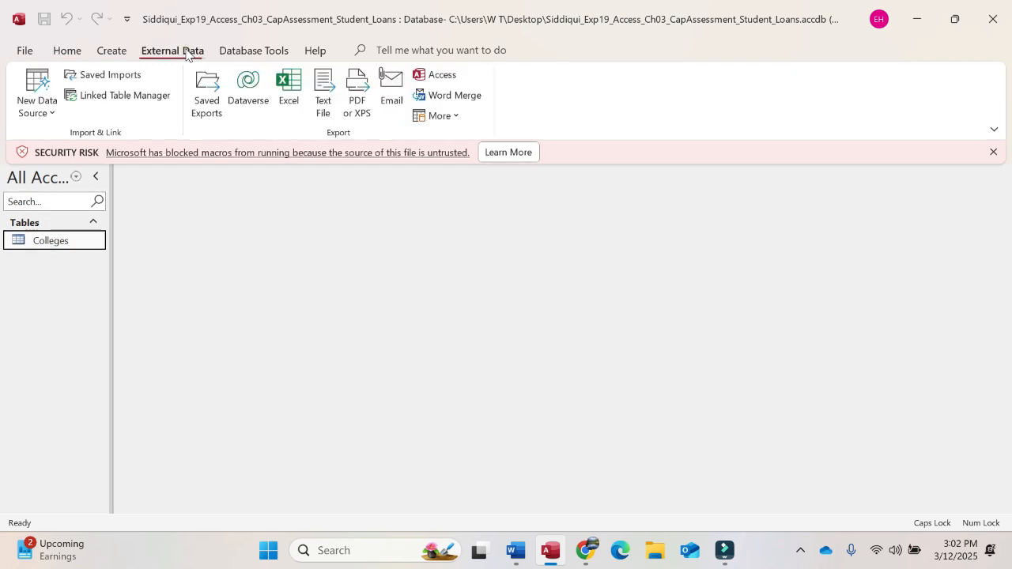
click(47, 111)
mouse_move(104, 176)
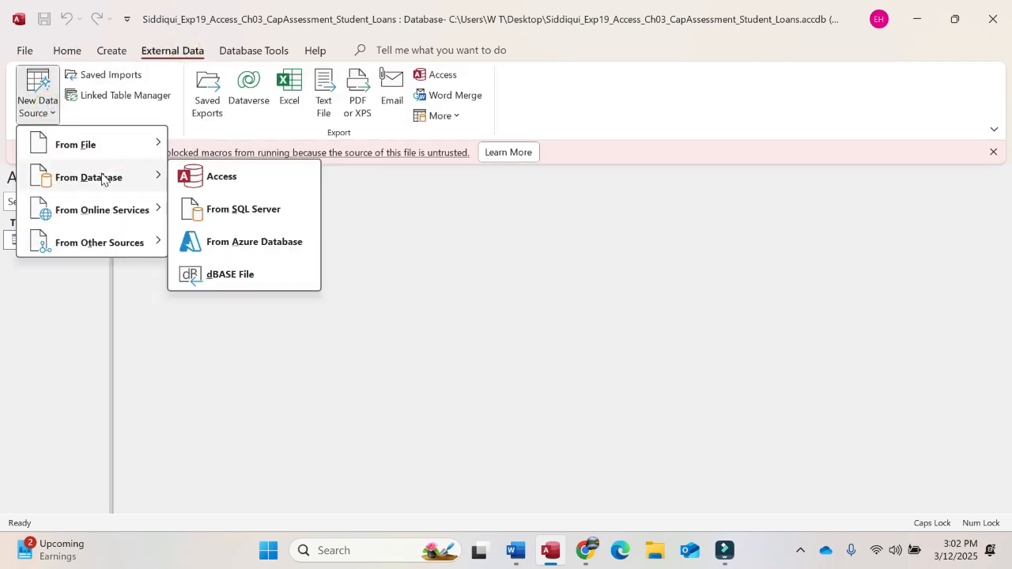
mouse_move(109, 142)
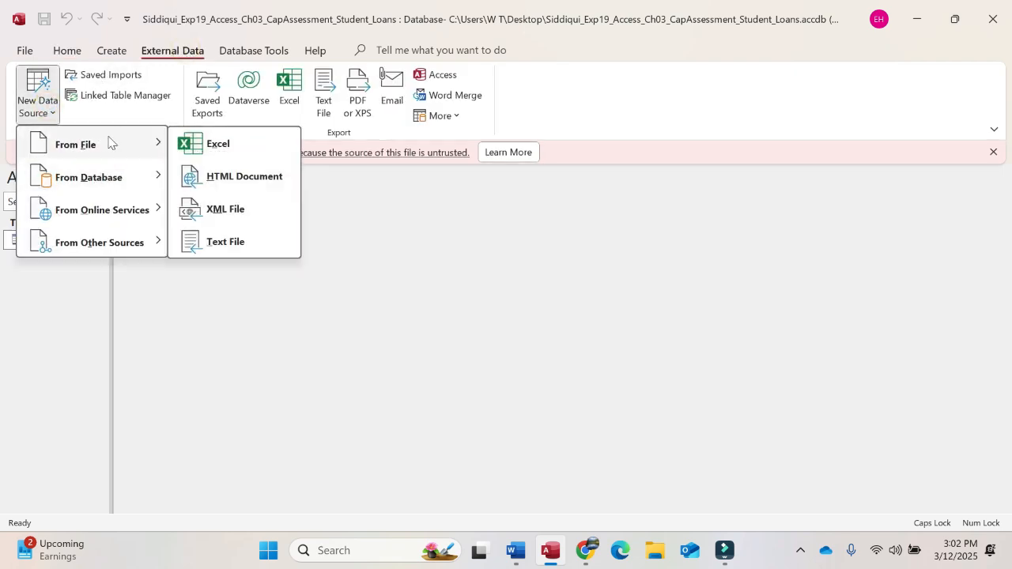
click(246, 149)
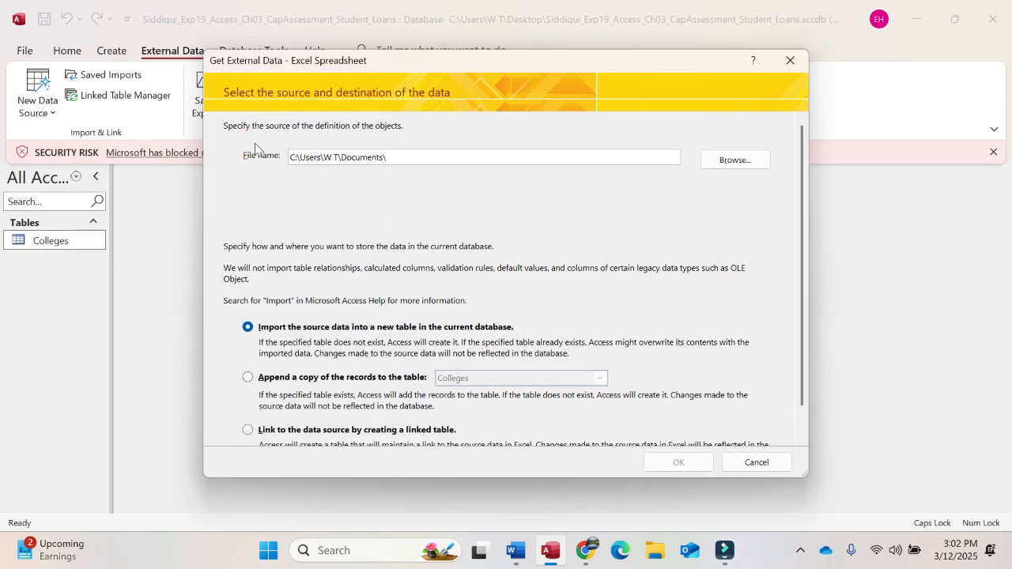
click(732, 162)
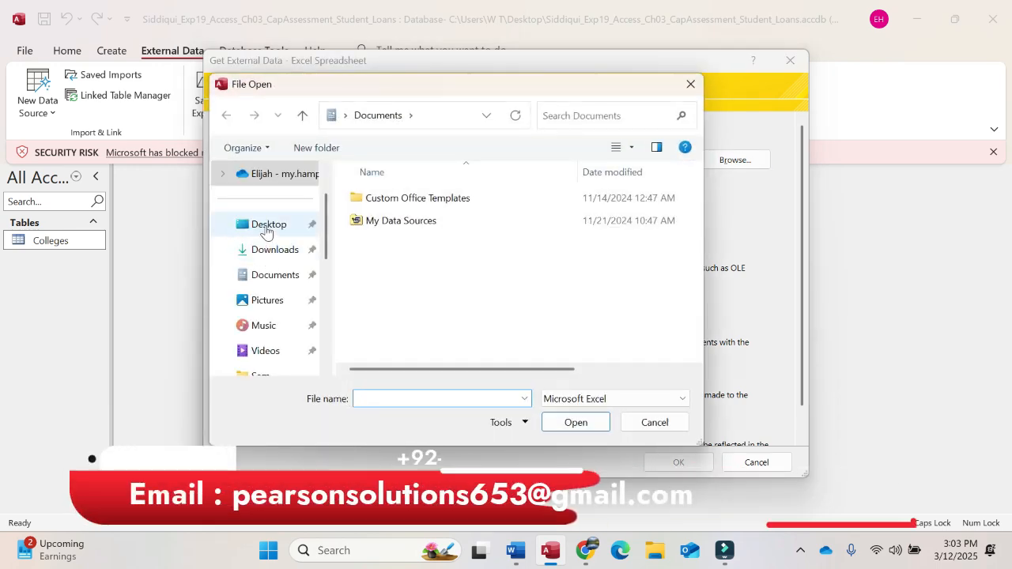
click(266, 228)
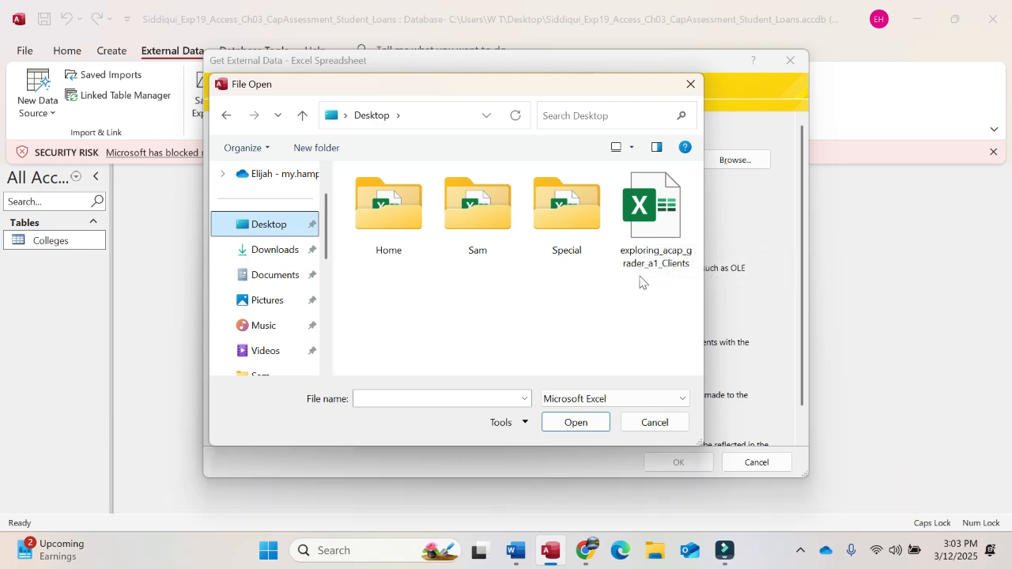
click(649, 208)
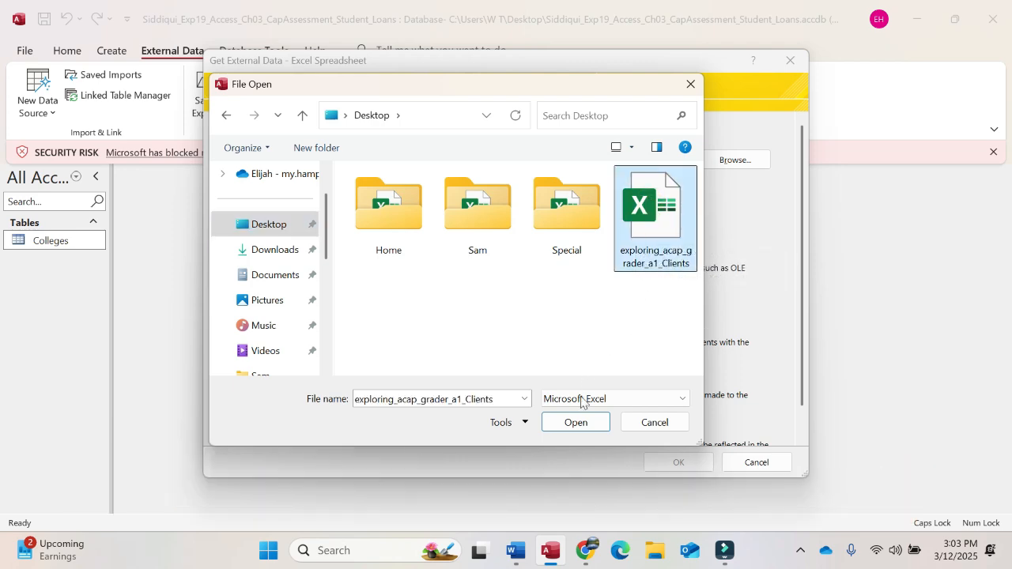
click(576, 426)
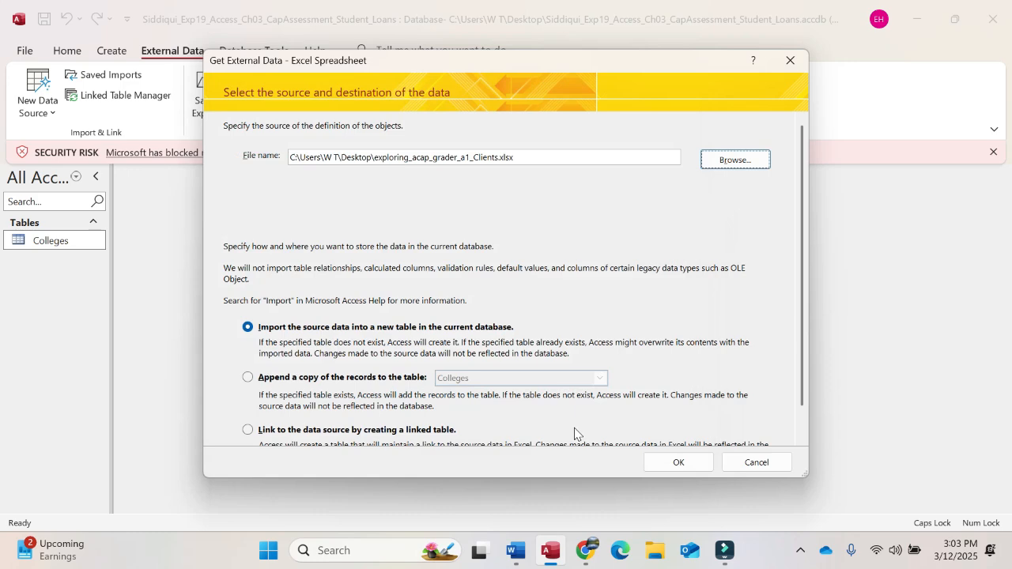
Copy the table name Clients from instruction step 2 in Word and return to the Excel import in Access
click(515, 551)
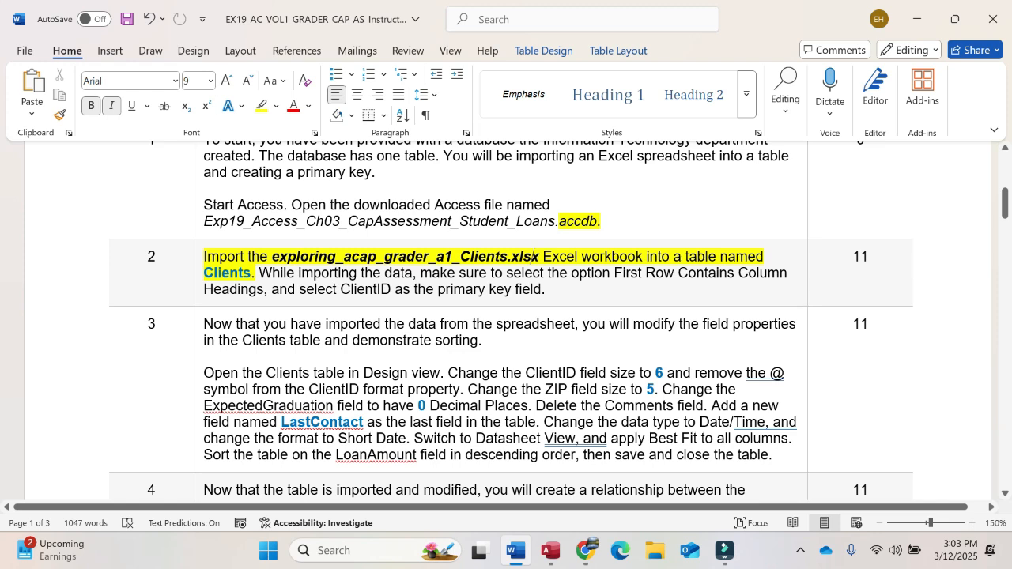
drag(204, 273, 251, 276)
key(ctrl+c)
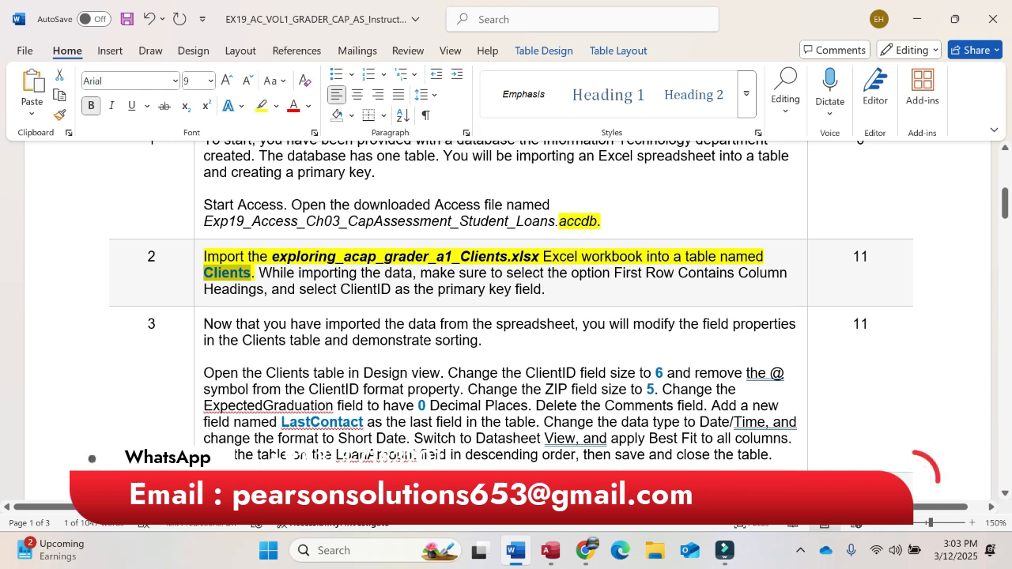
click(551, 558)
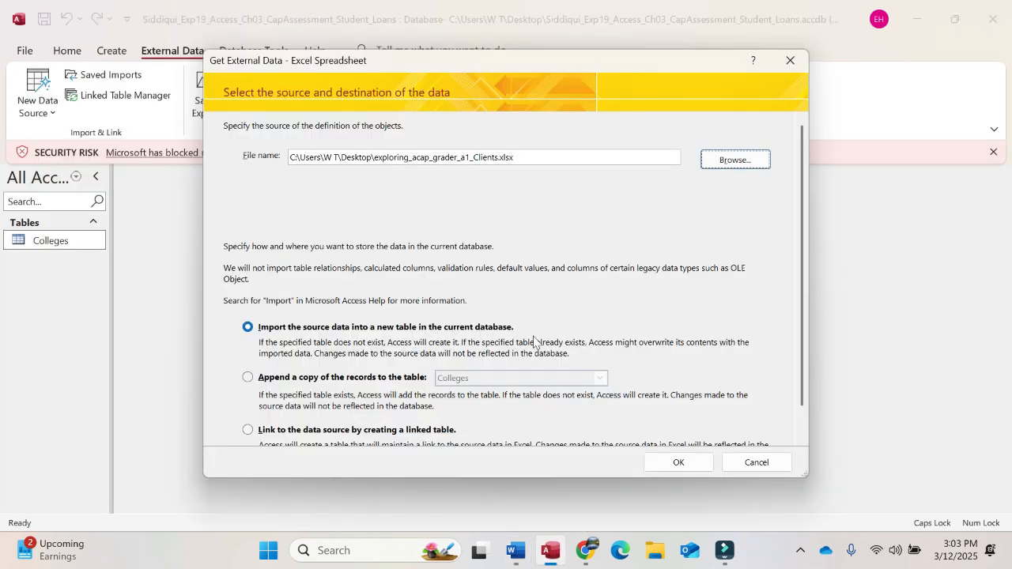
Import the source data into a new table, using the first row as column headings
click(677, 461)
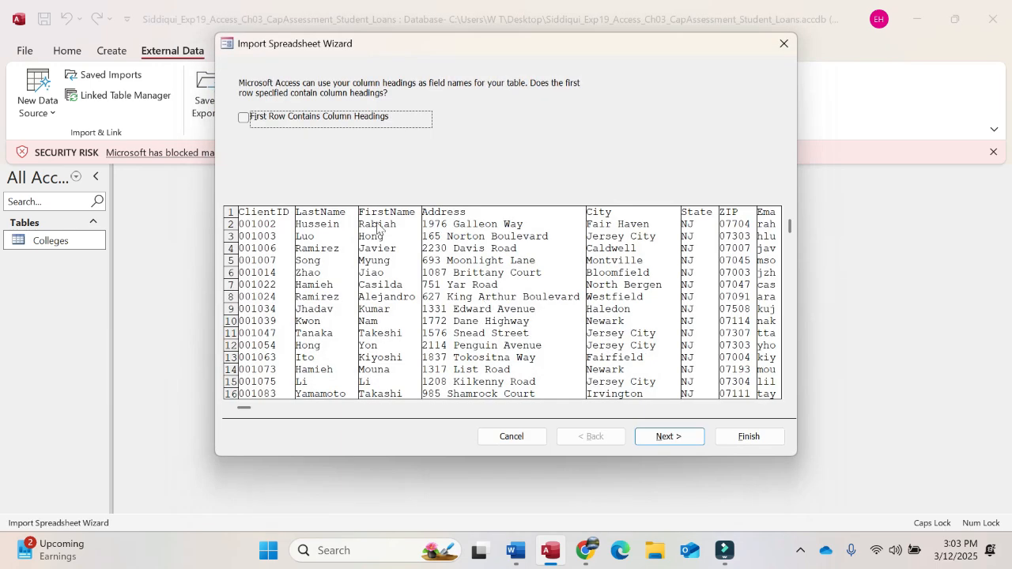
click(522, 539)
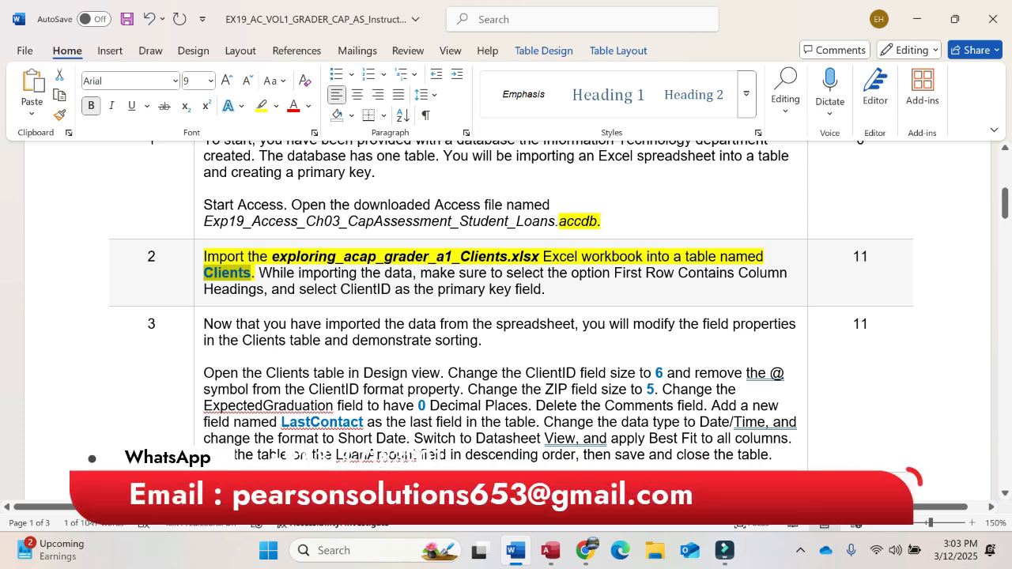
click(551, 550)
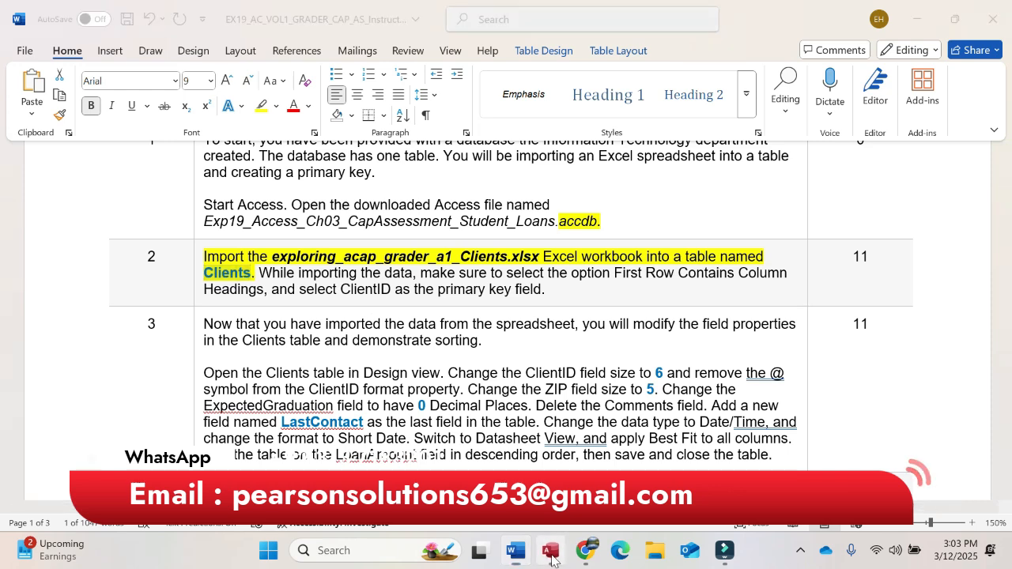
click(243, 118)
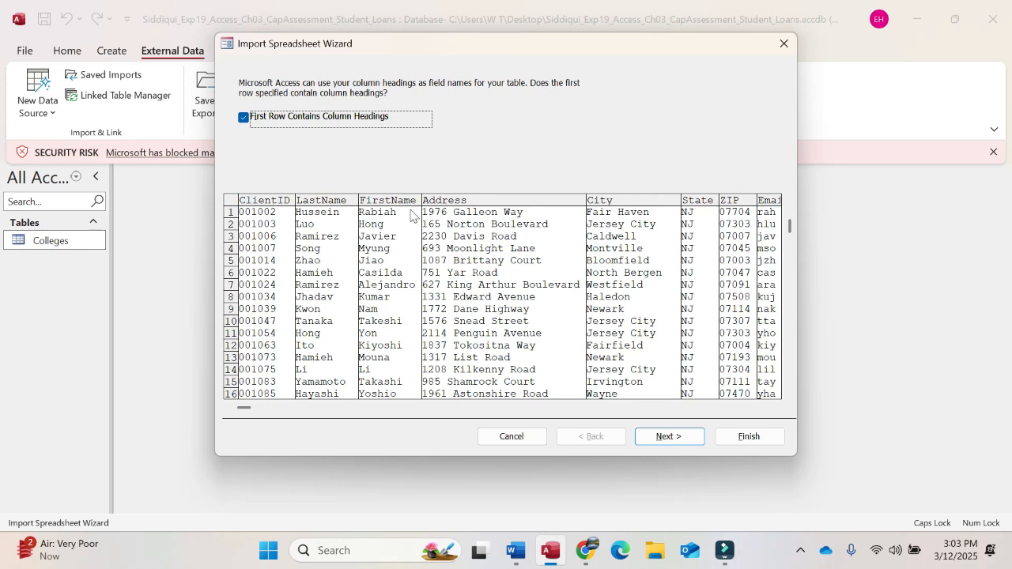
click(669, 436)
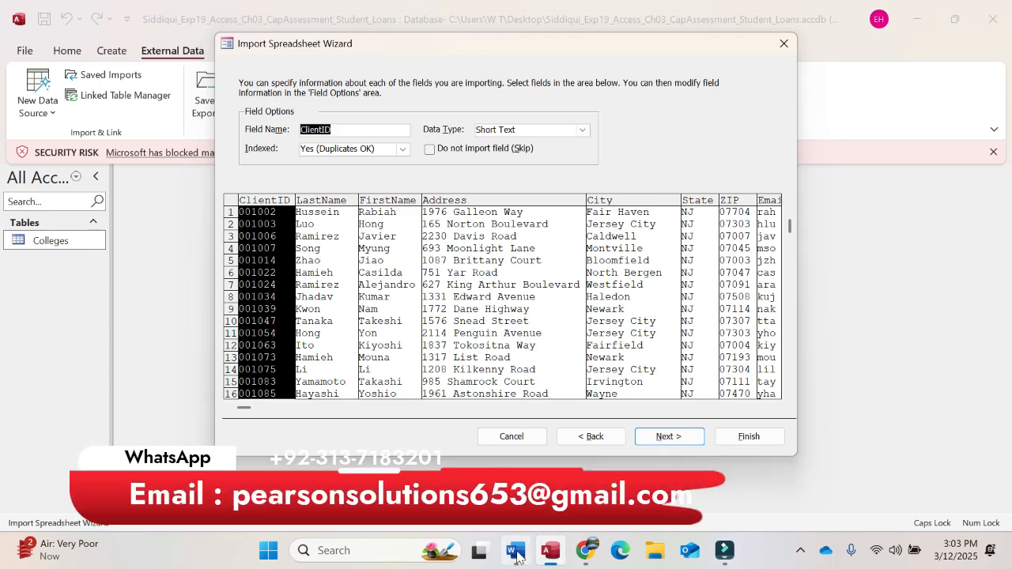
Keep the default field options and choose ClientID as the primary key, checking against instruction step 2 in Word
click(516, 551)
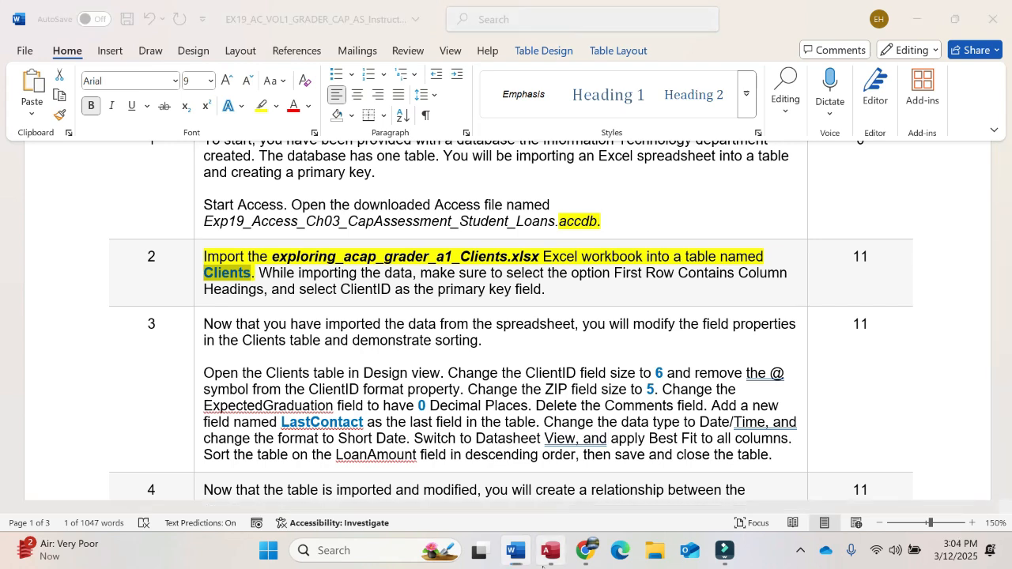
click(551, 550)
click(663, 443)
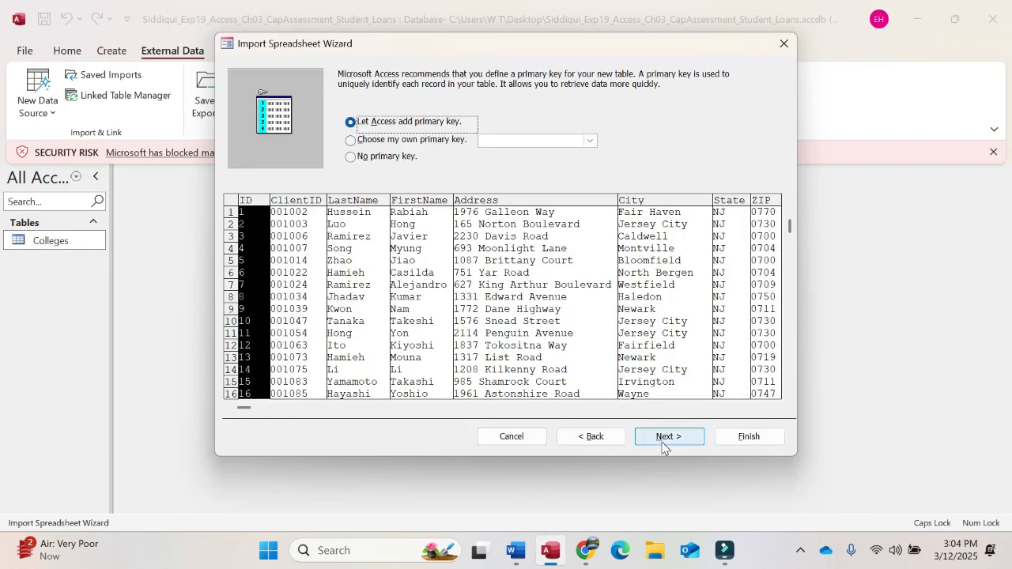
click(415, 143)
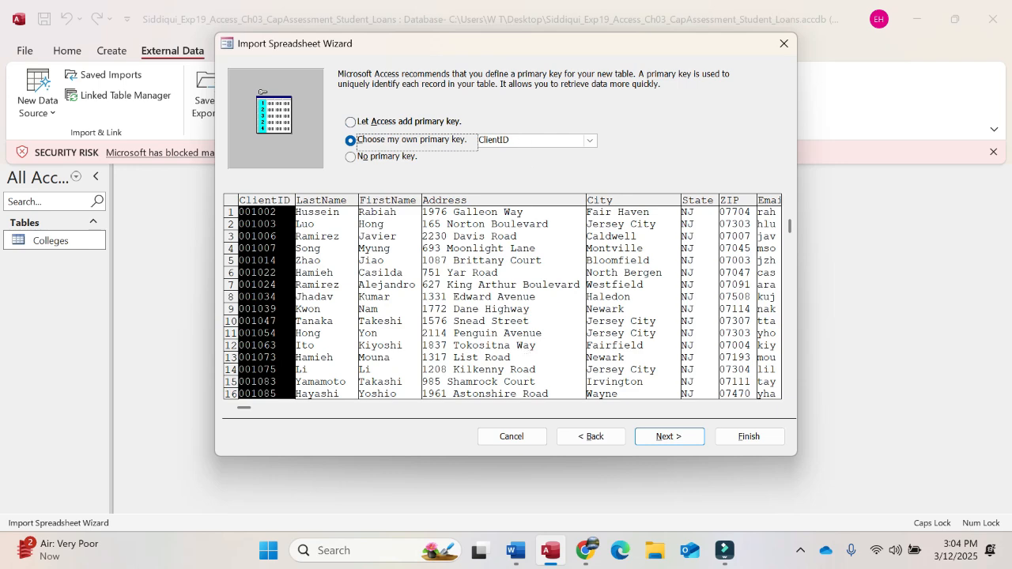
click(516, 550)
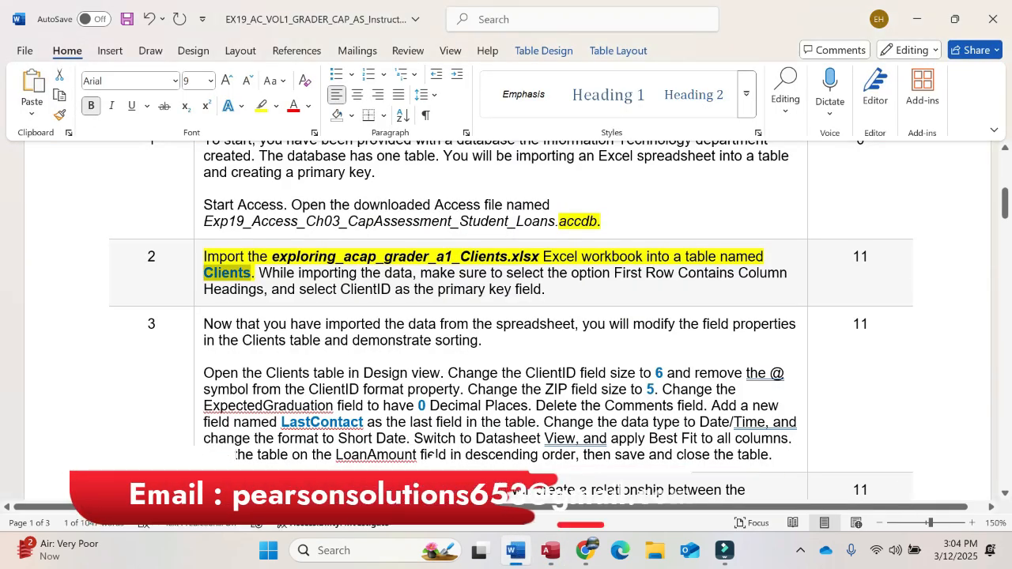
click(545, 551)
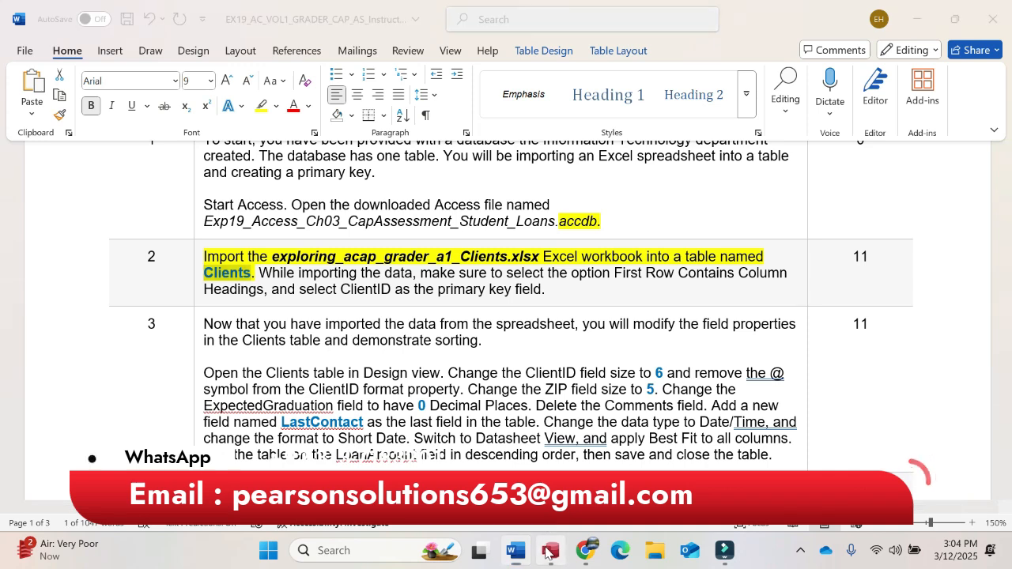
click(681, 436)
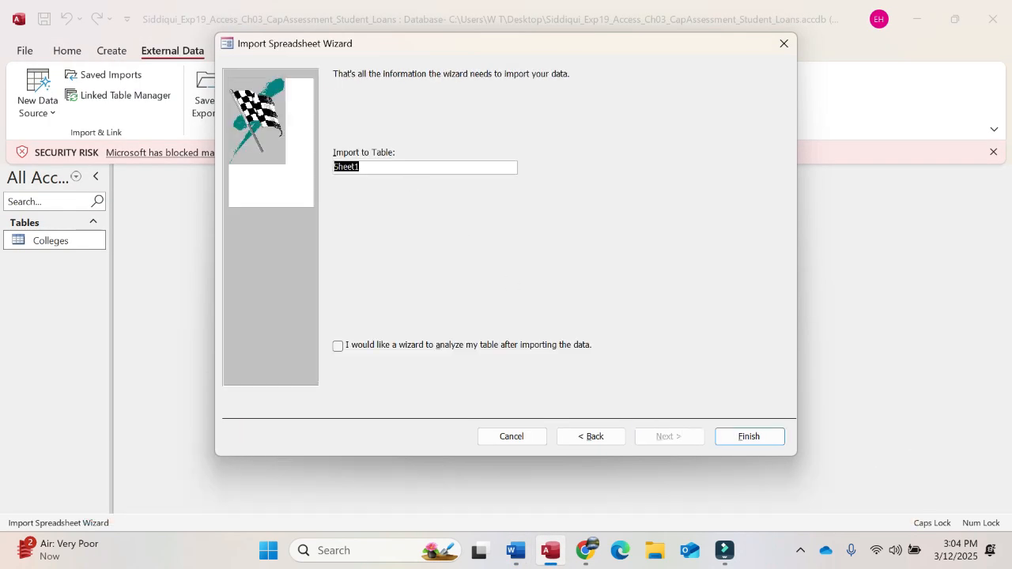
Name the imported table Clients and finish the import without saving the import steps
key(ctrl+v)
click(736, 436)
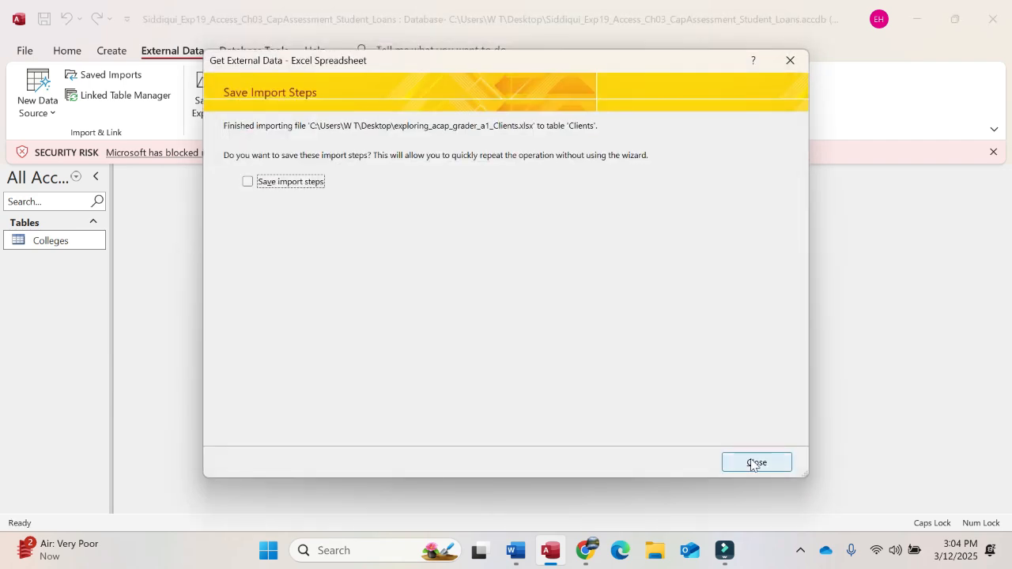
click(247, 181)
click(247, 181)
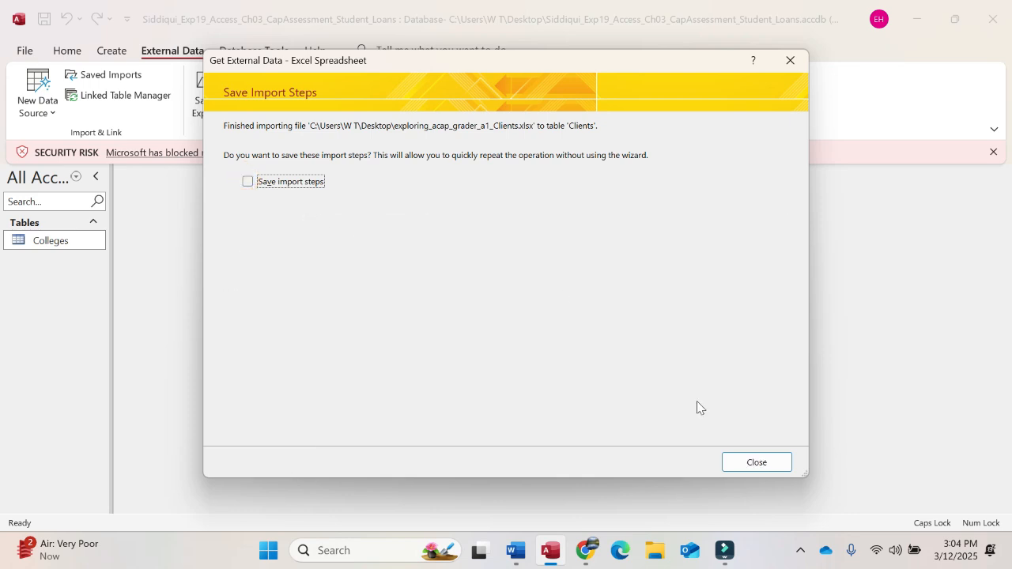
click(755, 462)
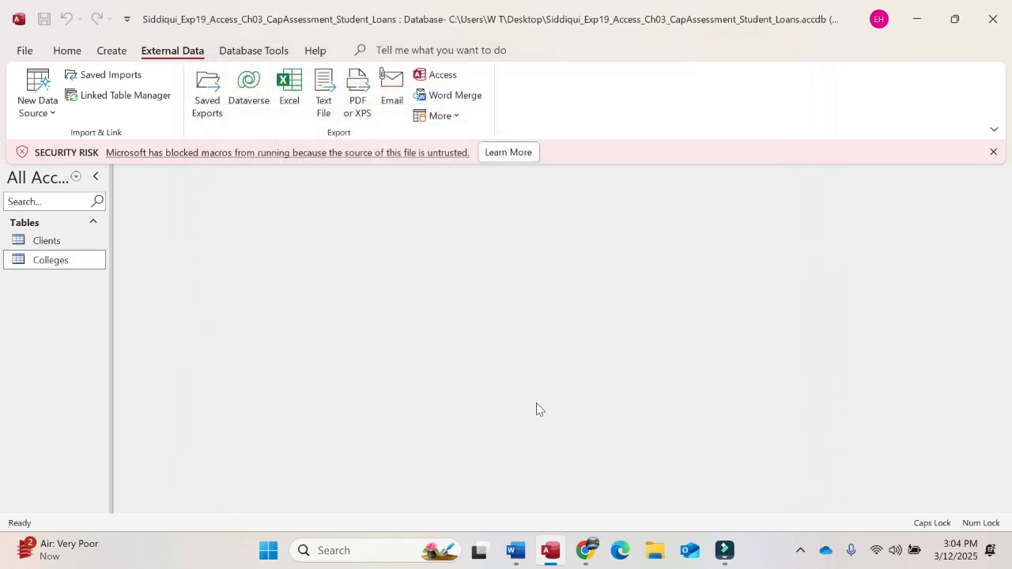
Read instruction step 3 in Word, then open the Clients table in Access and switch it to Design view
click(36, 237)
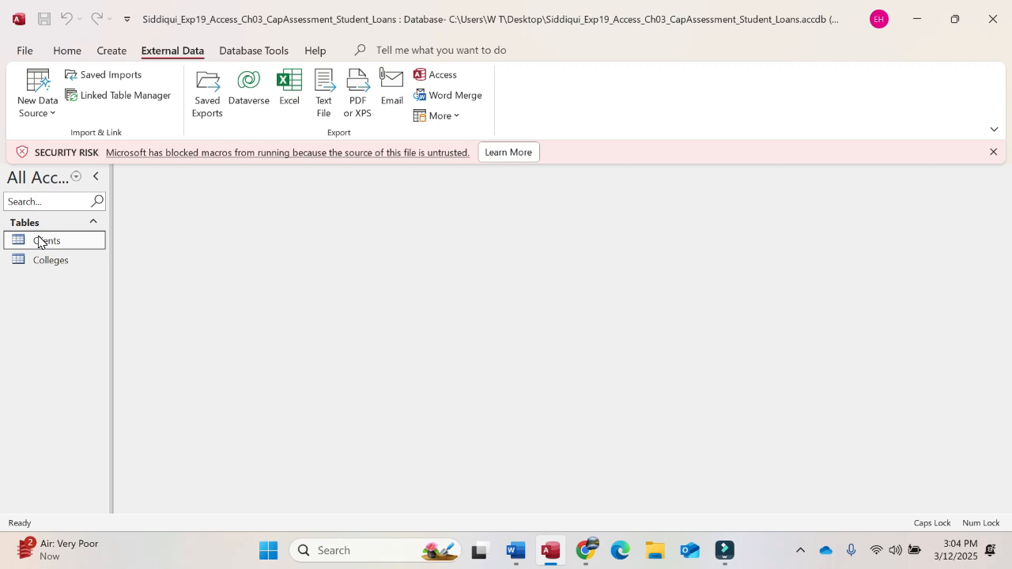
click(511, 558)
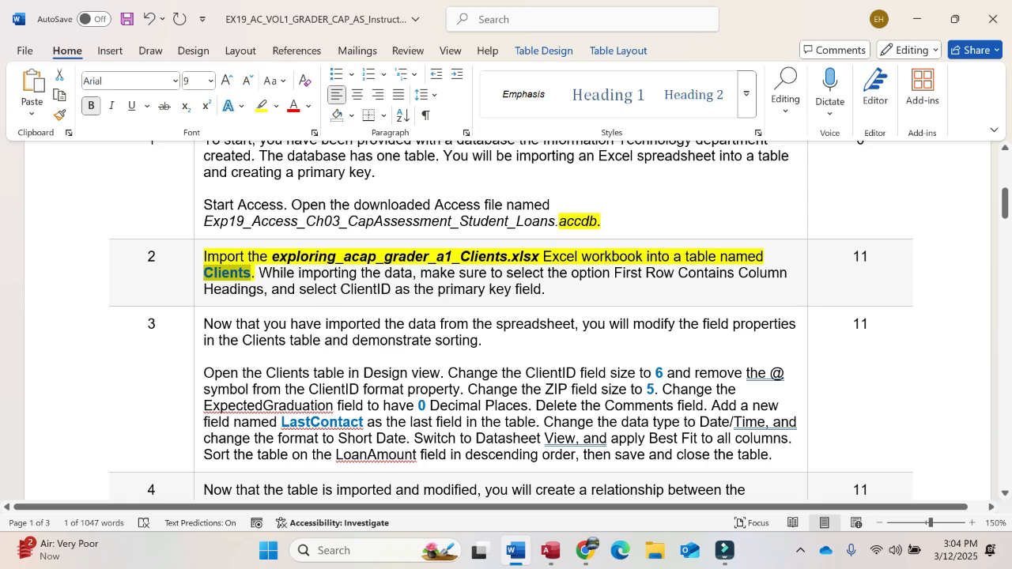
scroll(506, 316, down, 3)
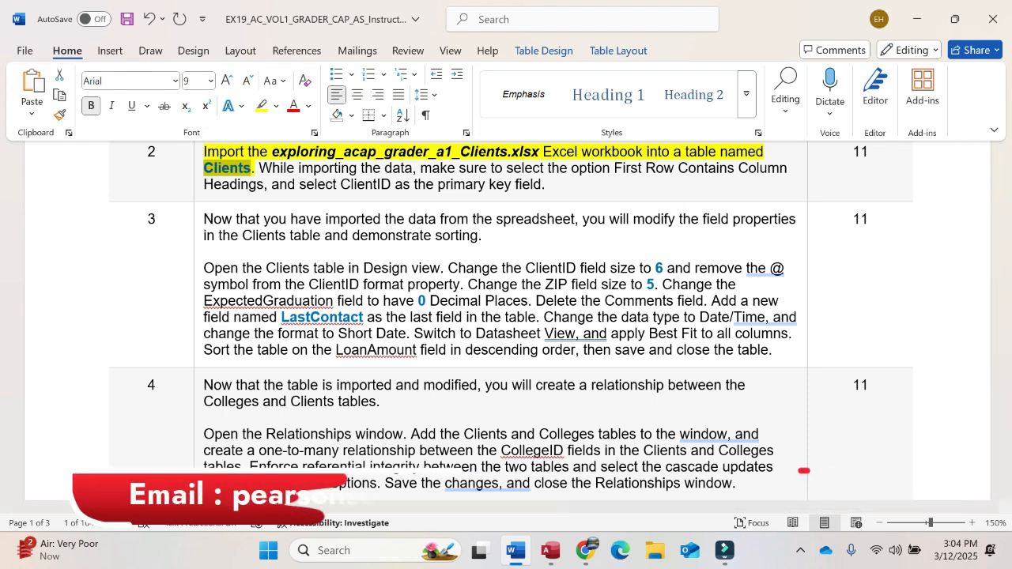
click(550, 550)
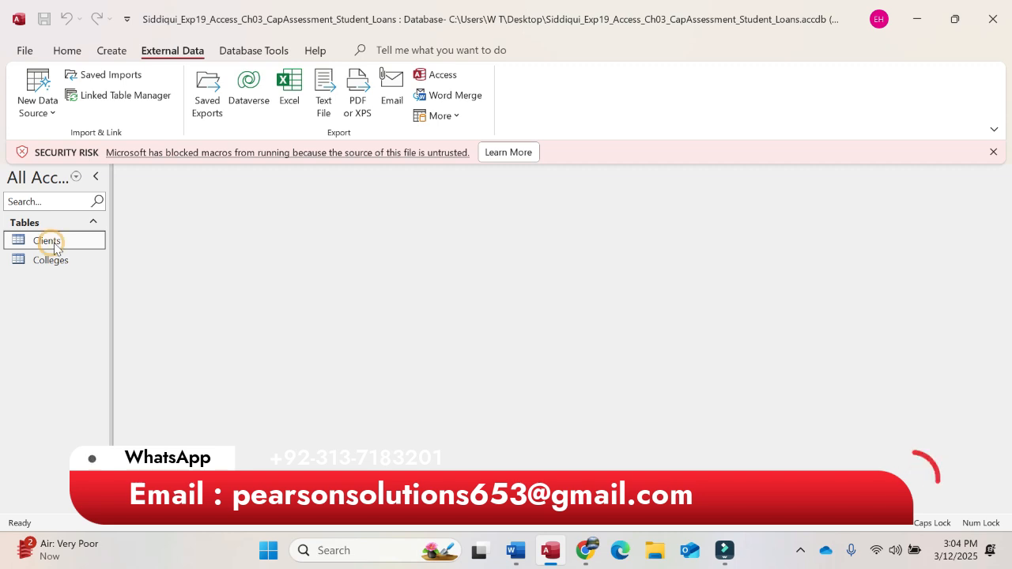
double_click(67, 241)
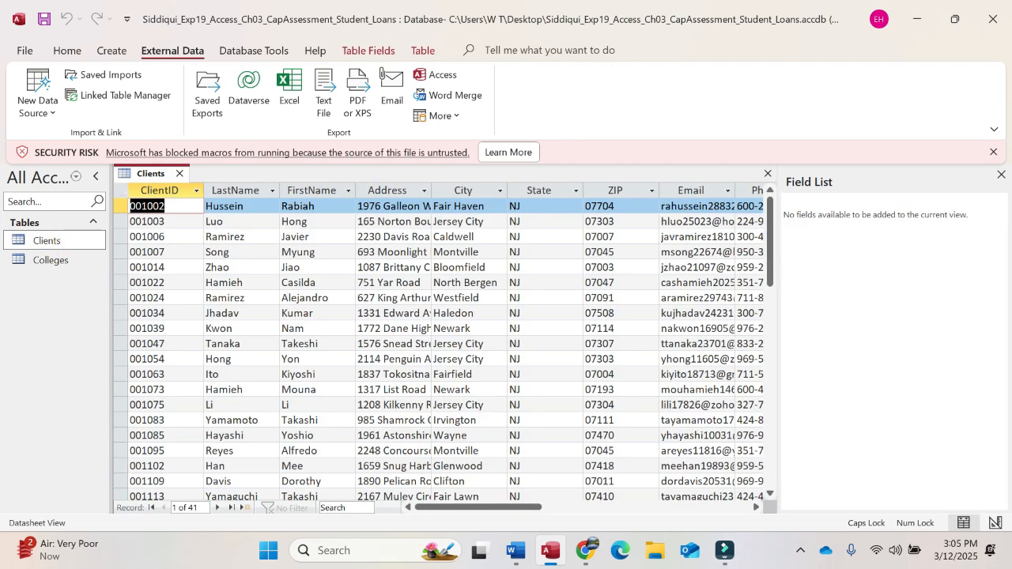
right_click(152, 175)
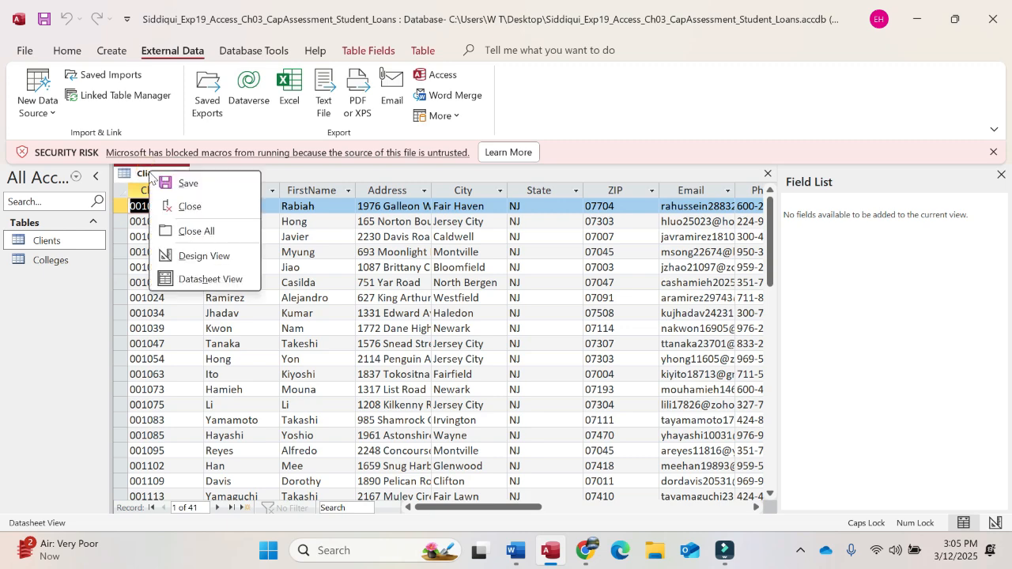
click(198, 256)
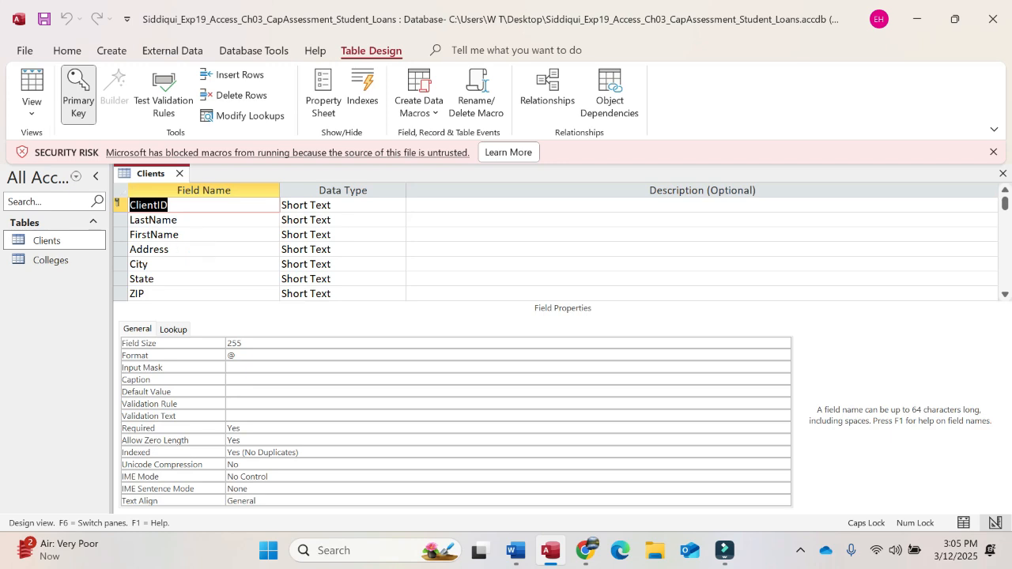
Set the ClientID field size to 6 and remove the @ symbol from its Format property, following instruction step 3 in Word
click(514, 550)
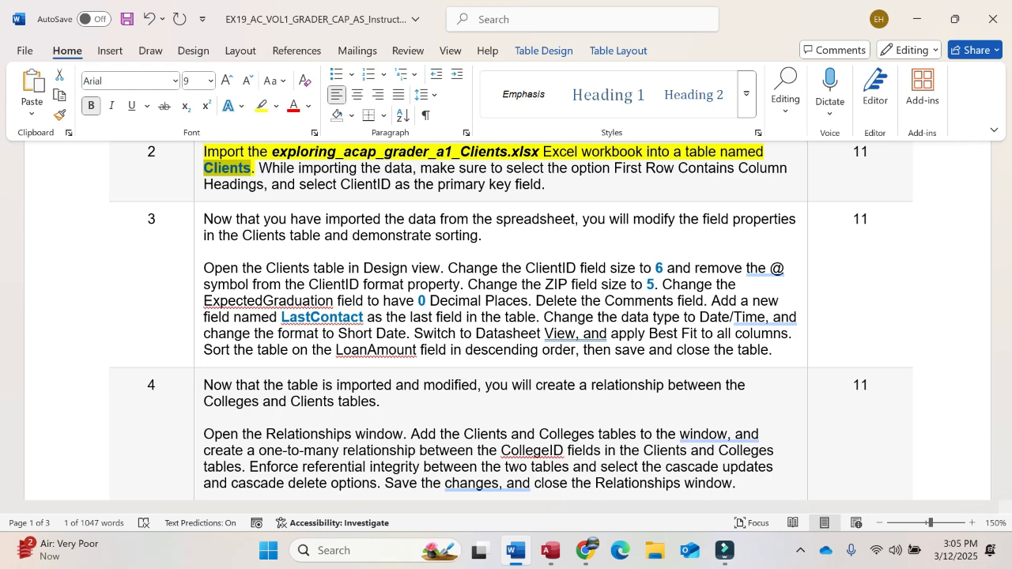
click(551, 550)
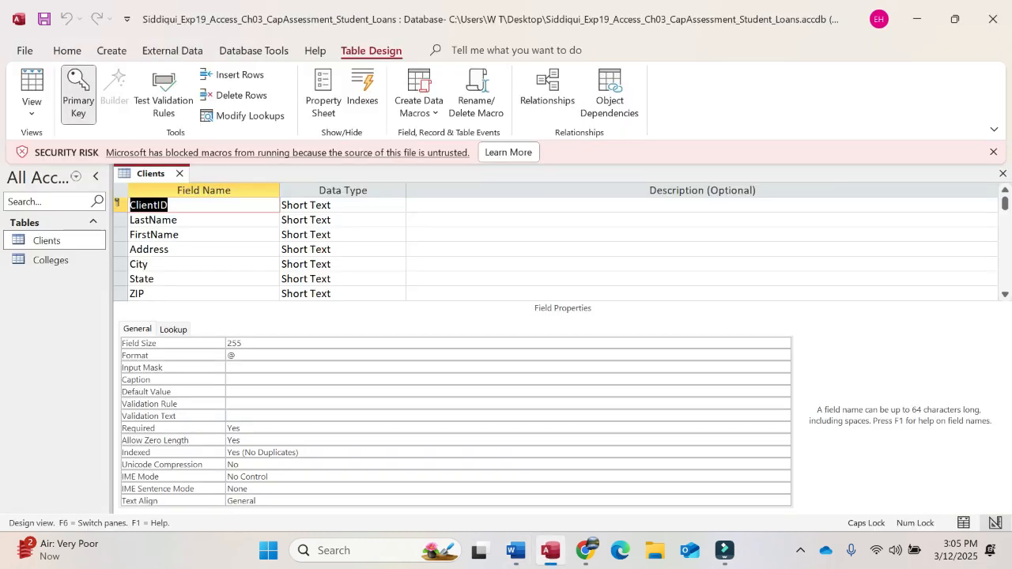
click(205, 206)
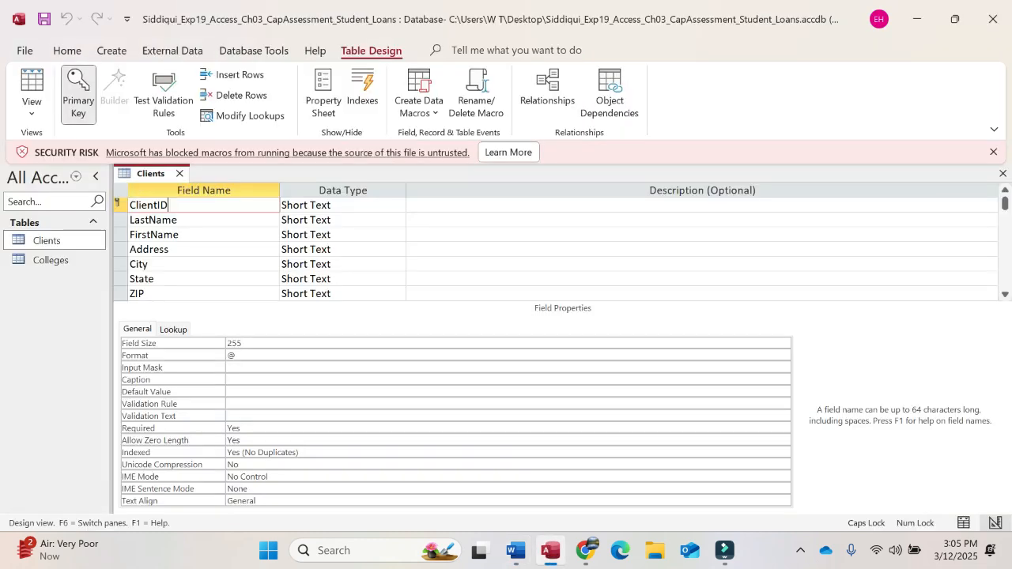
click(513, 547)
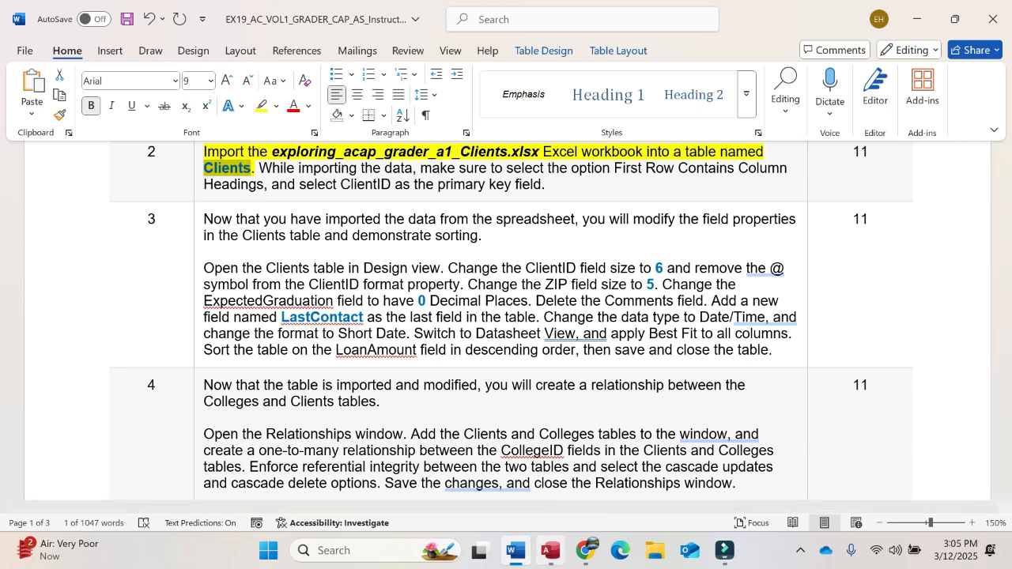
click(544, 553)
double_click(275, 344)
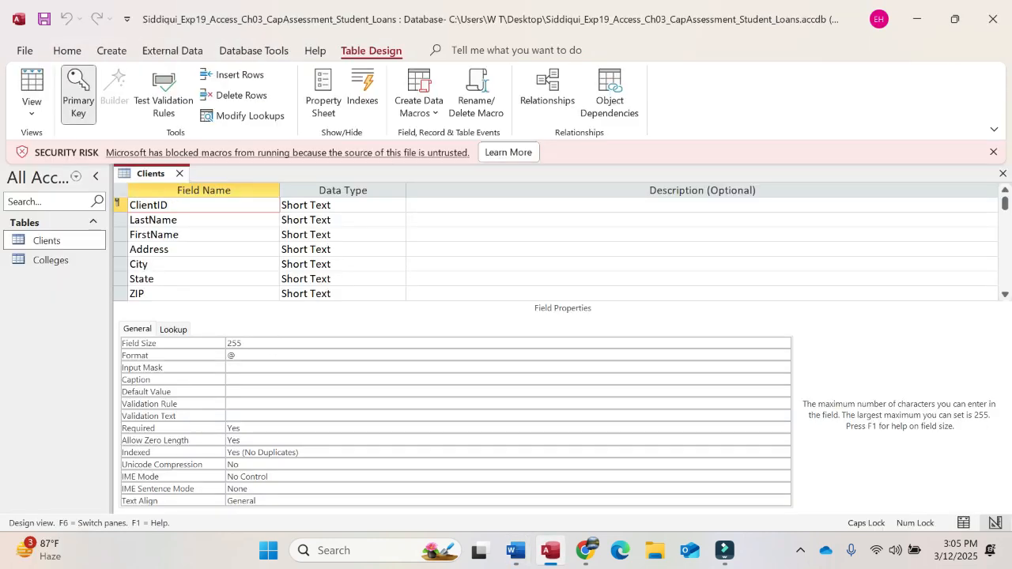
text(2)
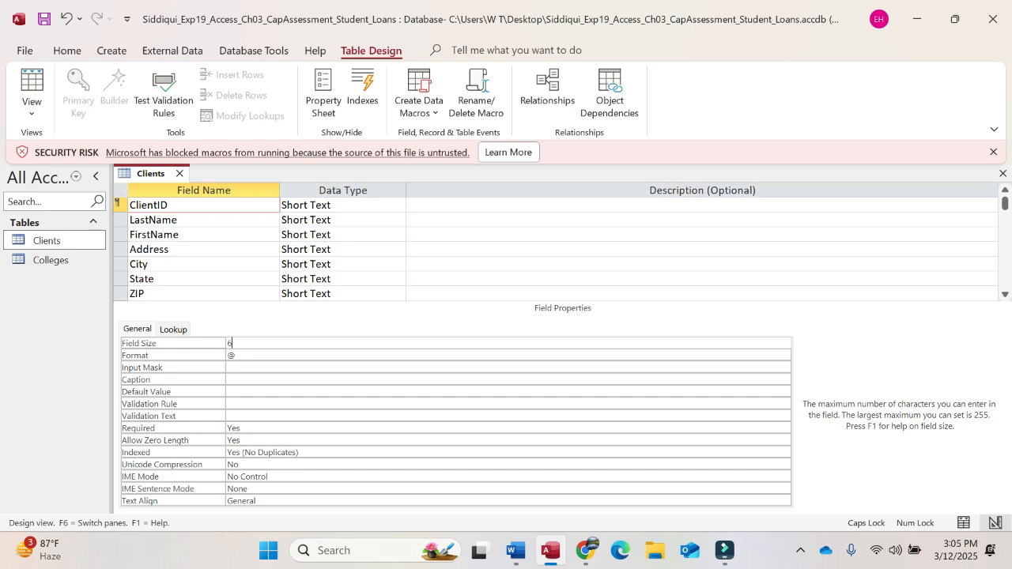
click(280, 355)
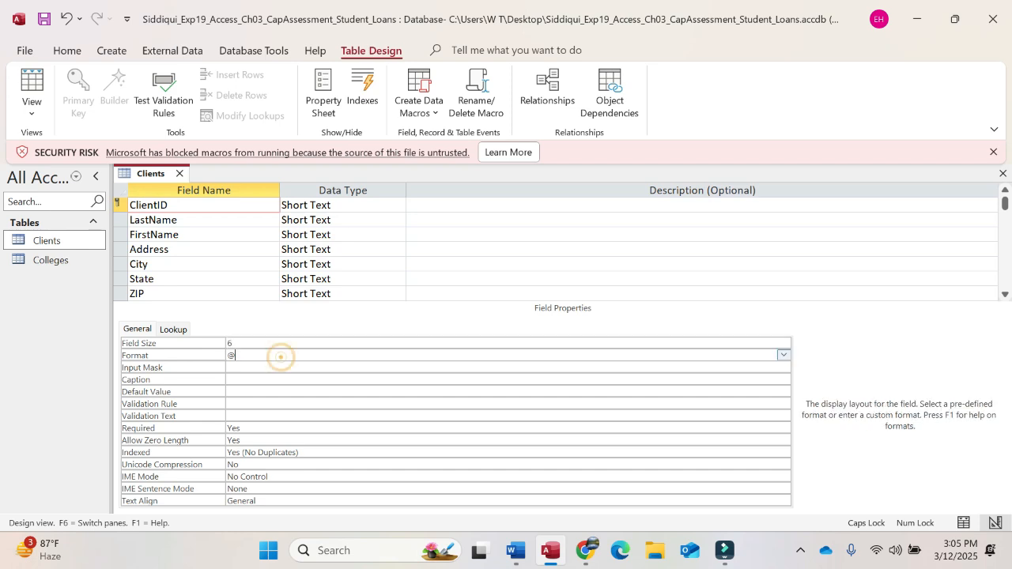
key(BackSpace)
Highlight "Change the ZIP field size to 5" in yellow in instruction step 3 in Word, and return to Access
click(516, 553)
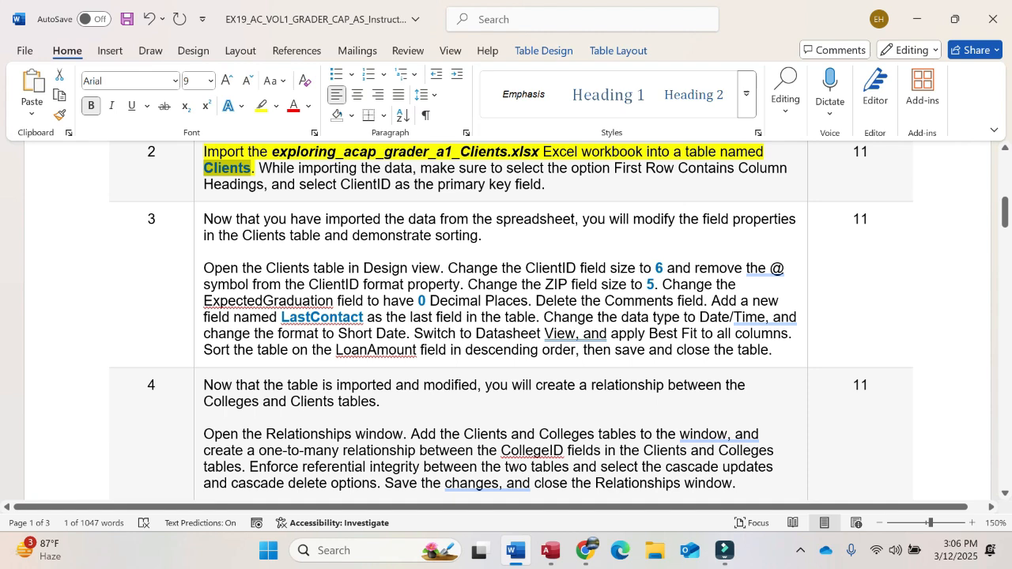
drag(468, 283, 655, 284)
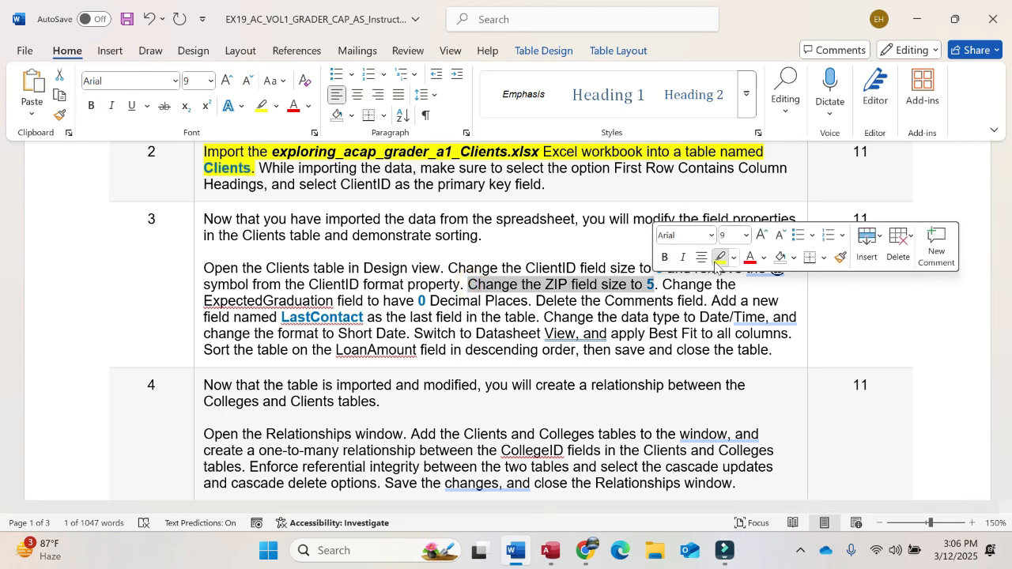
click(719, 258)
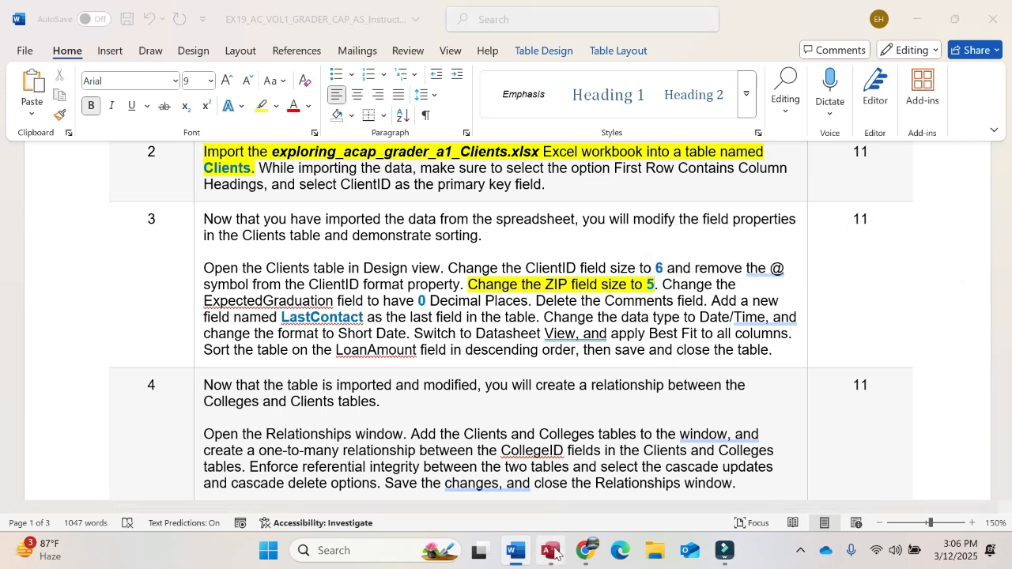
click(551, 551)
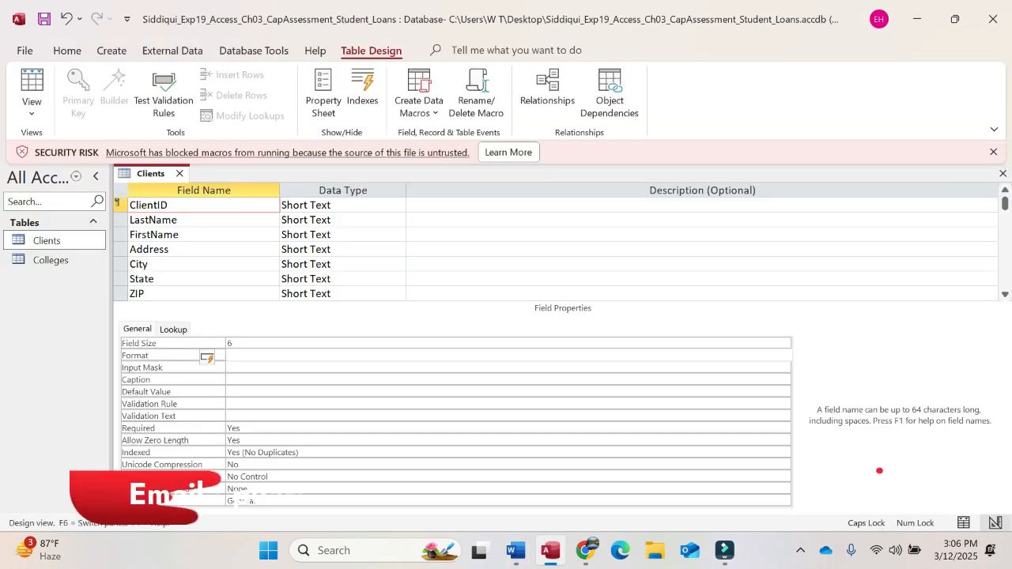
Set the field size of the ZIP field in the Clients table to 5
click(226, 293)
double_click(237, 343)
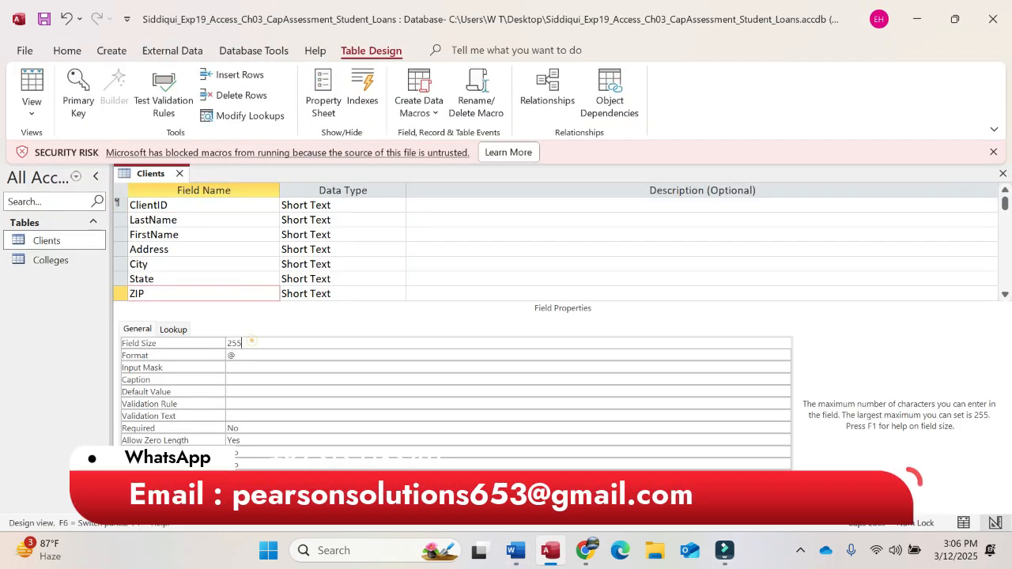
key(BackSpace)
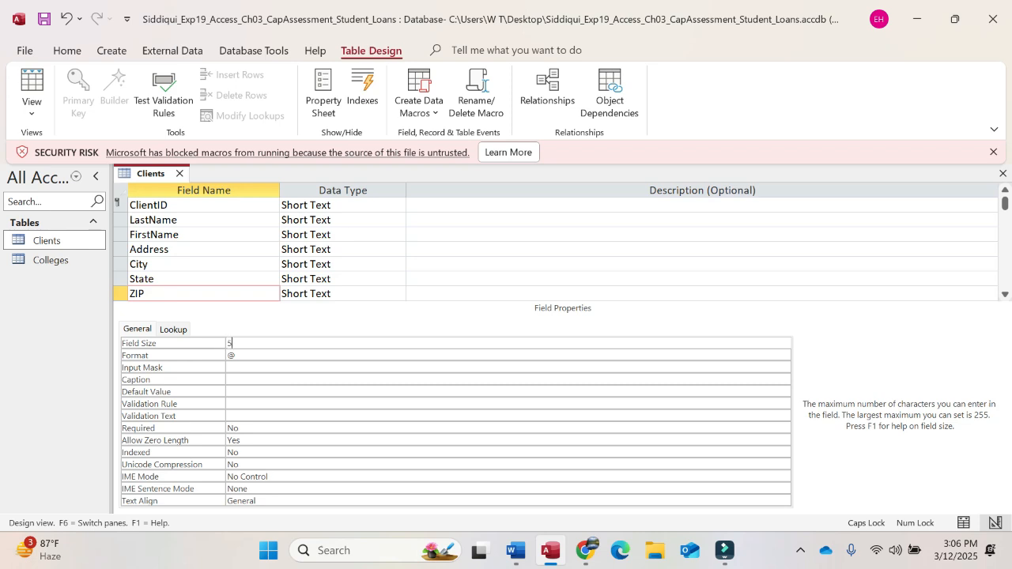
Check instruction step 3 in Word, and set the ExpectedGraduation field's Decimal Places property to 0 in Access
click(515, 551)
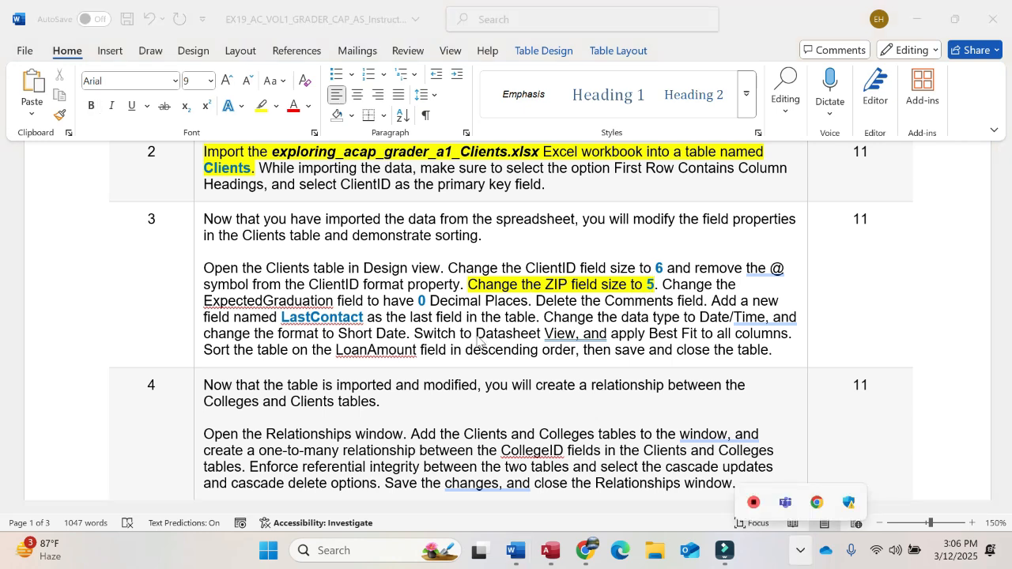
click(550, 553)
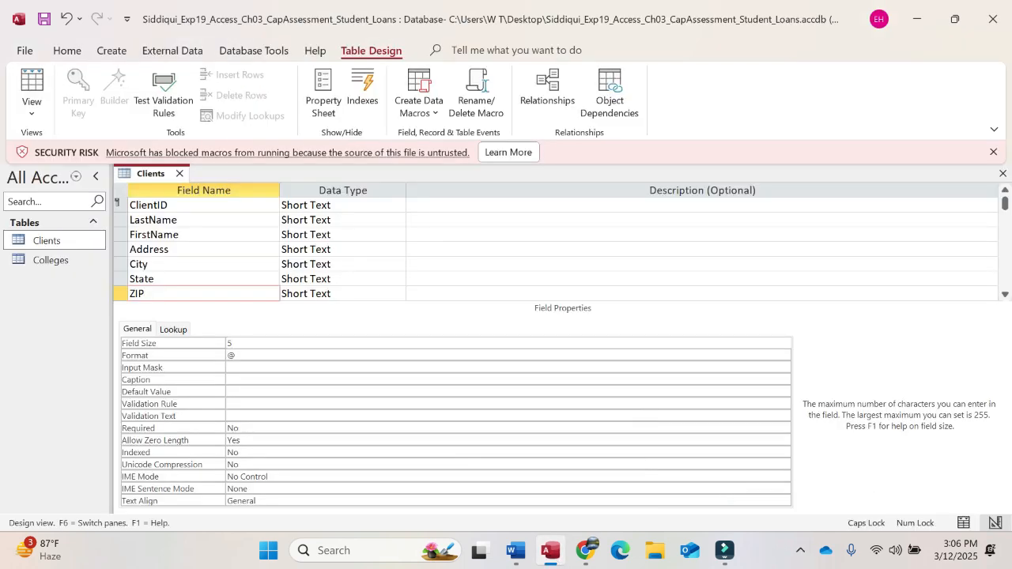
click(202, 269)
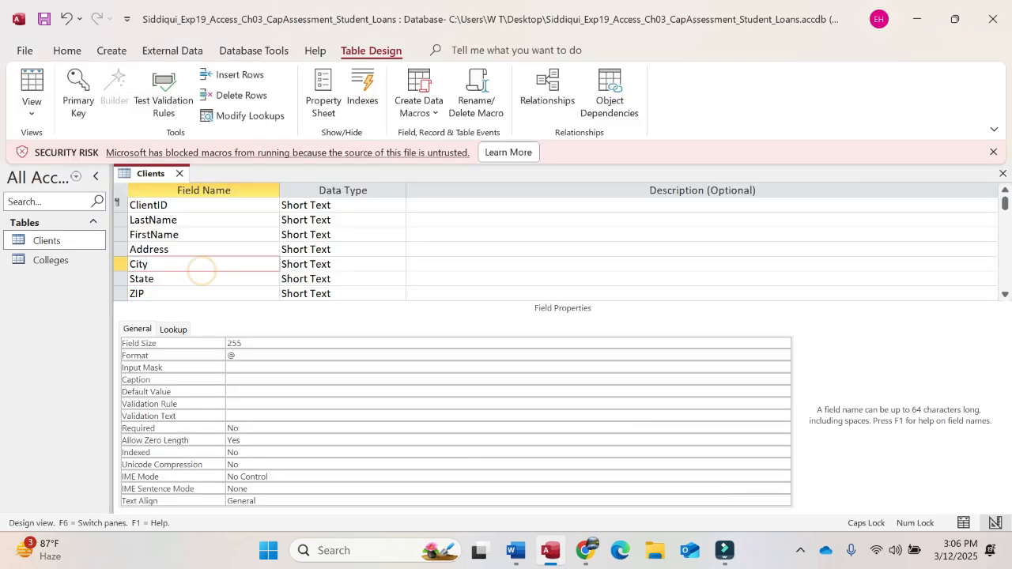
key(Down)
key(Down)
key(Down)
key(Down)
key(Down)
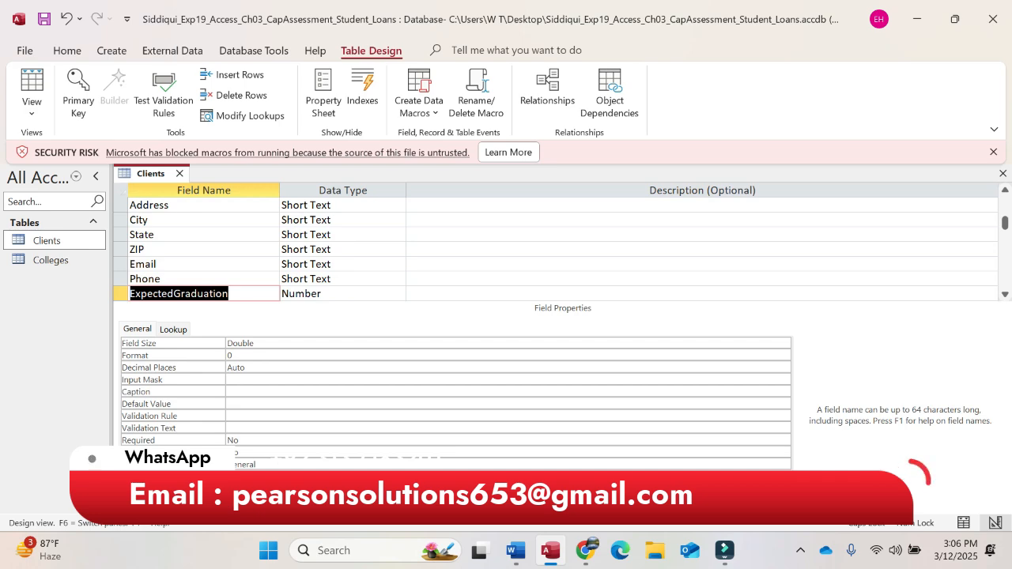
click(512, 560)
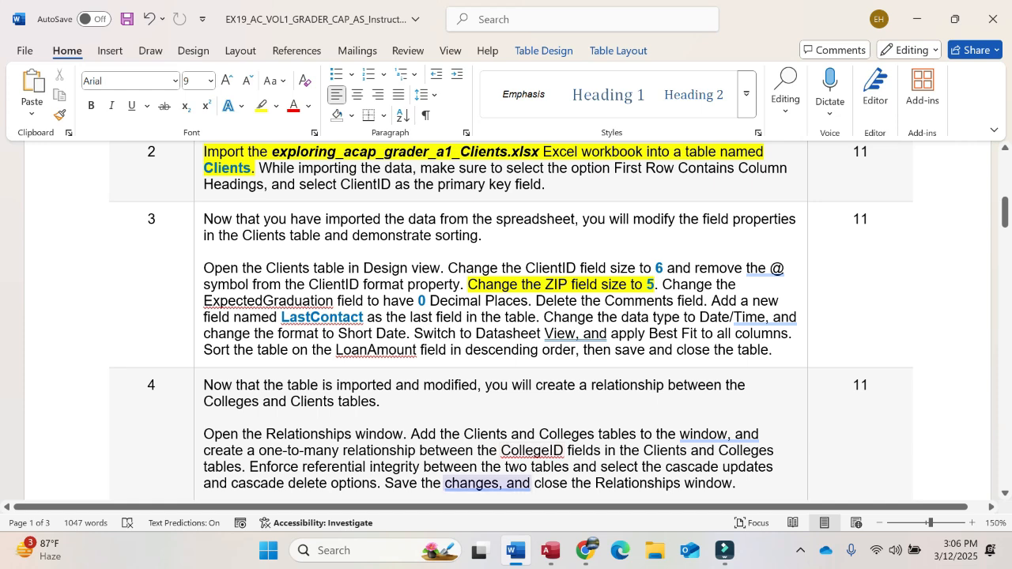
click(551, 551)
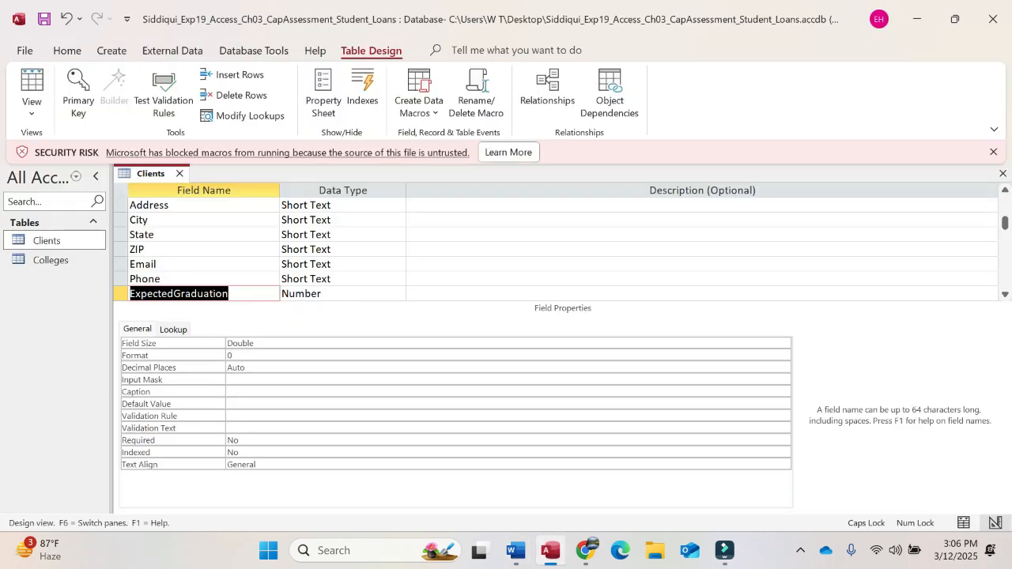
click(251, 367)
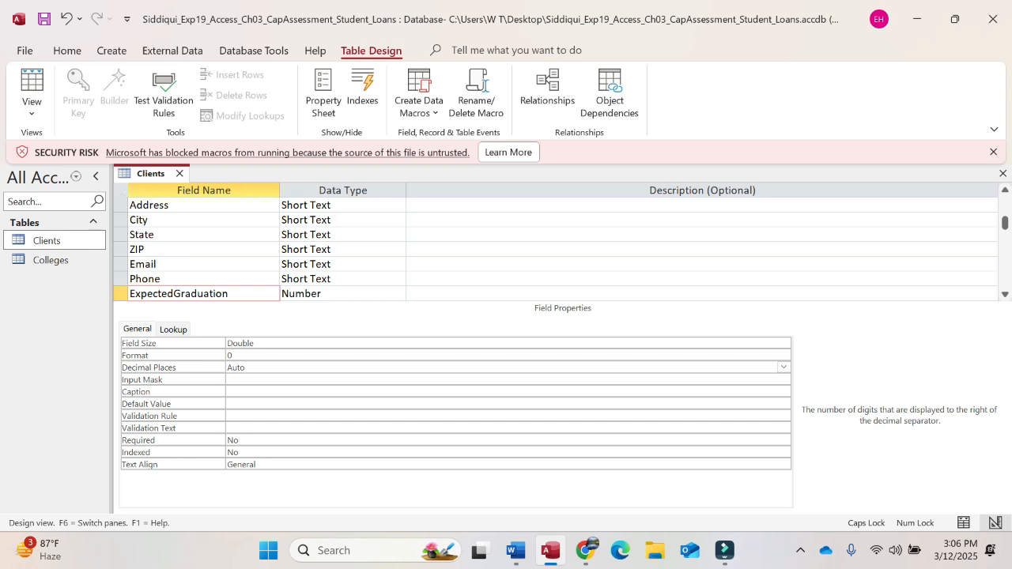
click(234, 293)
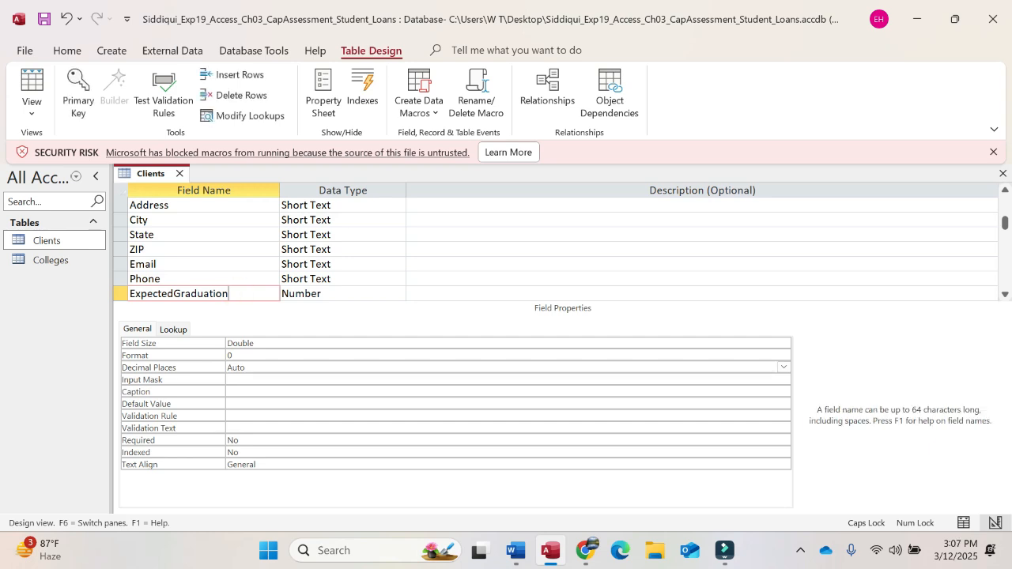
click(247, 367)
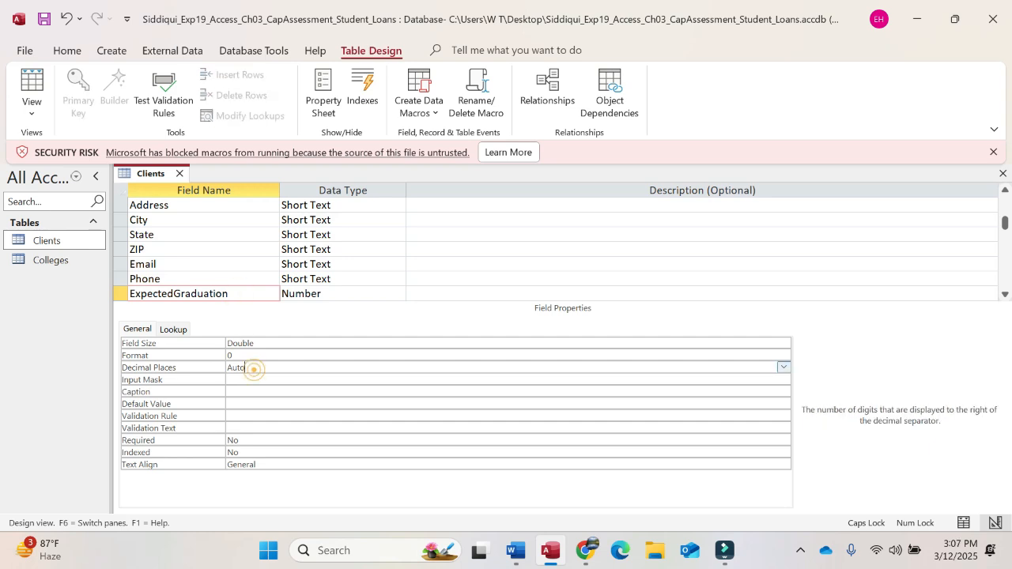
click(782, 368)
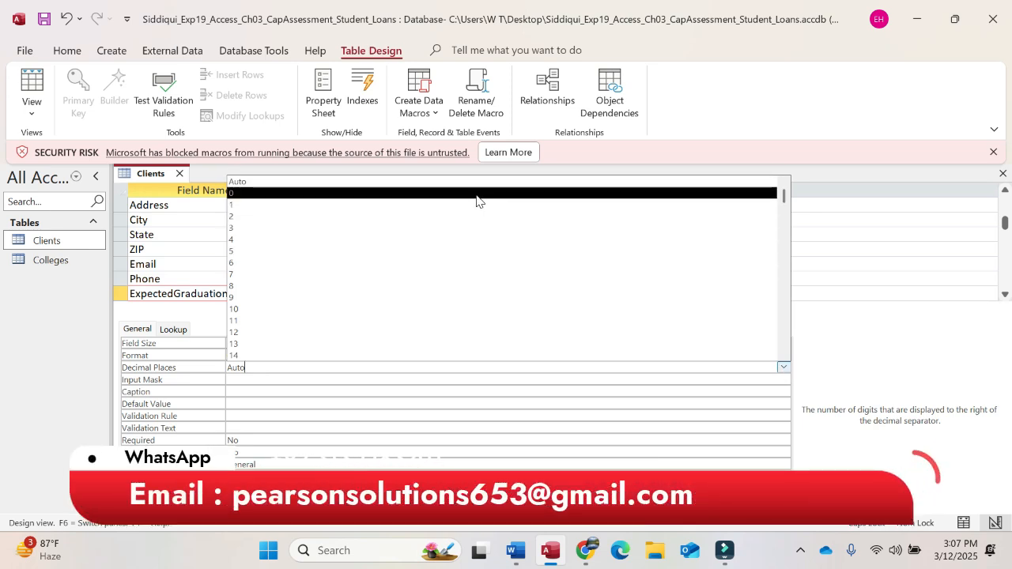
click(477, 196)
Highlight "Delete the Comments field." in yellow in instruction step 3 in Word, and return to Access
mouse_move(520, 549)
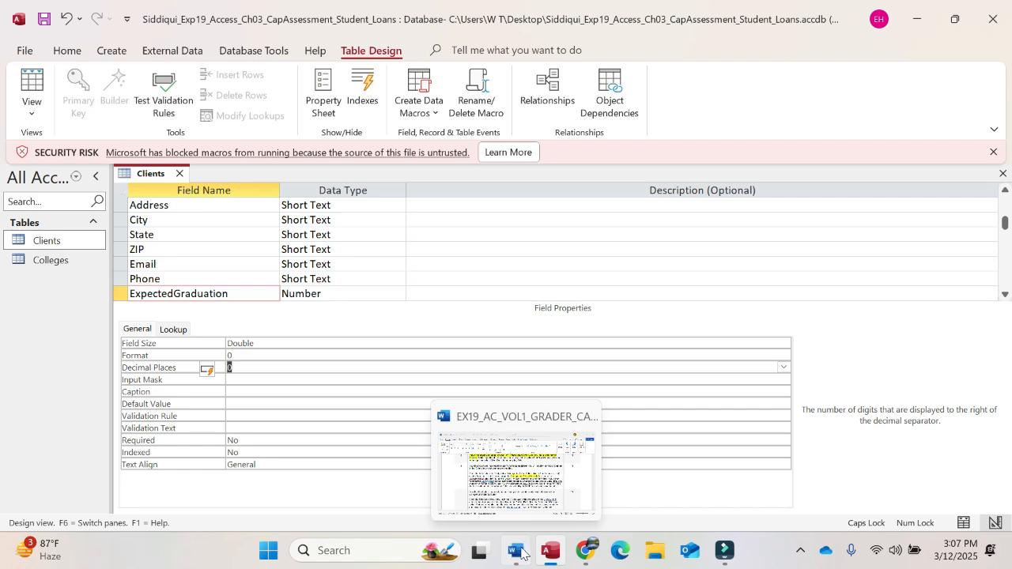
click(520, 550)
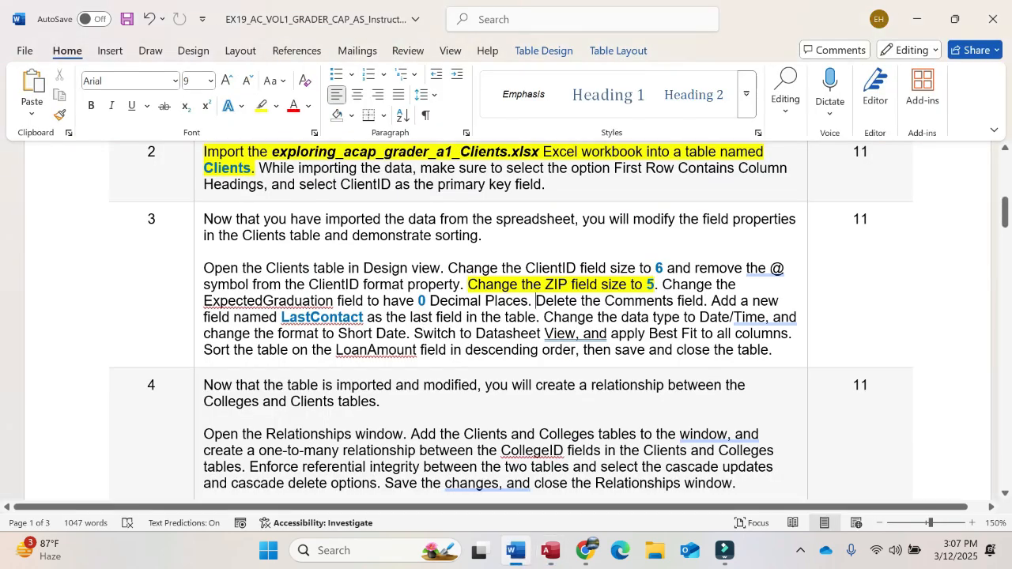
drag(536, 301, 709, 301)
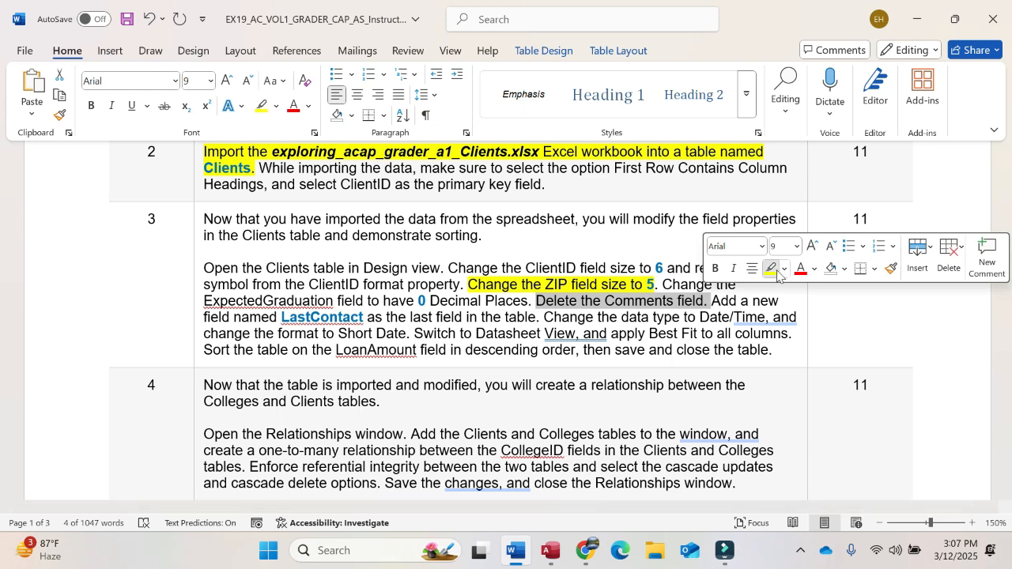
click(775, 270)
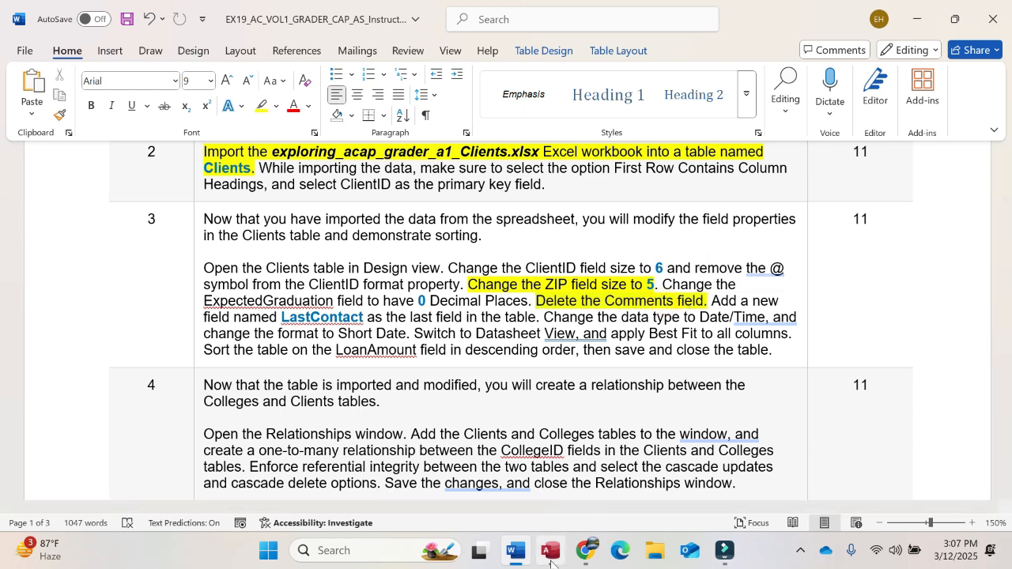
click(551, 553)
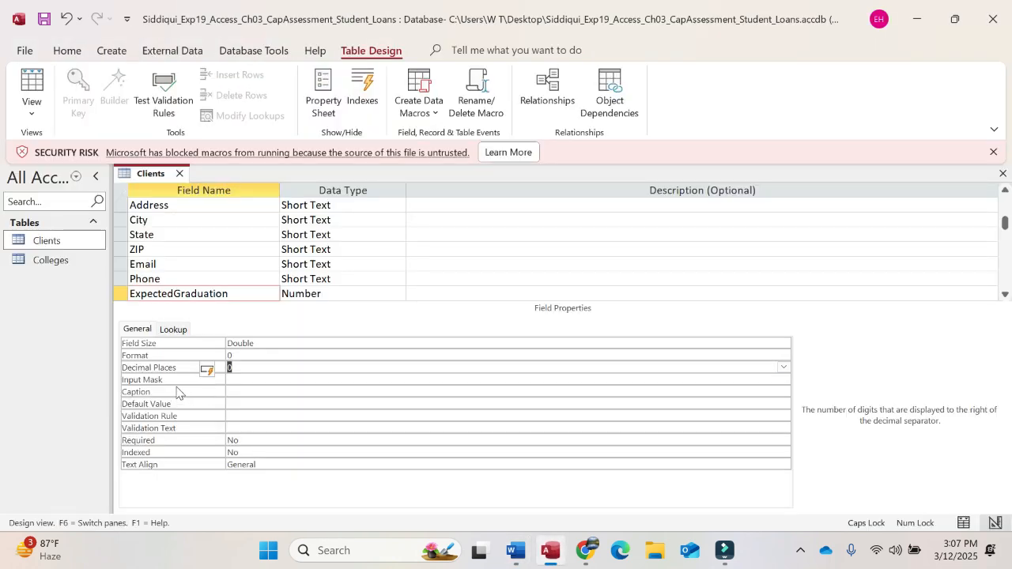
Delete the Comments field from the Clients table and confirm its permanent removal
click(171, 279)
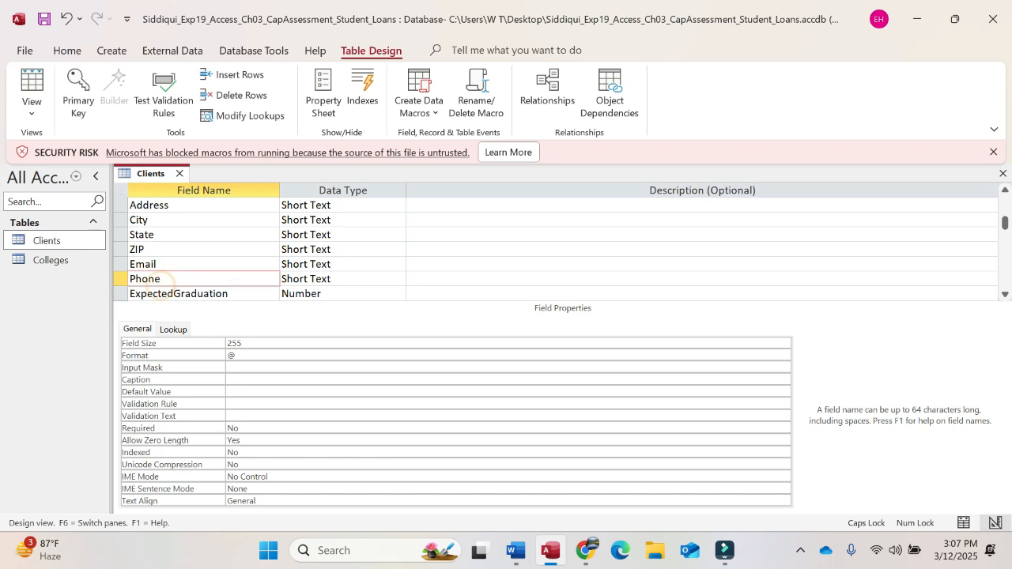
key(Down)
key(Down)
key(Down)
key(Down)
key(Down)
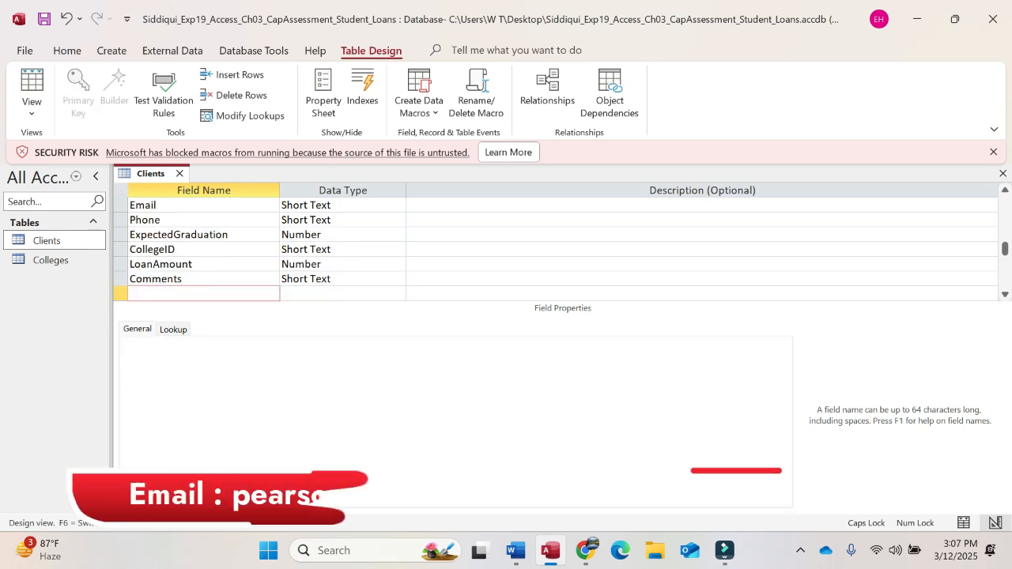
click(123, 279)
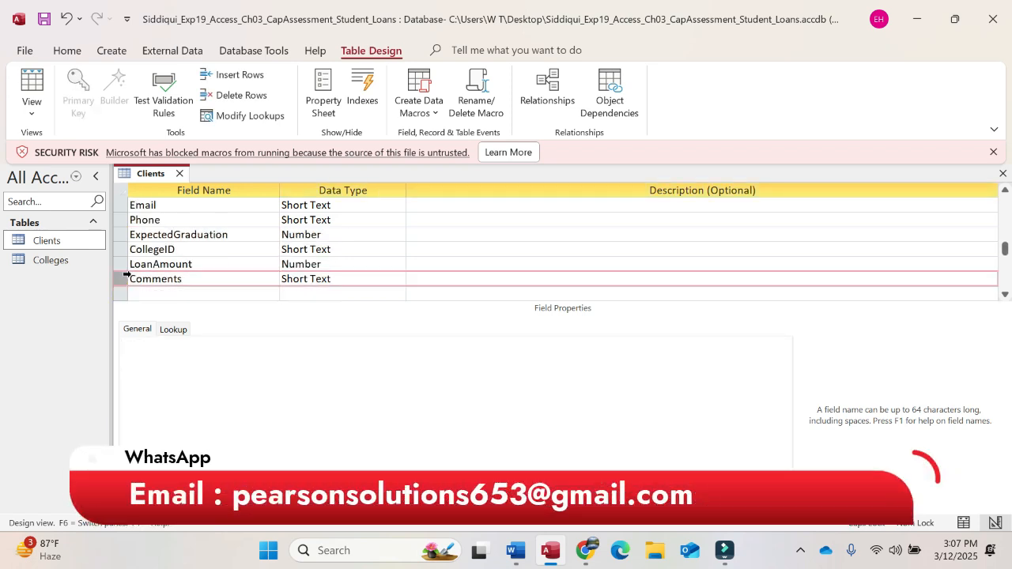
right_click(126, 279)
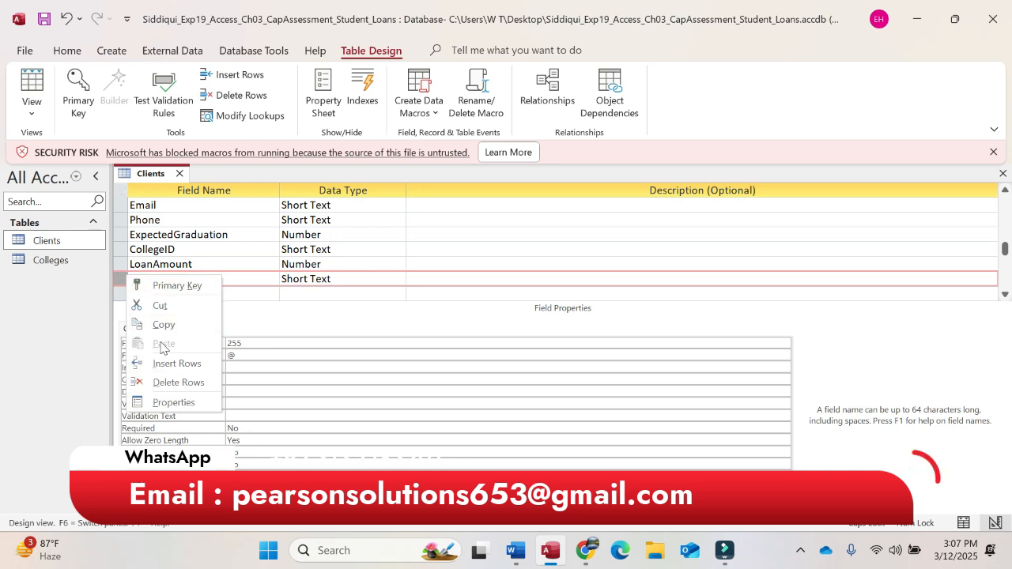
click(179, 384)
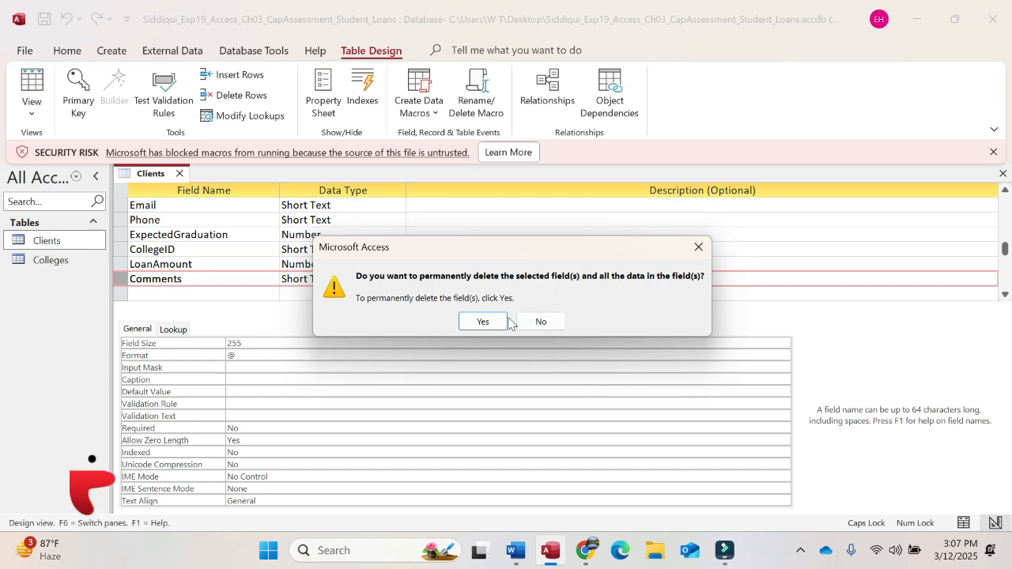
click(480, 323)
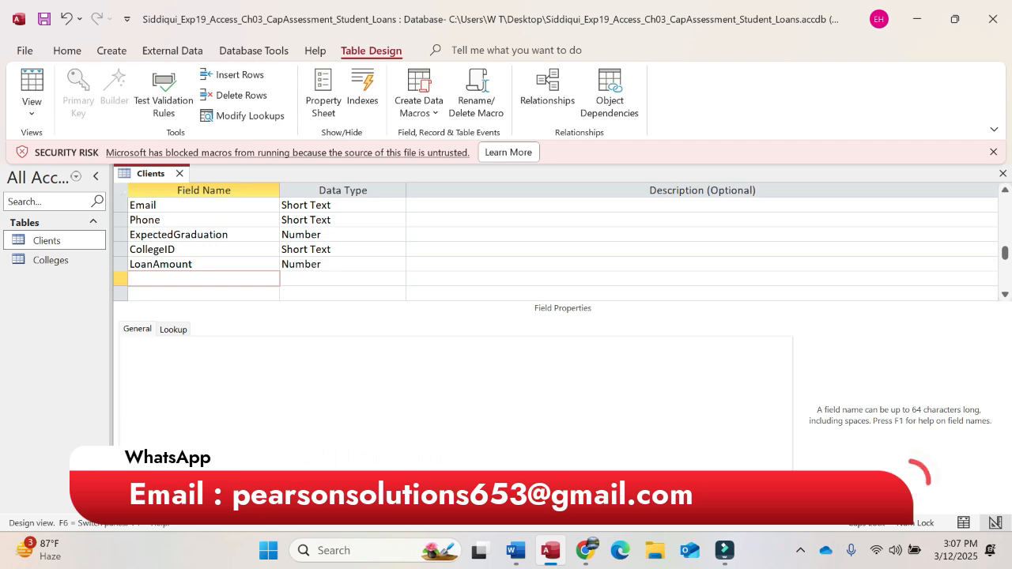
Copy the field name LastContact from instruction step 3 in Word and paste it as the last field of the Clients table in Access
click(241, 249)
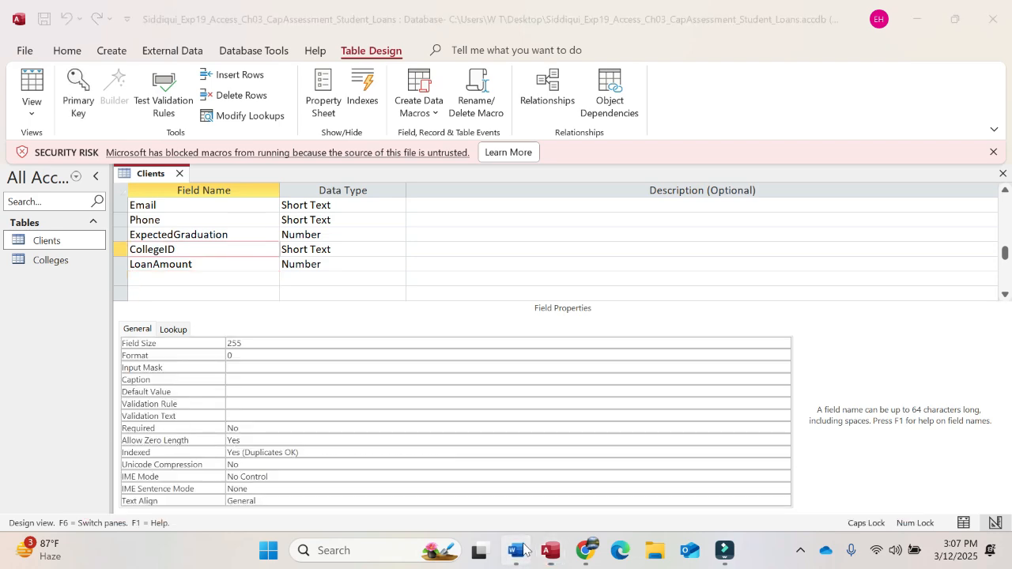
click(518, 550)
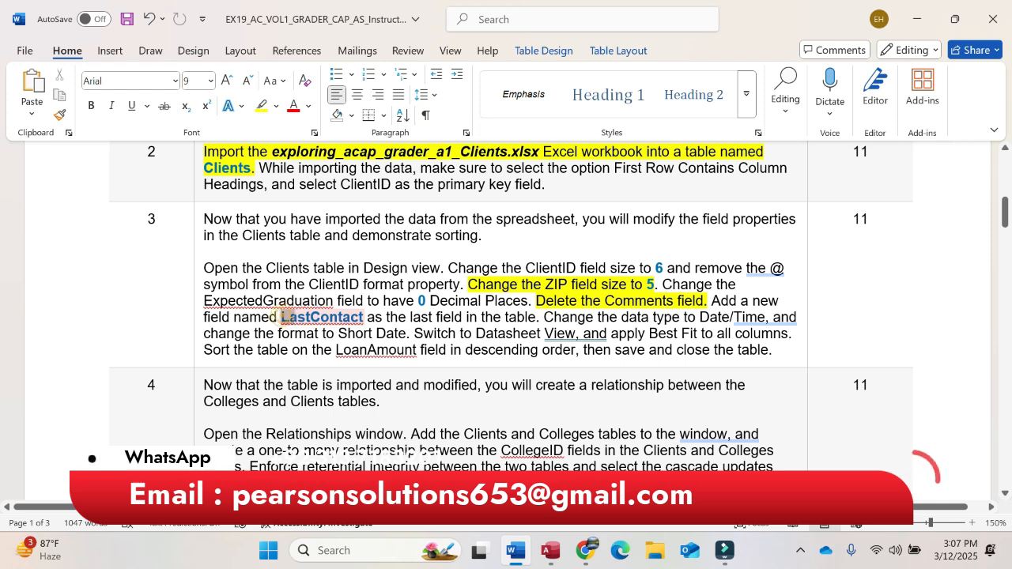
drag(281, 320, 368, 324)
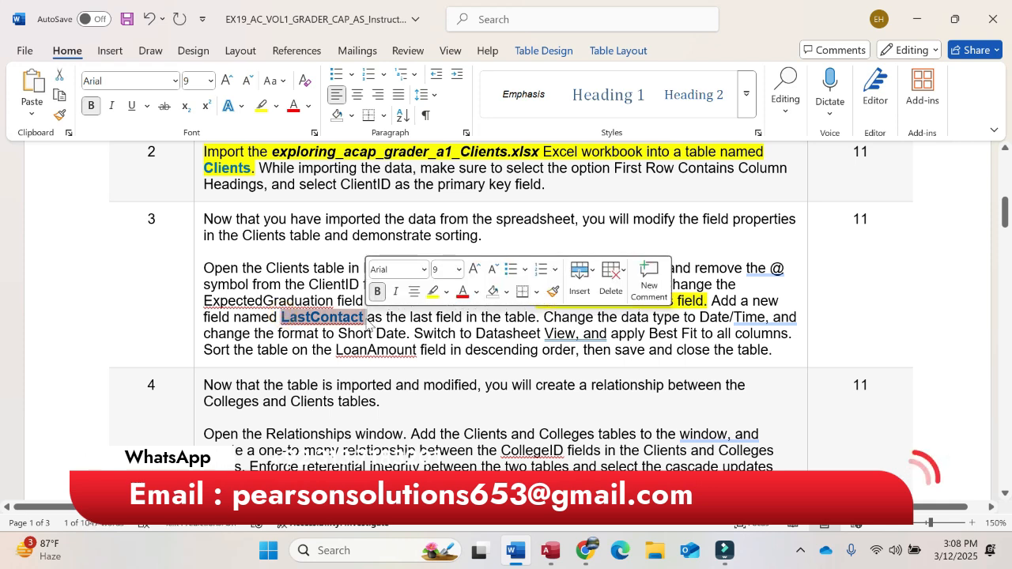
key(ctrl+c)
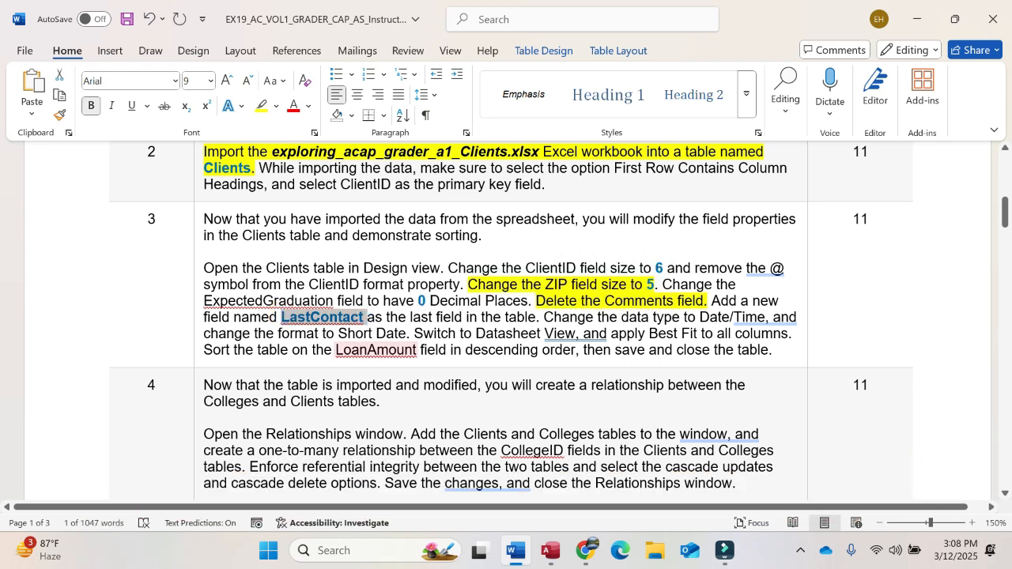
click(800, 550)
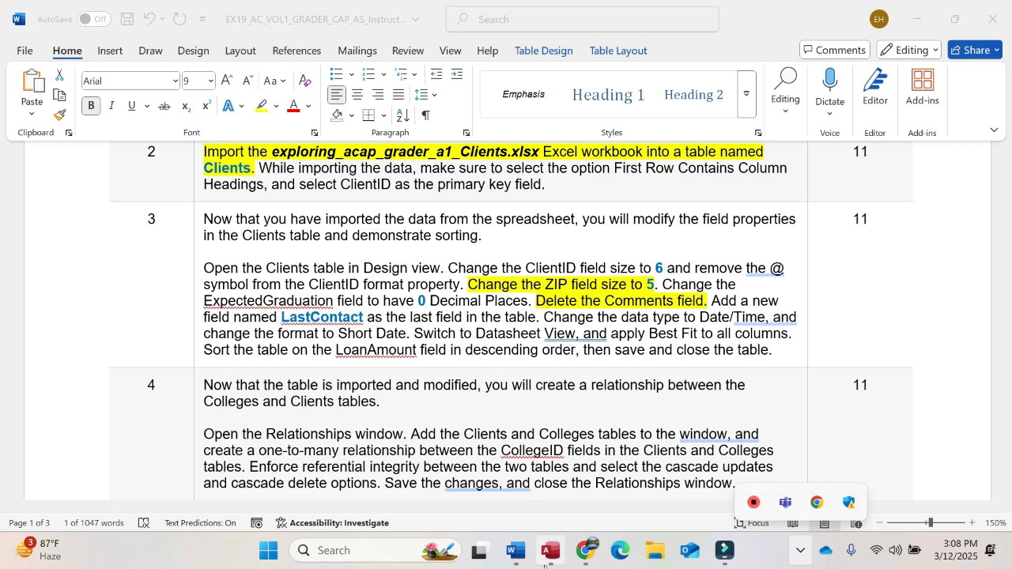
click(551, 550)
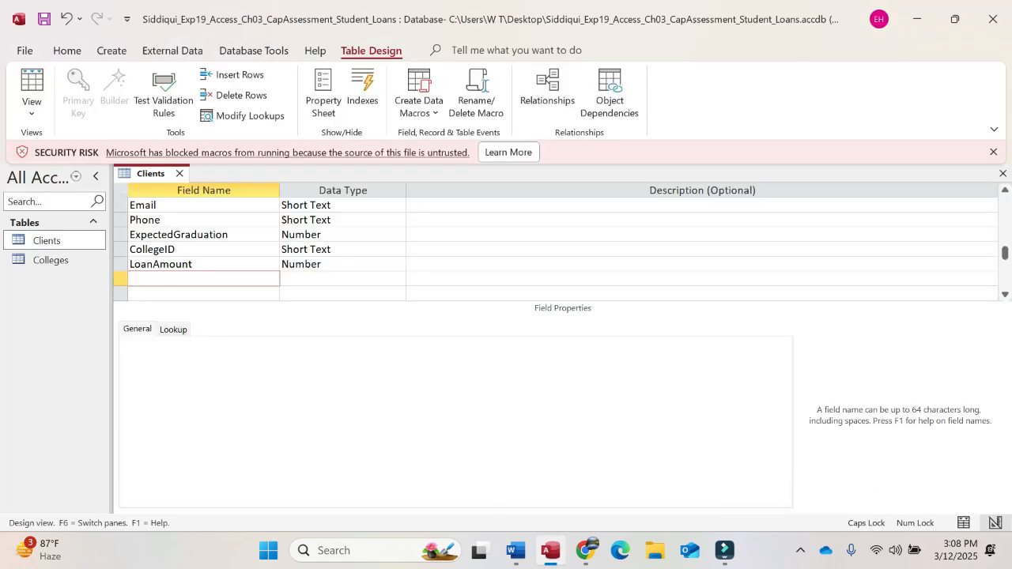
key(ctrl+v)
Set the LastContact field's data type to Date/Time in Access, checking instruction step 3 in Word
click(506, 553)
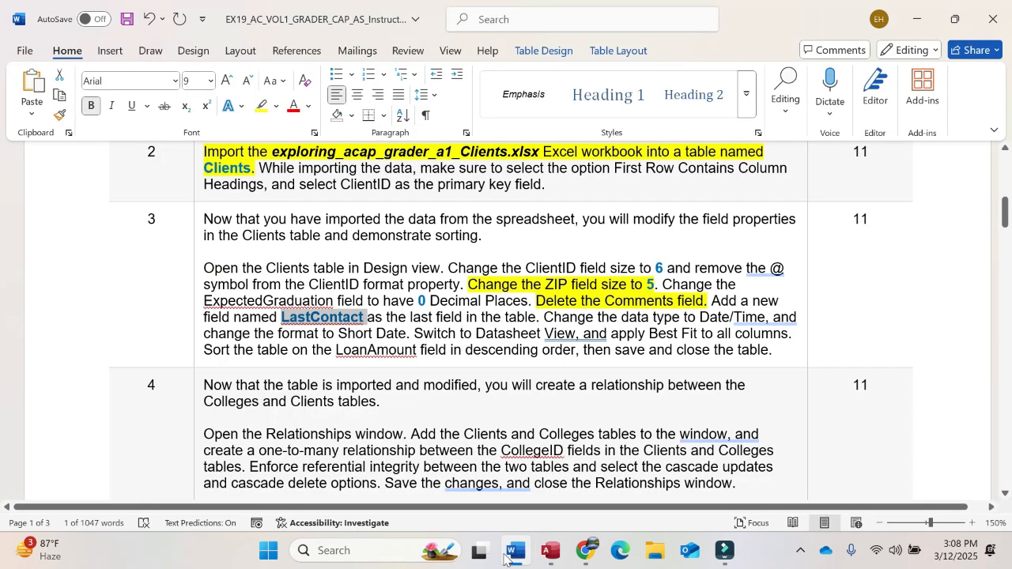
click(551, 551)
key(Tab)
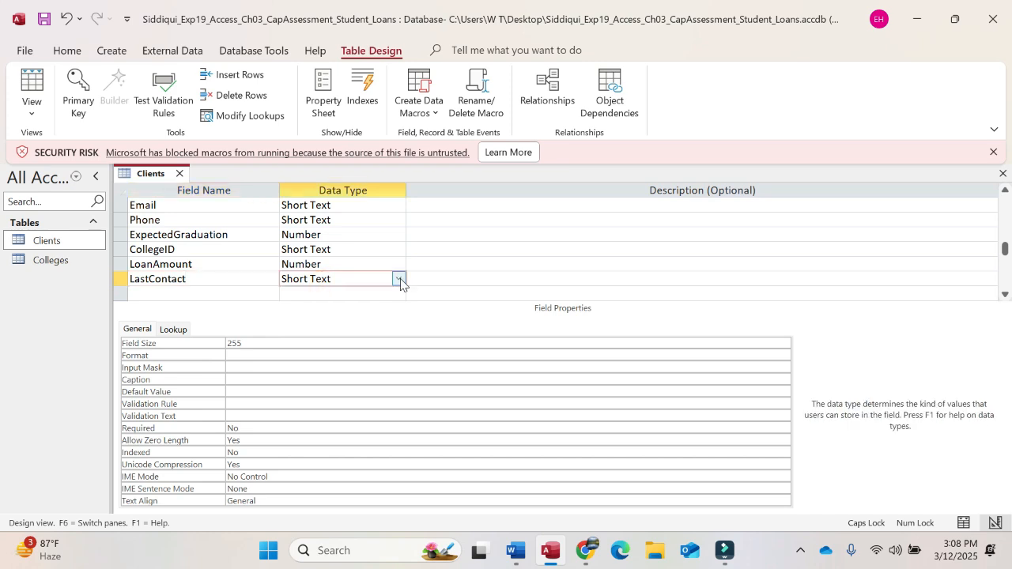
click(399, 280)
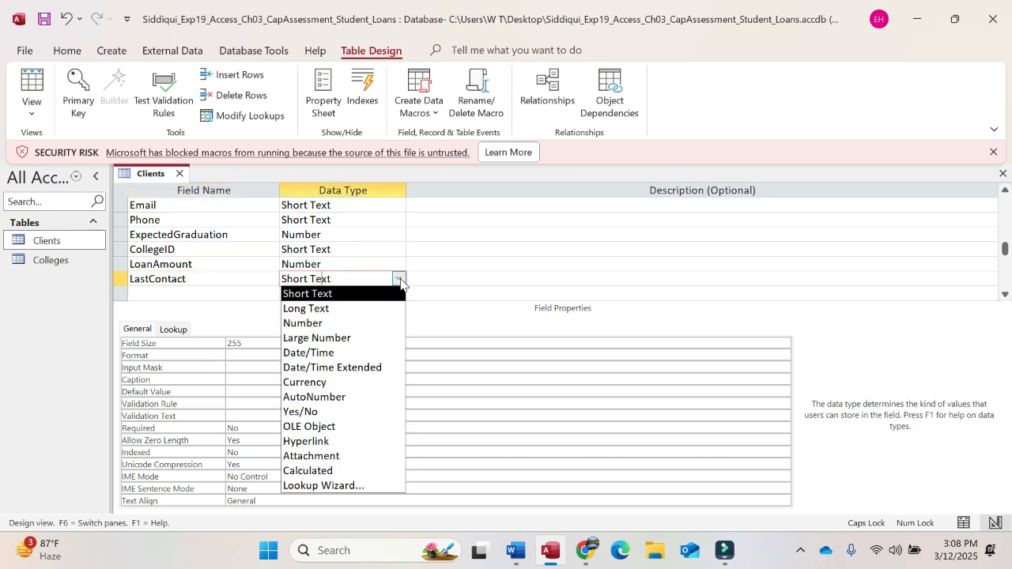
click(351, 353)
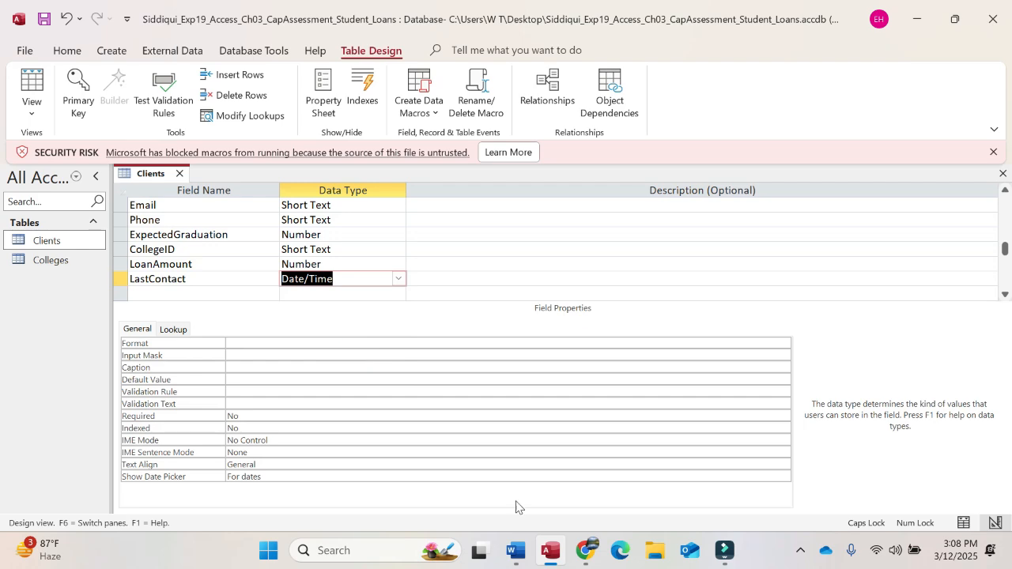
click(517, 550)
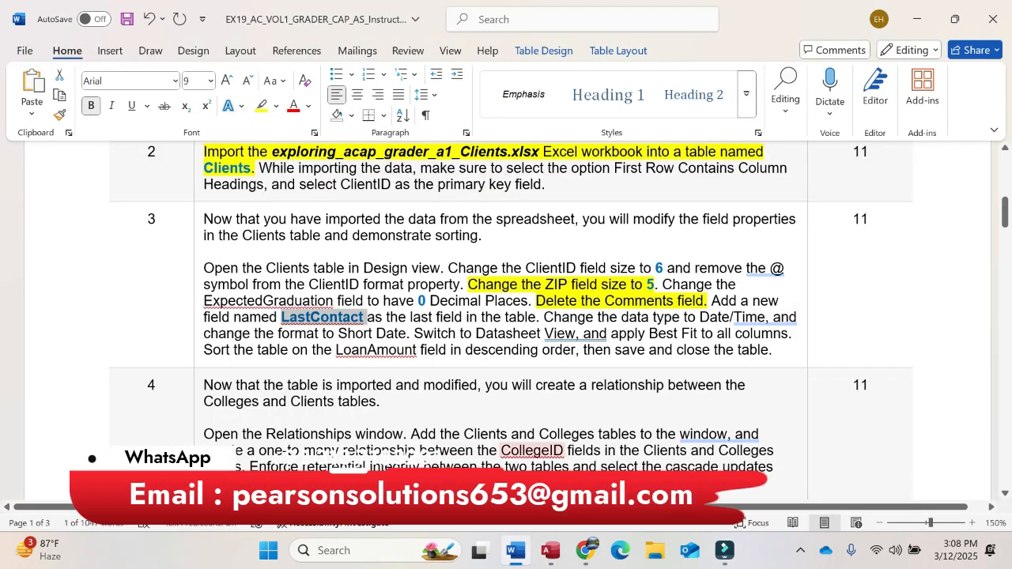
click(550, 562)
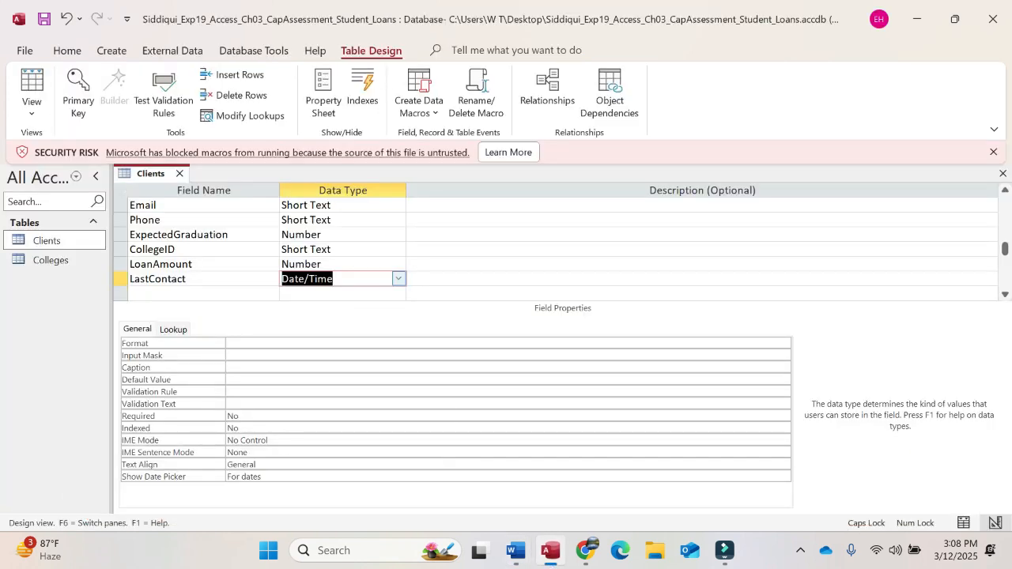
Set the LastContact field's Format property to Short Date
click(340, 279)
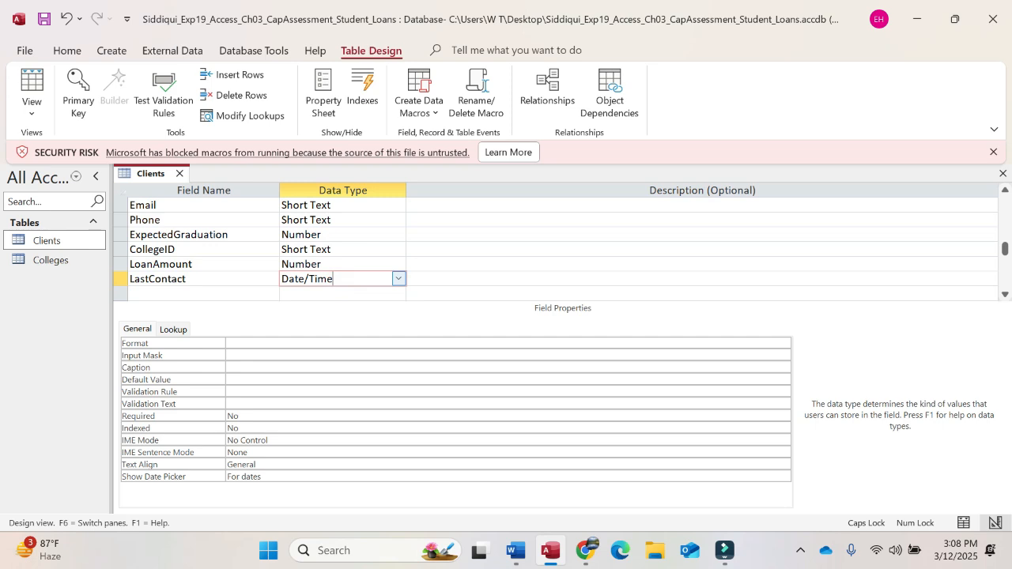
key(F6)
key(alt)
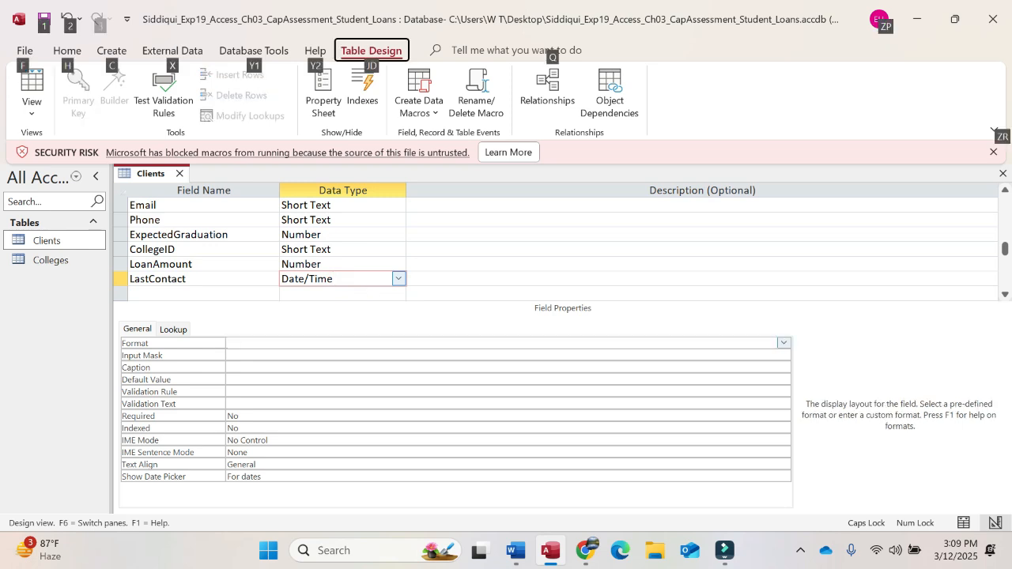
key(alt)
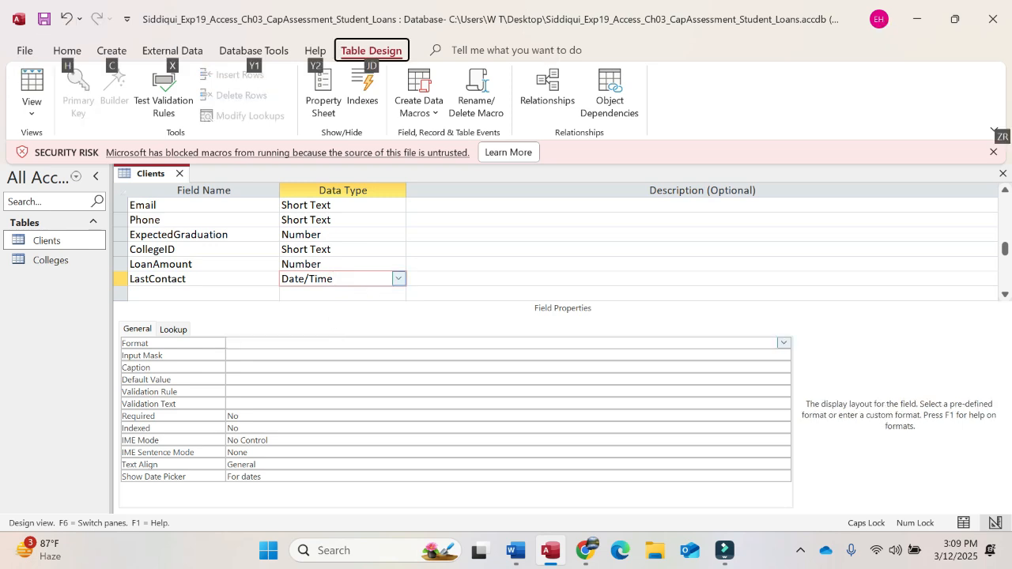
key(F6)
key(F6)
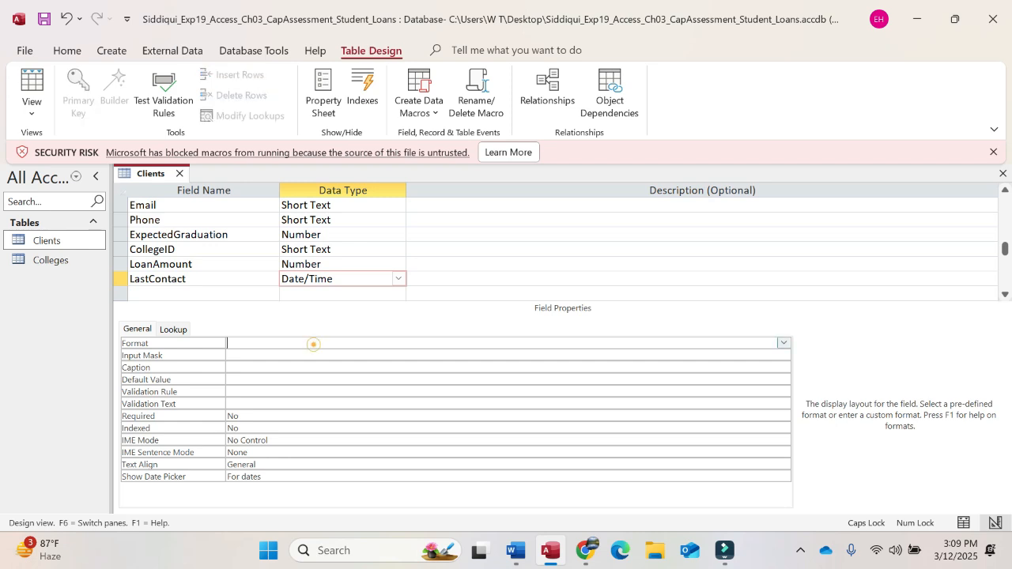
click(313, 343)
click(784, 344)
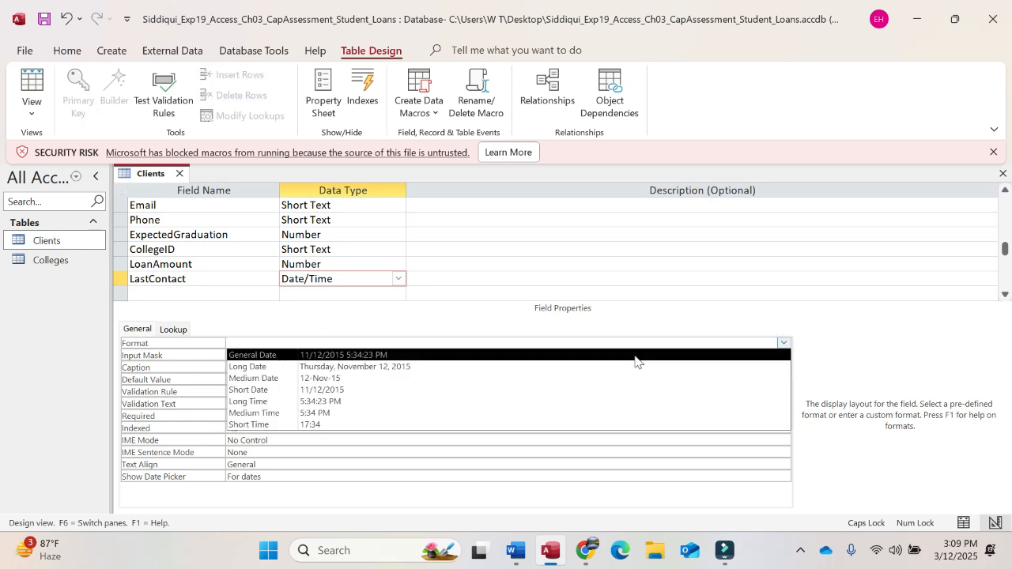
click(457, 390)
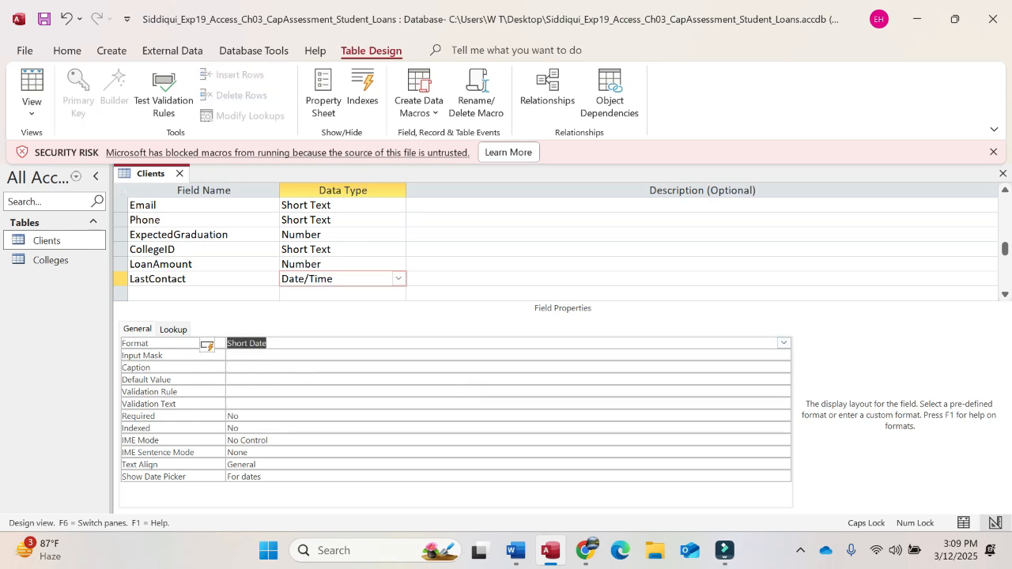
Highlight "Switch to Datasheet View, and apply Best Fit to all columns" in yellow in instruction step 3 in Word, and return to Access
click(515, 550)
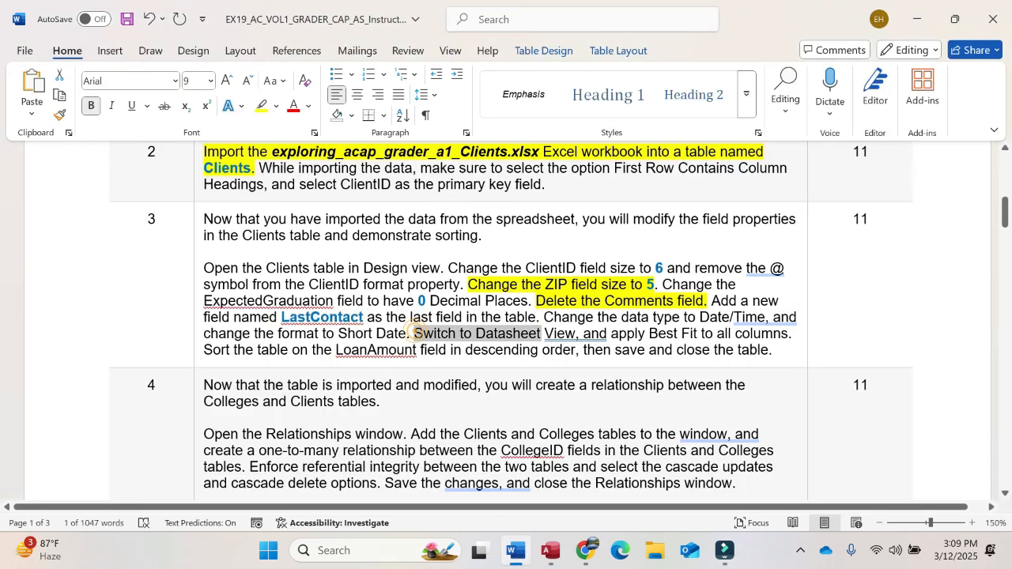
drag(607, 333, 765, 342)
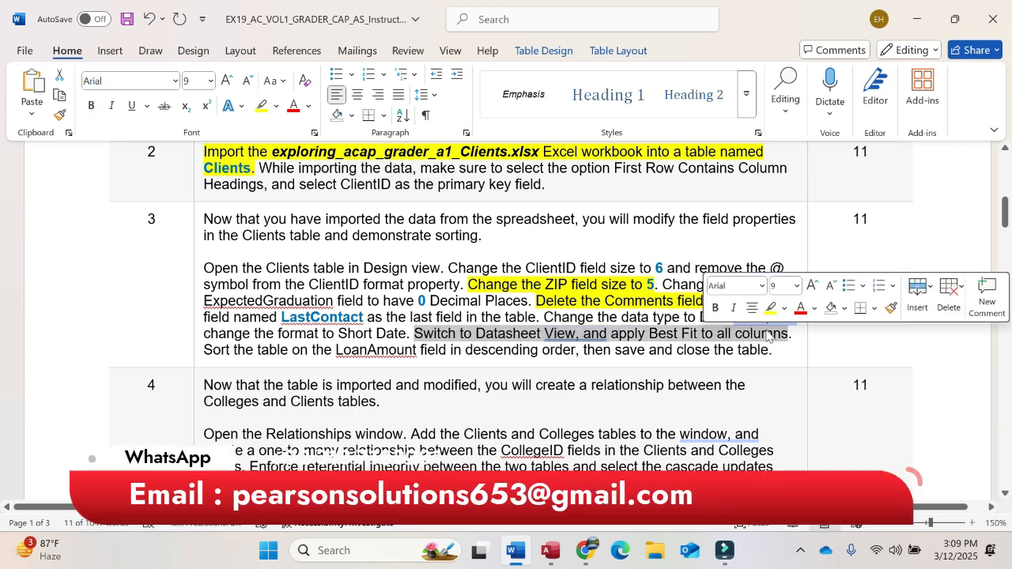
click(771, 307)
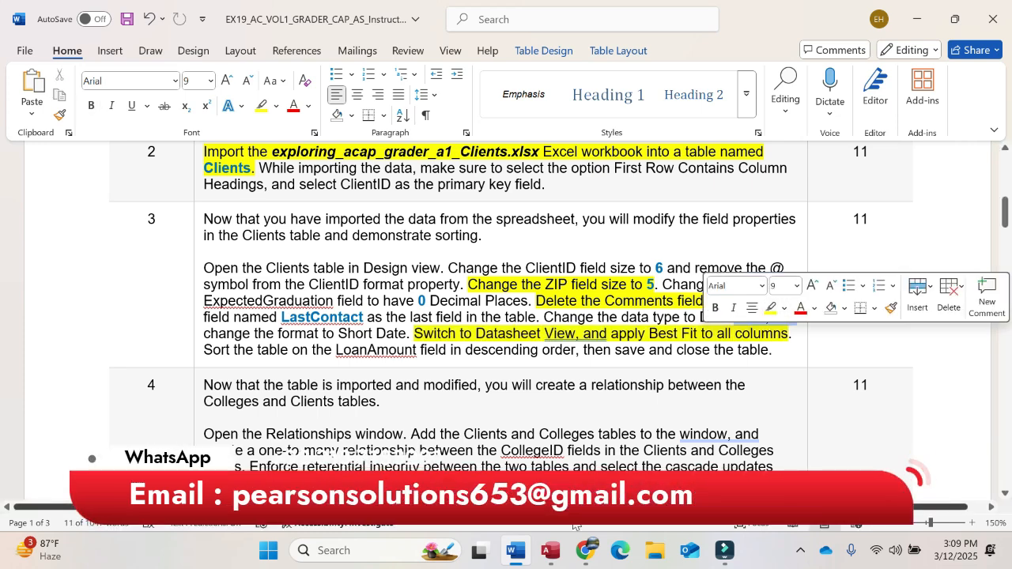
click(551, 551)
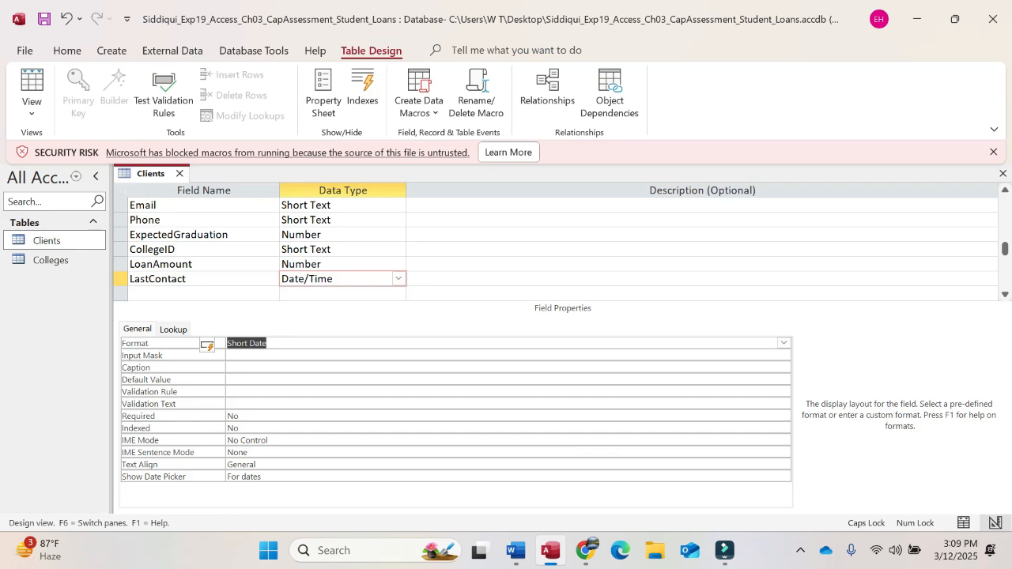
Switch the Clients table to Datasheet View, saving the design changes and accepting the shortened field sizes
right_click(161, 174)
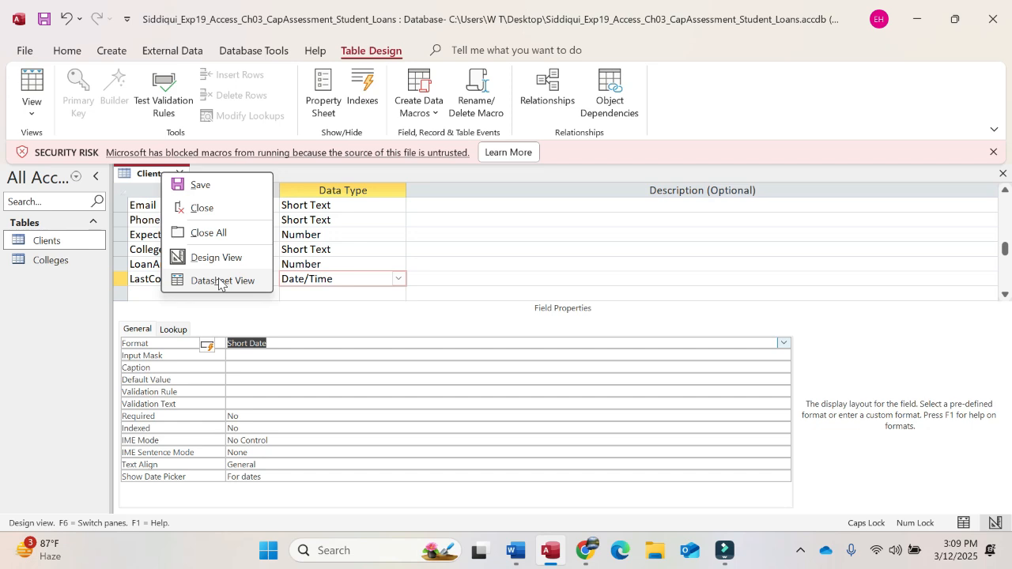
click(219, 281)
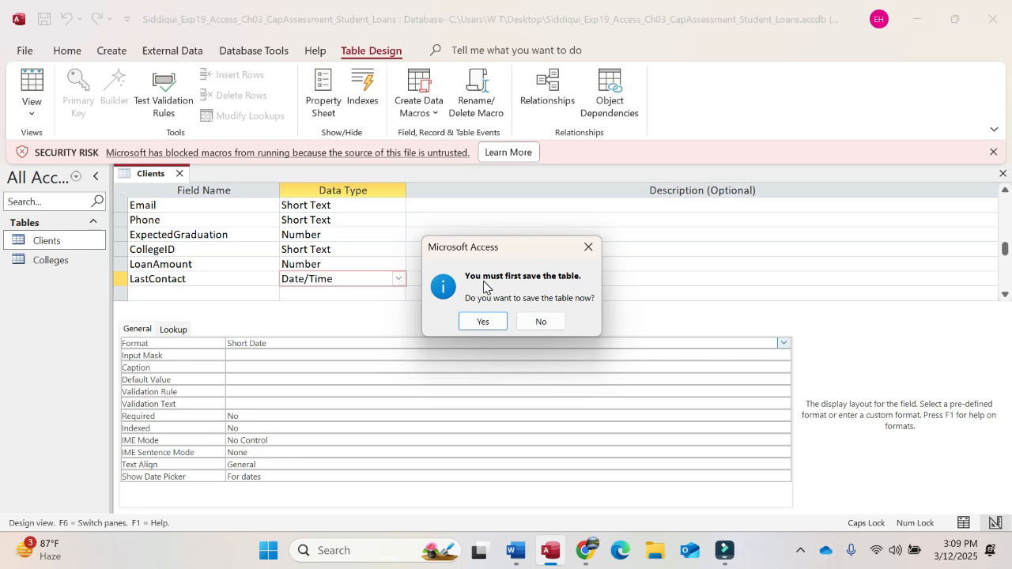
click(490, 323)
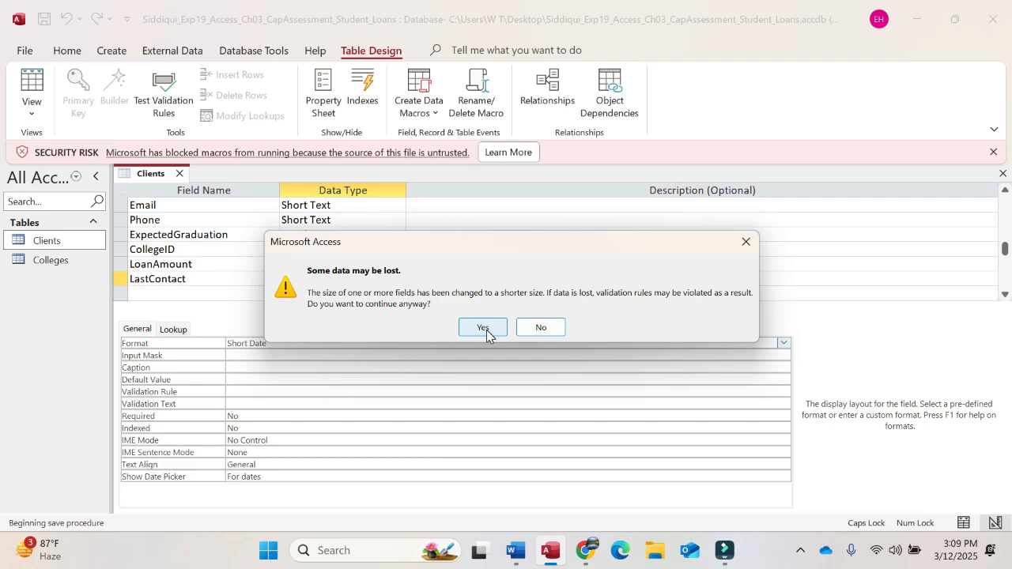
click(483, 327)
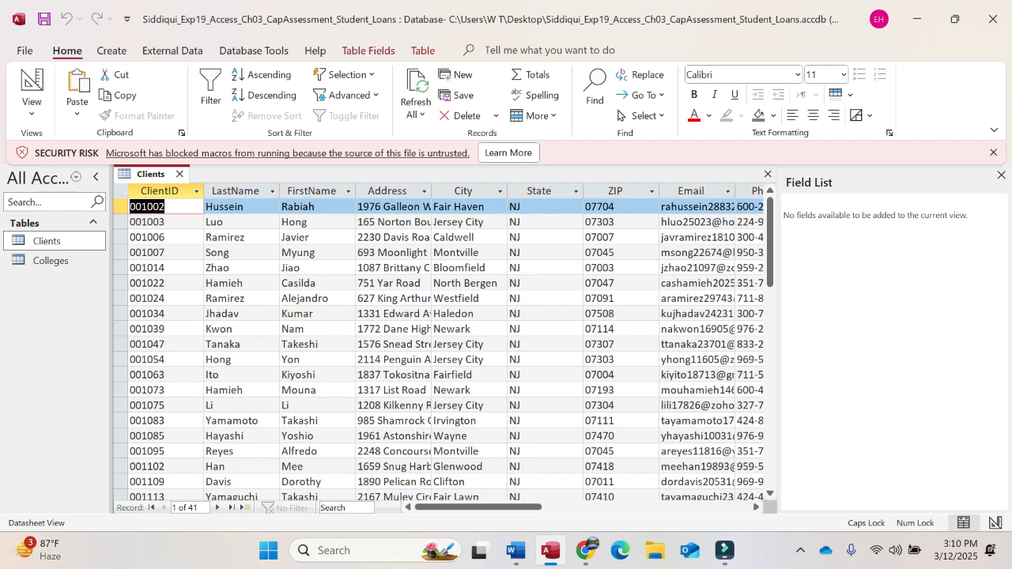
Apply Best Fit to all columns of the Clients table and save the table
drag(185, 190, 785, 212)
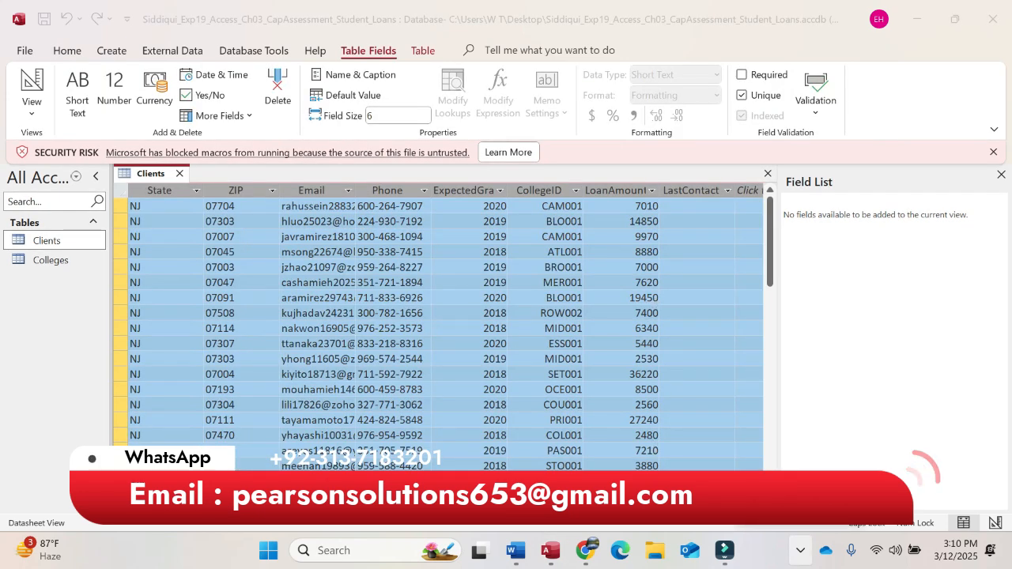
drag(561, 508, 622, 509)
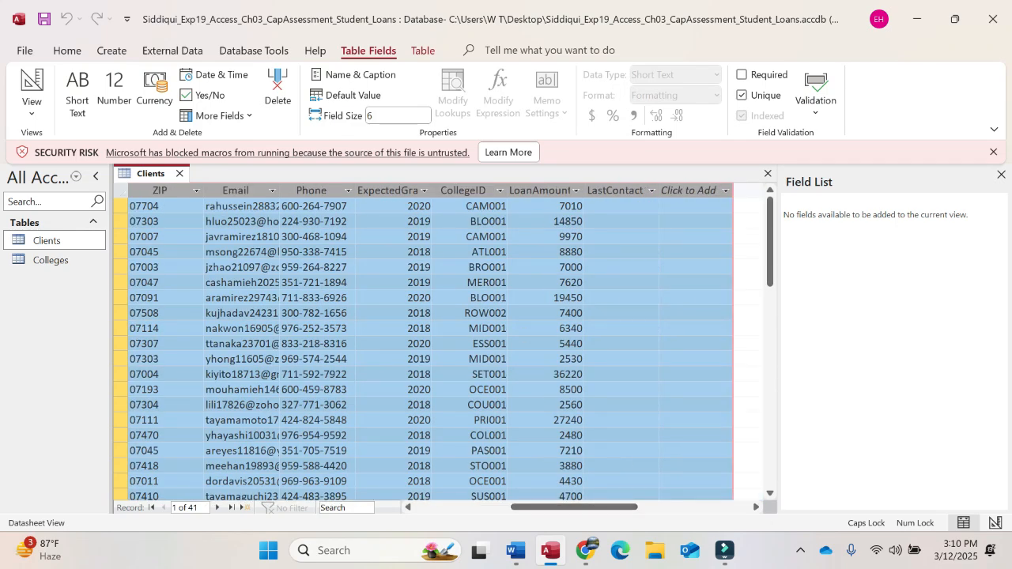
right_click(467, 195)
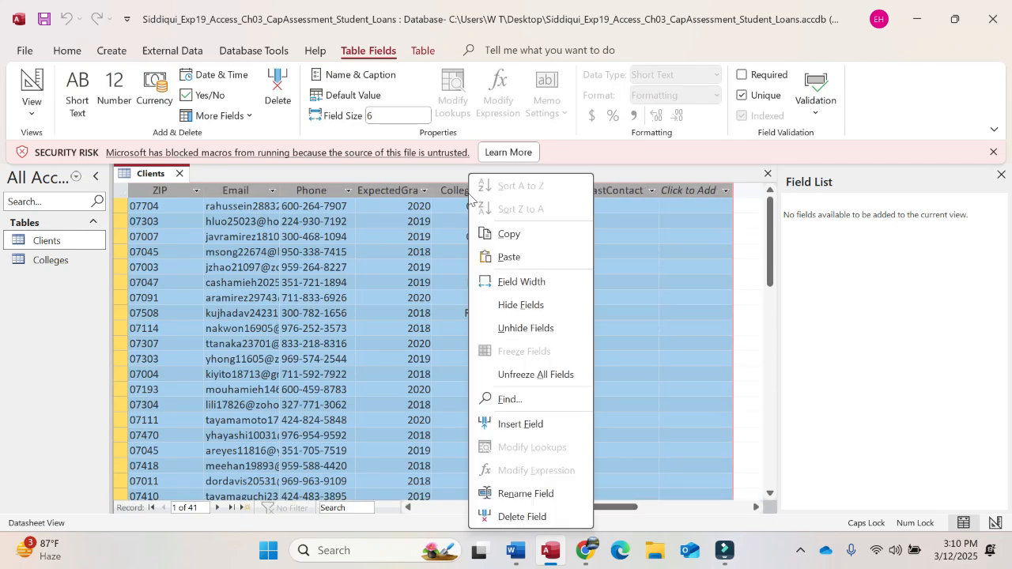
click(523, 283)
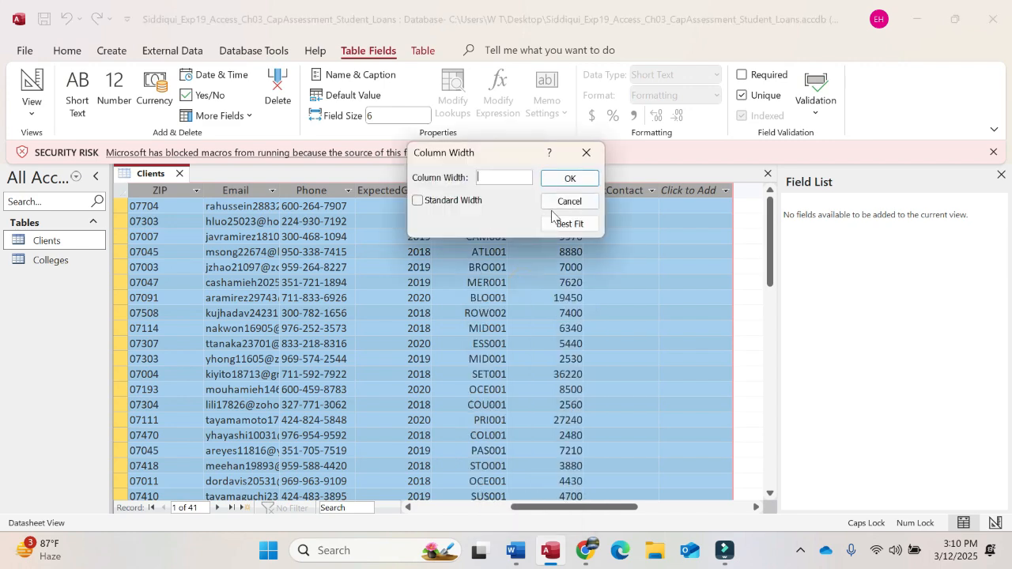
click(571, 224)
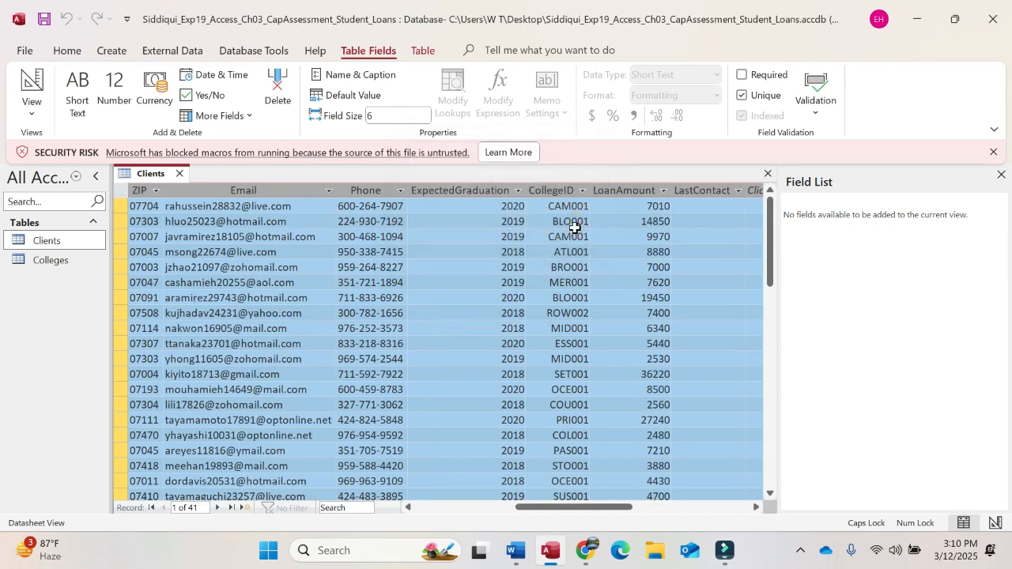
right_click(154, 178)
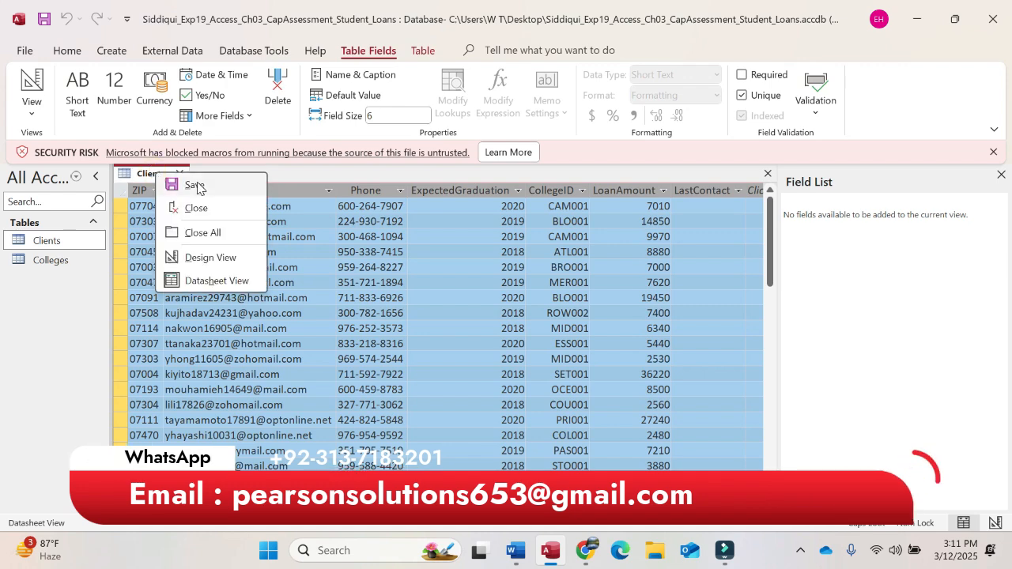
click(195, 185)
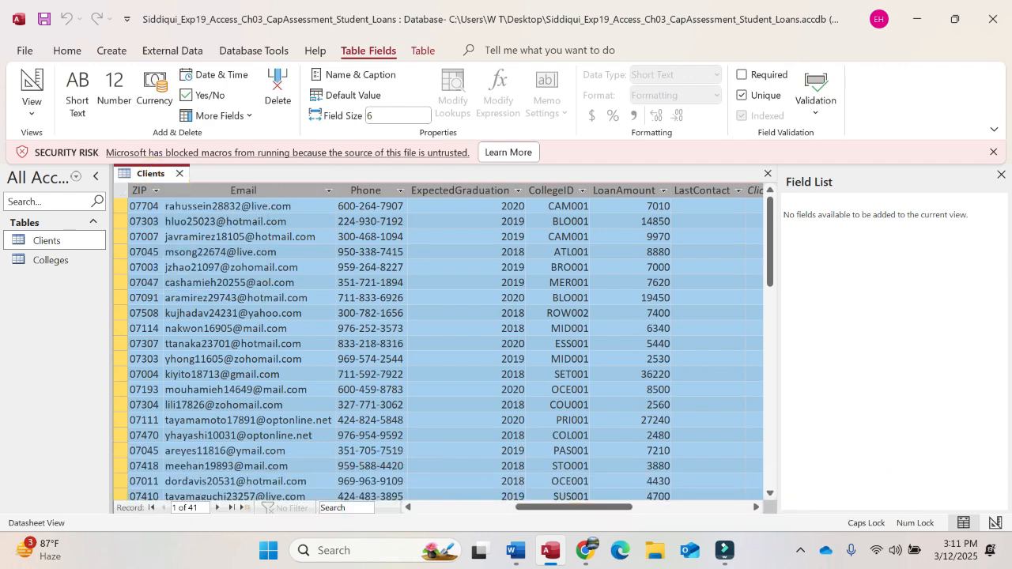
Check the sort instruction in Word and sort the Clients table in Access by LoanAmount in descending order
key(alt+Tab)
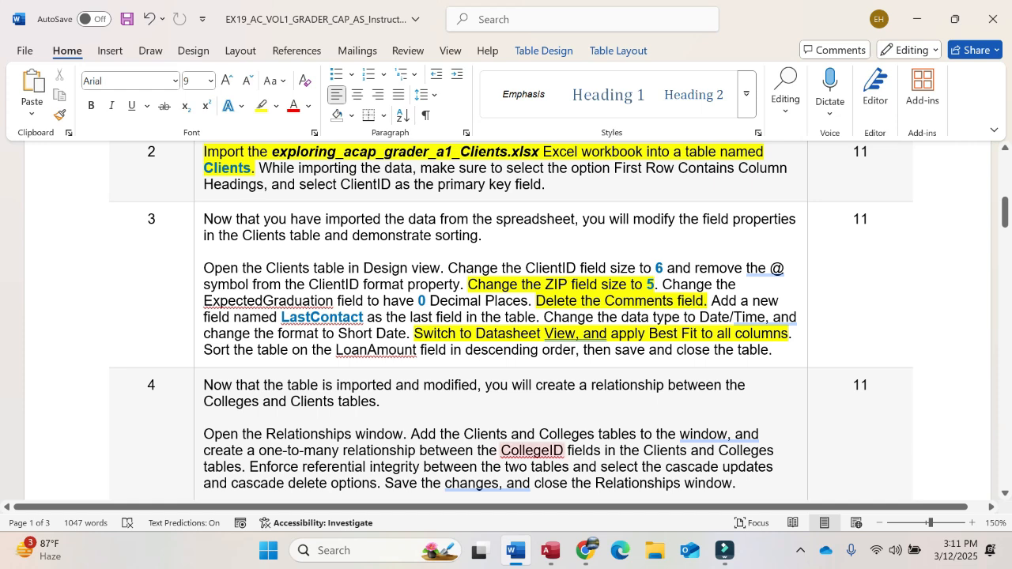
click(556, 547)
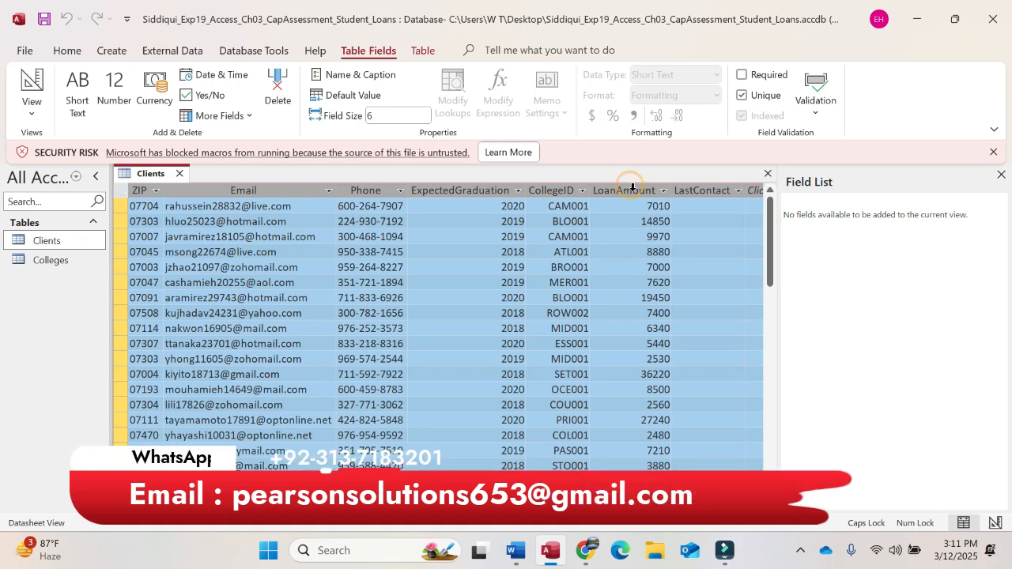
click(636, 222)
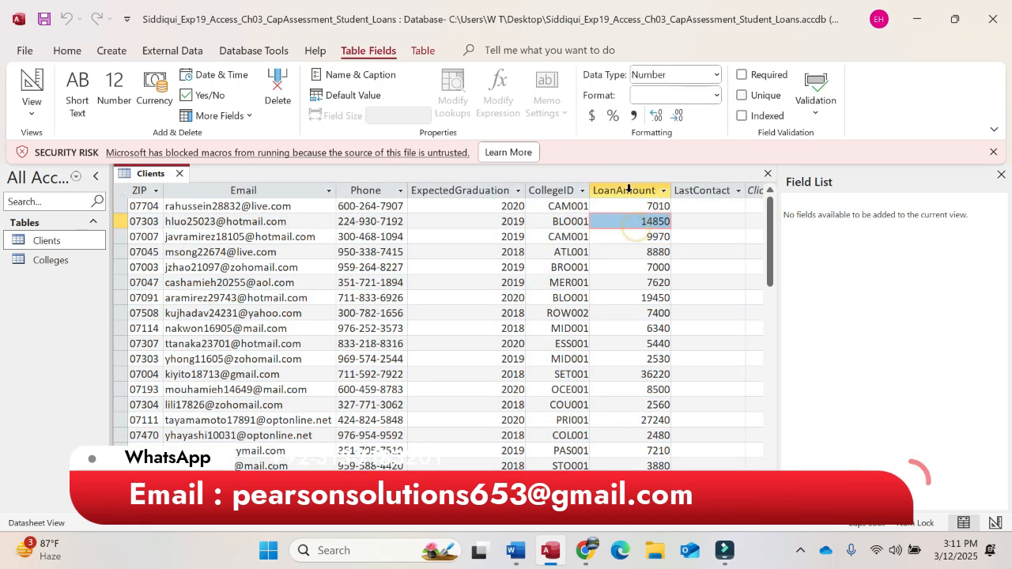
click(627, 191)
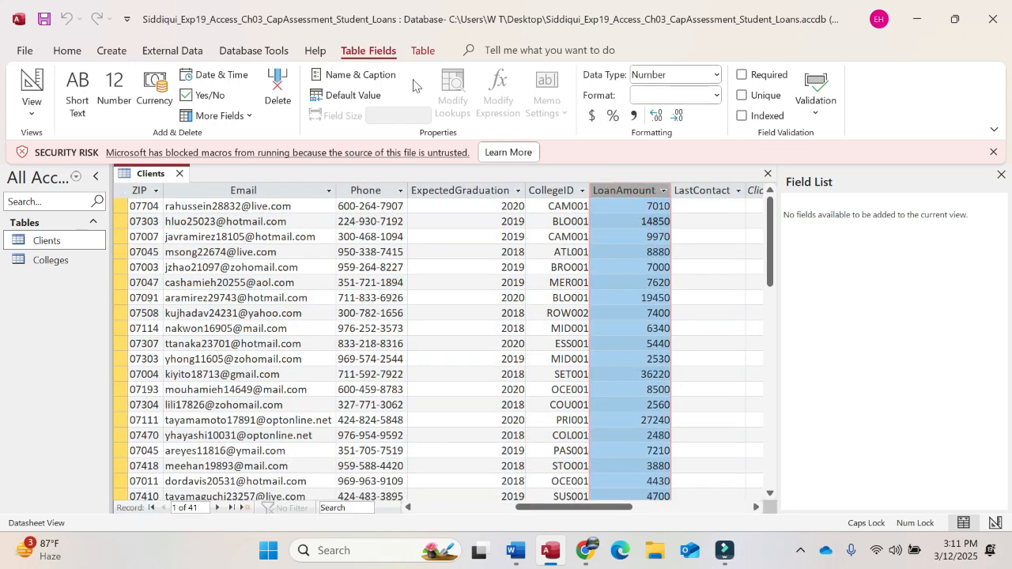
click(65, 49)
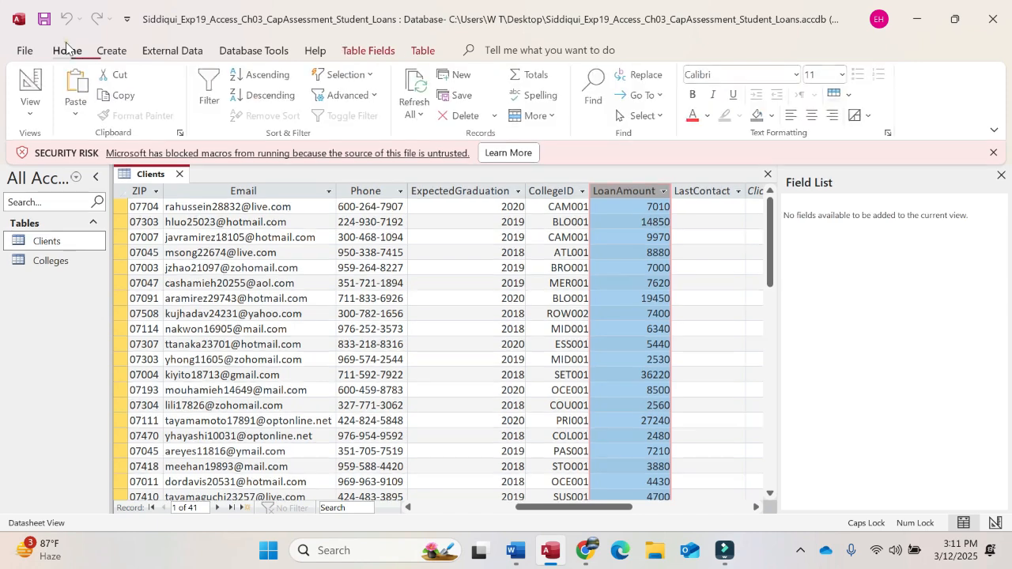
click(515, 552)
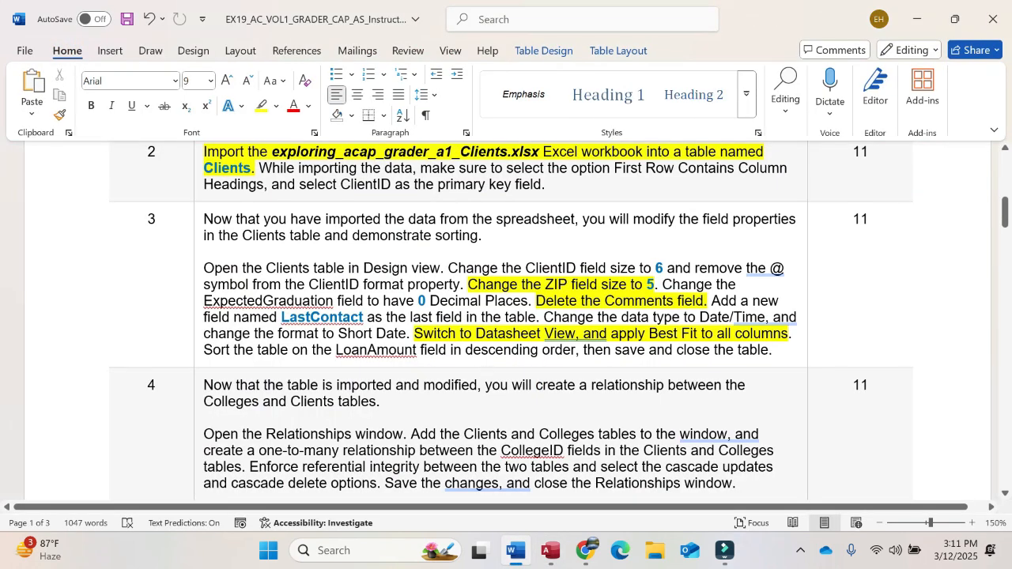
click(551, 552)
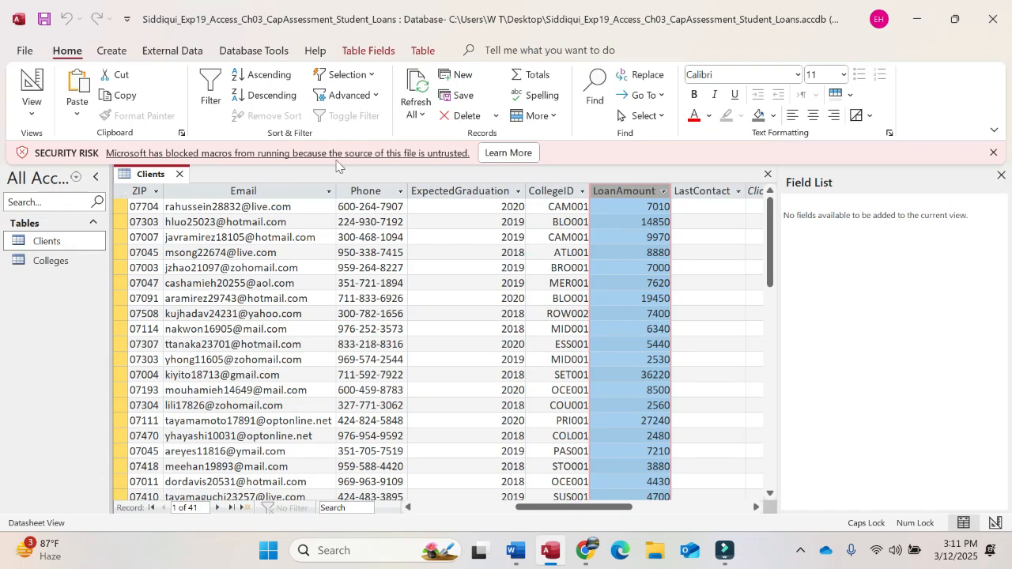
click(269, 95)
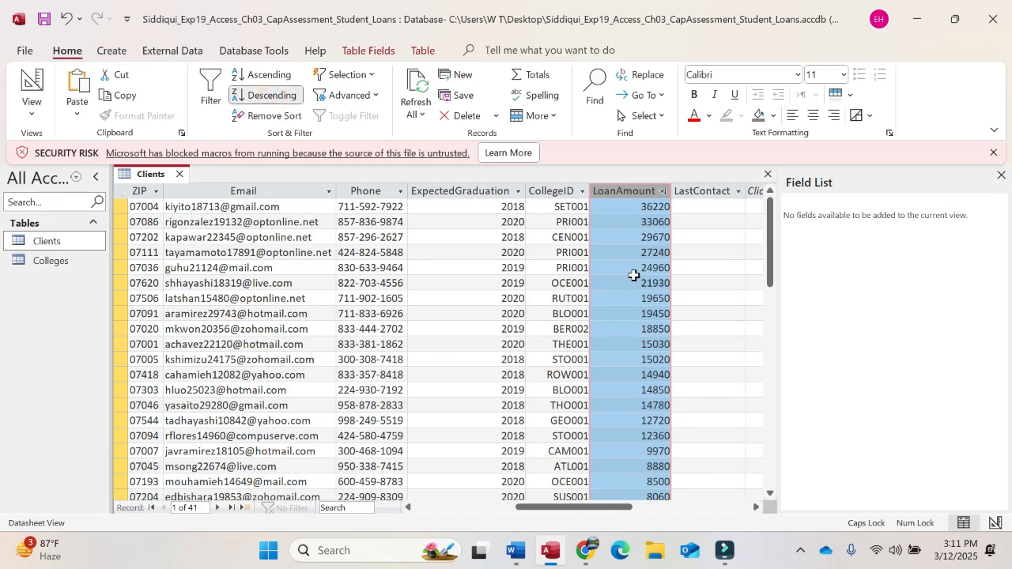
Check the end of instruction step 3 in Word, then save and close the Clients table in Access
click(515, 552)
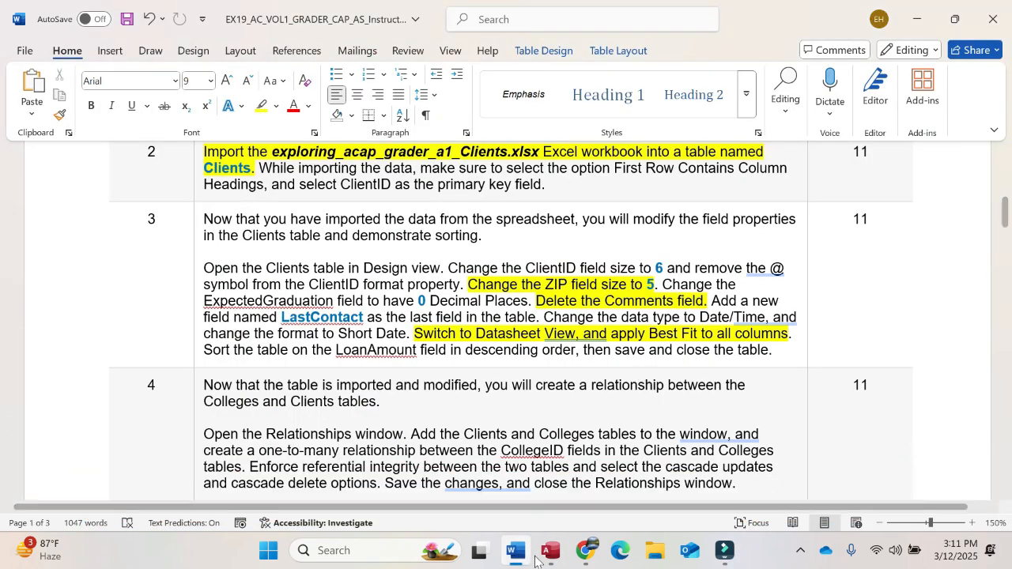
click(542, 561)
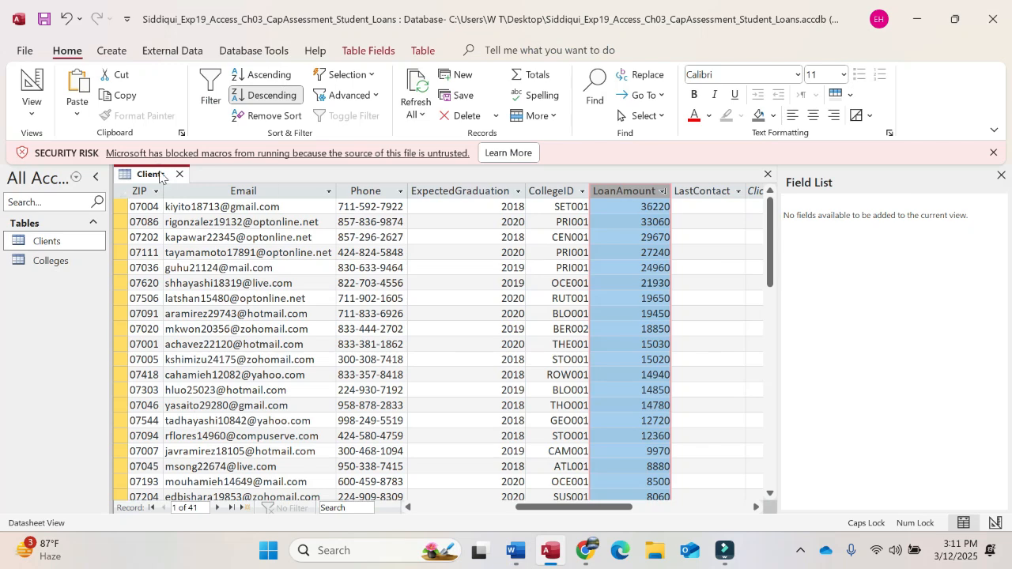
right_click(160, 175)
click(173, 183)
click(180, 174)
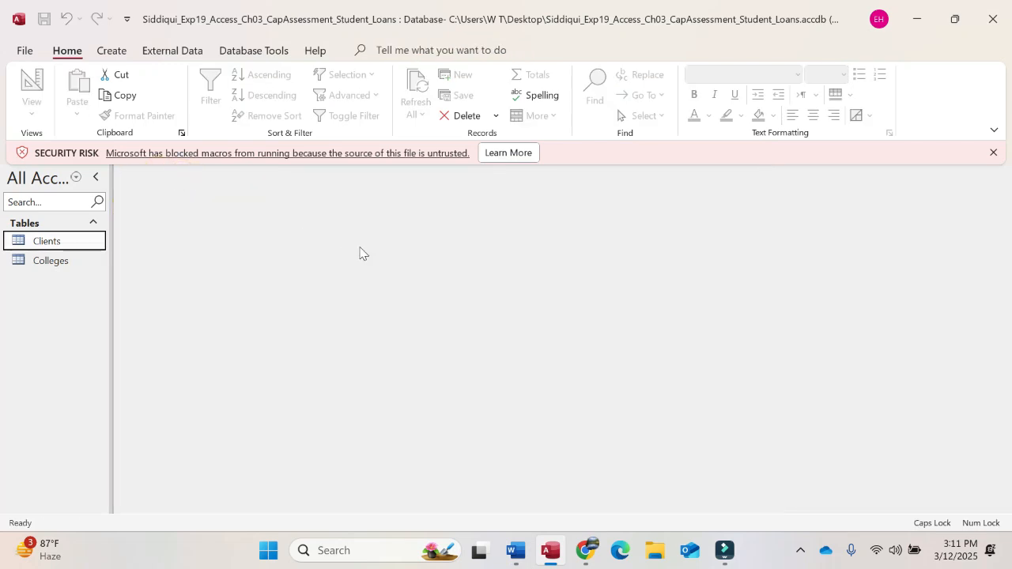
Dismiss the blocked-macros security bar in Access and place the cursor at the start of instruction step 3 in Word
click(993, 152)
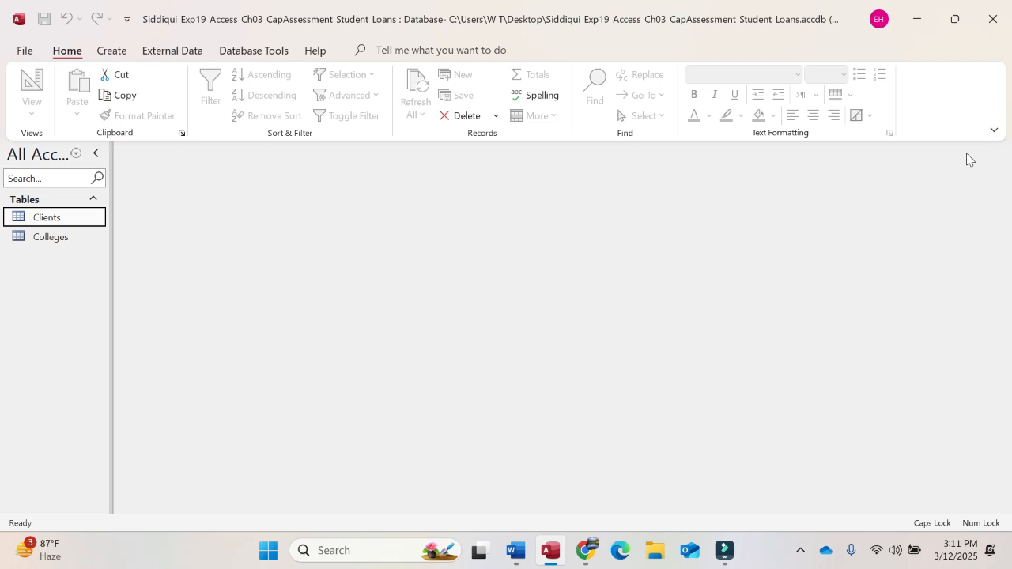
click(516, 550)
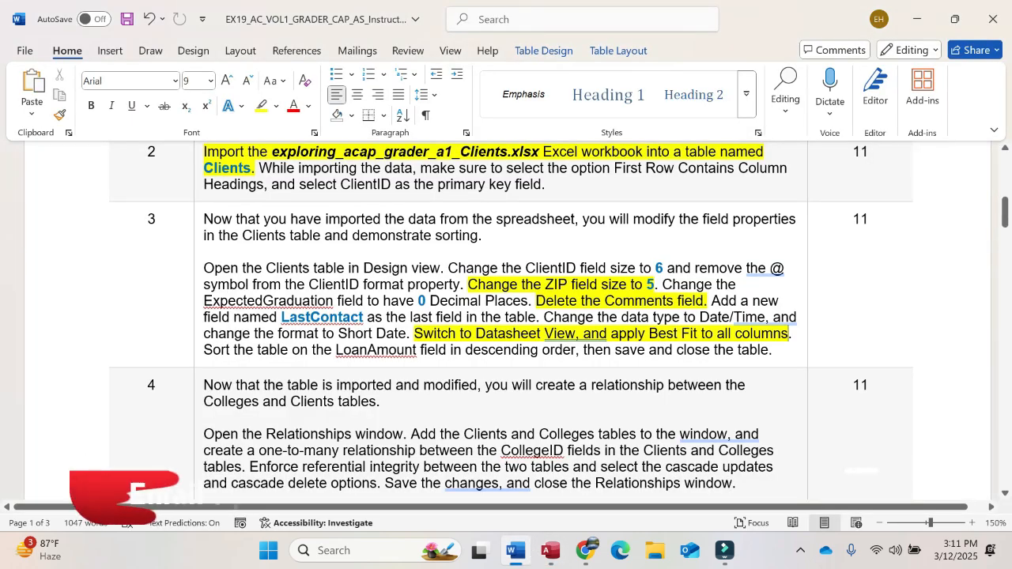
click(204, 219)
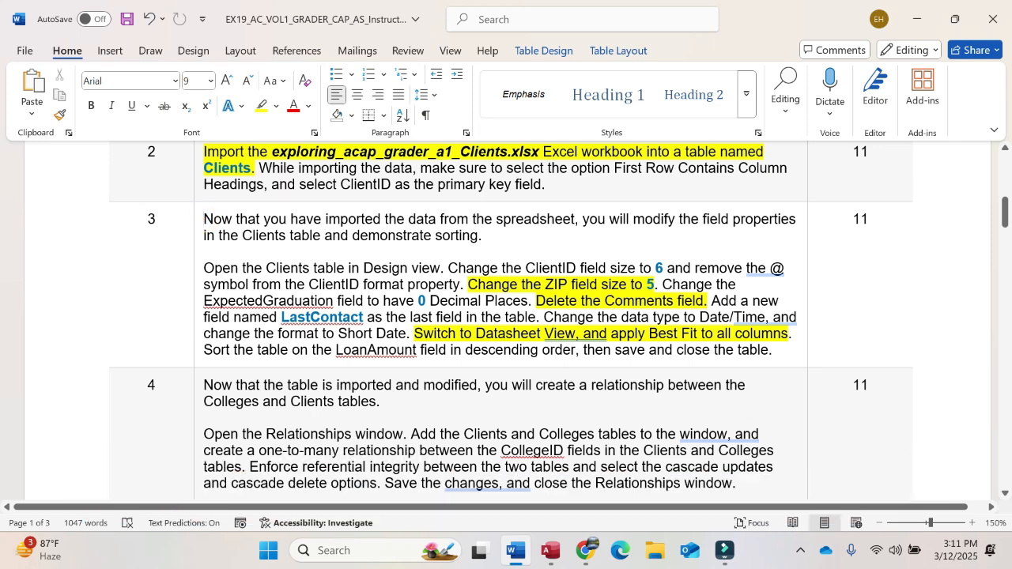
Highlight the opening paragraph of instruction step 4, about relating the Colleges and Clients tables, in yellow
scroll(222, 302, down, 5)
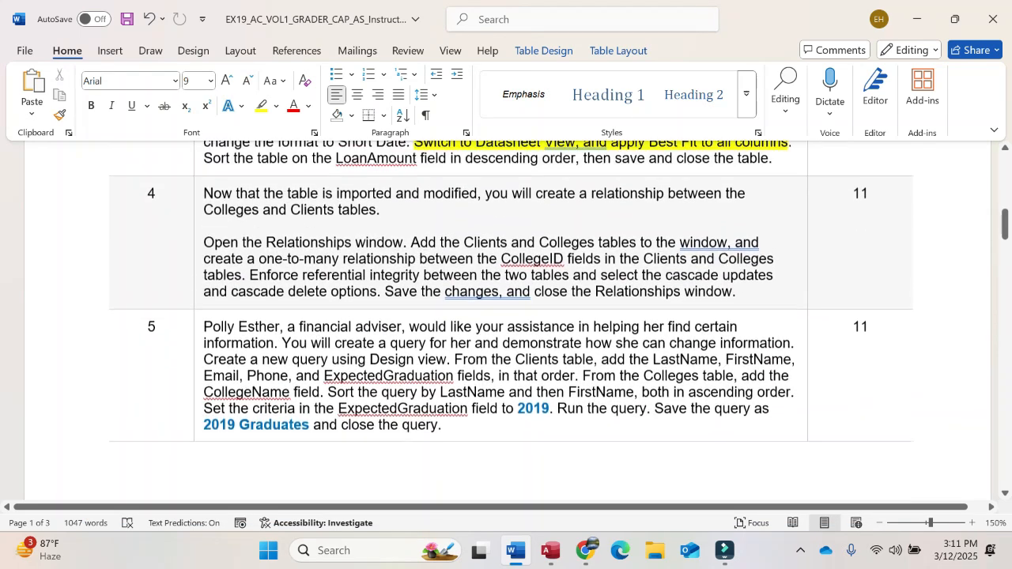
scroll(222, 302, up, 3)
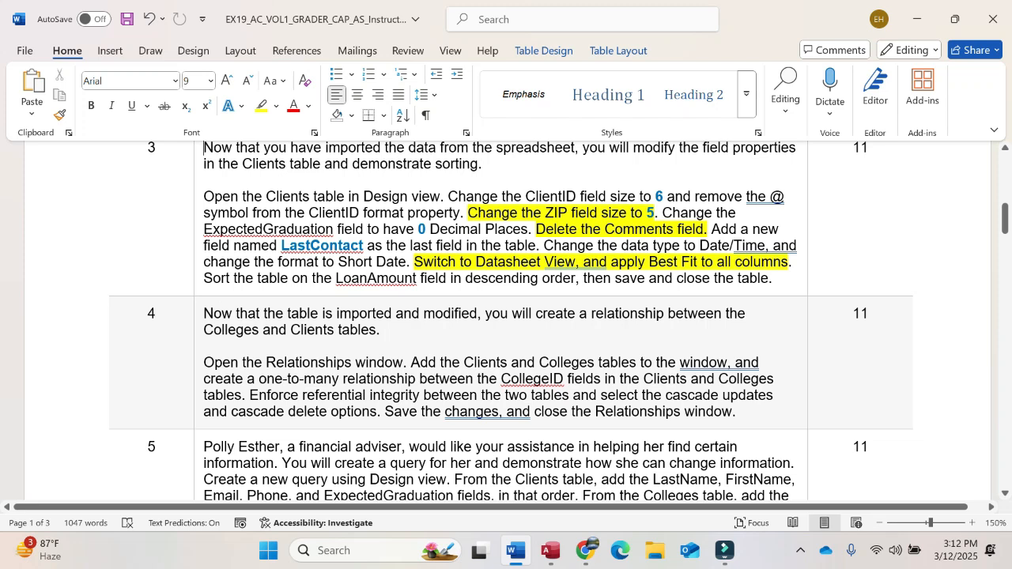
click(205, 308)
drag(204, 313, 518, 331)
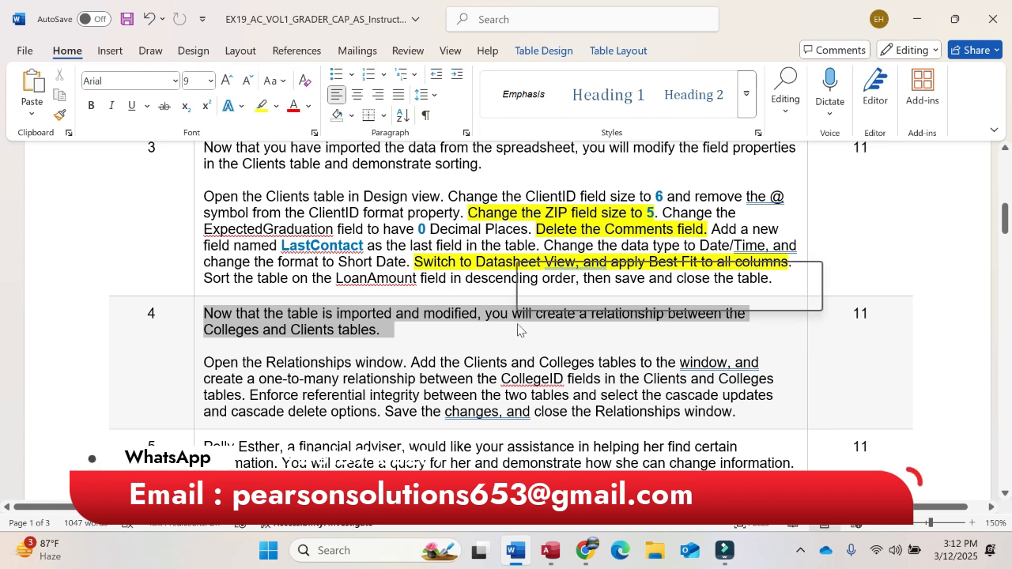
click(584, 298)
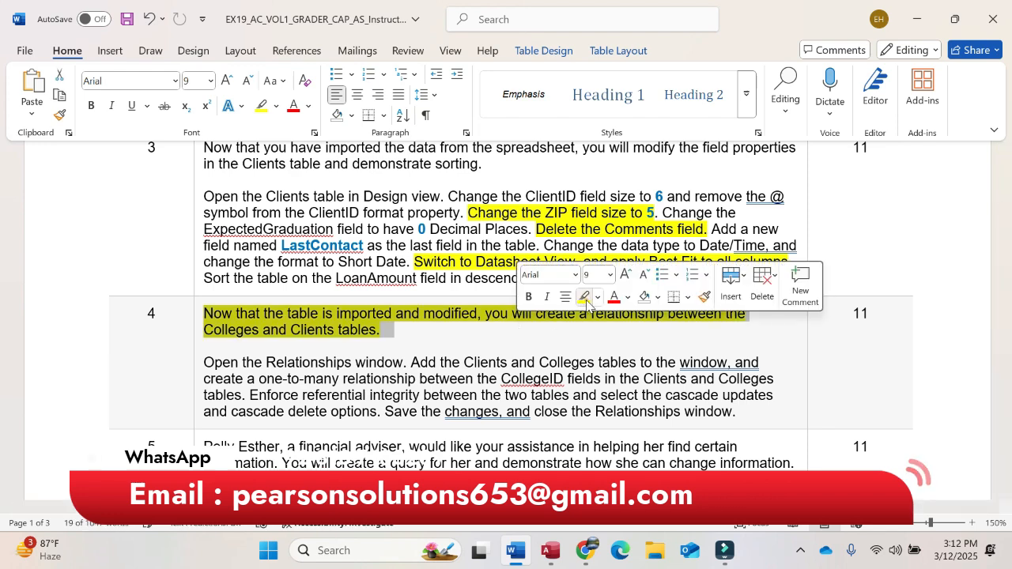
click(399, 350)
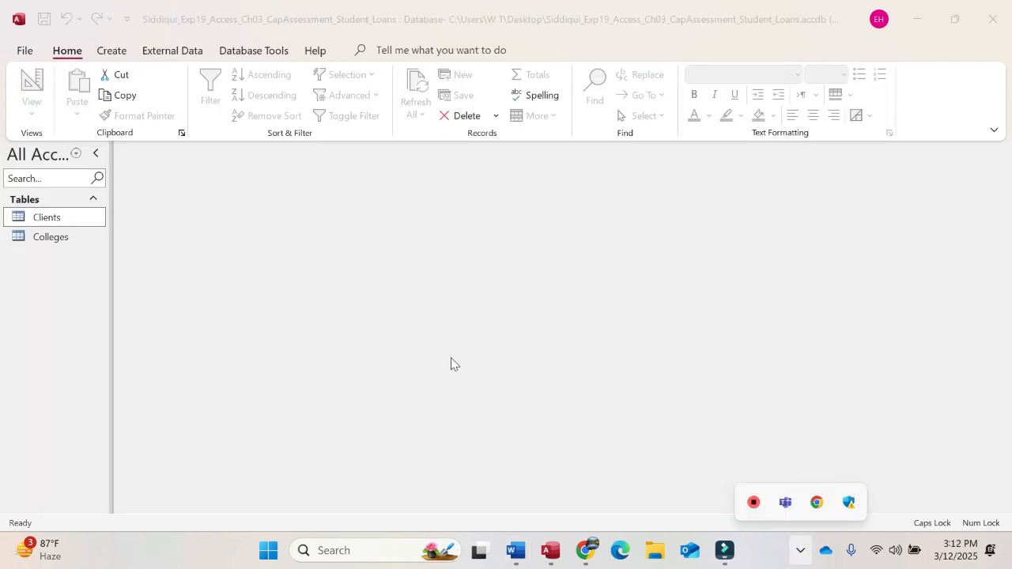
Switch to the Access database and open the Relationships window
click(259, 238)
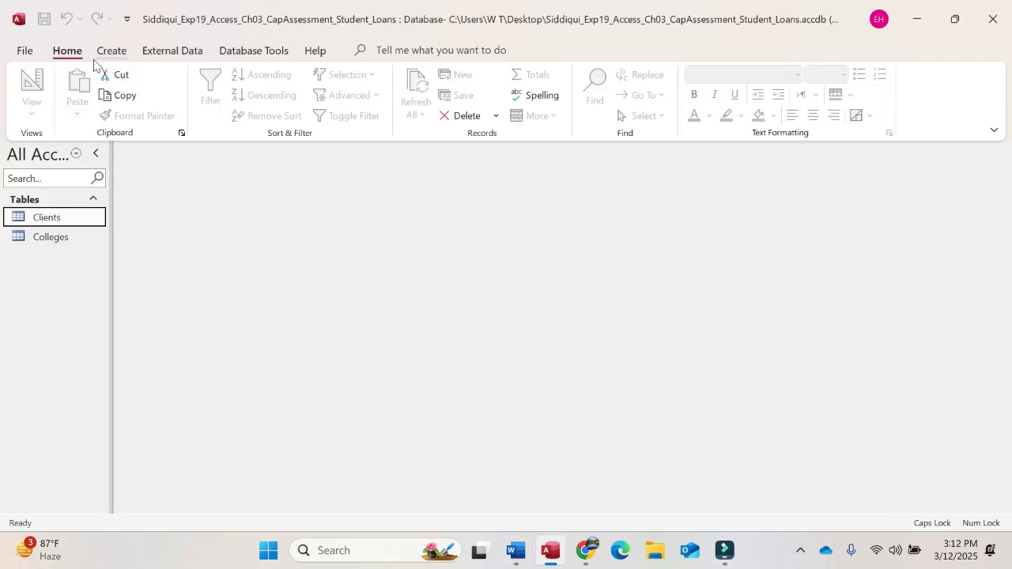
click(246, 51)
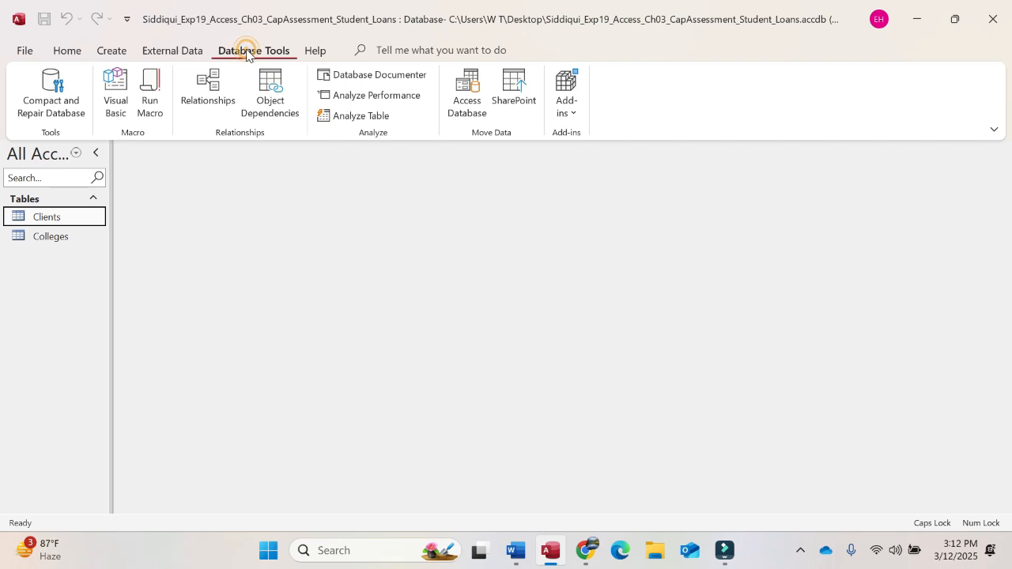
click(211, 85)
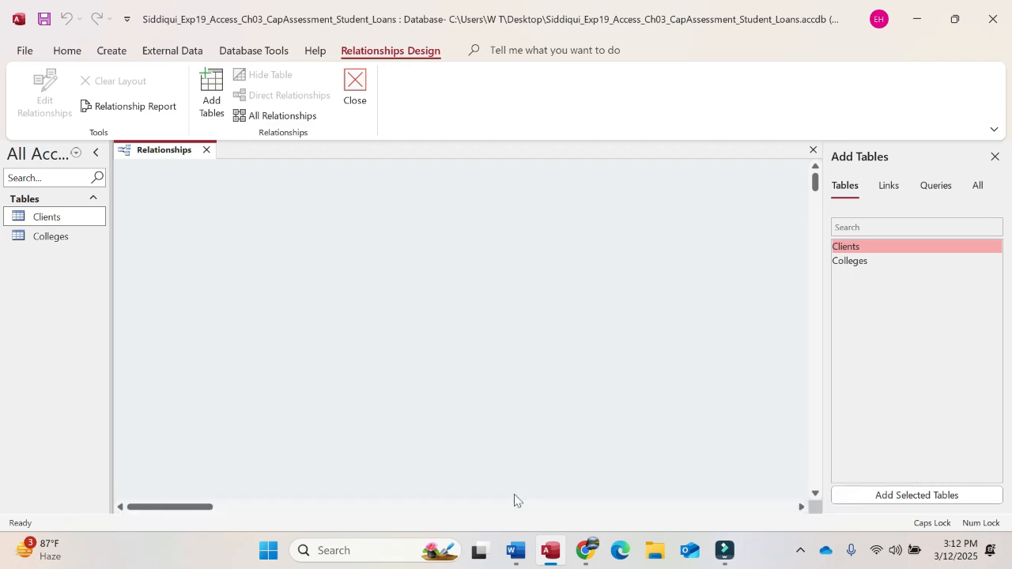
Check the step 4 instruction in Word, then add the Clients and Colleges tables to the Relationships window in Access
click(518, 553)
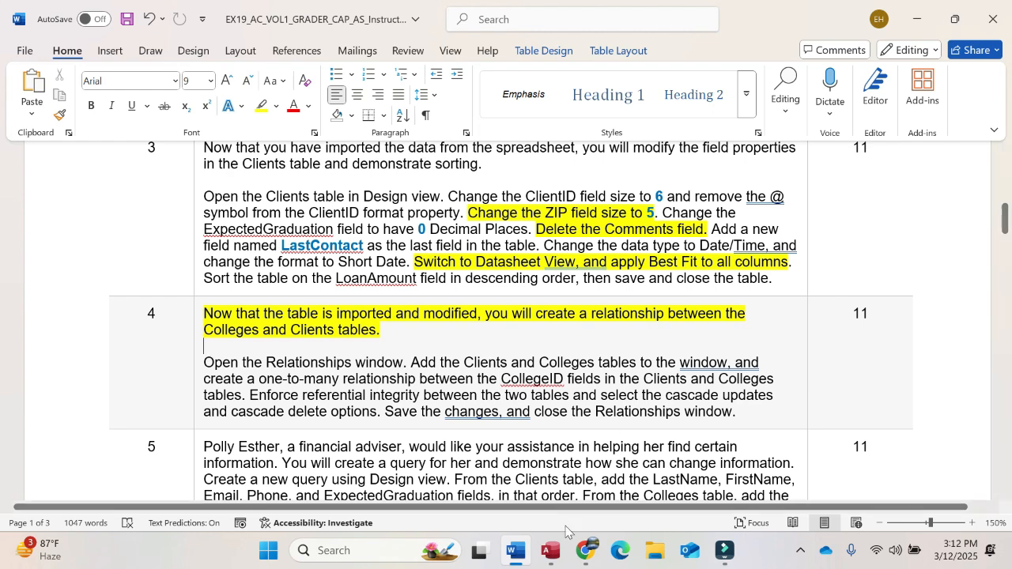
click(551, 552)
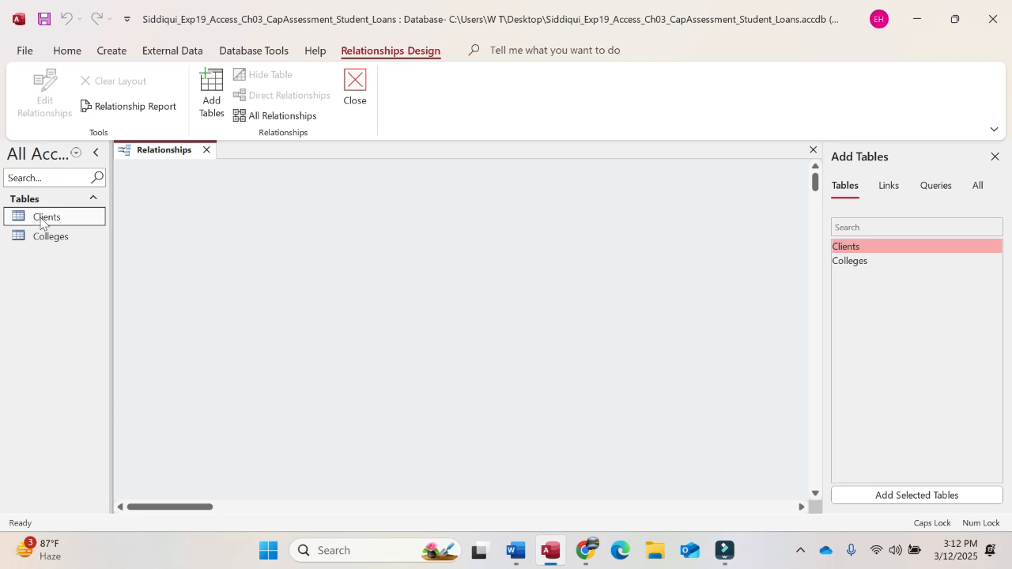
drag(47, 220, 177, 191)
drag(63, 237, 407, 190)
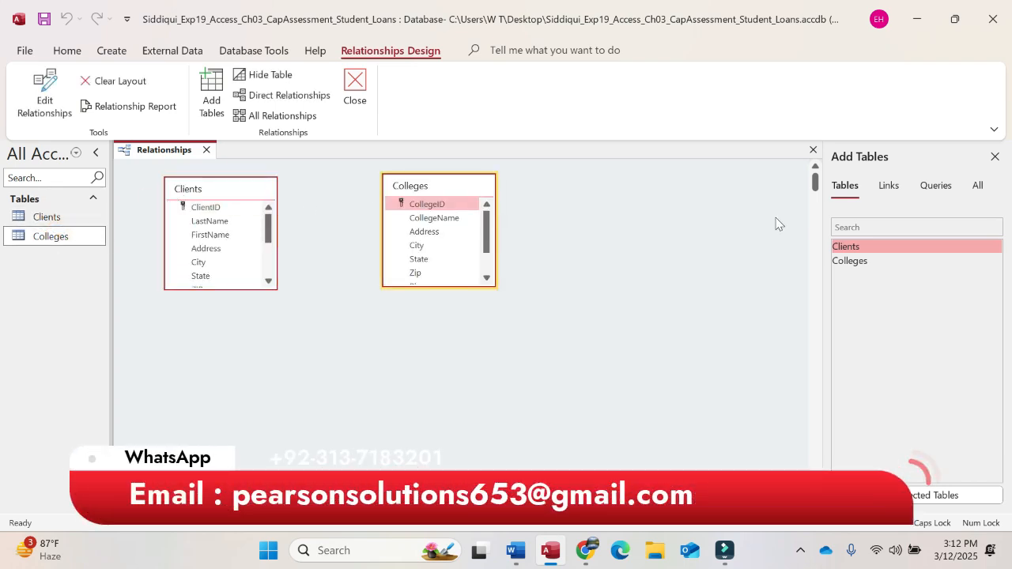
mouse_move(816, 189)
mouse_down()
mouse_move(827, 249)
mouse_move(818, 190)
mouse_up()
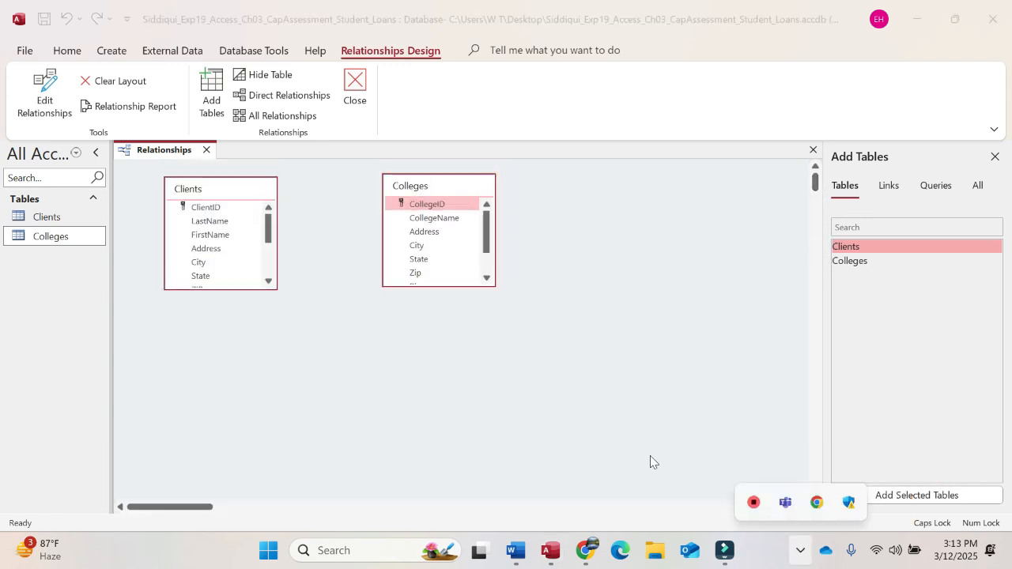
Highlight "create a one-to-many relationship between the" in instruction step 4 in Word in yellow
click(522, 549)
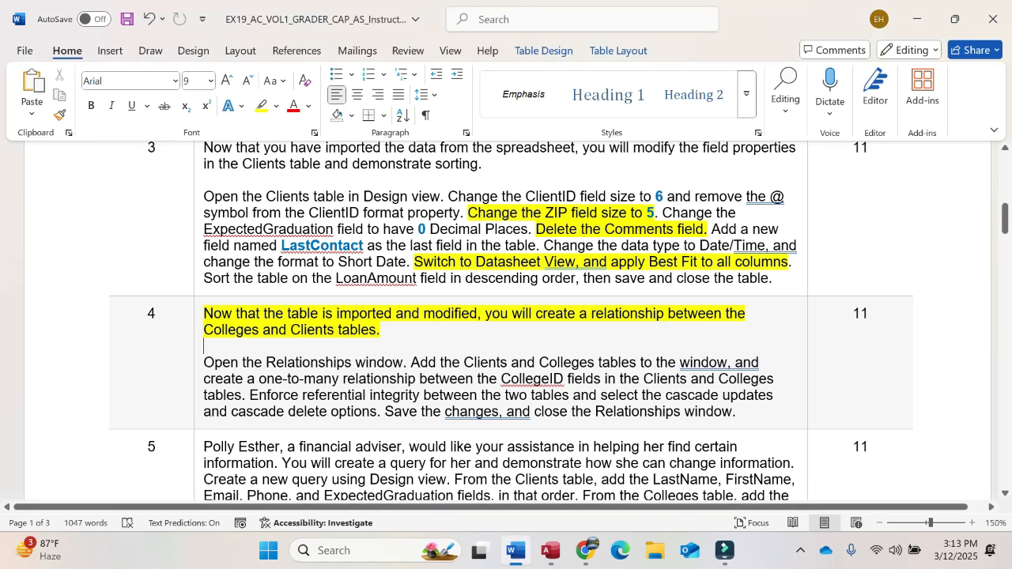
drag(204, 378, 500, 379)
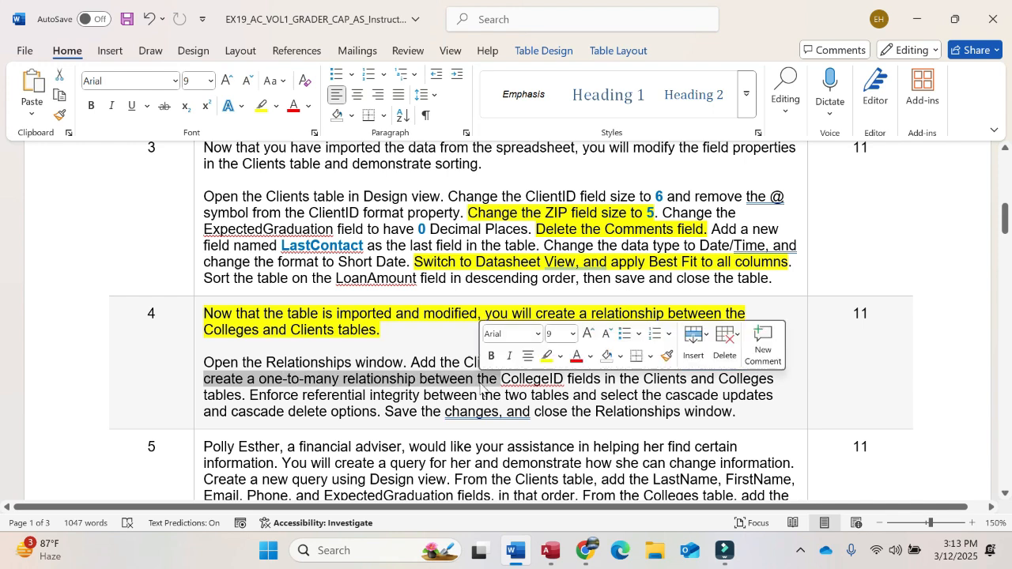
click(546, 357)
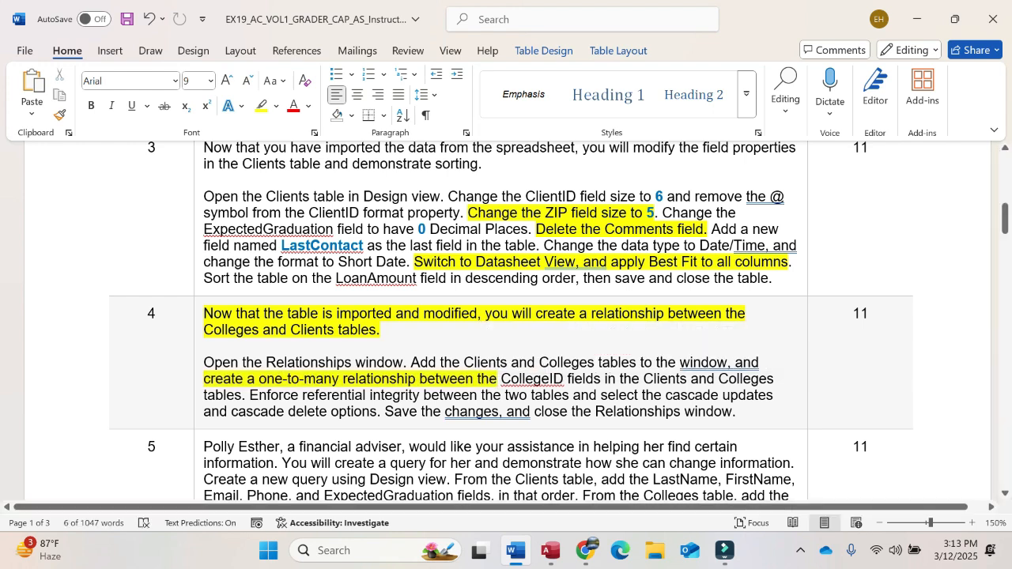
Enlarge the Clients and Colleges field lists in the Access Relationships window to show all their fields
click(551, 556)
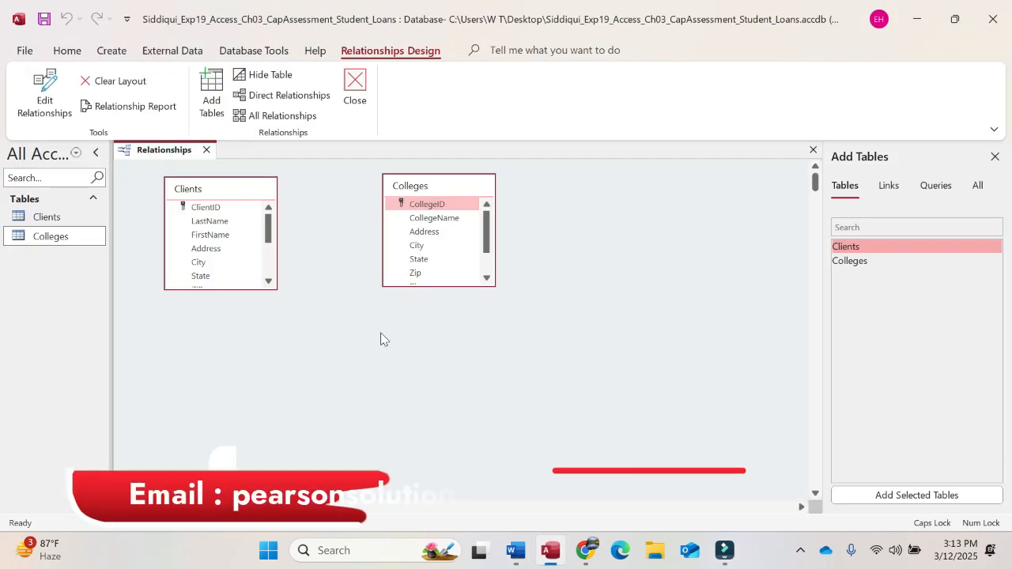
click(236, 283)
drag(237, 289, 279, 386)
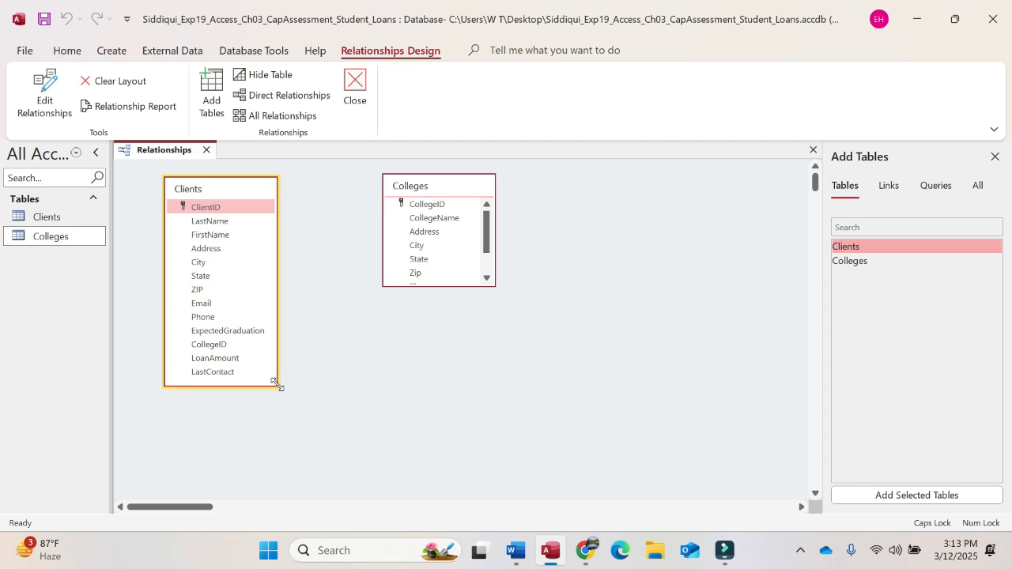
drag(275, 384, 294, 391)
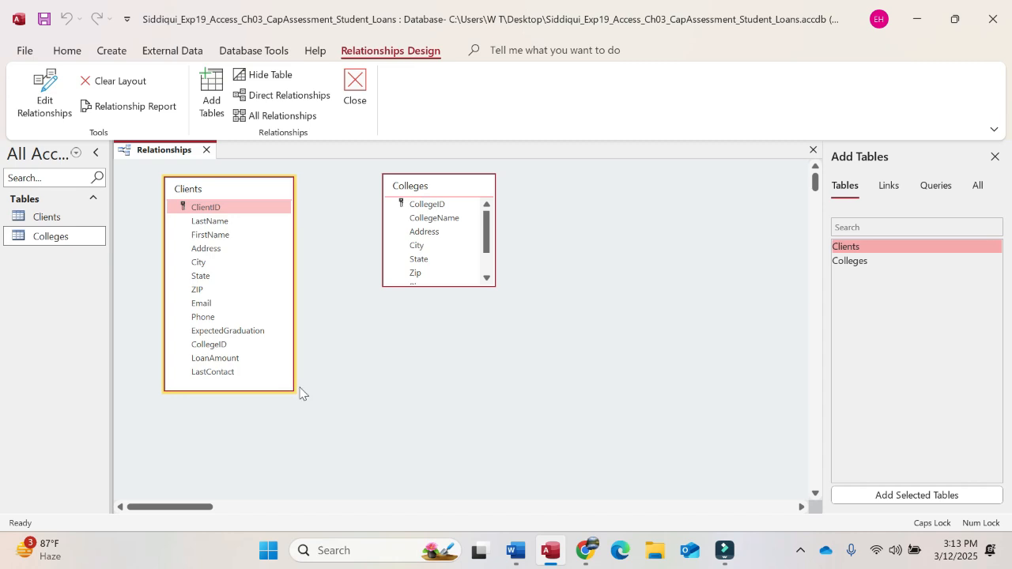
drag(492, 283, 529, 330)
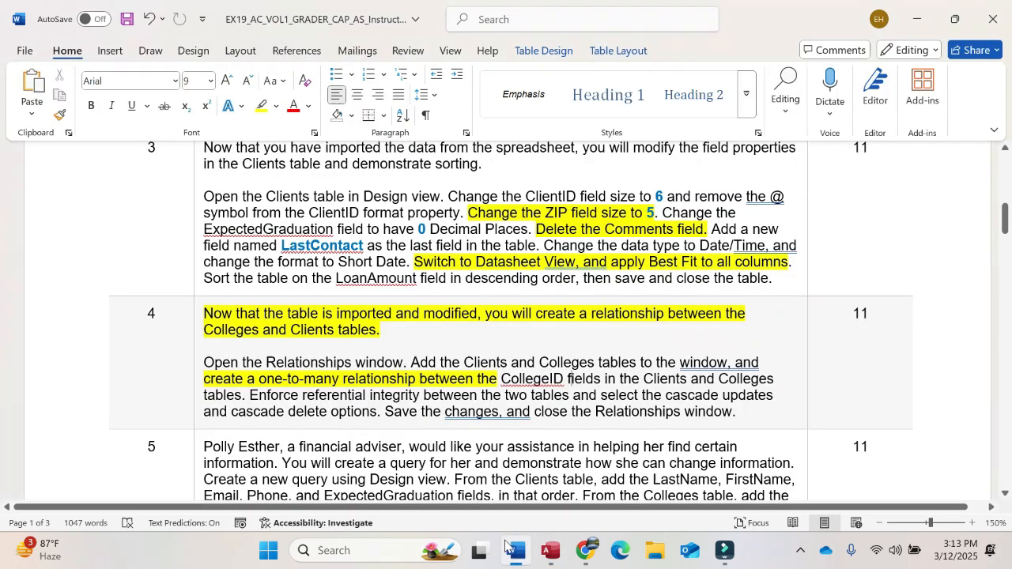
Check the linking instruction in Word, then link CollegeID in Clients to CollegeID in Colleges in Access to start the relationship
click(515, 551)
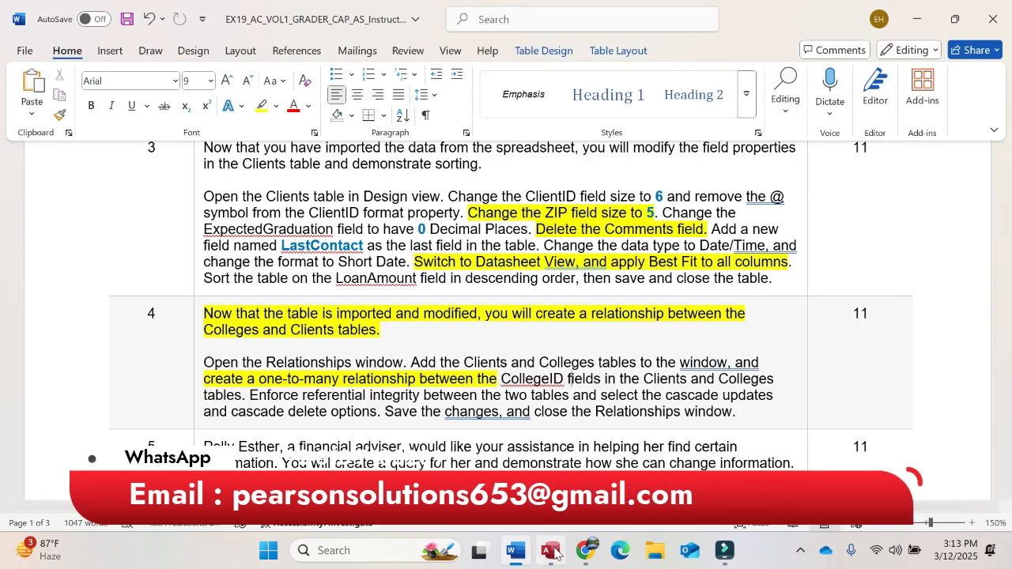
key(alt+Tab)
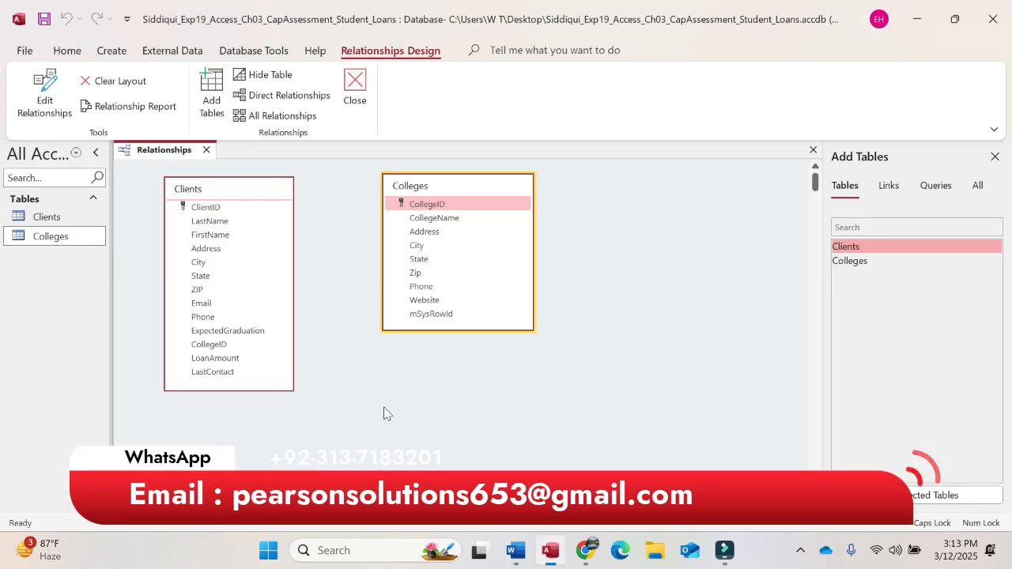
click(222, 348)
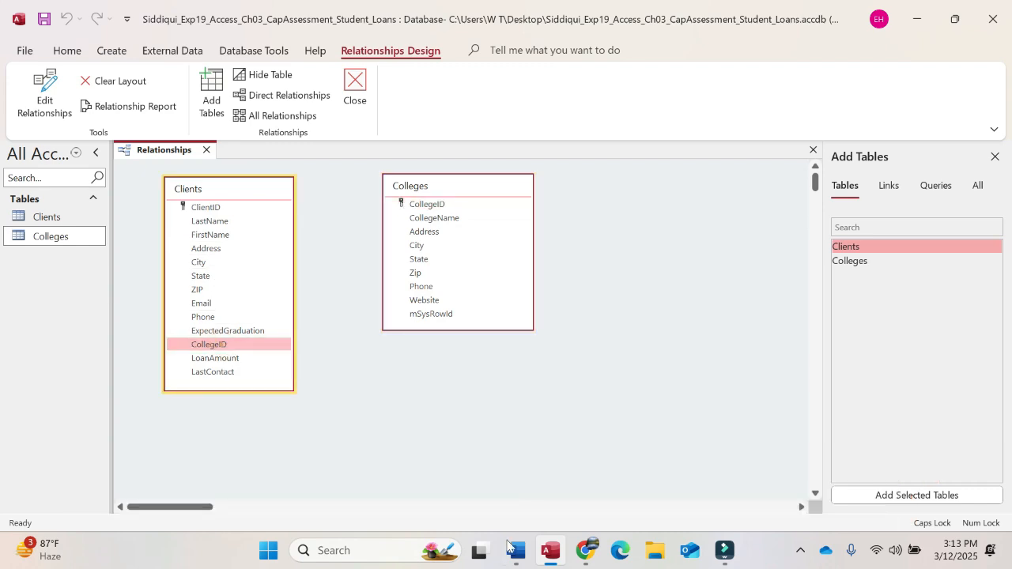
click(512, 549)
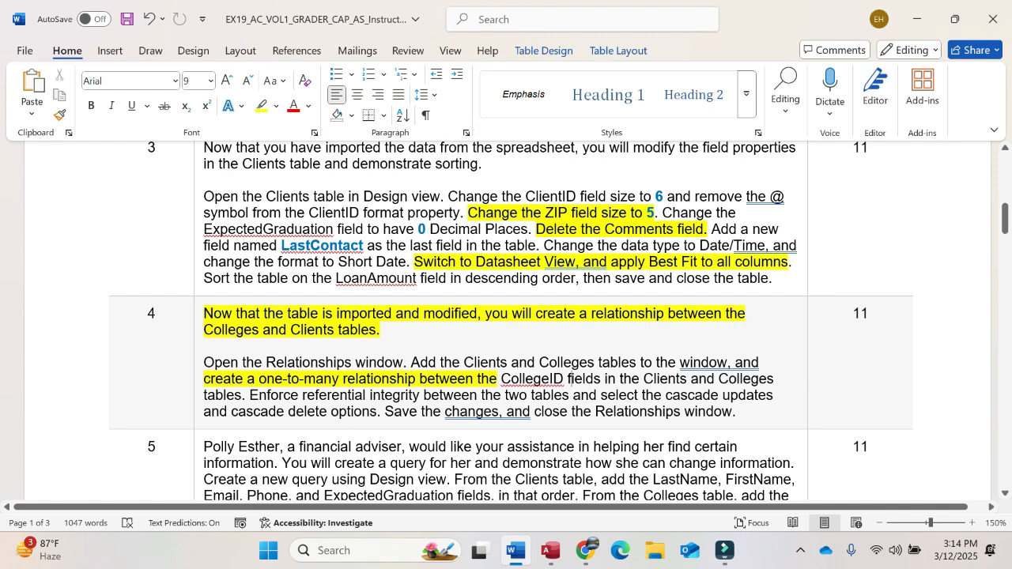
click(551, 551)
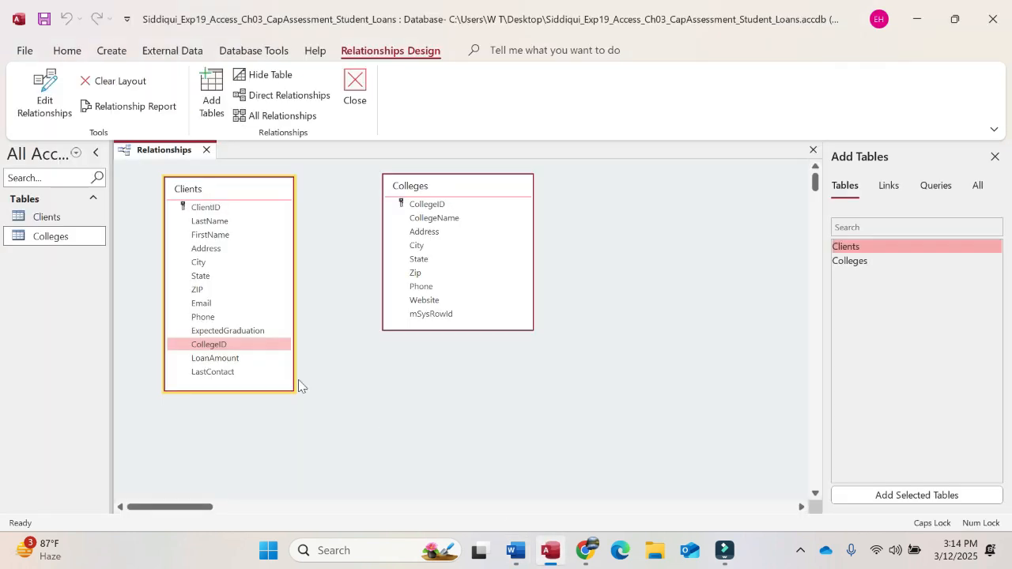
click(247, 346)
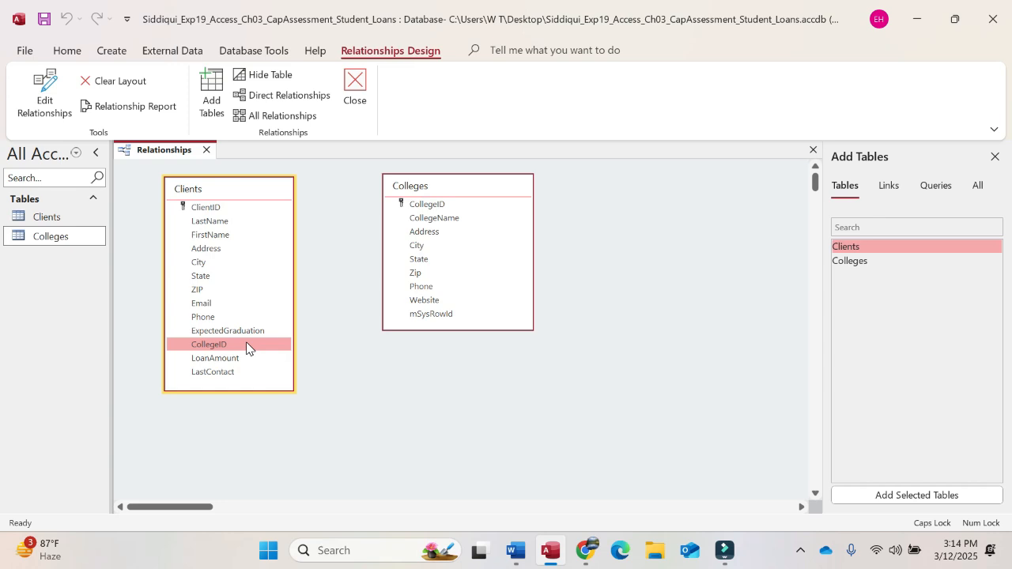
drag(247, 346, 407, 204)
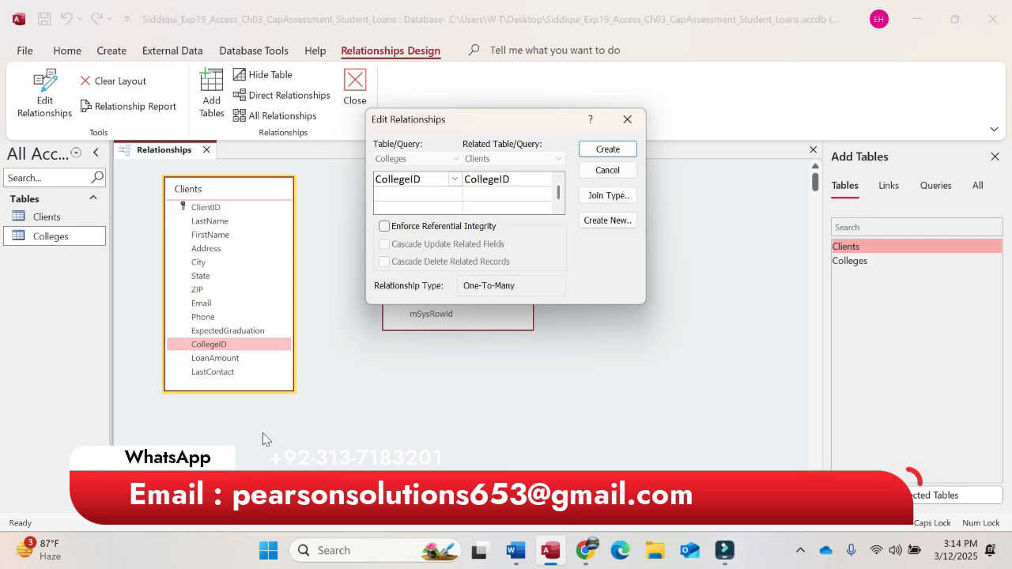
Following the Word instruction, enable Enforce Referential Integrity, Cascade Update Related Fields and Cascade Delete Related Records for the CollegeID relationship in Access
click(515, 550)
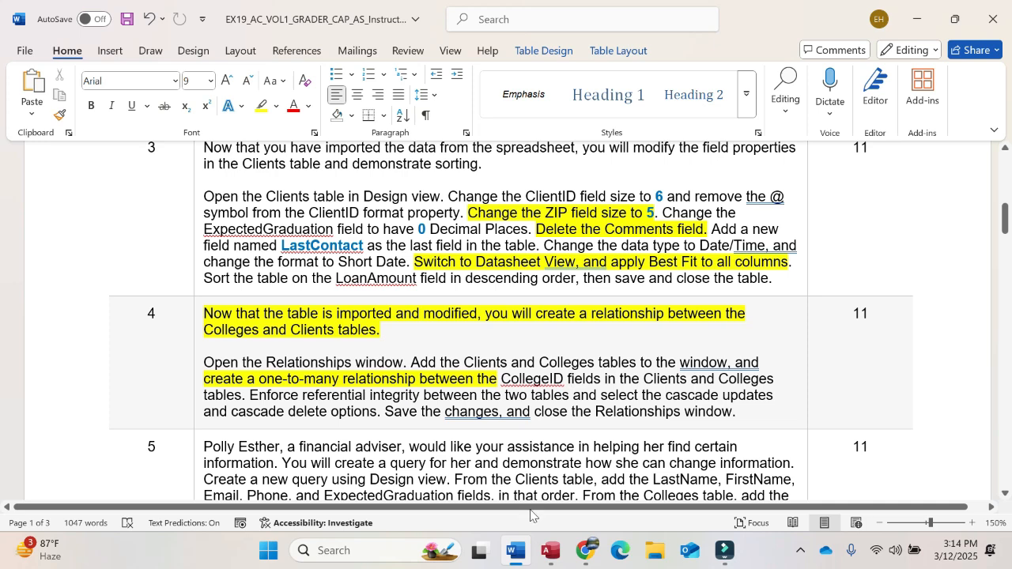
click(551, 550)
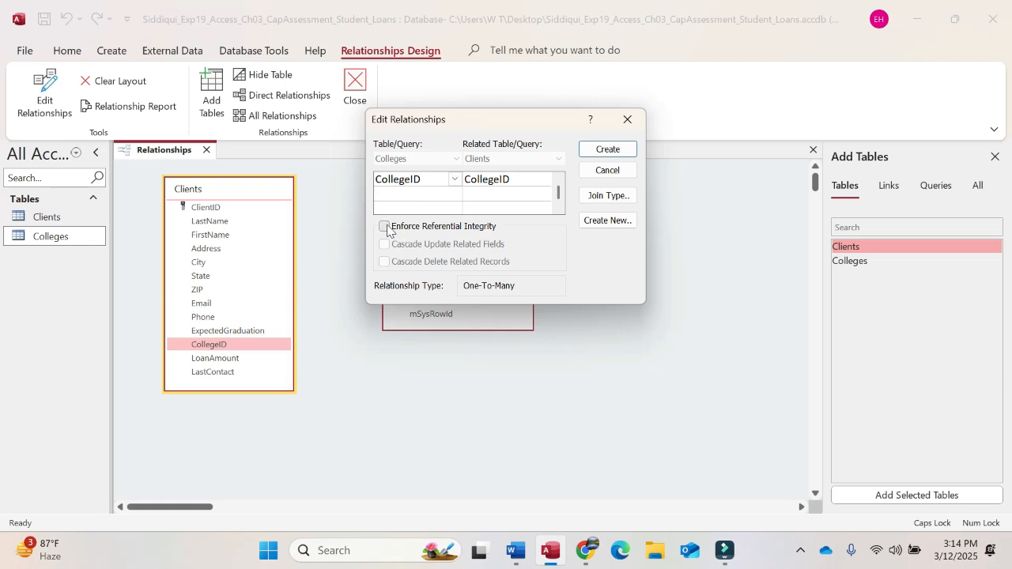
click(385, 227)
click(515, 550)
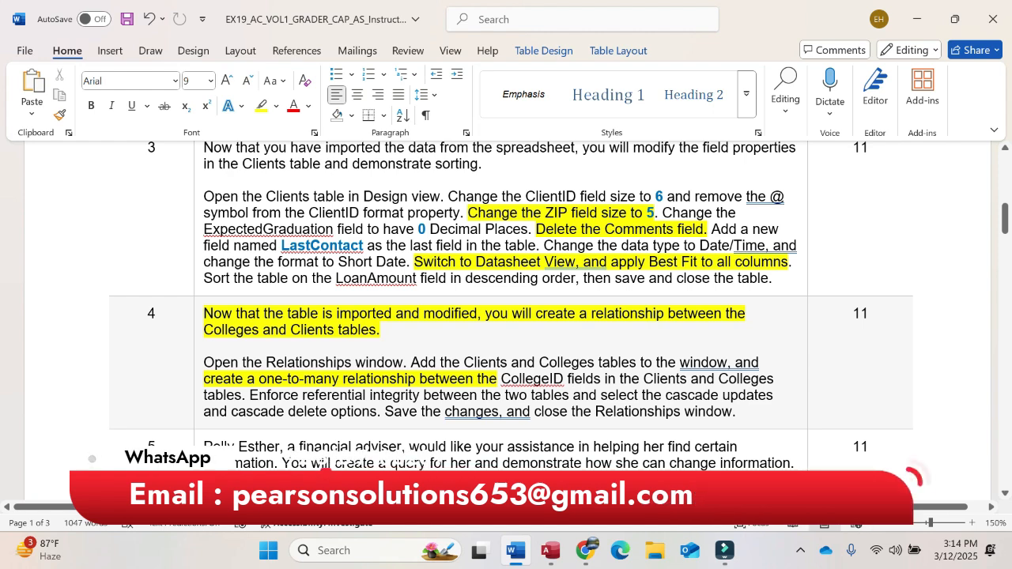
click(549, 552)
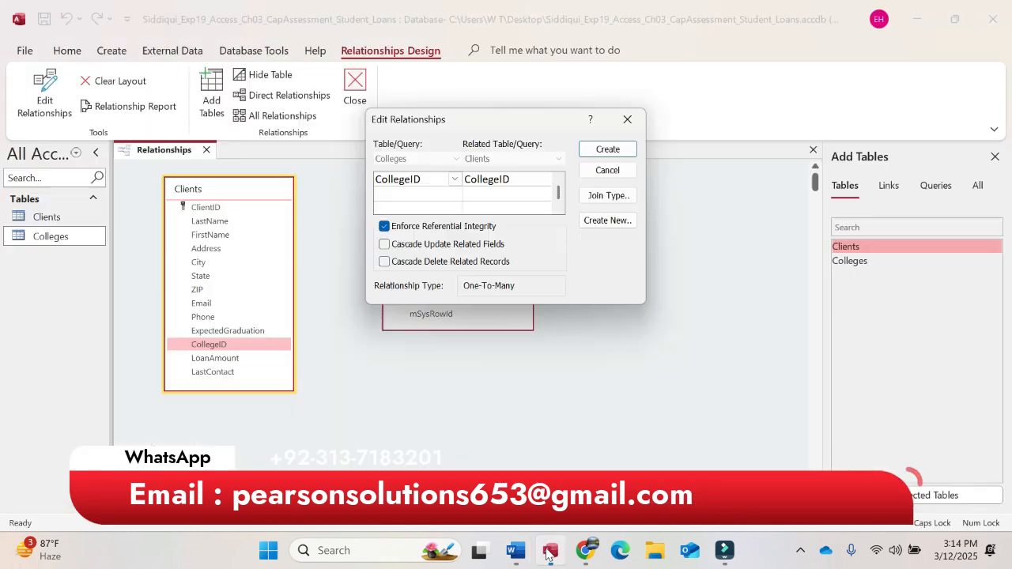
click(385, 247)
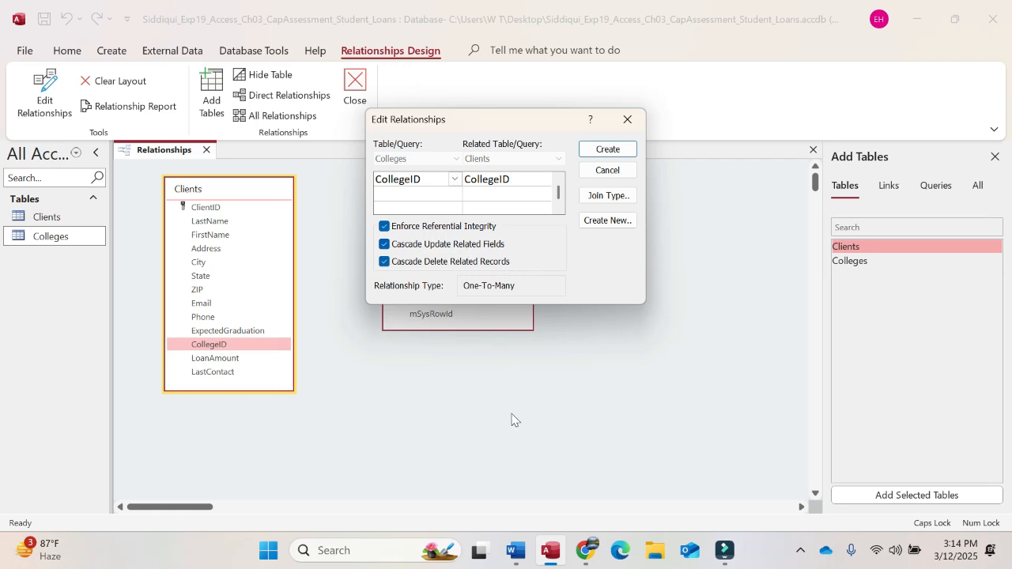
Recheck the step 4 options in Word, create the relationship in Access, and return to the Word instructions
click(514, 554)
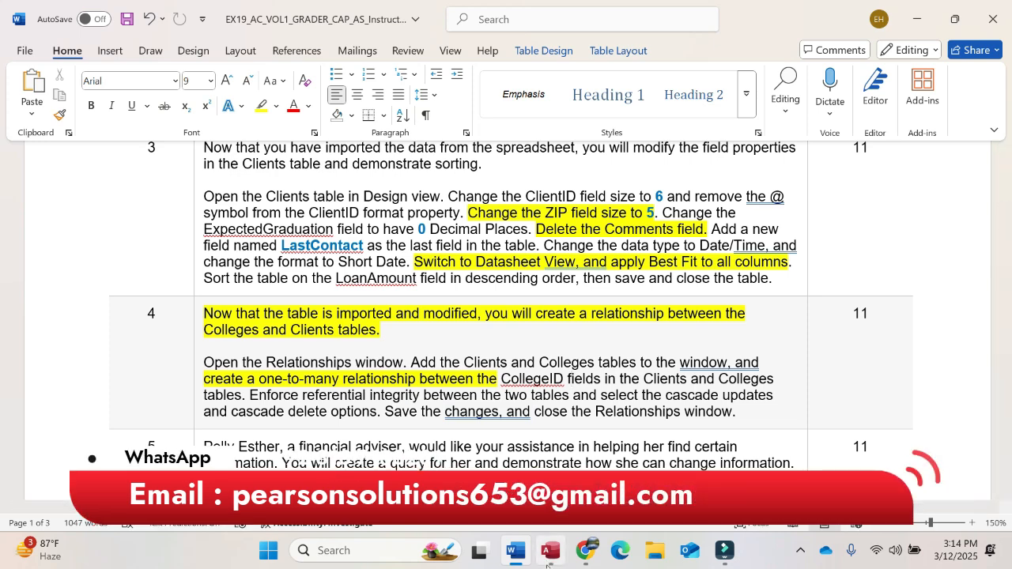
click(548, 562)
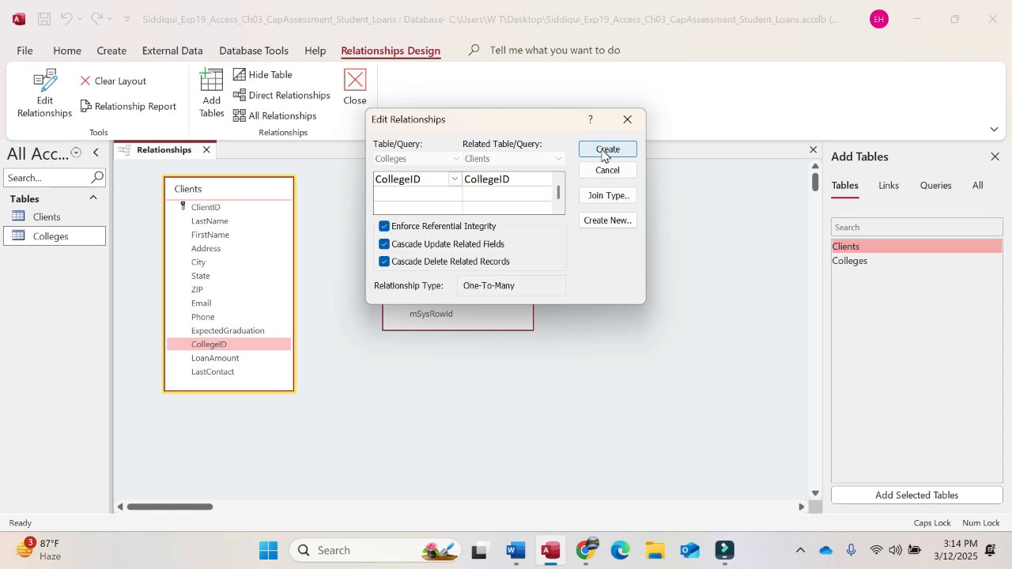
click(604, 150)
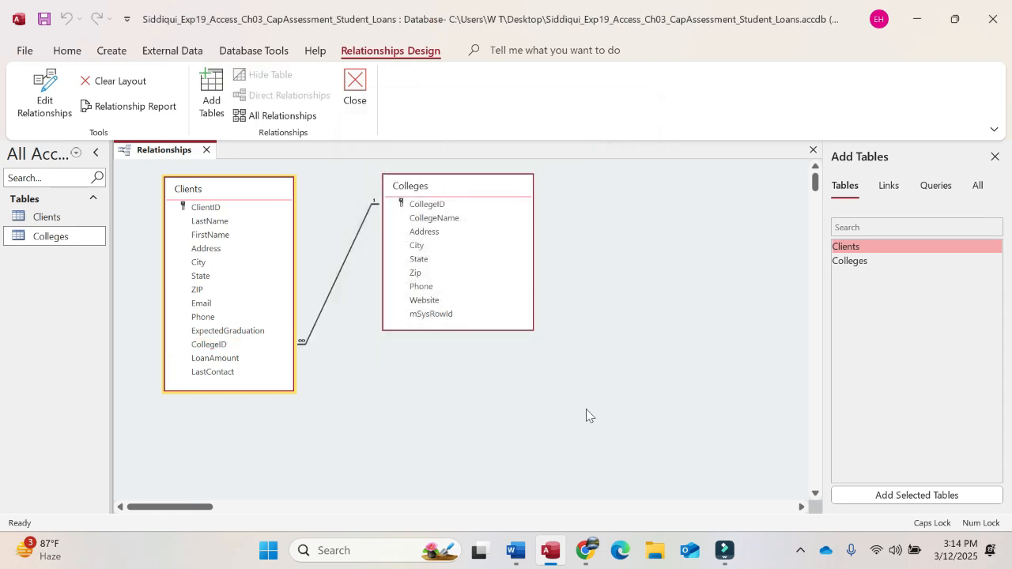
click(515, 551)
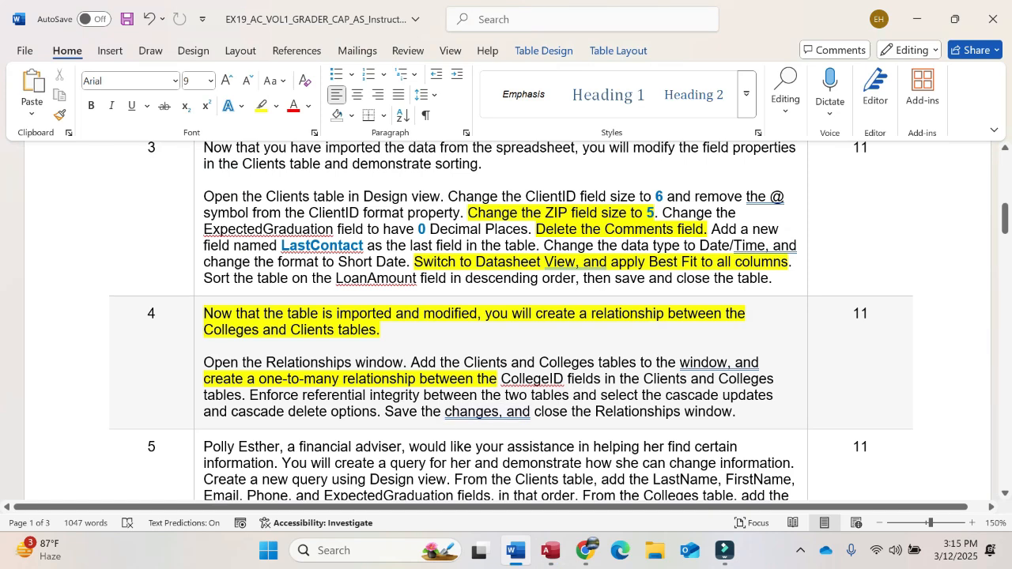
Switch to Access, save the relationship layout and close the Relationships window
click(551, 550)
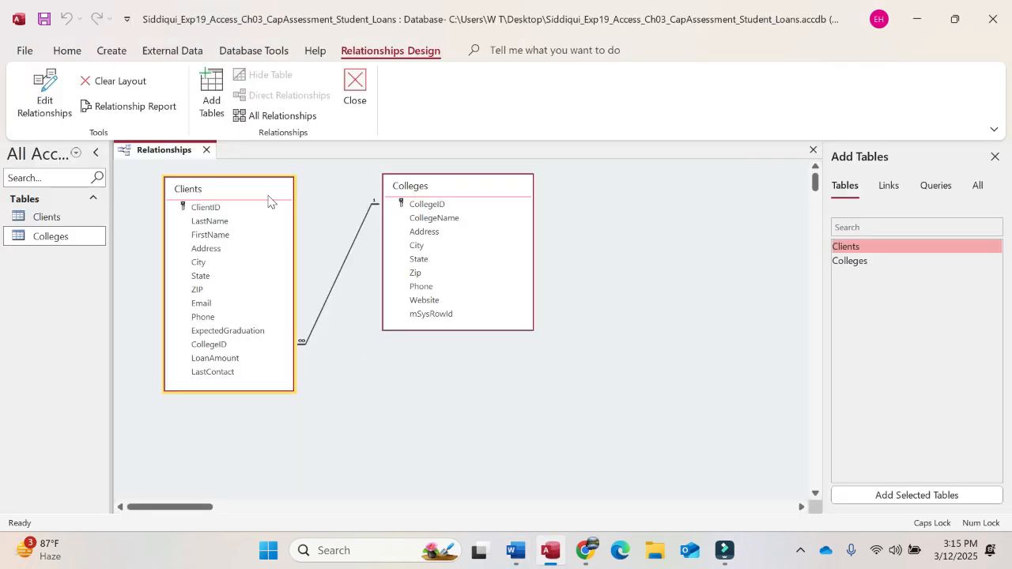
right_click(179, 149)
click(205, 157)
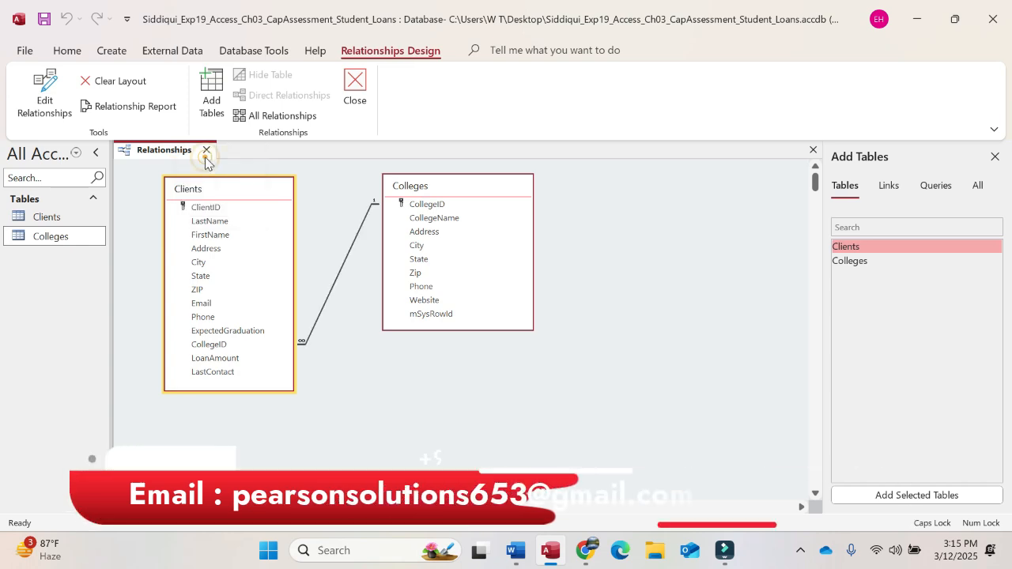
click(206, 151)
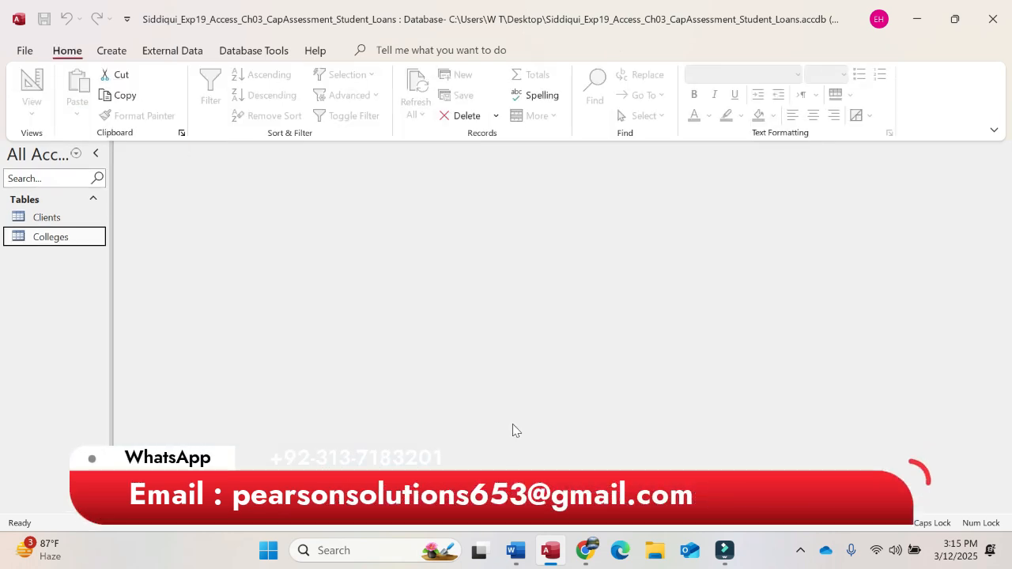
In the Word instructions, highlight the whole second paragraph of step 4 in yellow to mark it as done
click(515, 550)
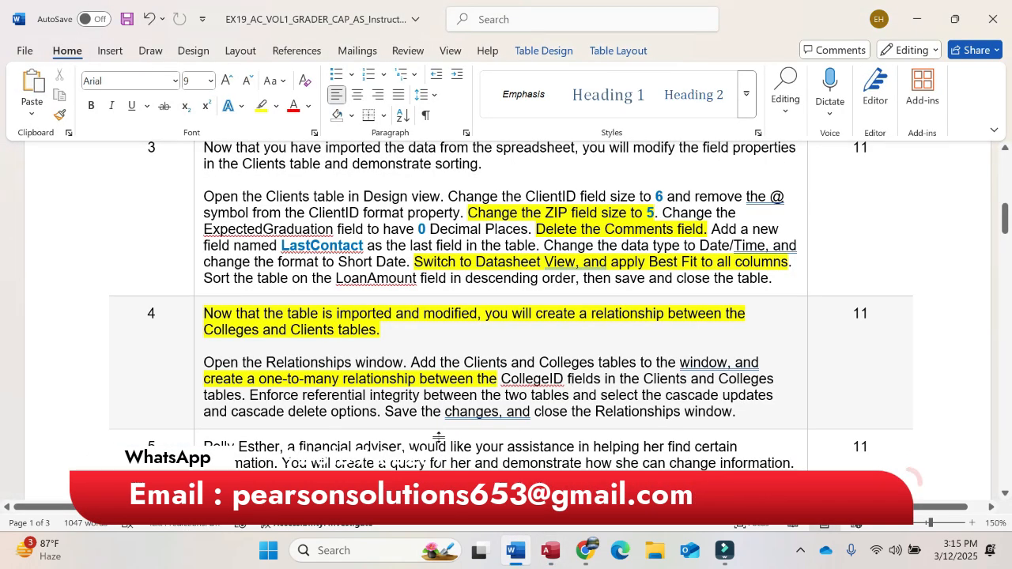
drag(735, 411, 214, 363)
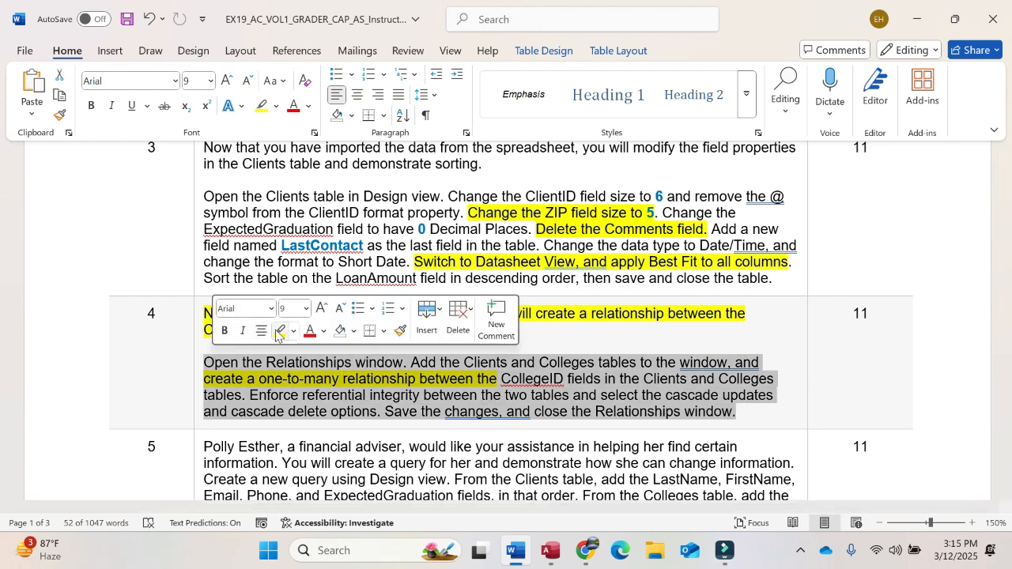
click(277, 332)
click(706, 412)
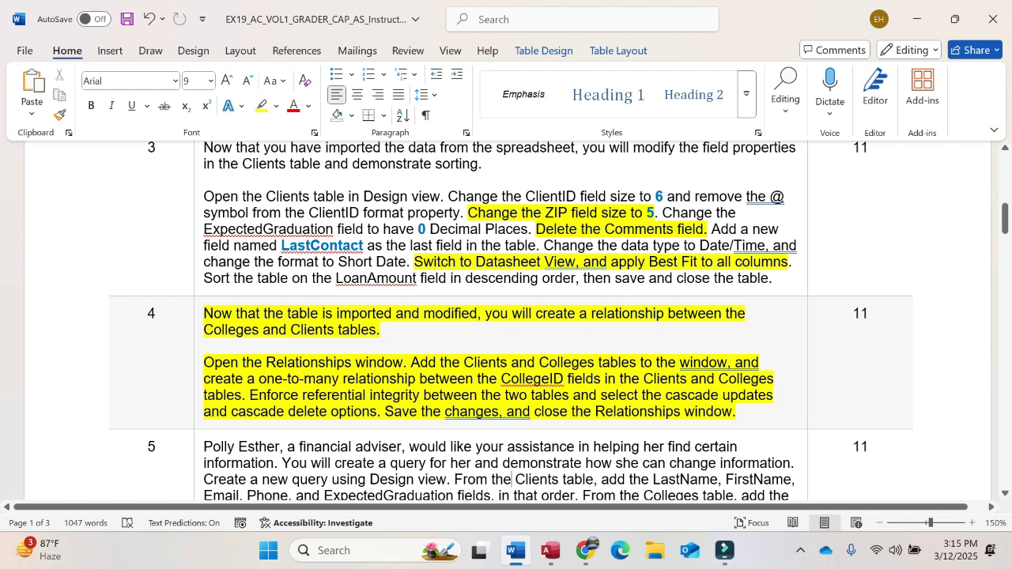
Read step 5 in the Word instructions and highlight "You will create a query" in yellow
scroll(512, 480, down, 8)
scroll(506, 461, up, 4)
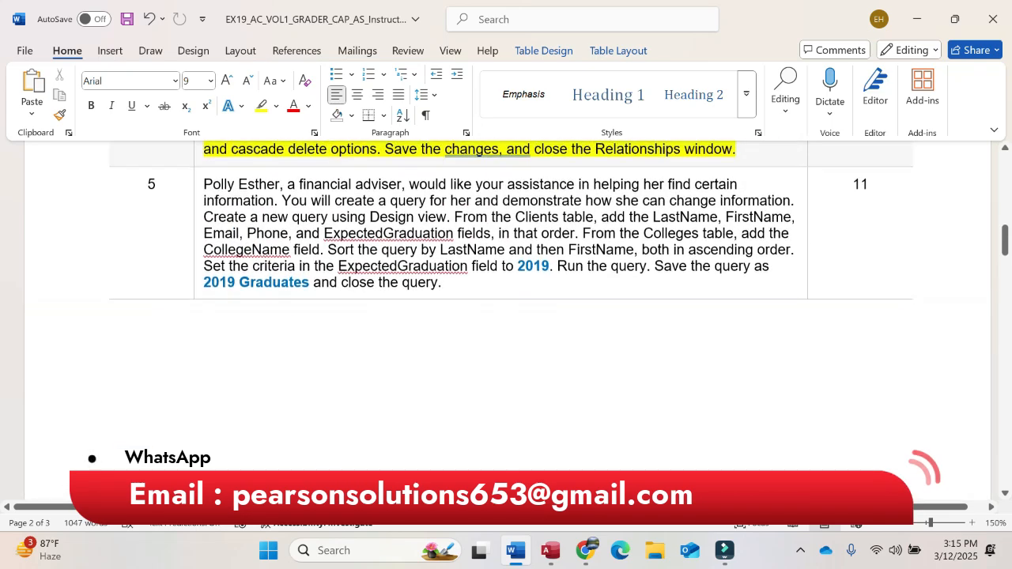
scroll(509, 148, up, 1)
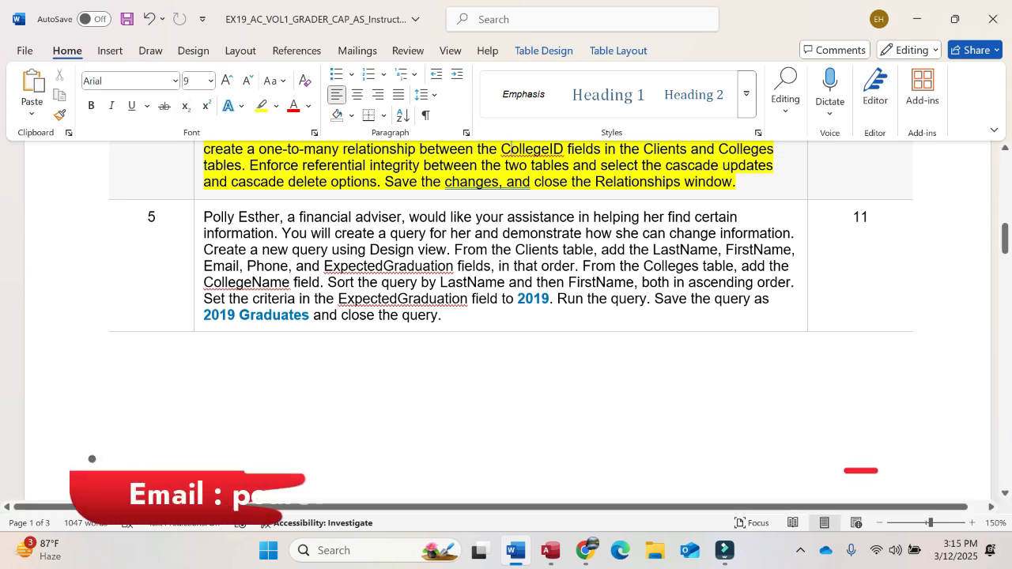
click(283, 230)
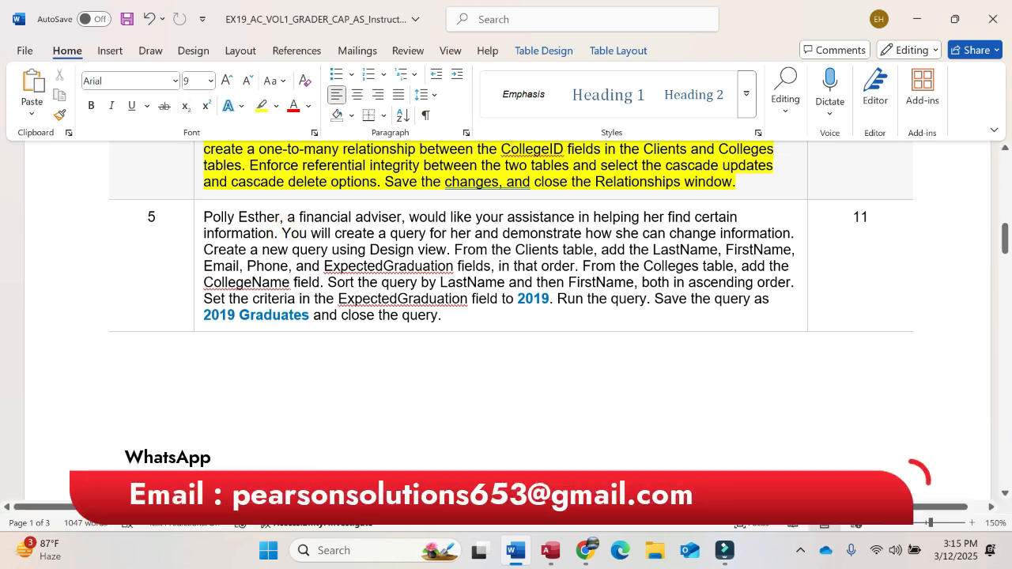
drag(283, 232, 427, 234)
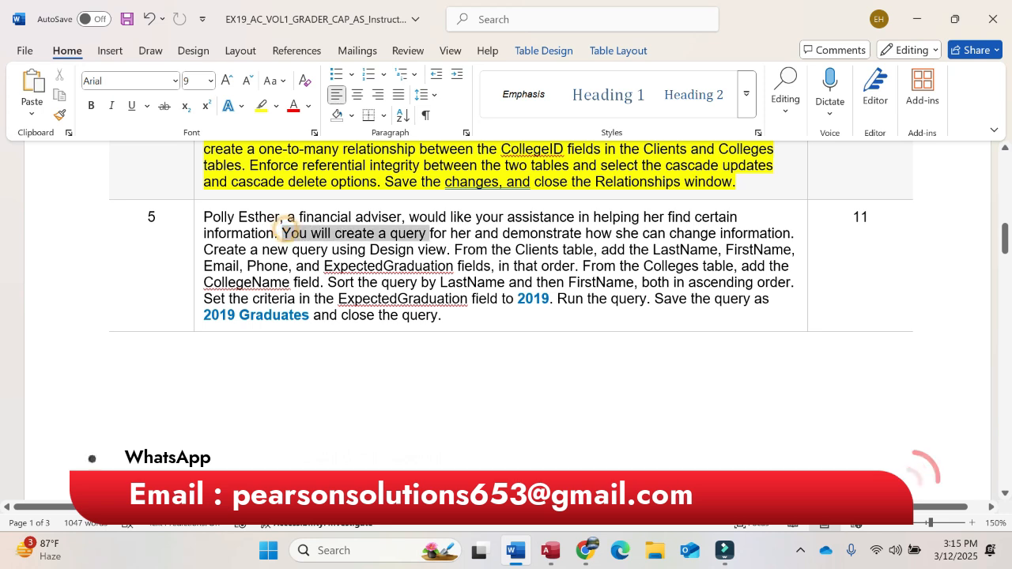
click(481, 207)
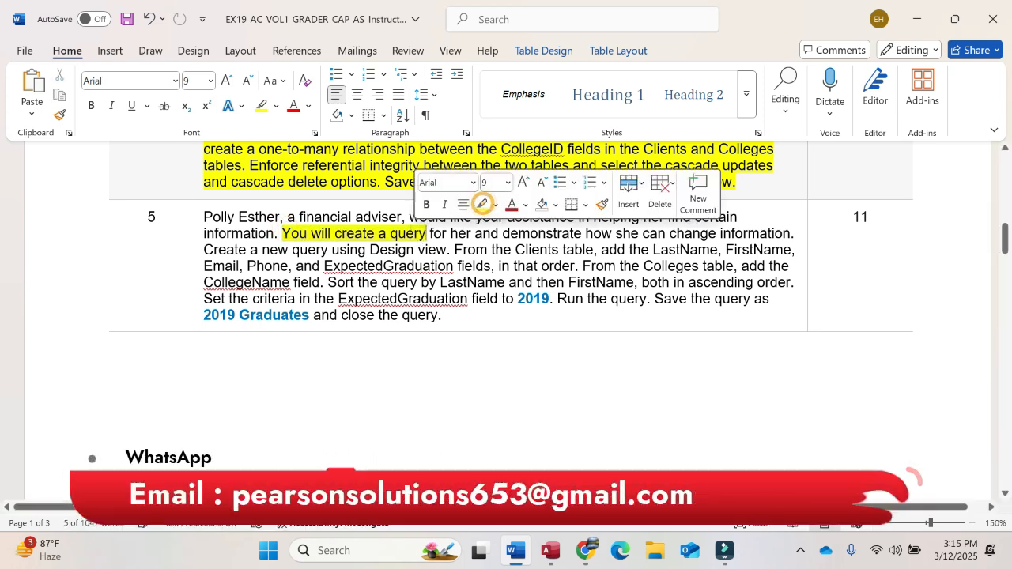
click(481, 239)
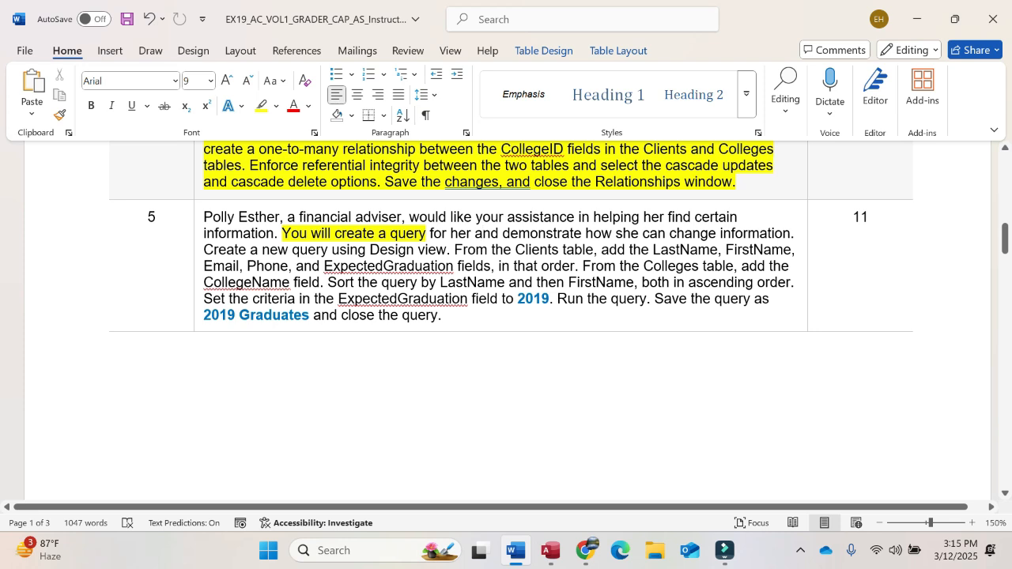
Switch to Access and create a new blank query in Design view
click(551, 551)
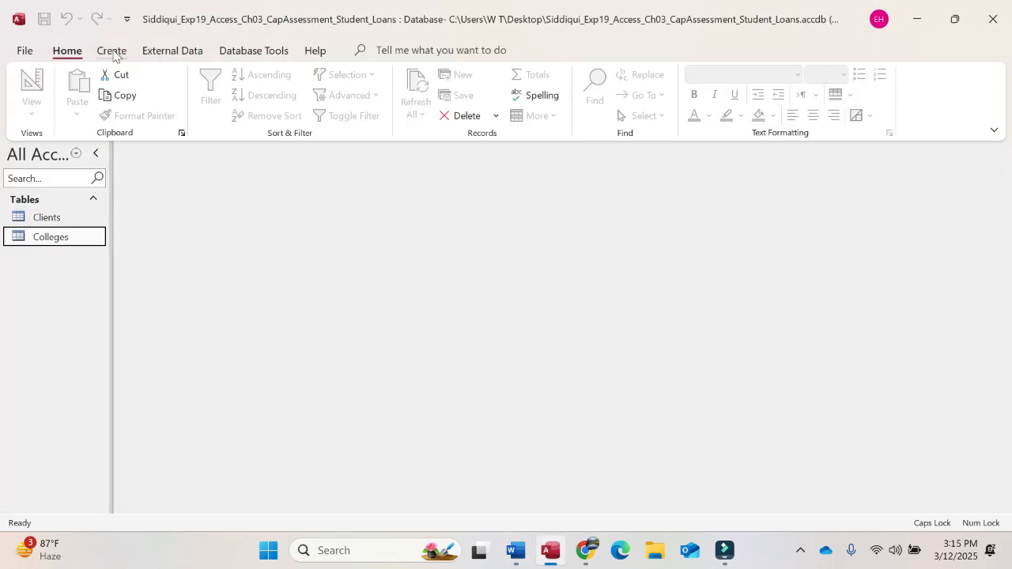
click(112, 52)
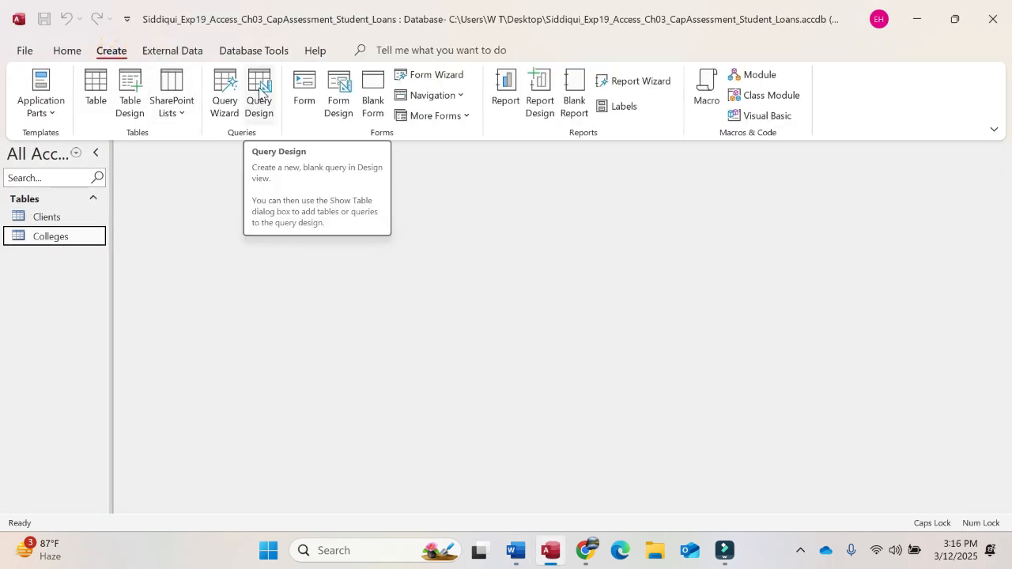
click(260, 88)
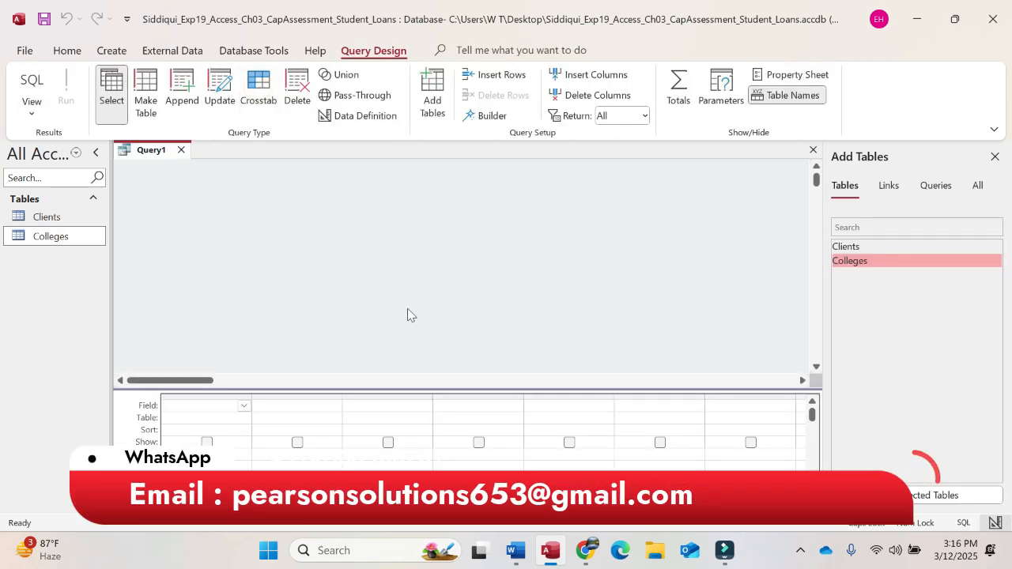
Return to the Word instructions and highlight "From the Clients table" in step 5 in yellow
click(513, 557)
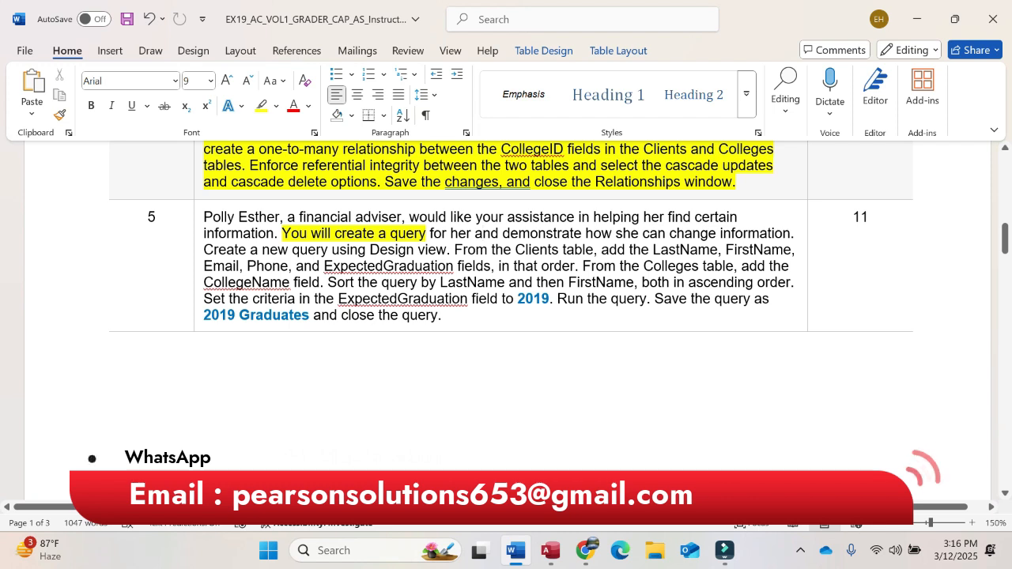
drag(450, 233, 558, 257)
click(558, 257)
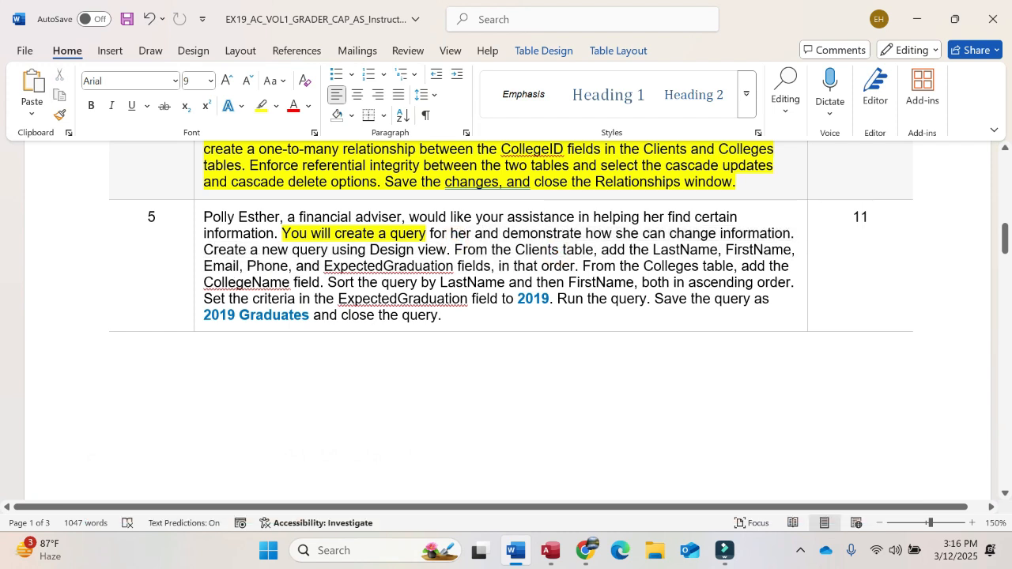
drag(454, 250, 577, 255)
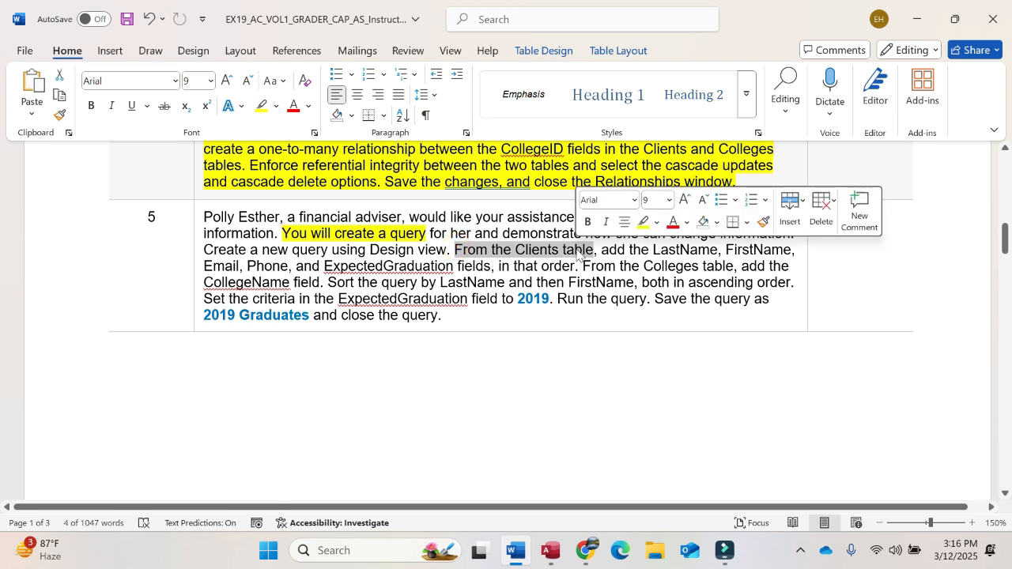
click(643, 222)
In Access, add the Clients table to the query design and enlarge its field list to show more fields
key(alt+Tab)
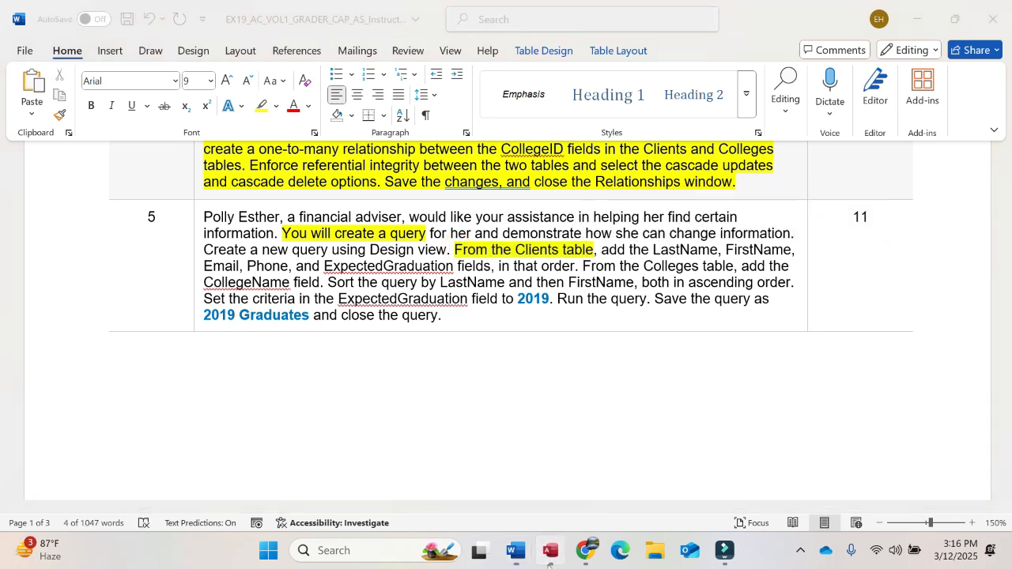
drag(38, 224, 188, 197)
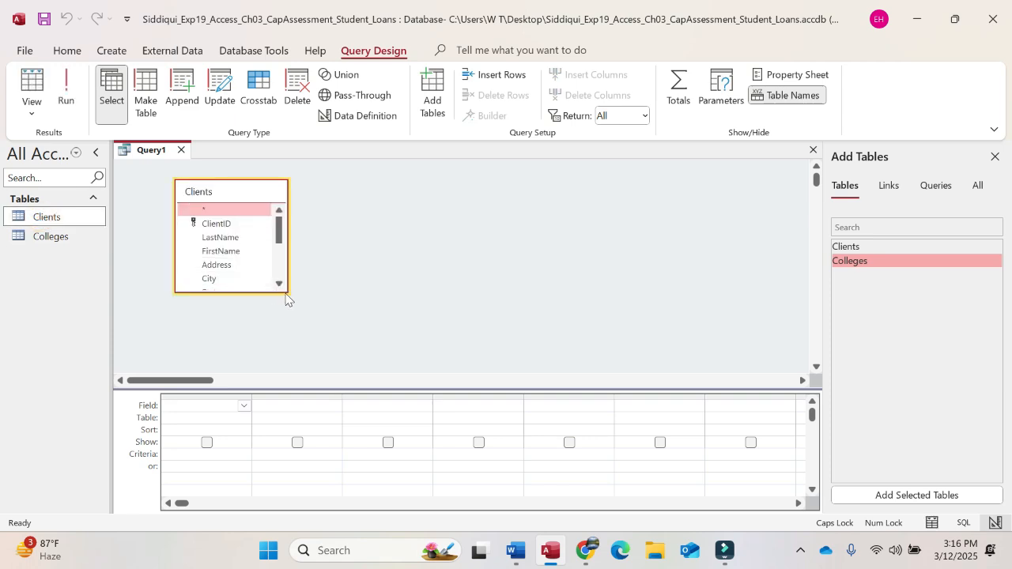
drag(287, 291, 312, 371)
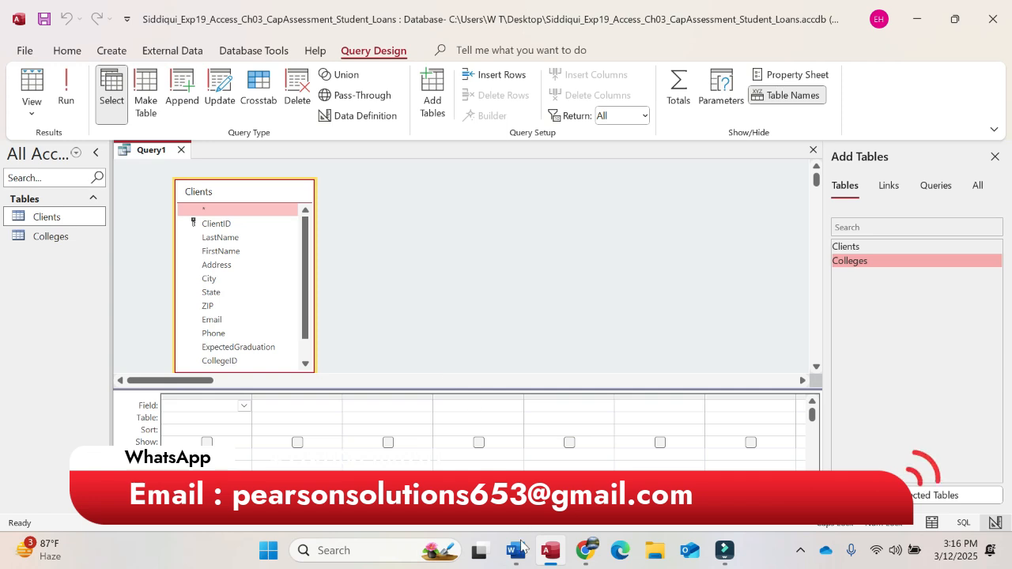
Check the field order in Word, then add LastName, FirstName, Email, Phone and ExpectedGraduation from Clients to the query grid in Access
click(521, 564)
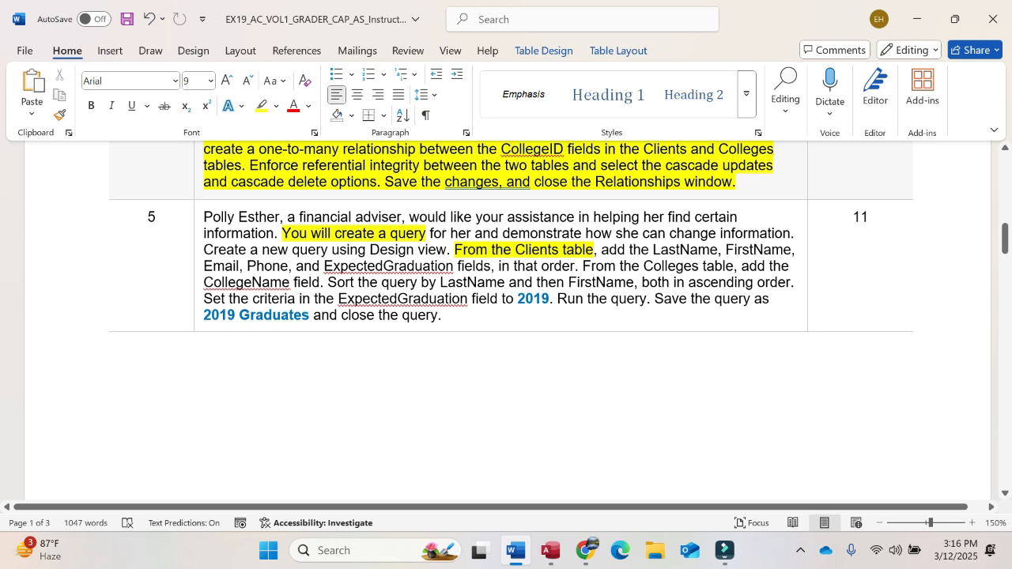
click(551, 553)
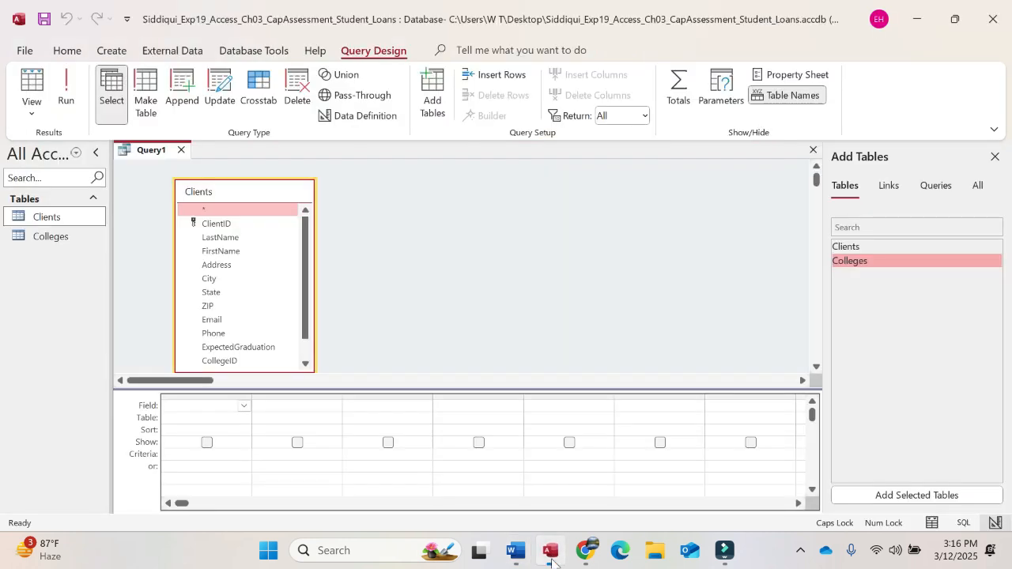
double_click(230, 237)
double_click(241, 252)
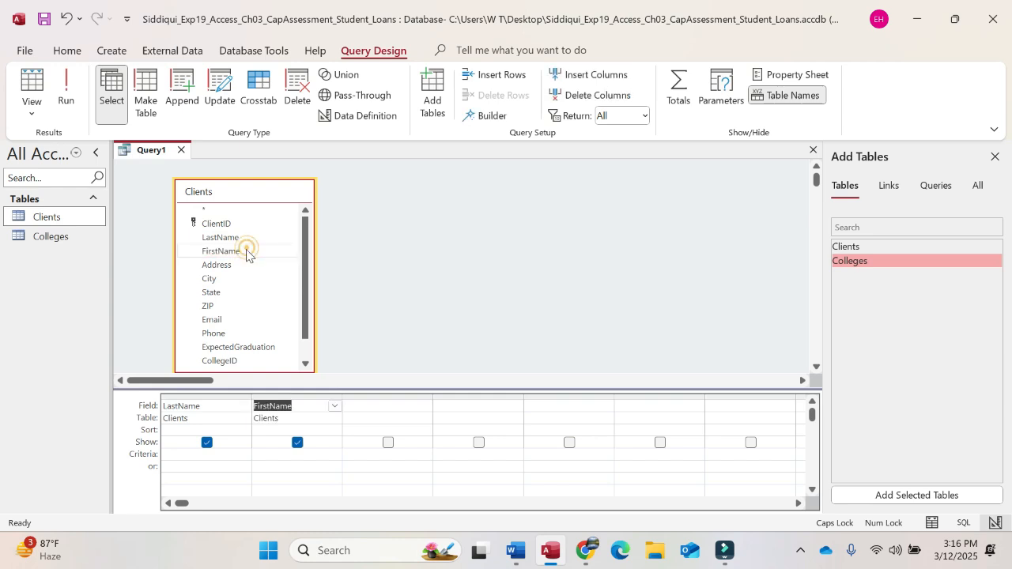
double_click(233, 319)
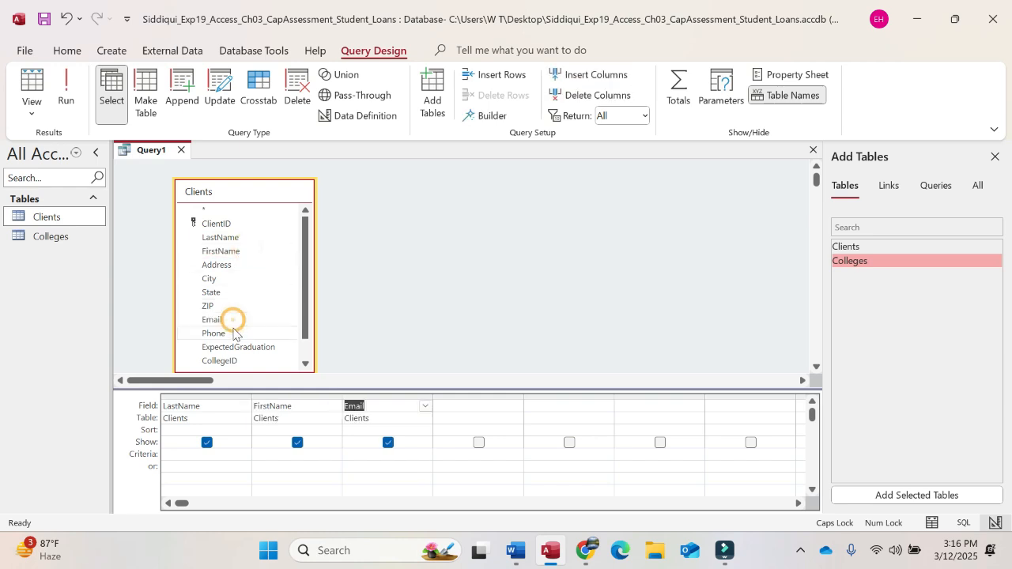
double_click(233, 332)
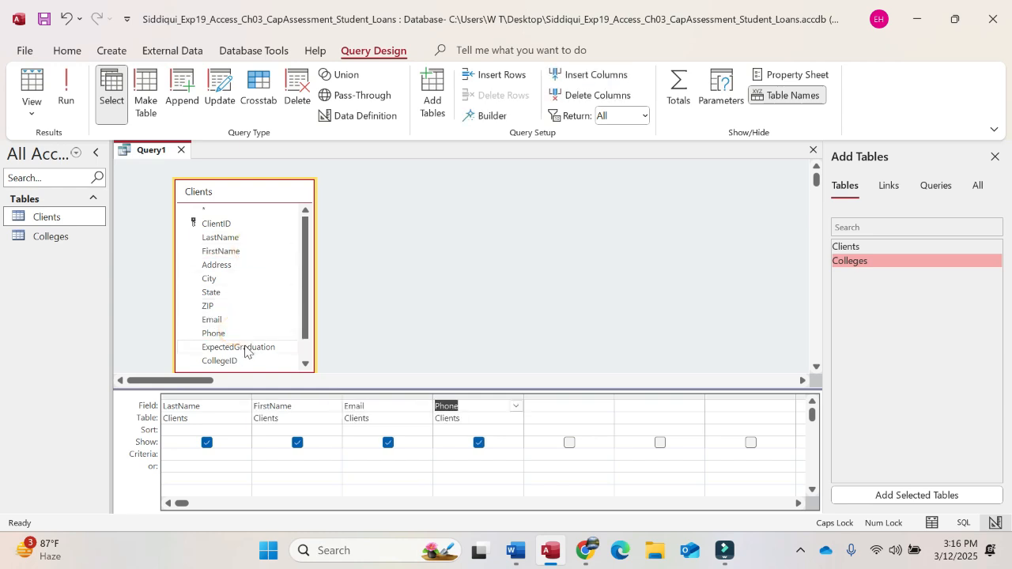
double_click(244, 347)
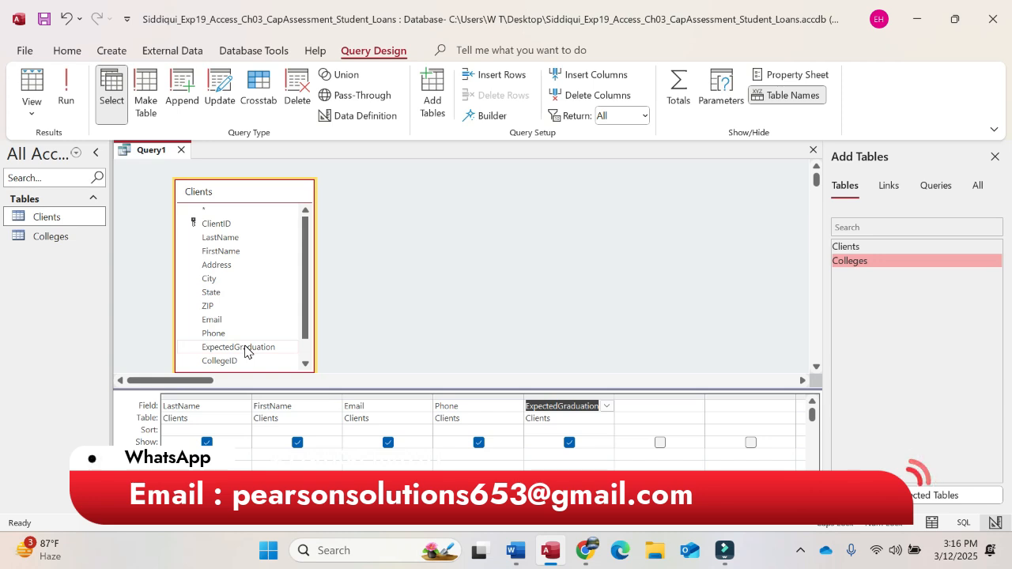
right_click(244, 349)
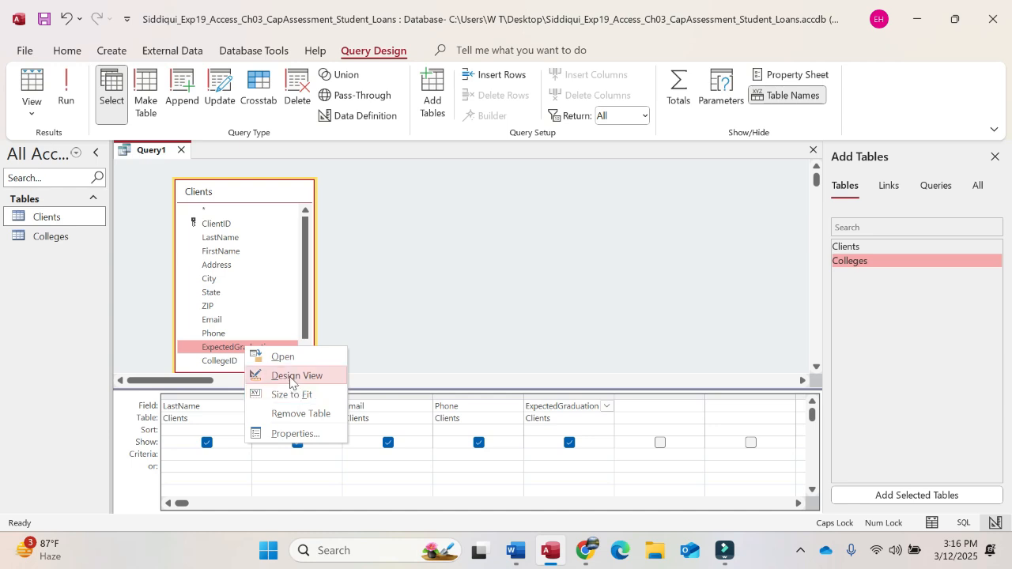
click(398, 341)
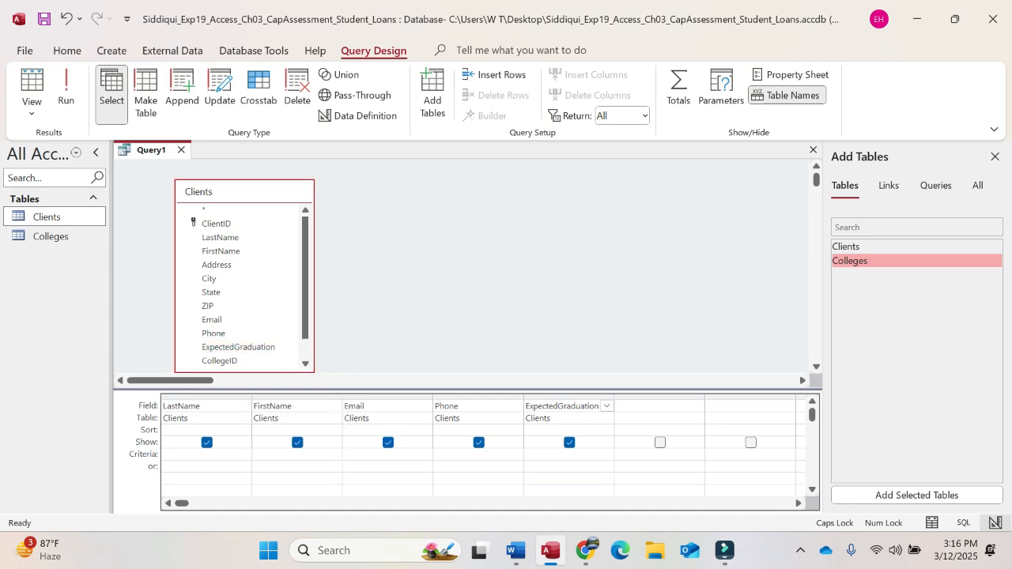
In the Word instructions, highlight "From the Colleges table," in step 5 in yellow
click(515, 552)
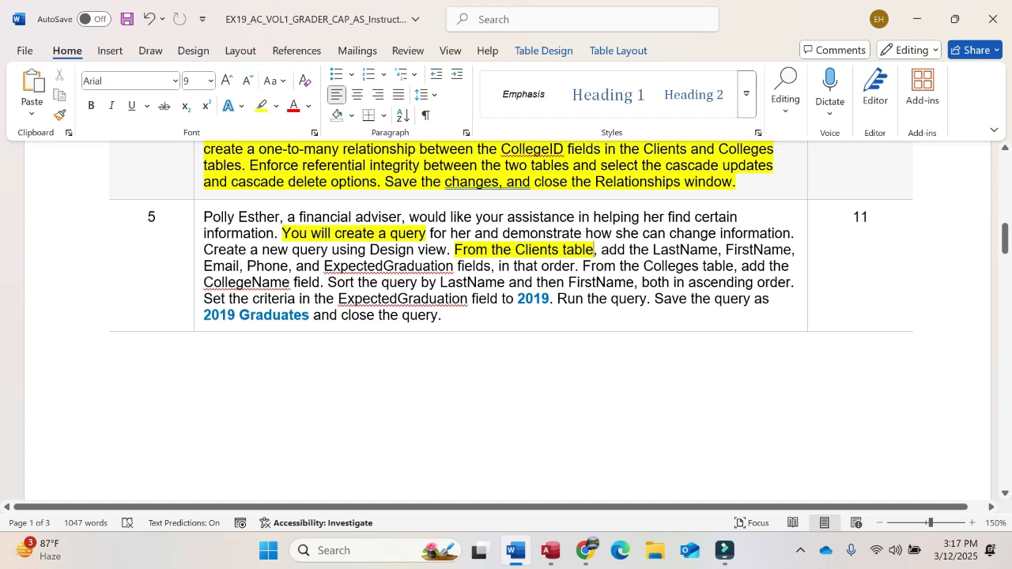
drag(582, 266, 740, 272)
click(770, 242)
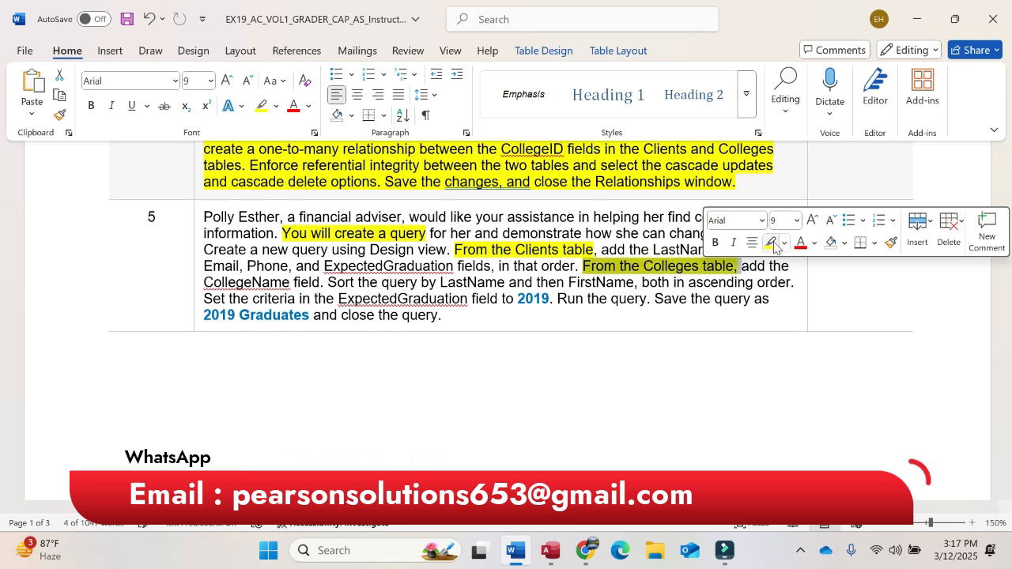
Add the Colleges table to the query design in Access, then check in Word which of its fields is required
click(551, 550)
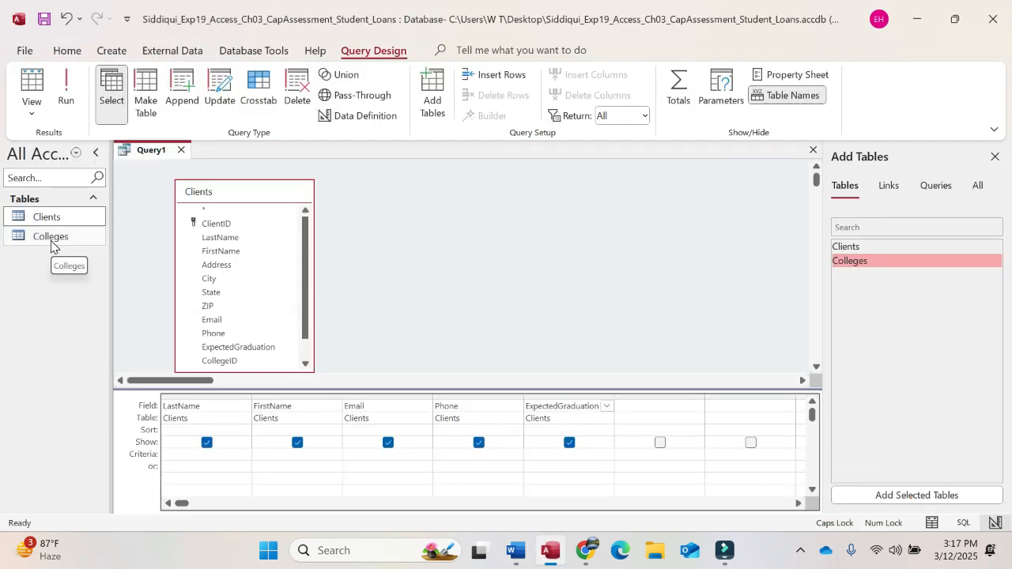
drag(51, 241, 404, 191)
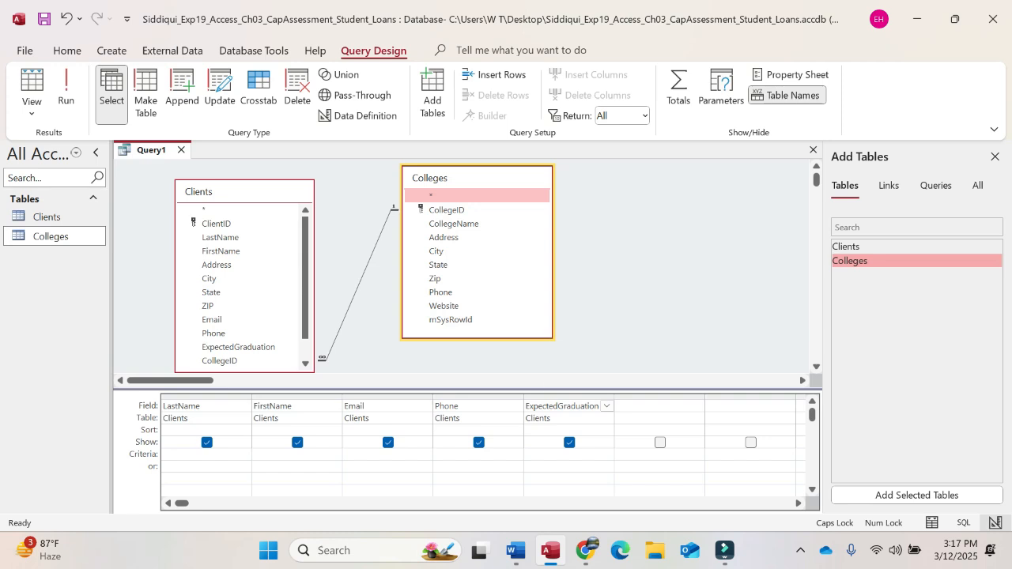
click(520, 549)
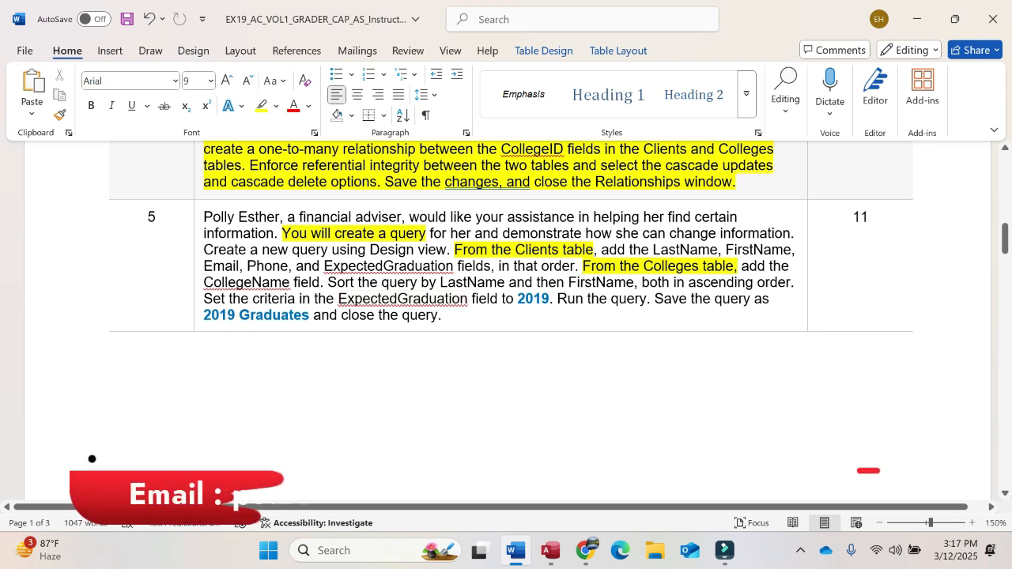
mouse_move(555, 557)
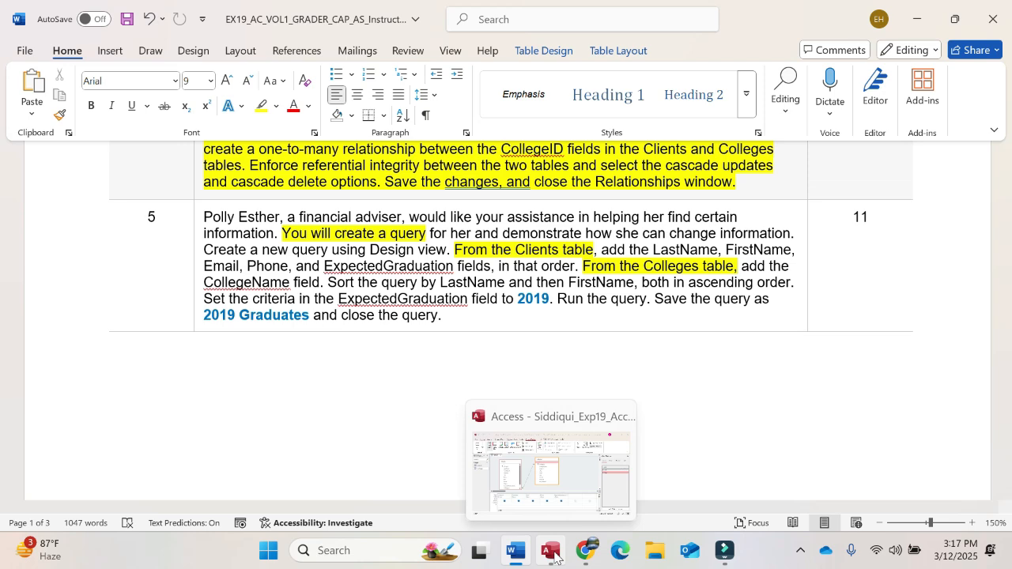
In Access, add the CollegeName field from Colleges to the query grid, then return to the Word instructions
click(553, 555)
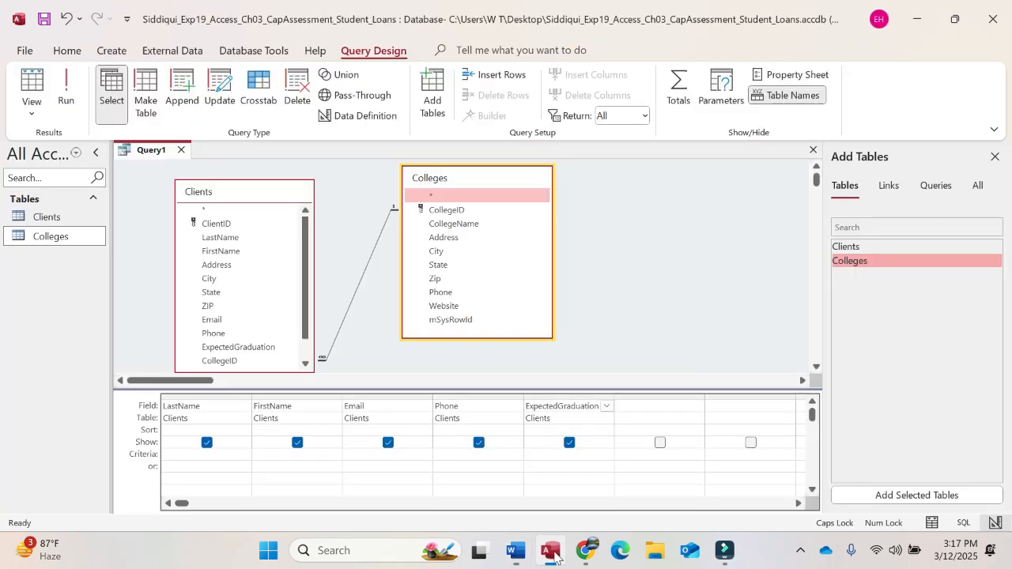
double_click(454, 224)
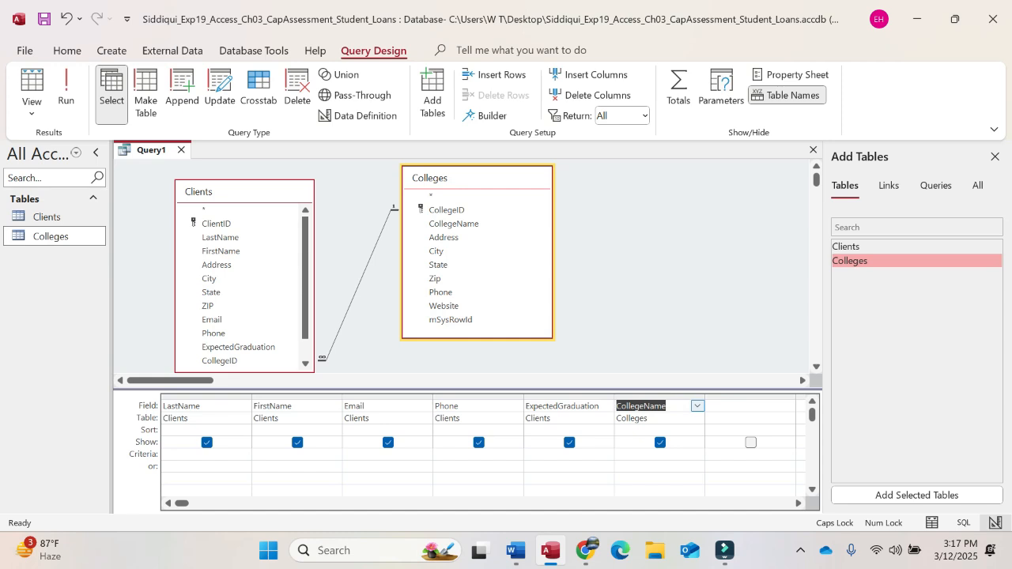
click(525, 552)
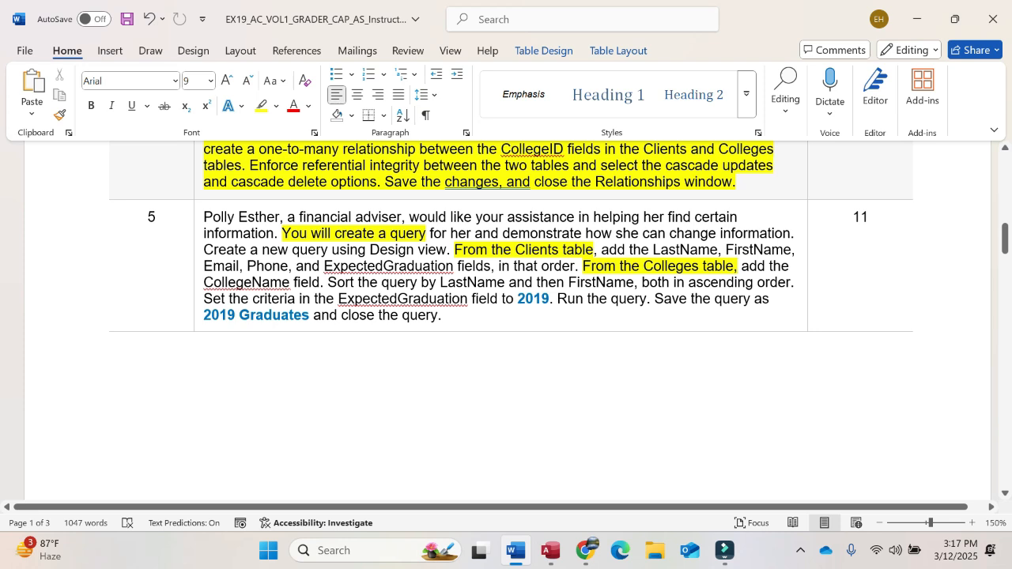
In the Word instructions, highlight "Sort the query" in step 5 in yellow
drag(327, 283, 418, 284)
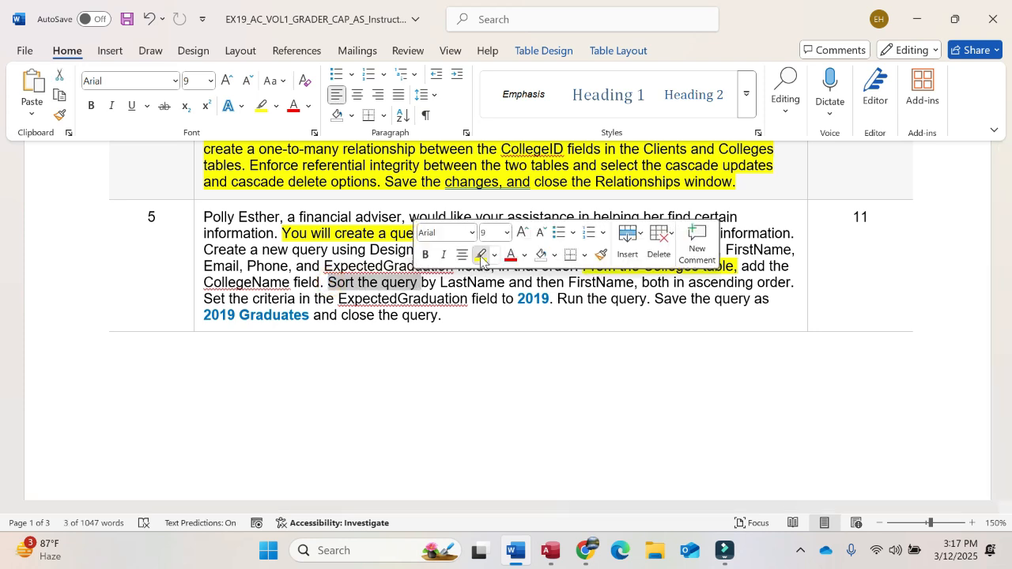
click(480, 256)
click(498, 286)
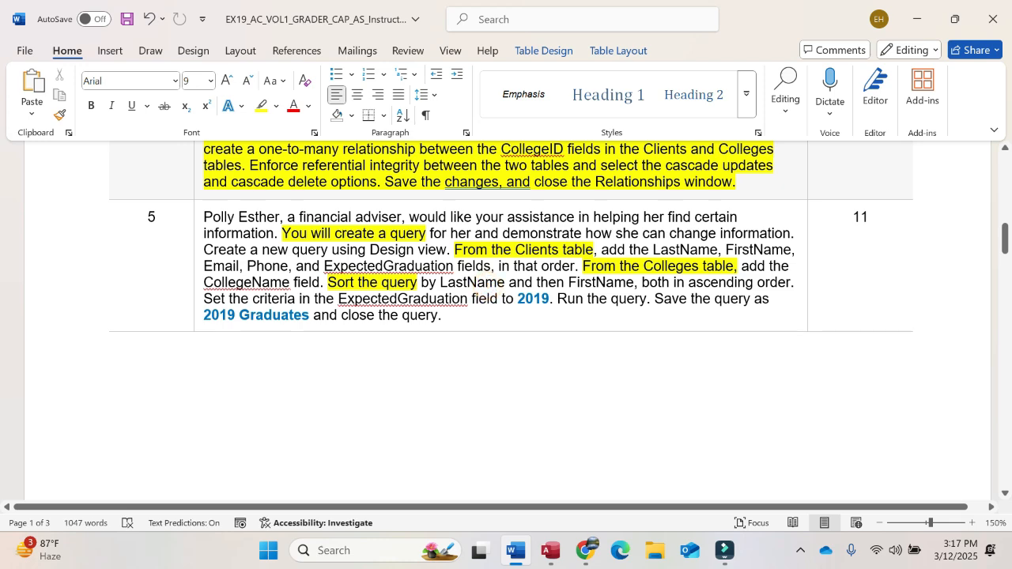
In Access, sort the query ascending by LastName and by FirstName, checking the sort fields in Word in between
click(551, 551)
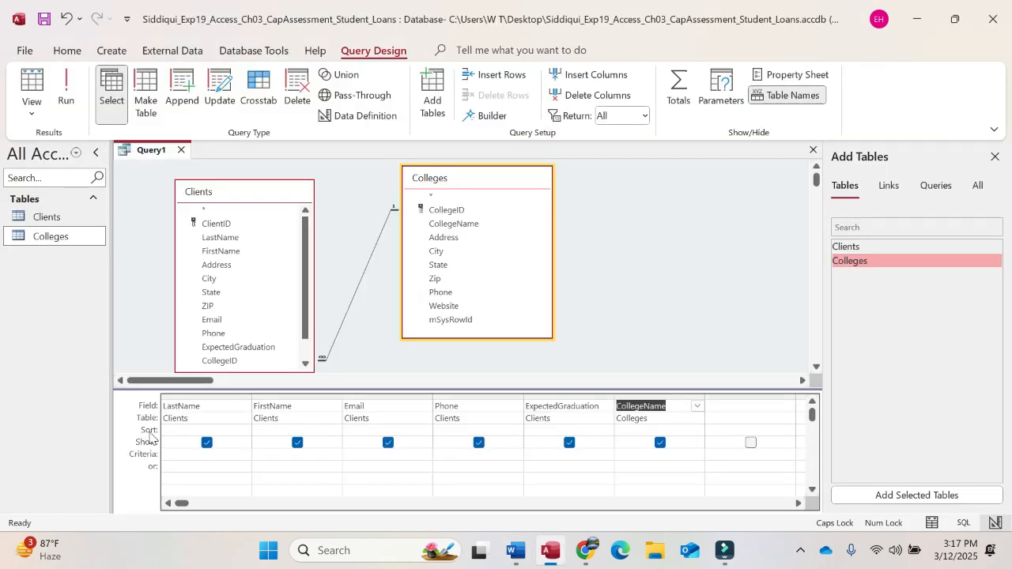
click(201, 430)
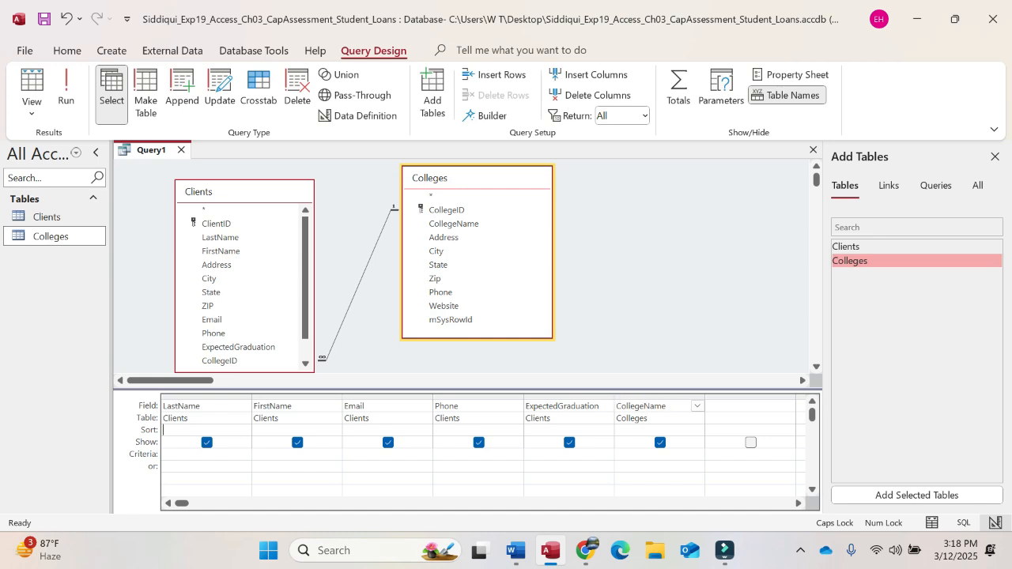
click(244, 432)
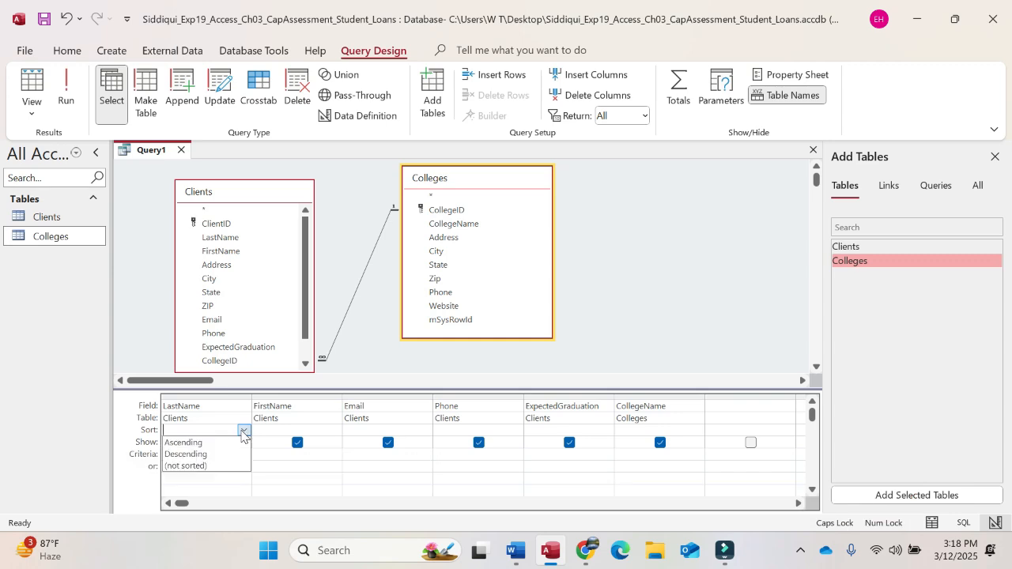
click(230, 443)
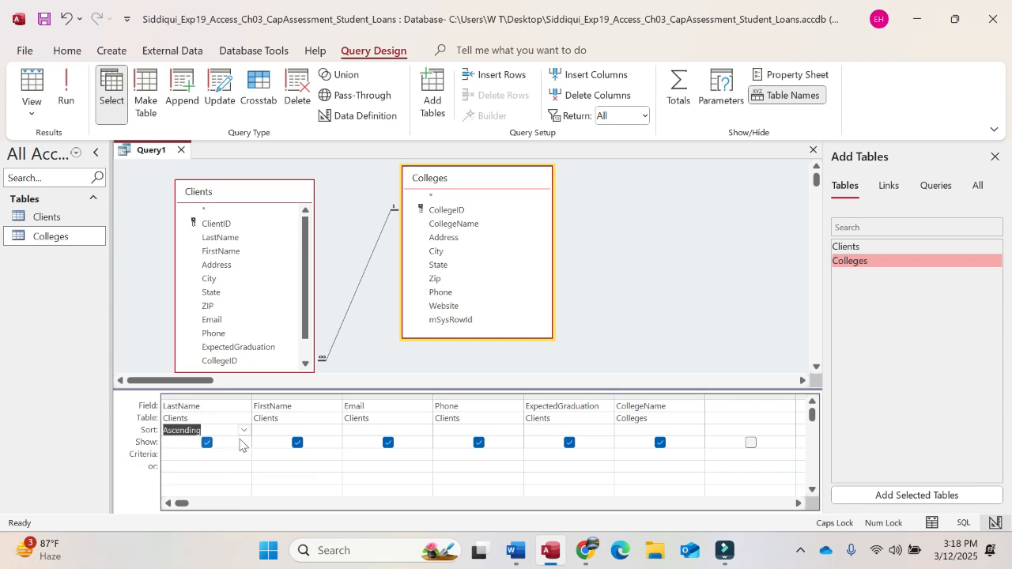
click(515, 551)
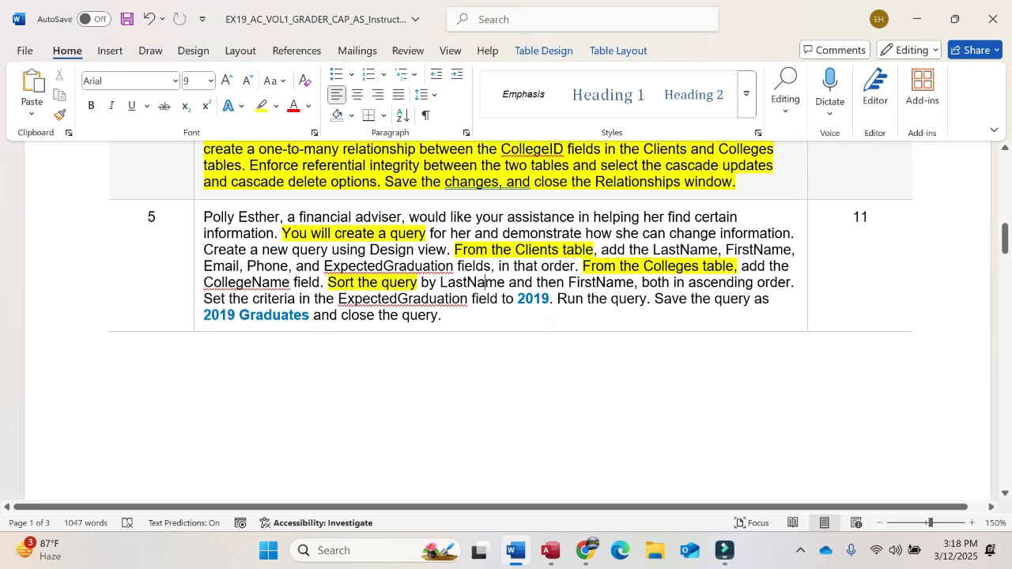
click(551, 551)
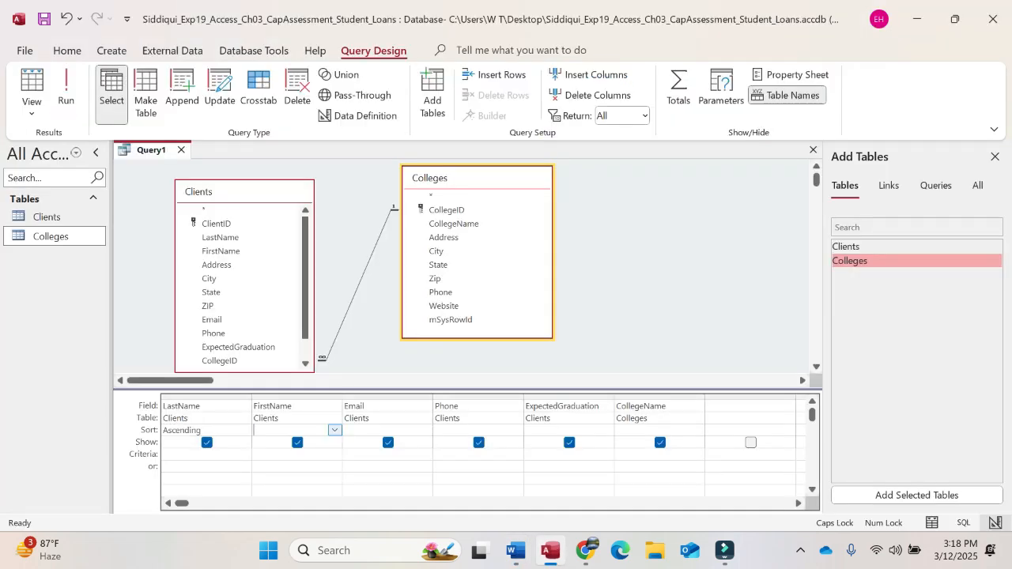
click(334, 433)
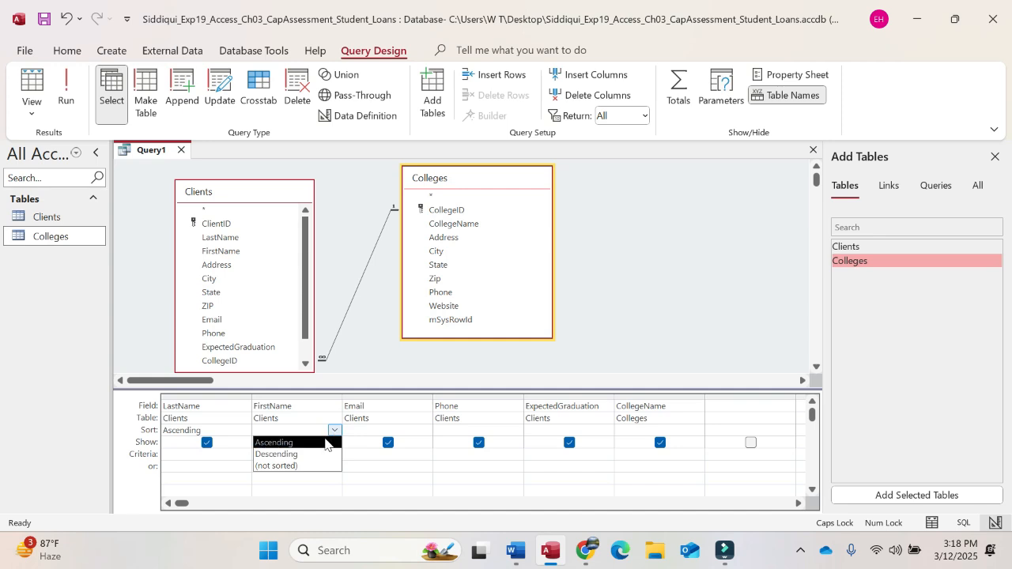
click(327, 444)
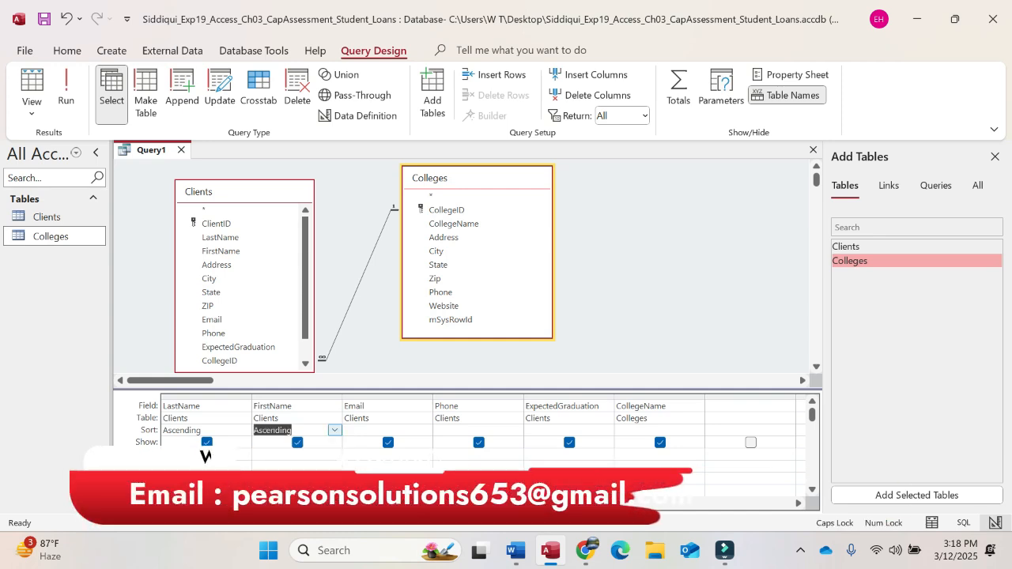
Following step 5 in Word, set the ExpectedGraduation criterion to 2019 in the Access query and run the query
click(515, 551)
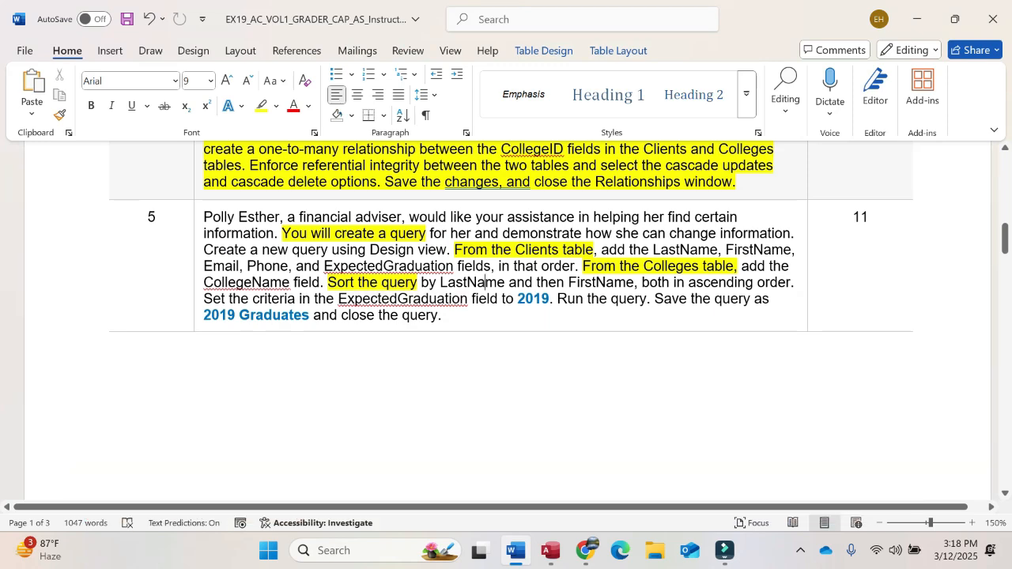
click(540, 549)
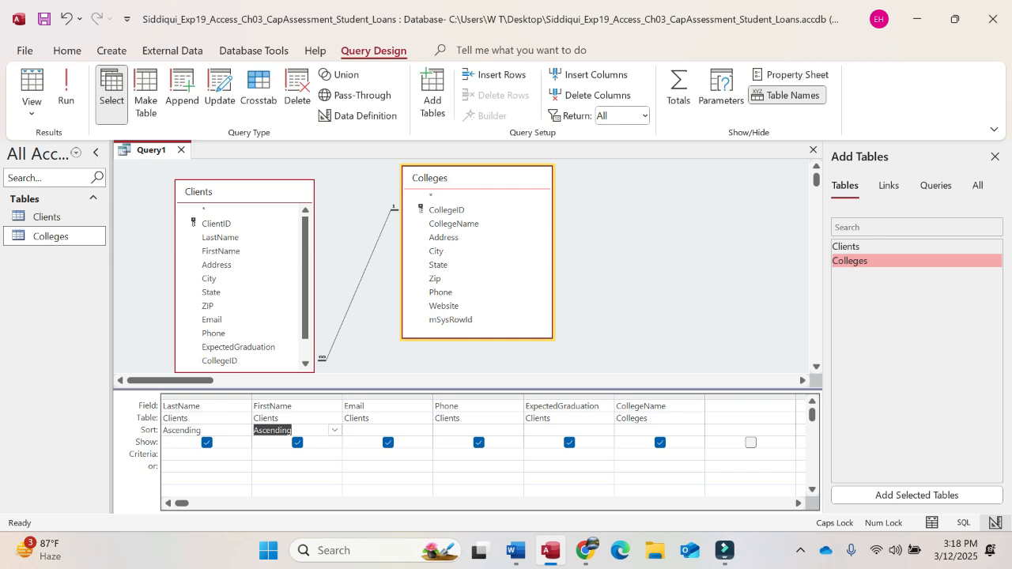
click(545, 455)
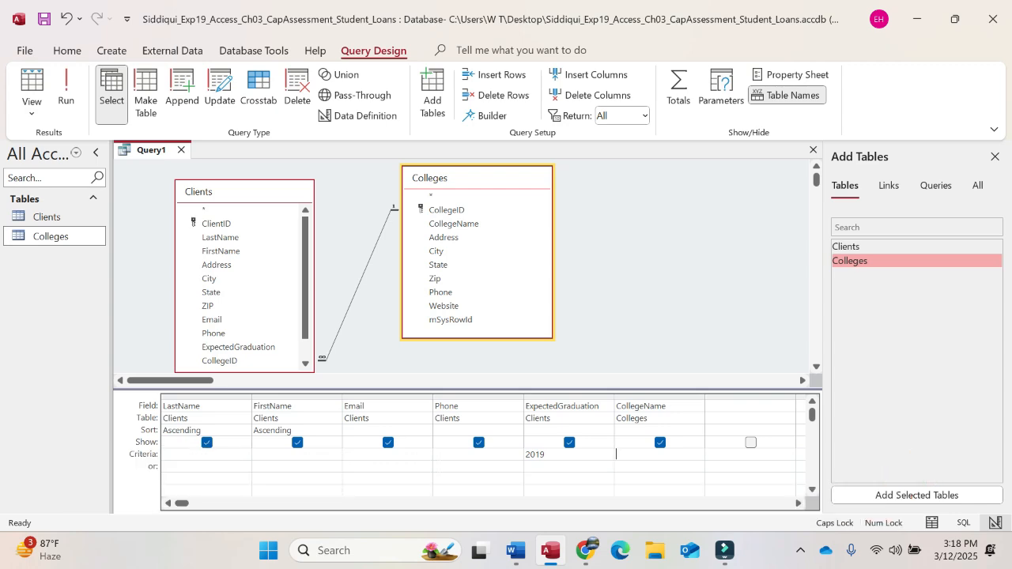
click(524, 550)
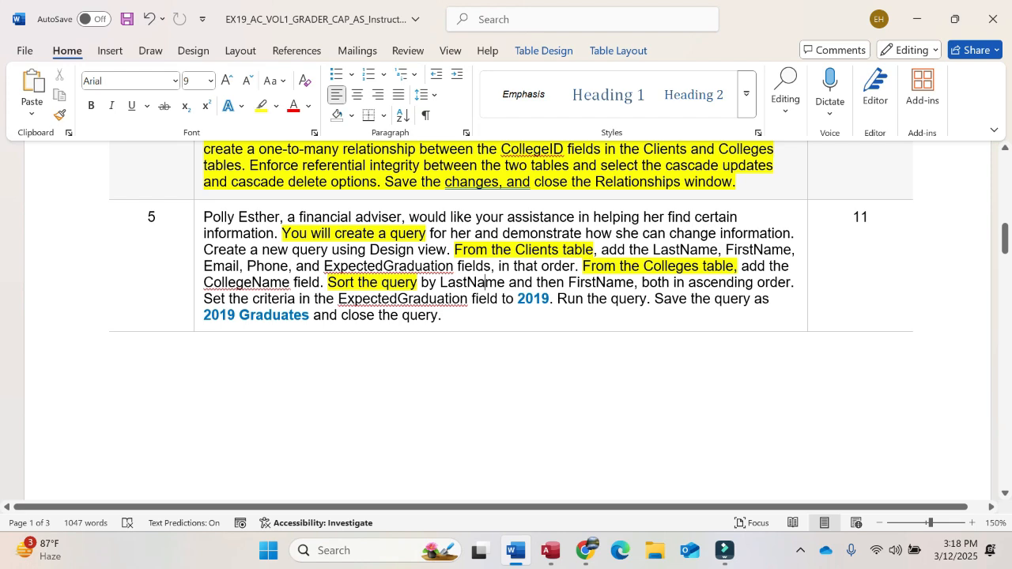
click(550, 551)
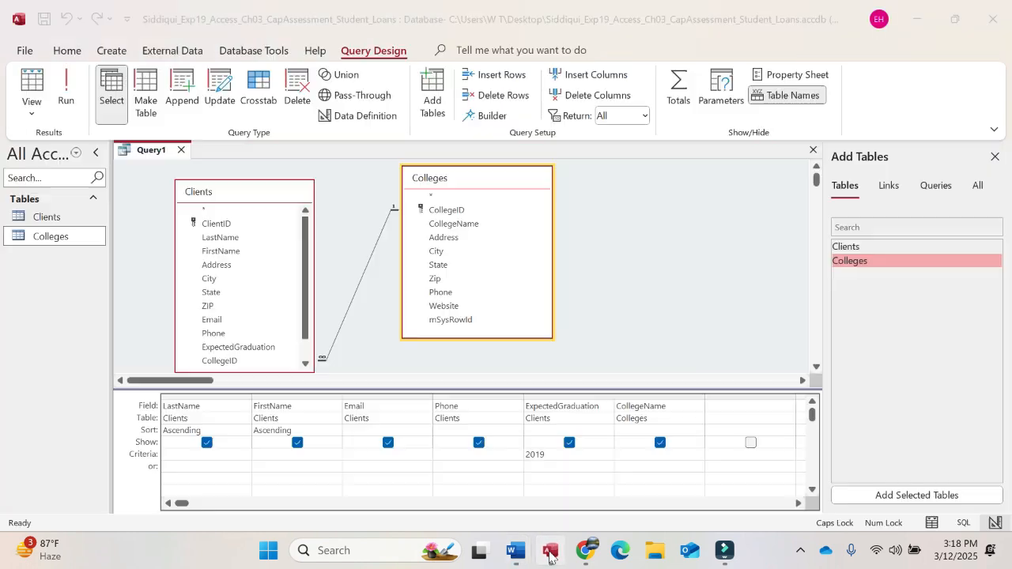
click(67, 102)
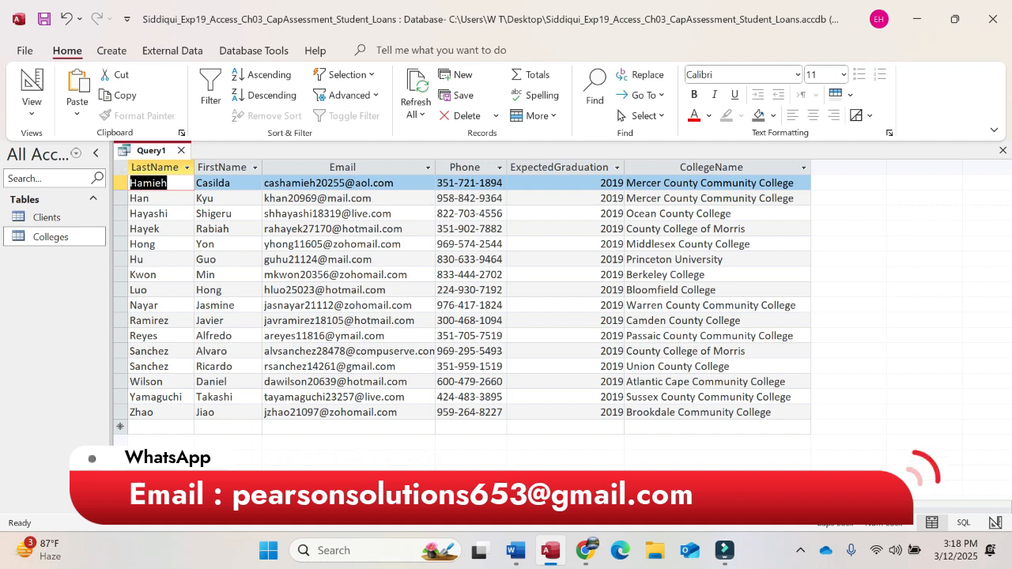
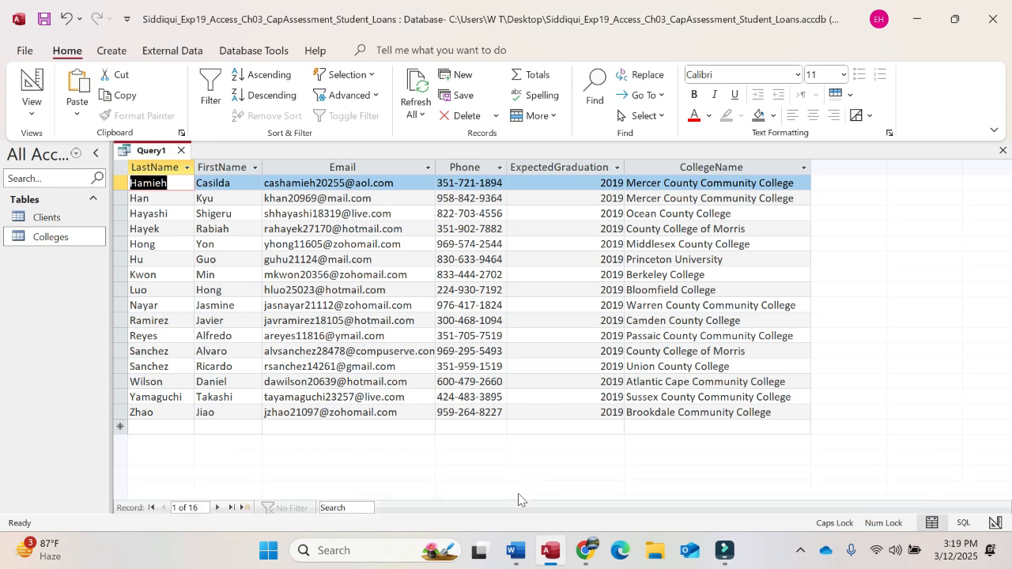
Look up the query name in Word, save the query in Access as 2019 Graduates, and widen the navigation pane
click(515, 551)
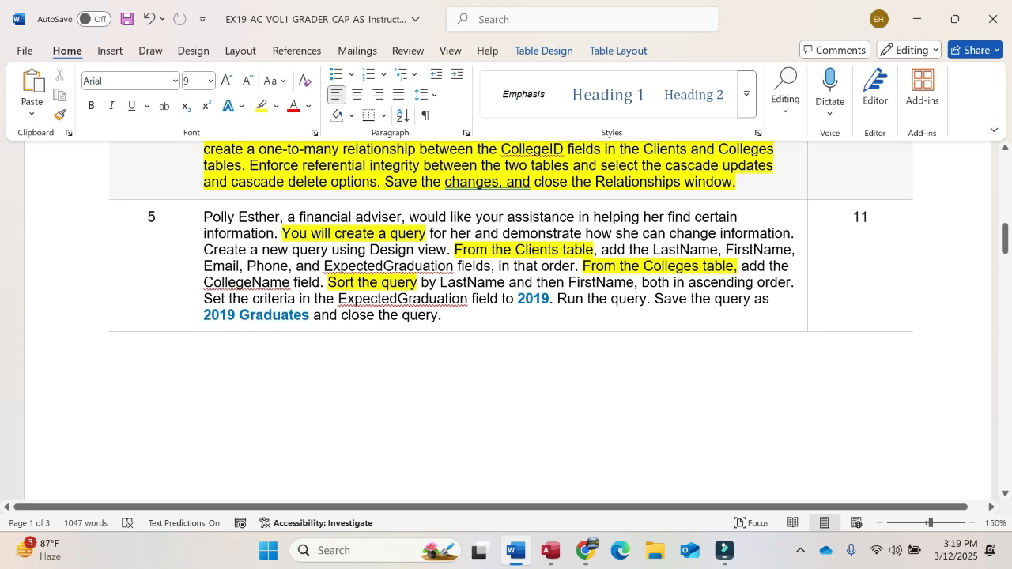
drag(204, 315, 340, 315)
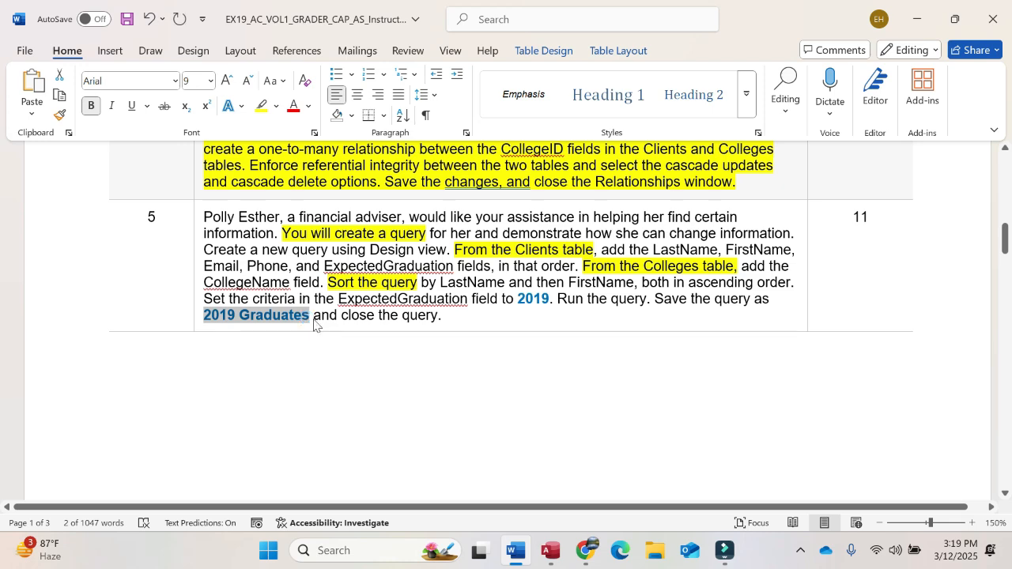
click(551, 550)
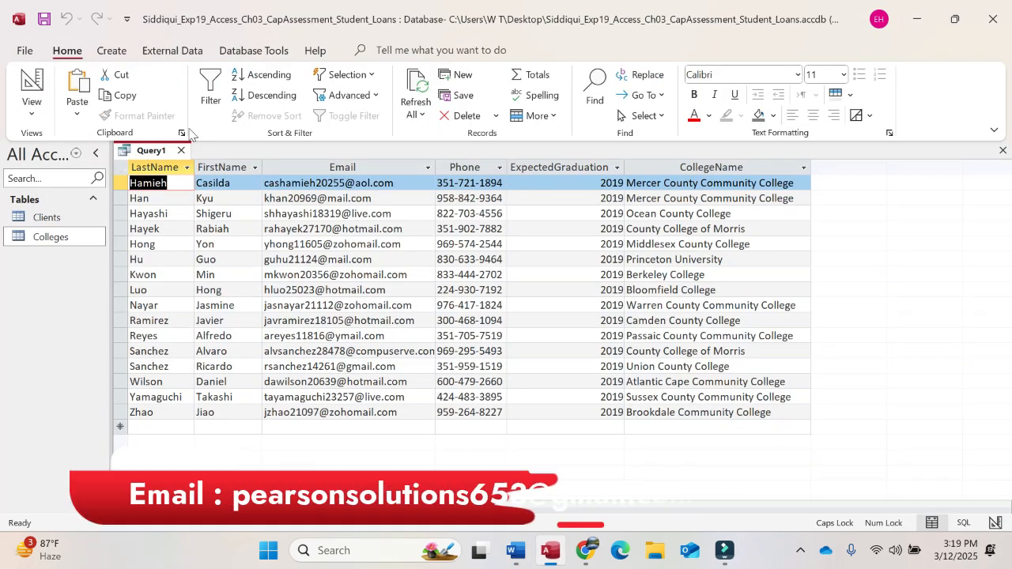
right_click(154, 152)
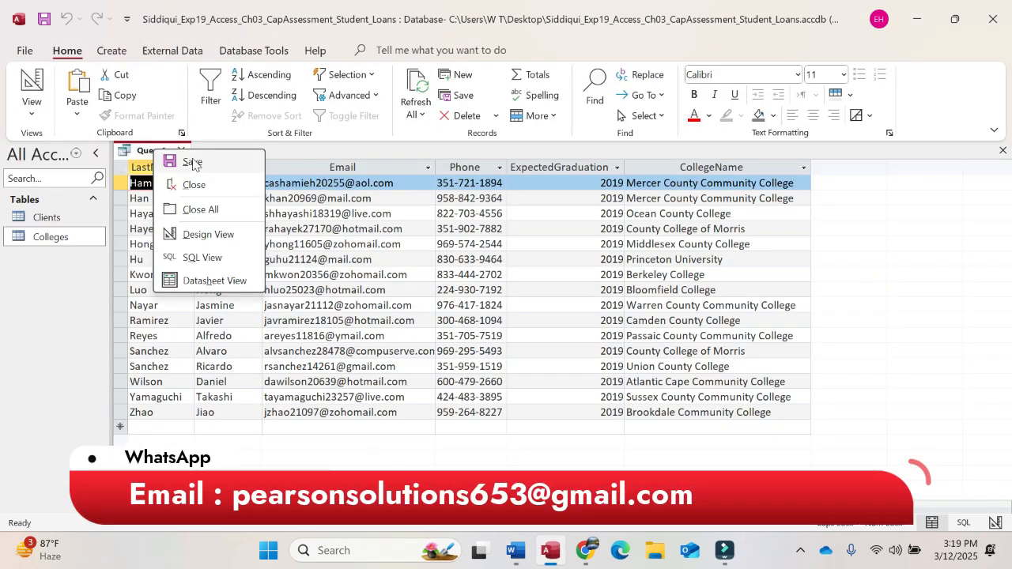
click(197, 168)
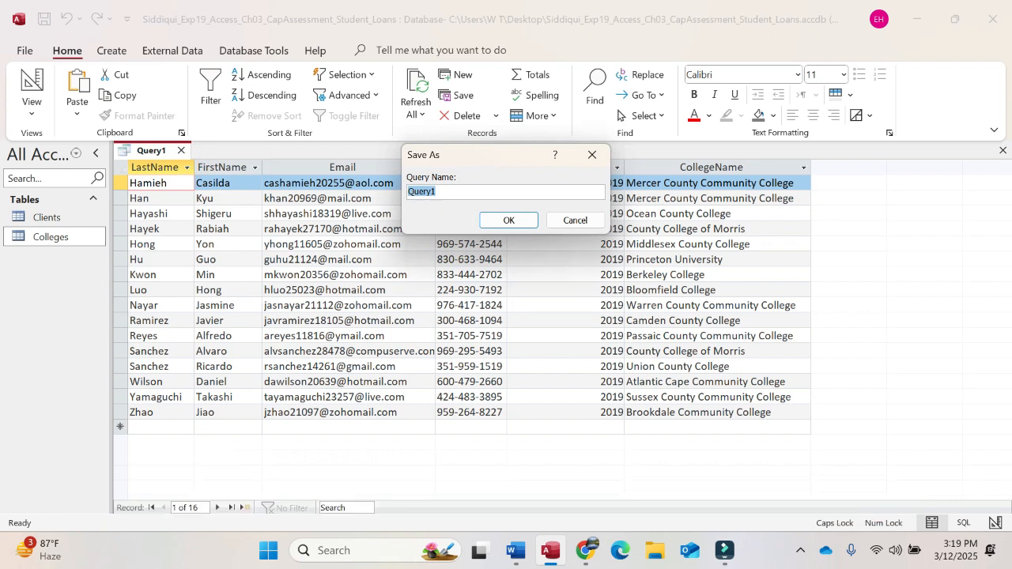
text(2019 Graduates)
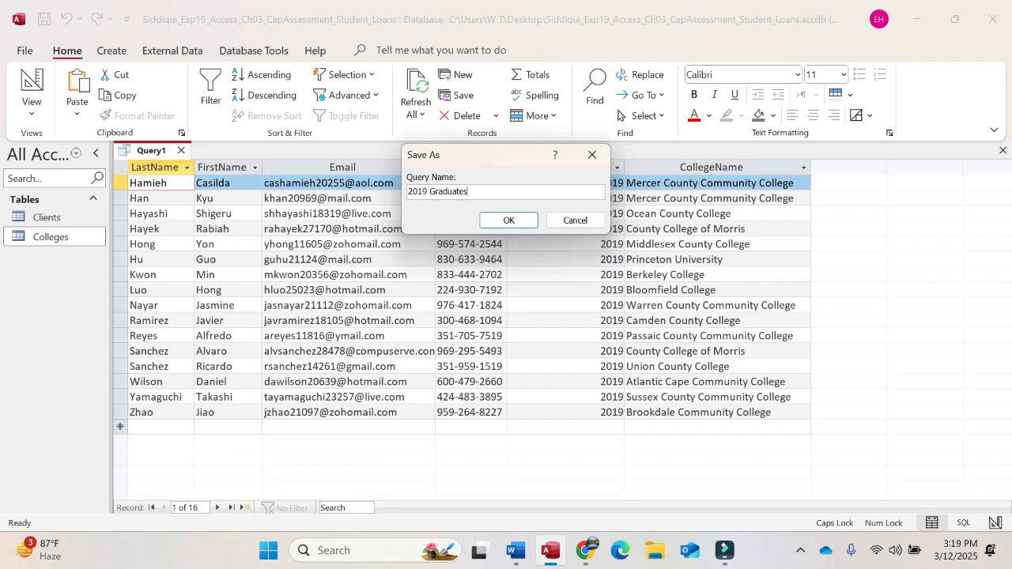
click(508, 222)
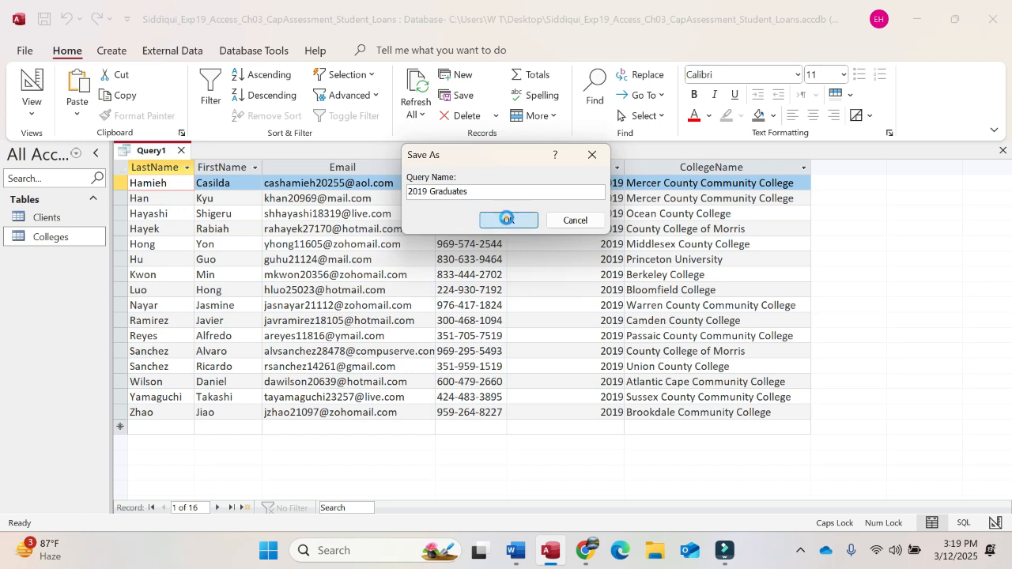
click(62, 277)
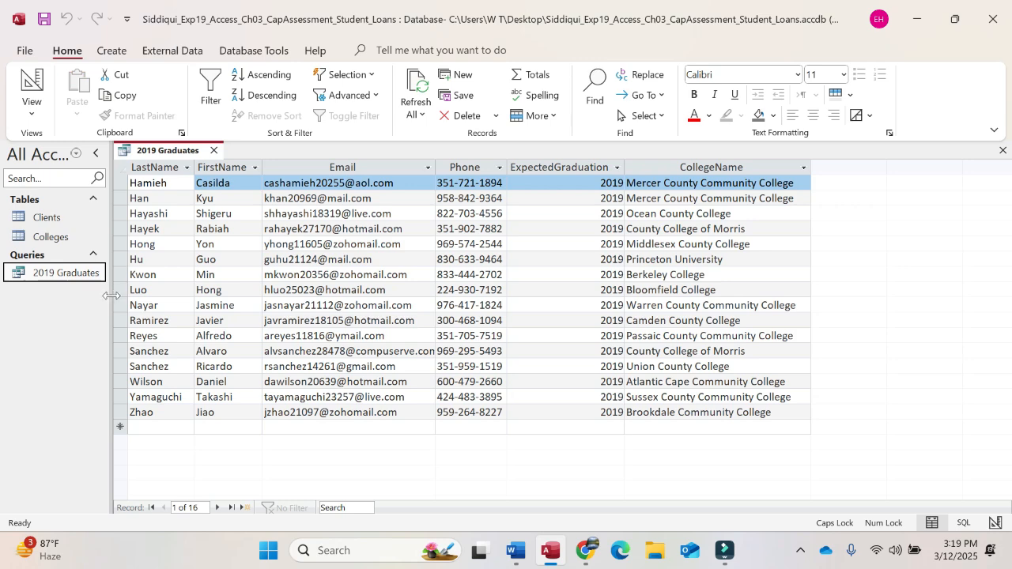
drag(111, 296, 139, 295)
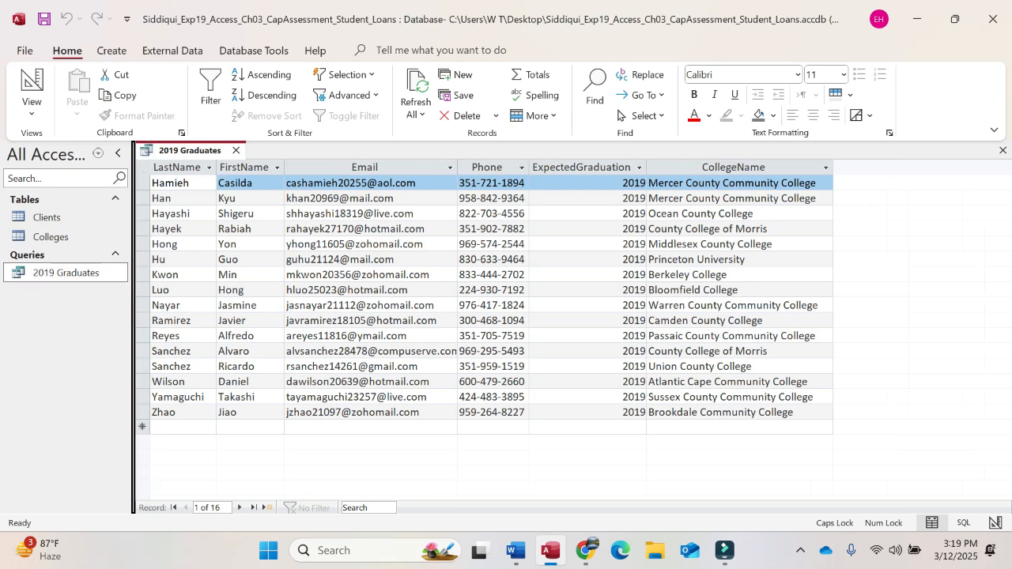
In Word, read the step 6 instructions for copying the 2019 Graduates query and calculating the loan payments
click(515, 551)
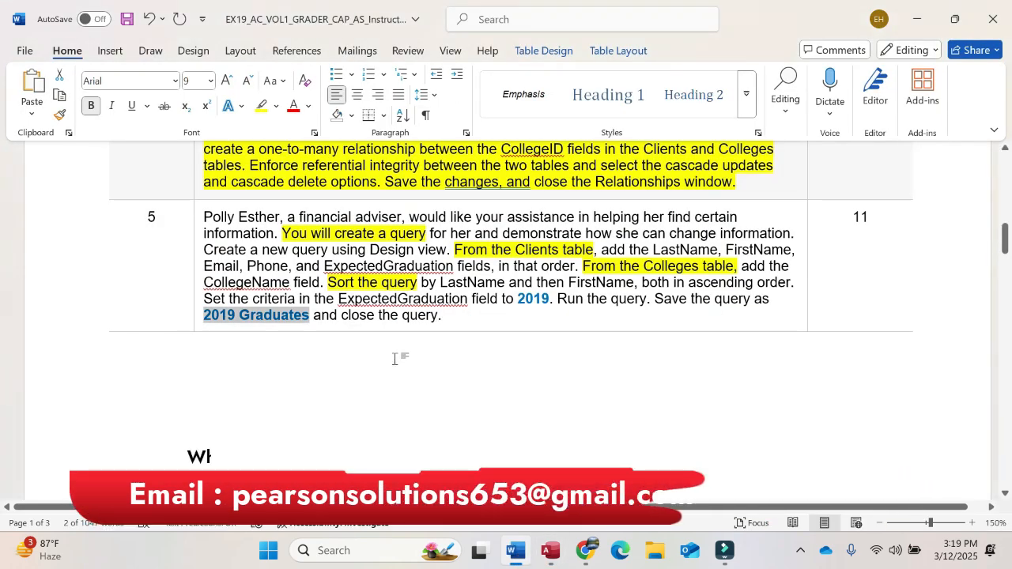
scroll(393, 358, down, 7)
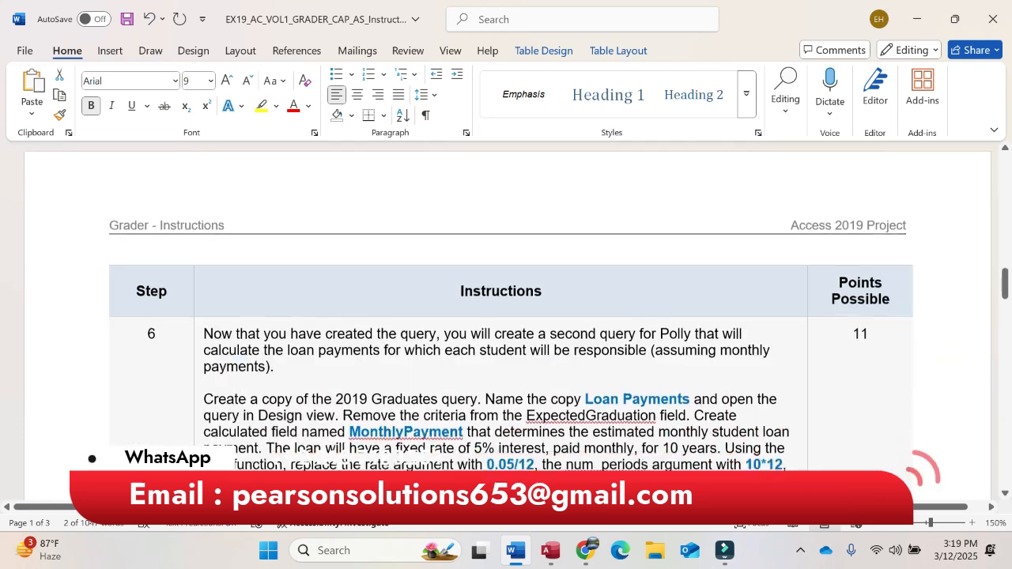
scroll(544, 378, down, 2)
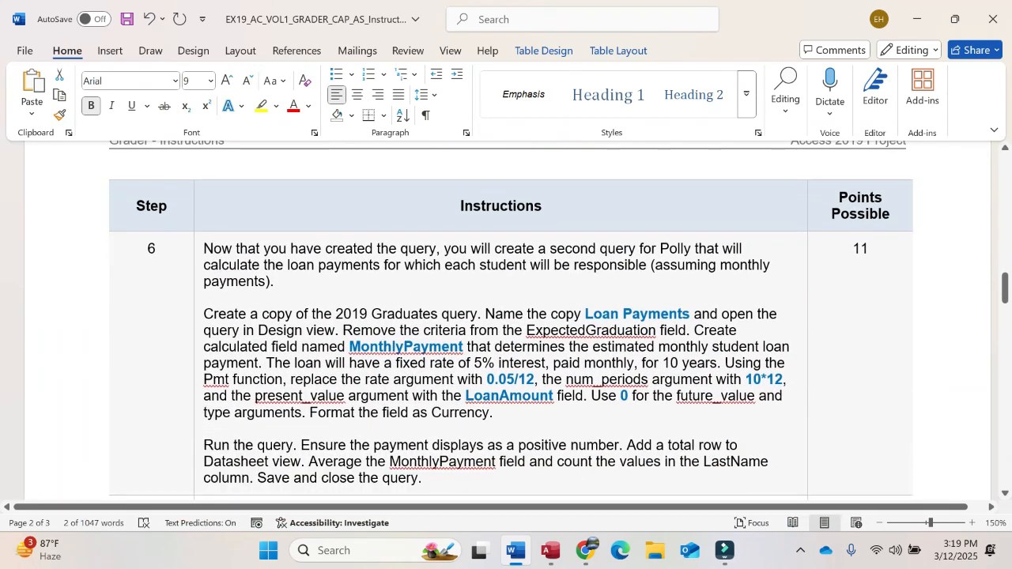
scroll(423, 345, down, 1)
scroll(544, 403, up, 3)
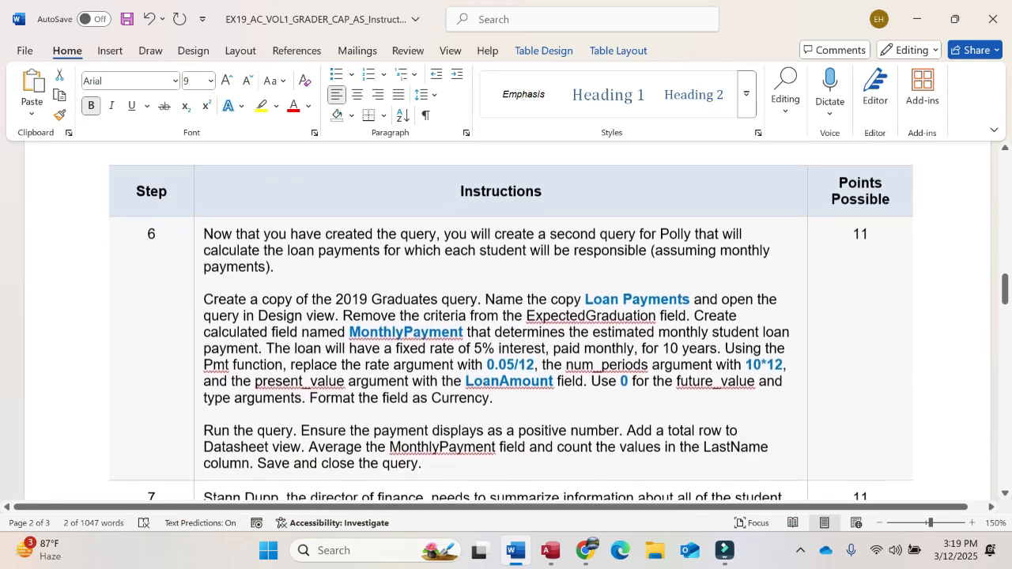
scroll(506, 323, up, 1)
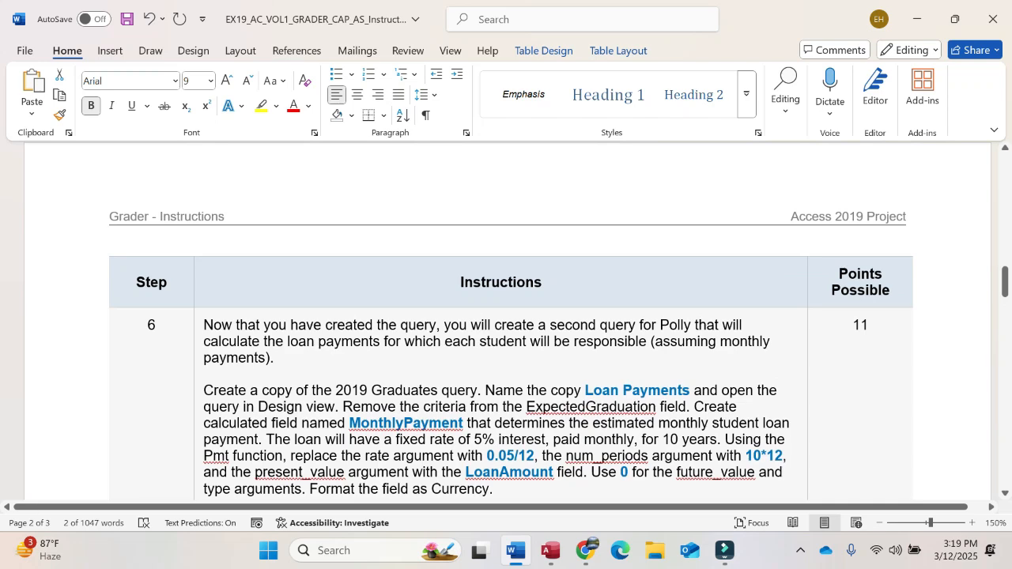
scroll(411, 364, down, 2)
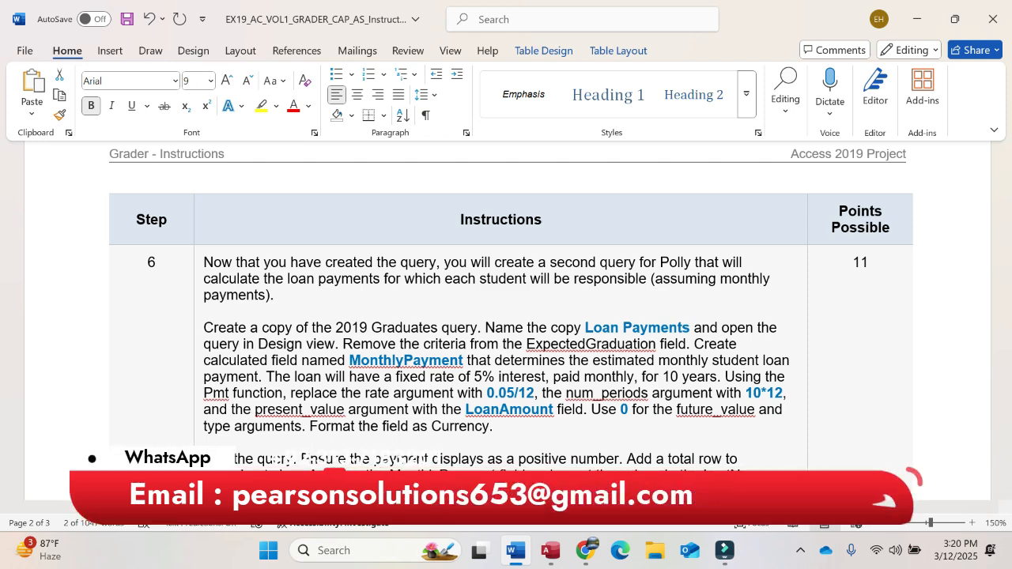
Switch to Access, then save and close the 2019 Graduates query
click(551, 551)
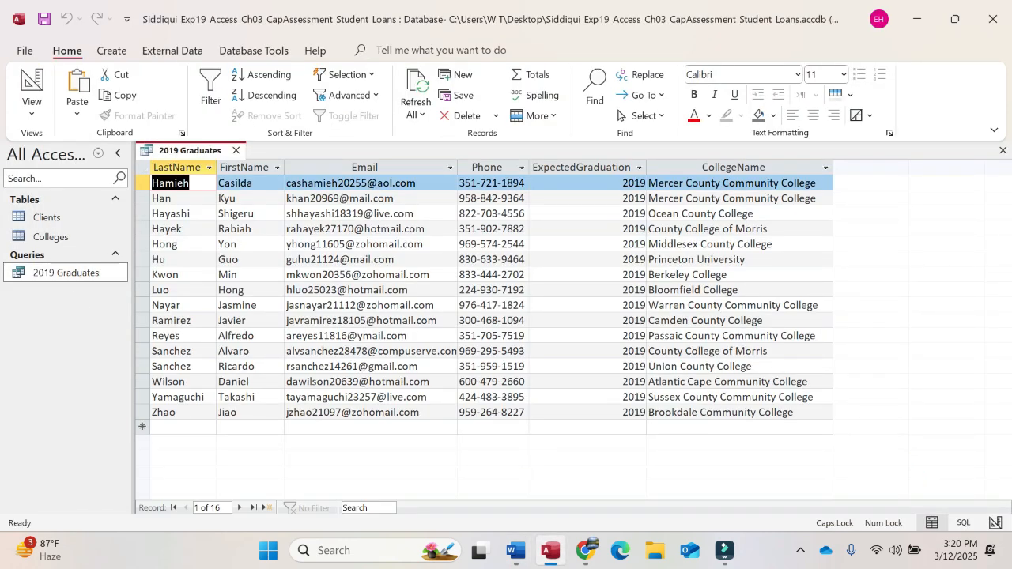
right_click(223, 152)
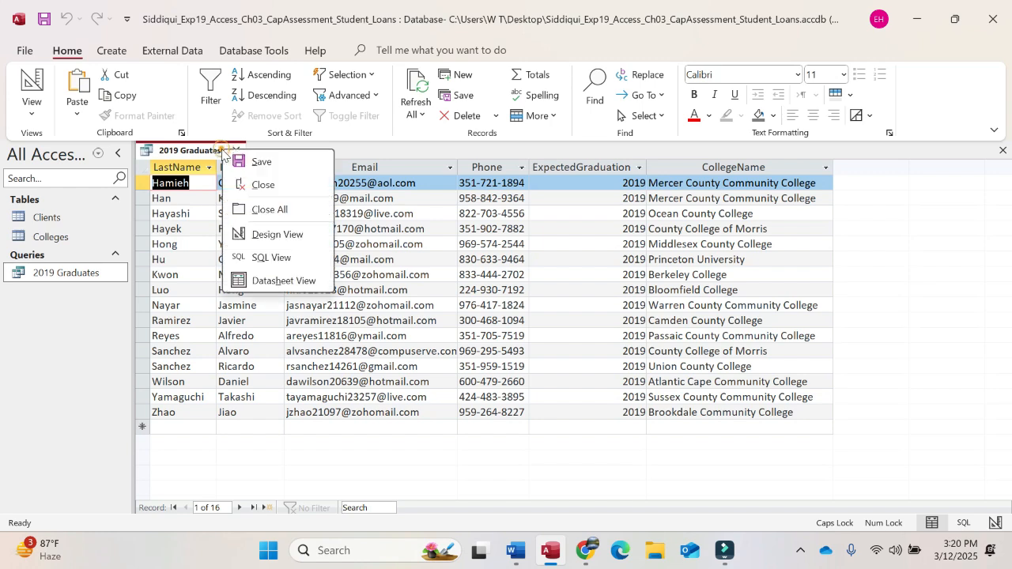
click(255, 162)
click(256, 171)
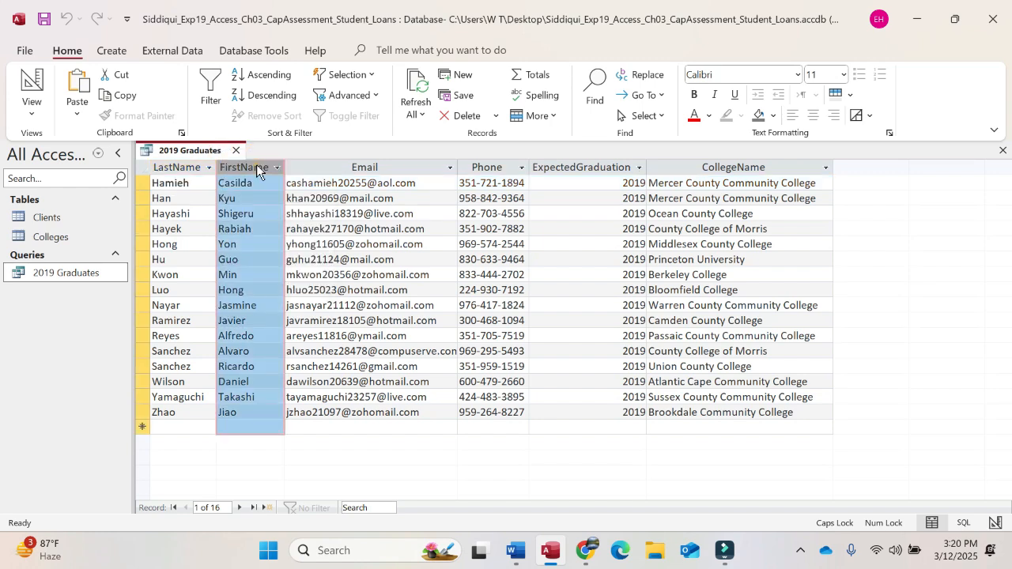
click(235, 150)
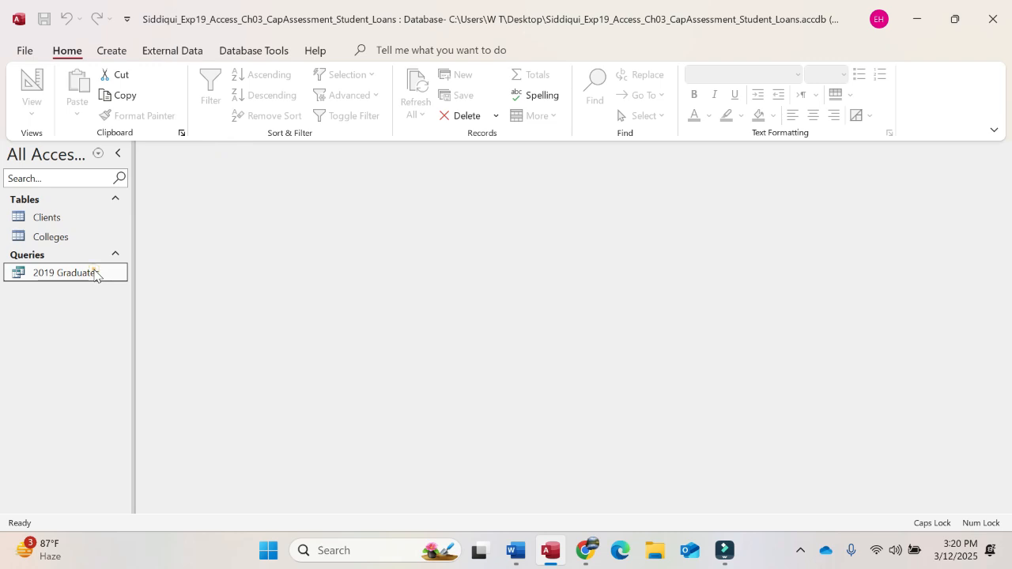
Duplicate the 2019 Graduates query under the name Loan Payments, copying that name from the step 6 instructions in Word
right_click(94, 272)
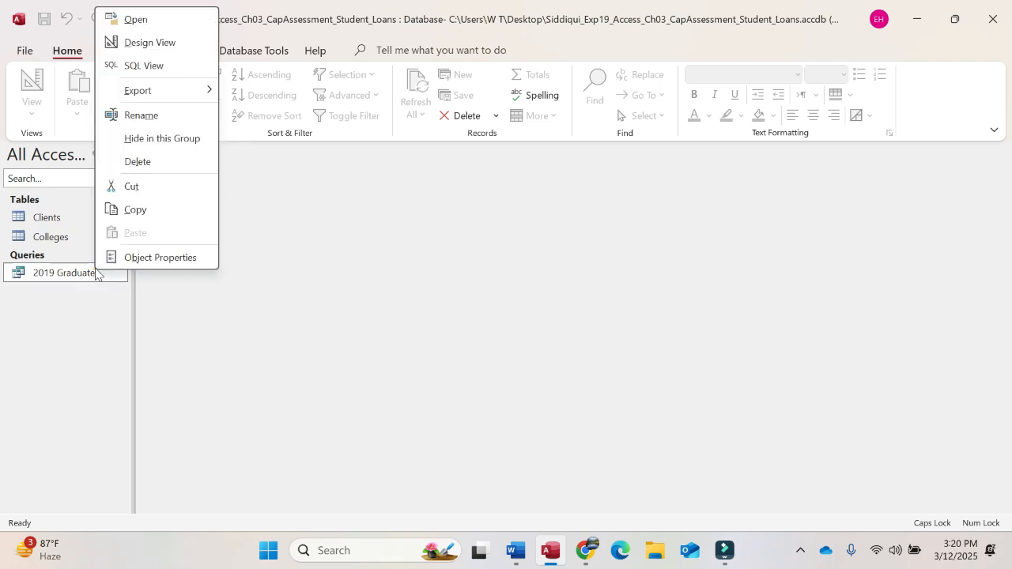
click(140, 210)
key(ctrl+v)
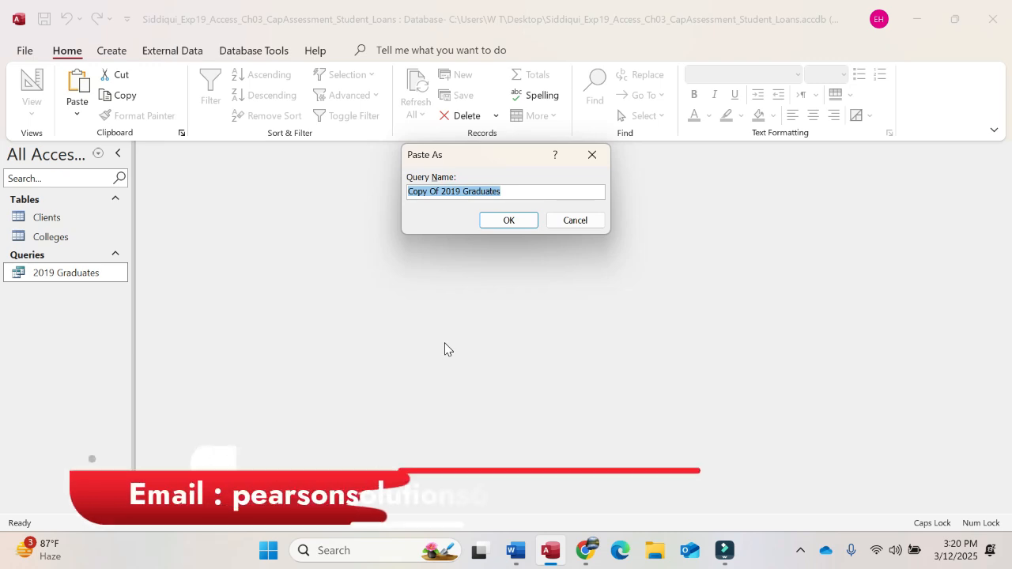
click(514, 551)
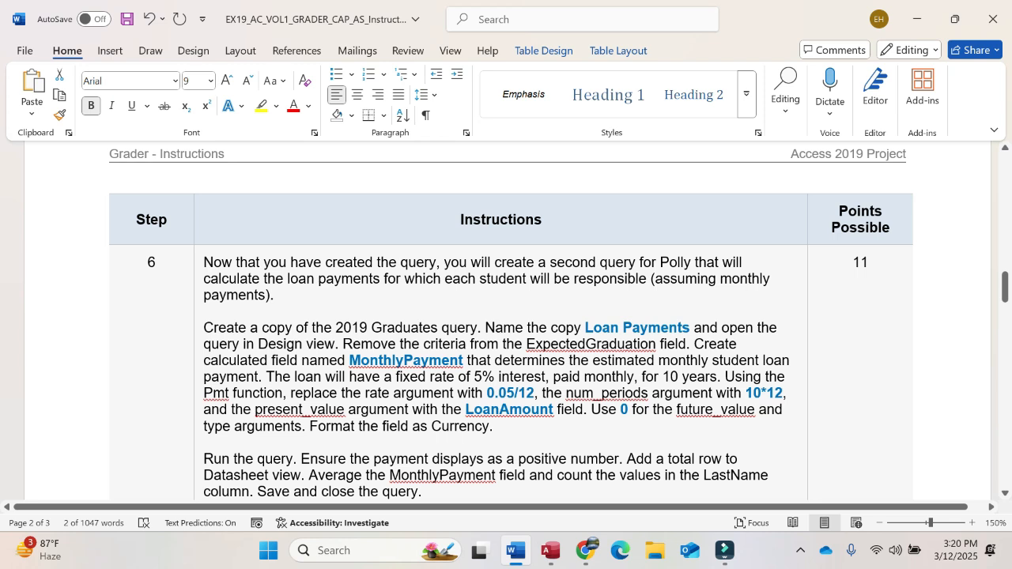
drag(584, 327, 686, 327)
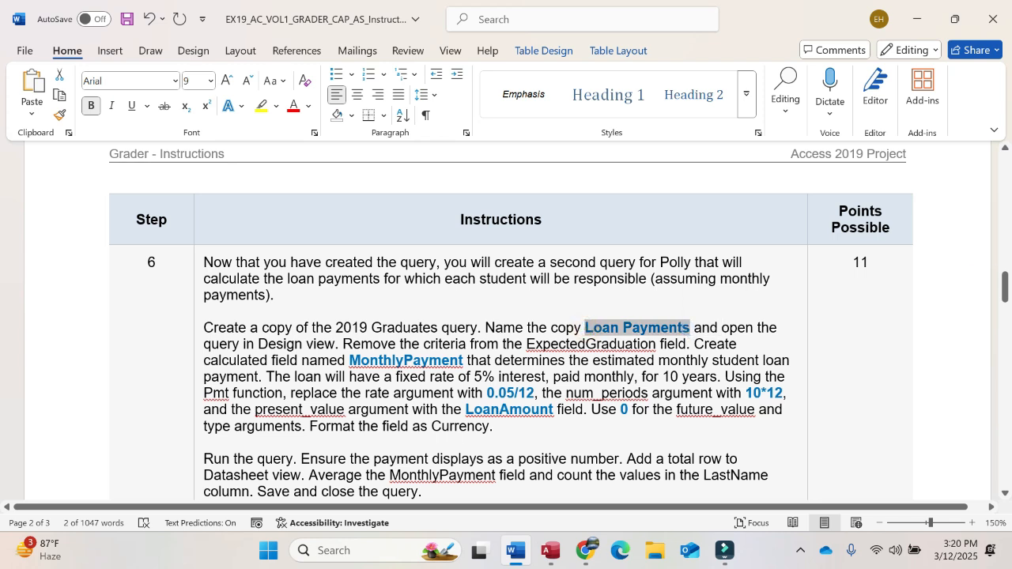
key(ctrl+c)
key(alt+Tab)
key(ctrl+v)
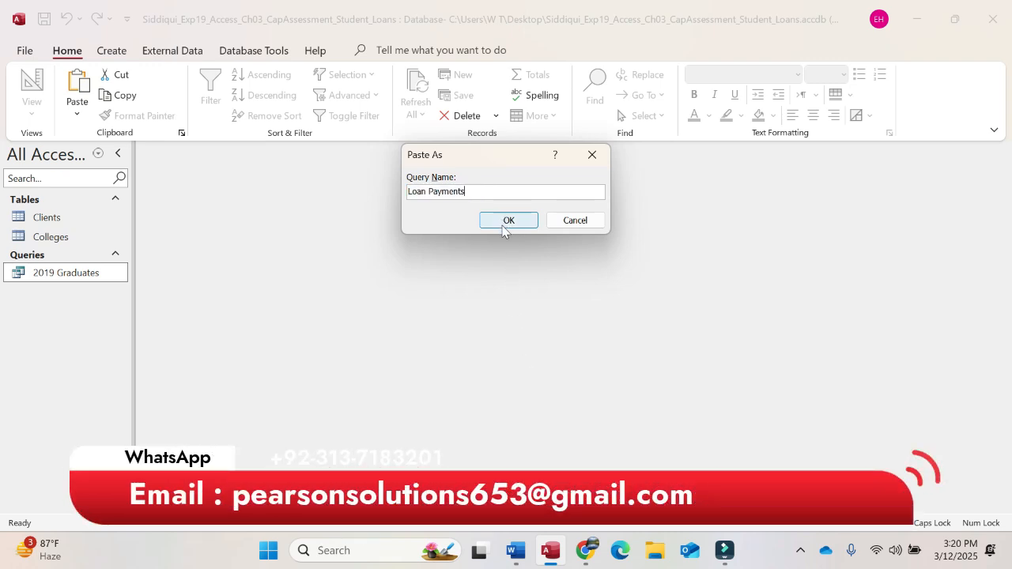
click(505, 224)
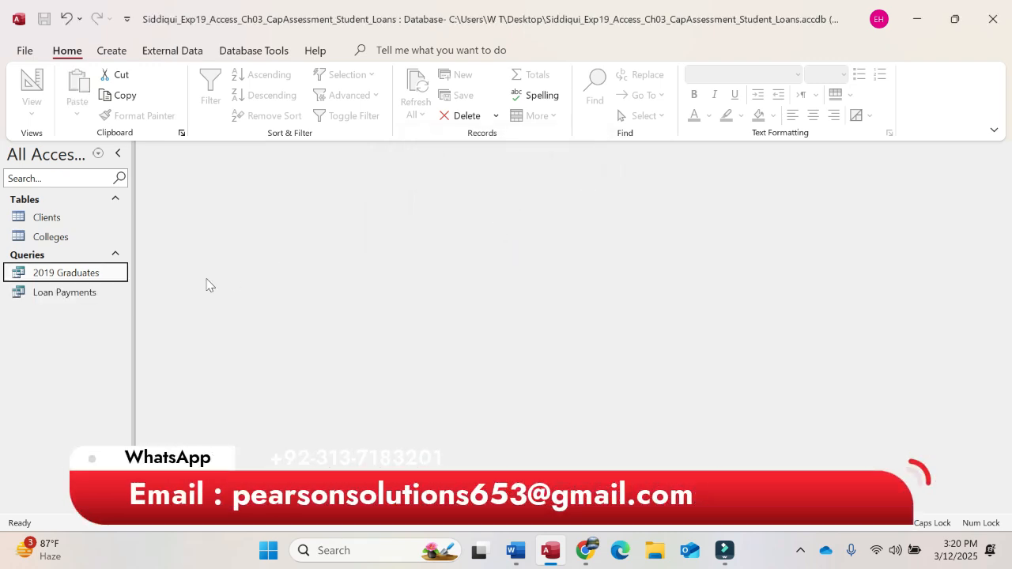
Check the step 6 instructions in Word and open the Loan Payments query in Design view in Access
click(60, 294)
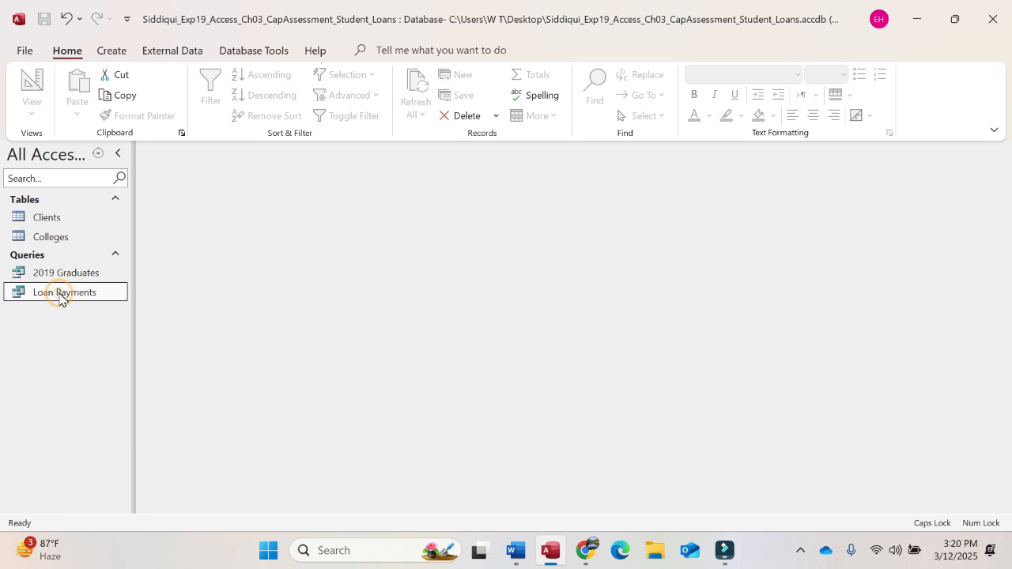
click(514, 551)
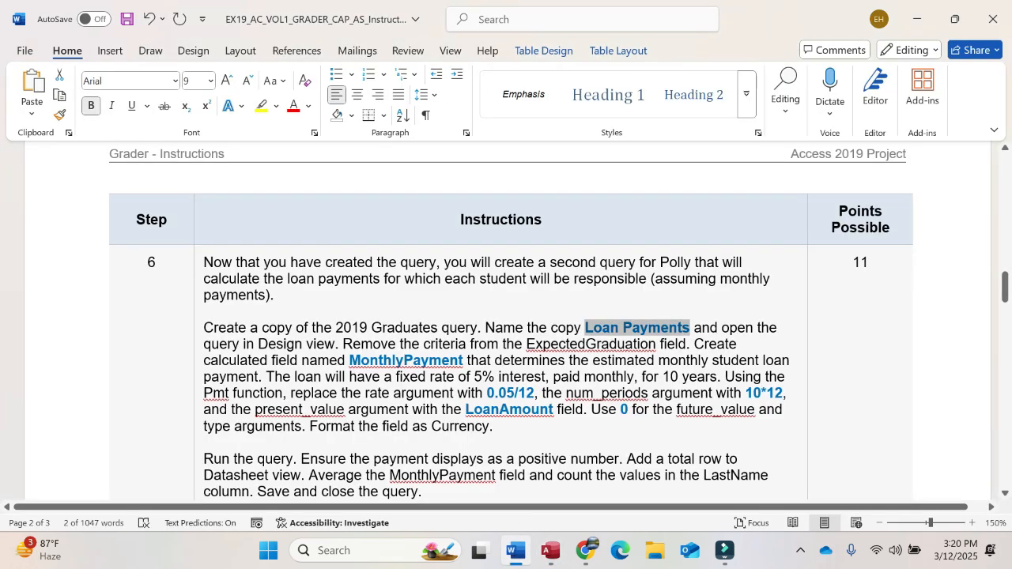
click(551, 551)
right_click(65, 303)
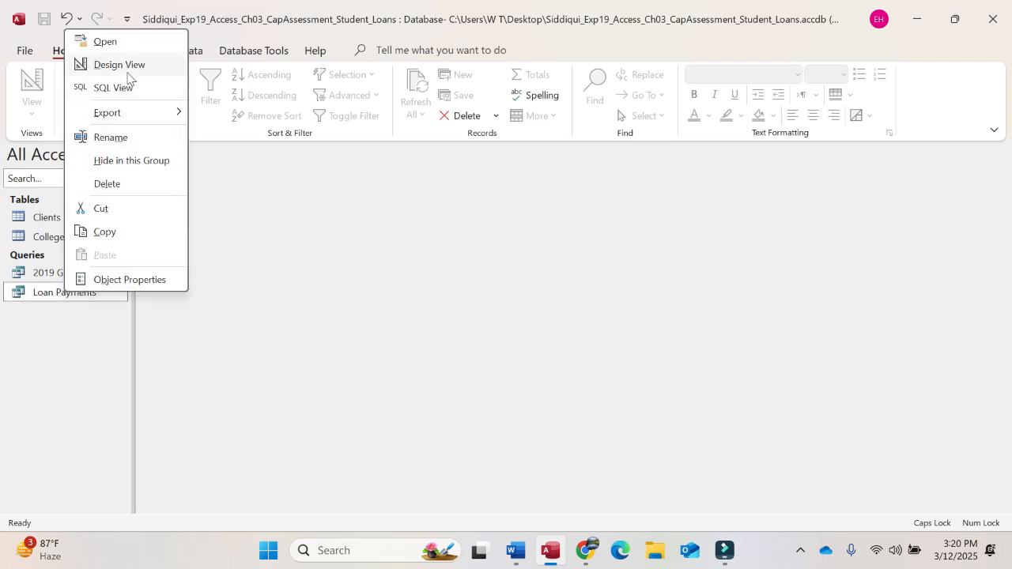
click(115, 65)
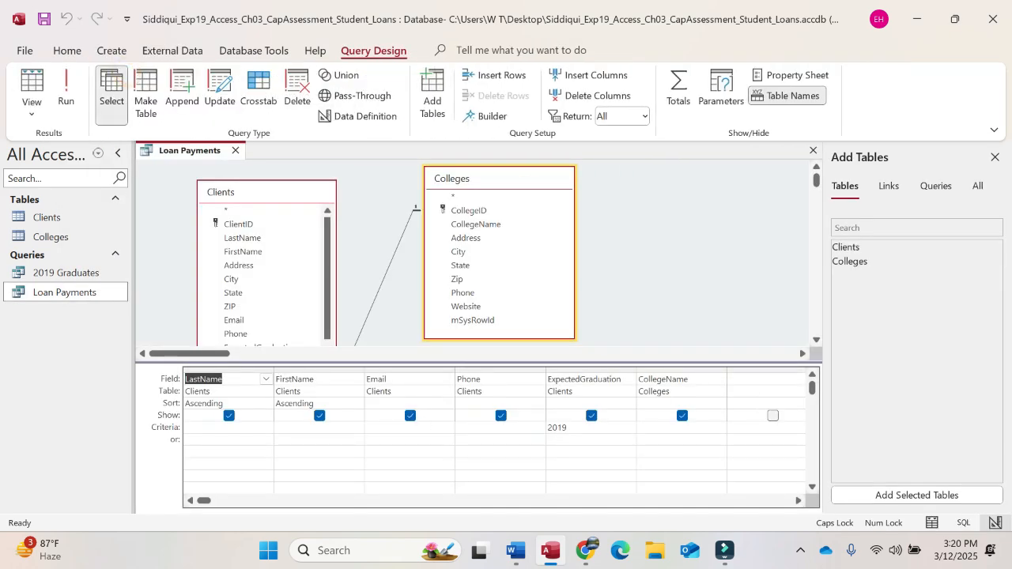
Highlight "from the ExpectedGraduation field" in yellow in Word and clear the ExpectedGraduation criterion in the Access query
click(515, 552)
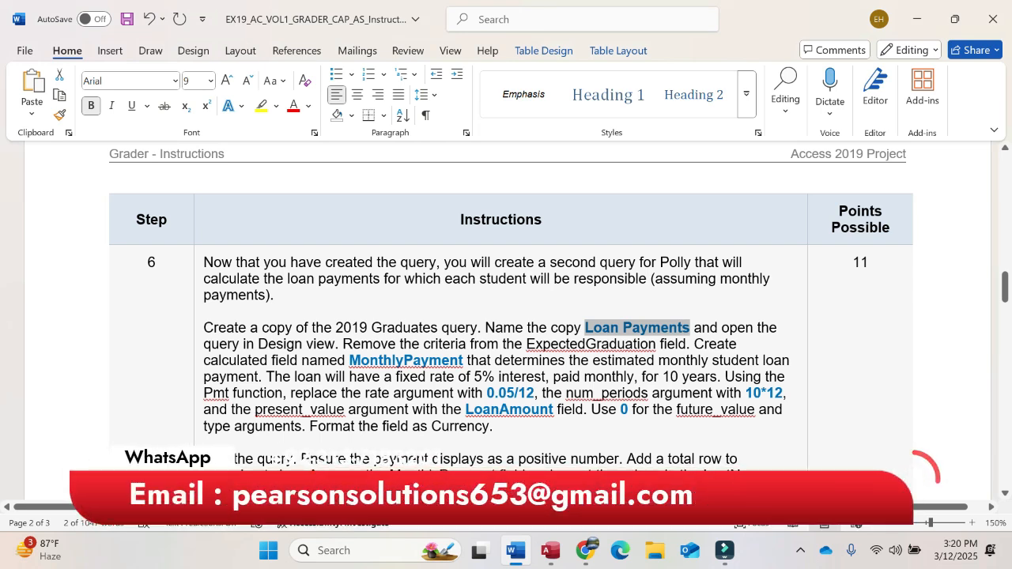
drag(471, 345, 686, 344)
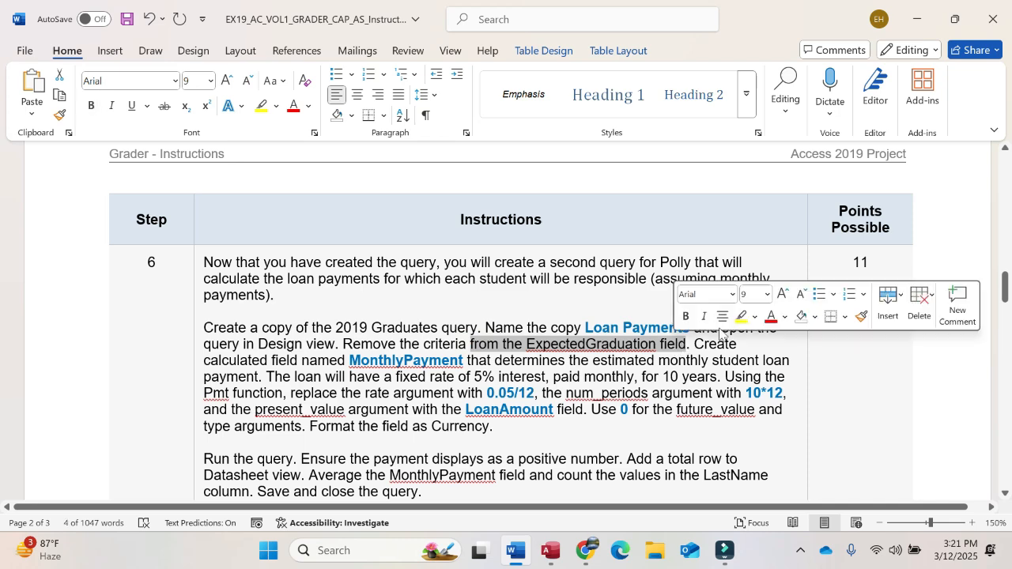
click(741, 316)
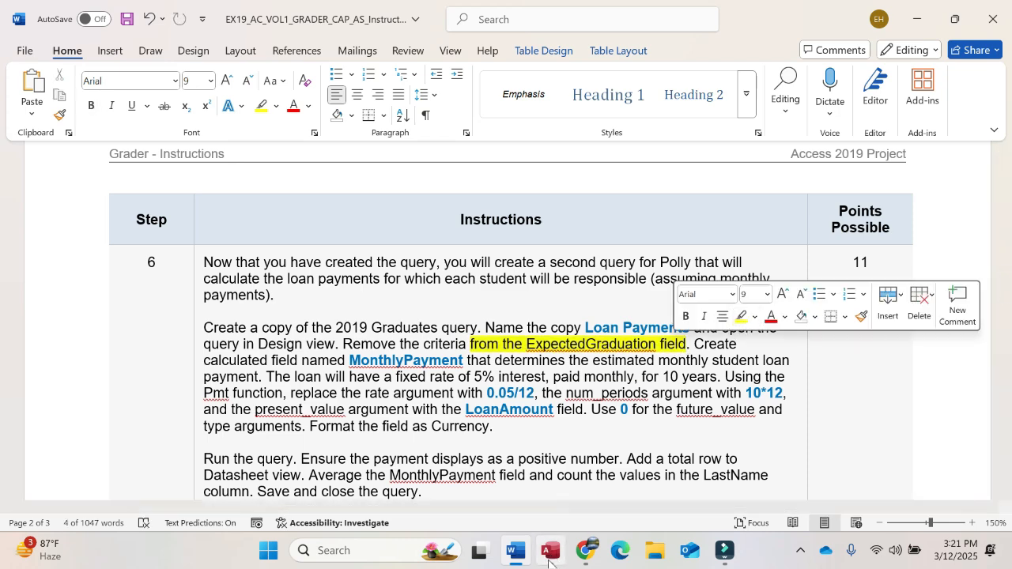
click(549, 553)
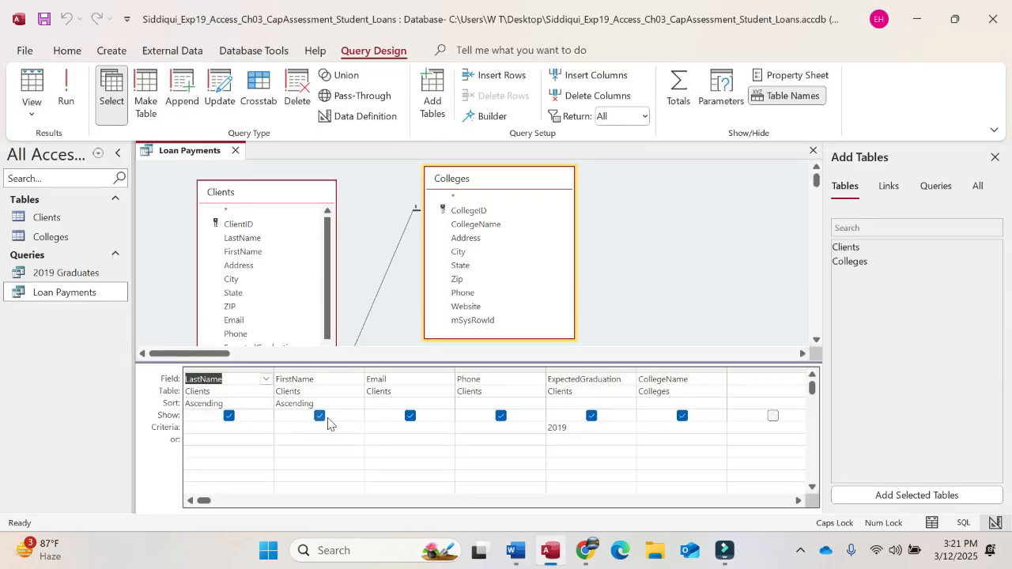
click(562, 427)
key(BackSpace)
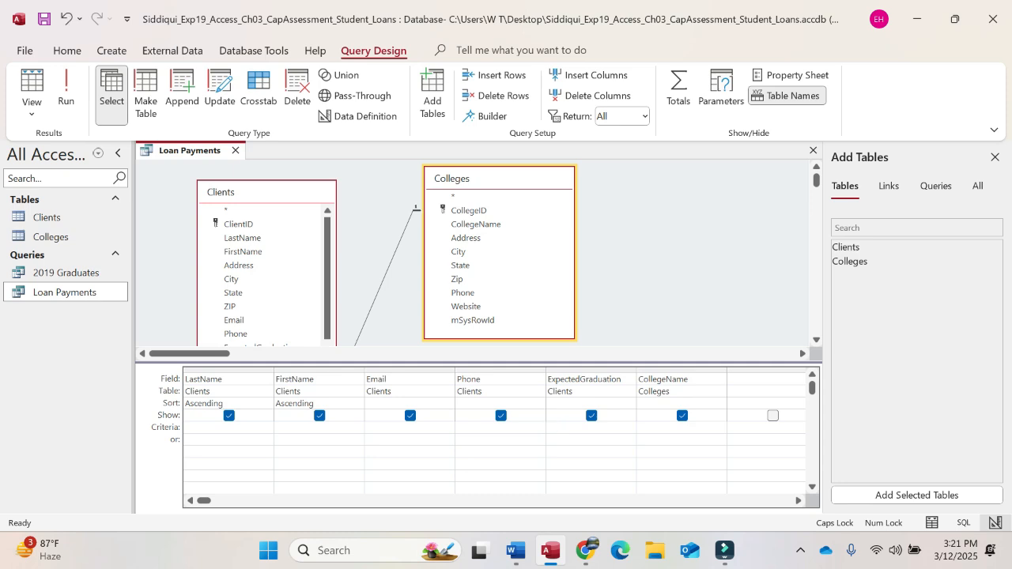
Look up the calculated field's name in Word and begin its expression with "MonthlyPayment:" in Access's Expression Builder for the empty query column
click(520, 550)
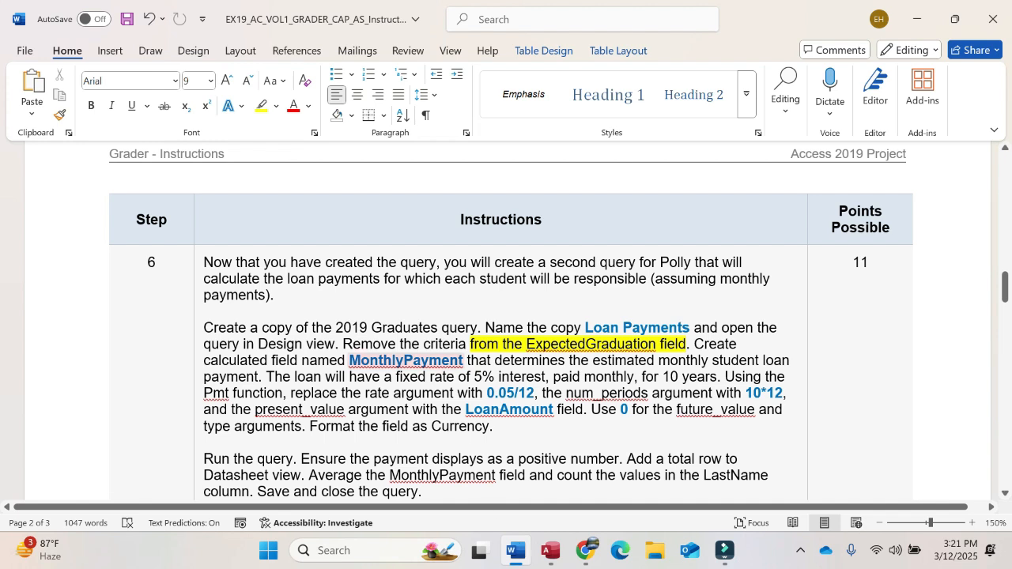
double_click(423, 362)
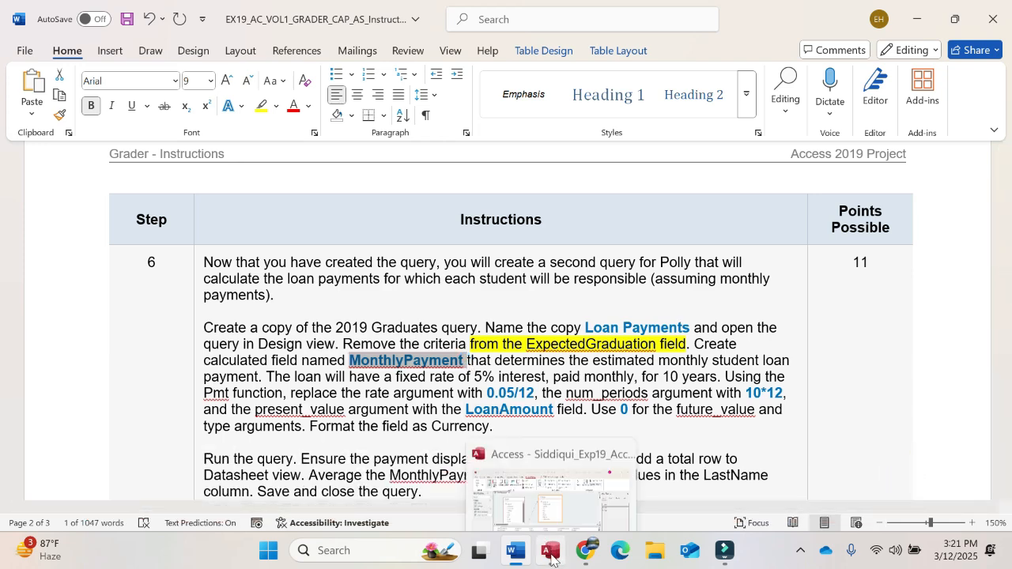
click(551, 560)
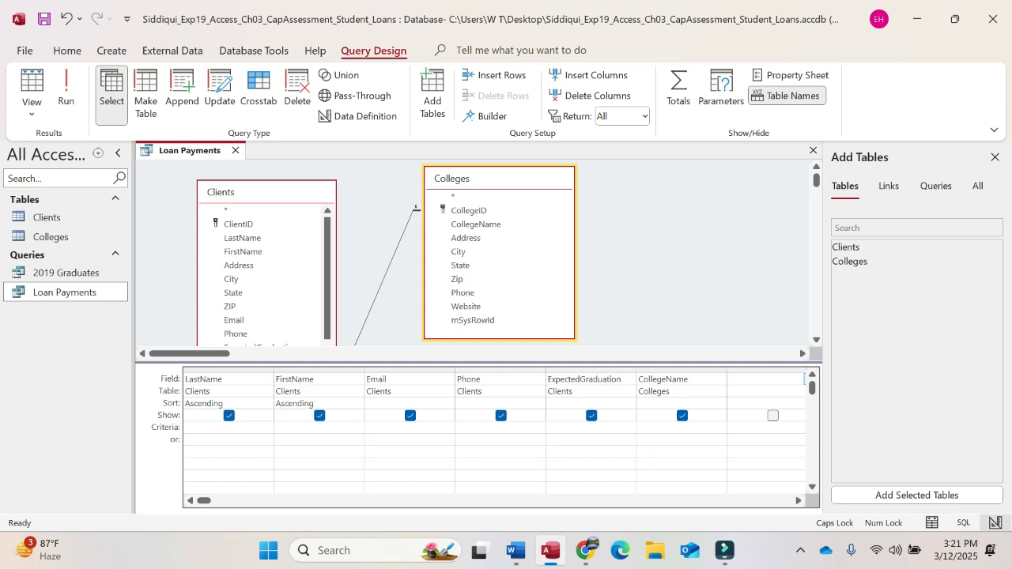
click(488, 119)
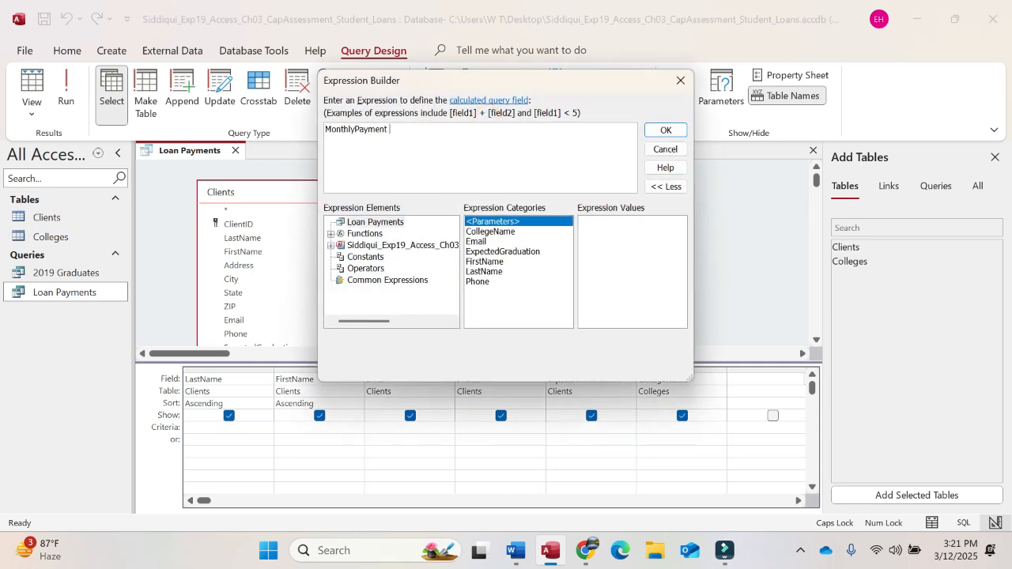
text(MonthlyPayment:)
In the Word instructions for step 6, highlight "Using the Pmt function," in yellow
click(524, 552)
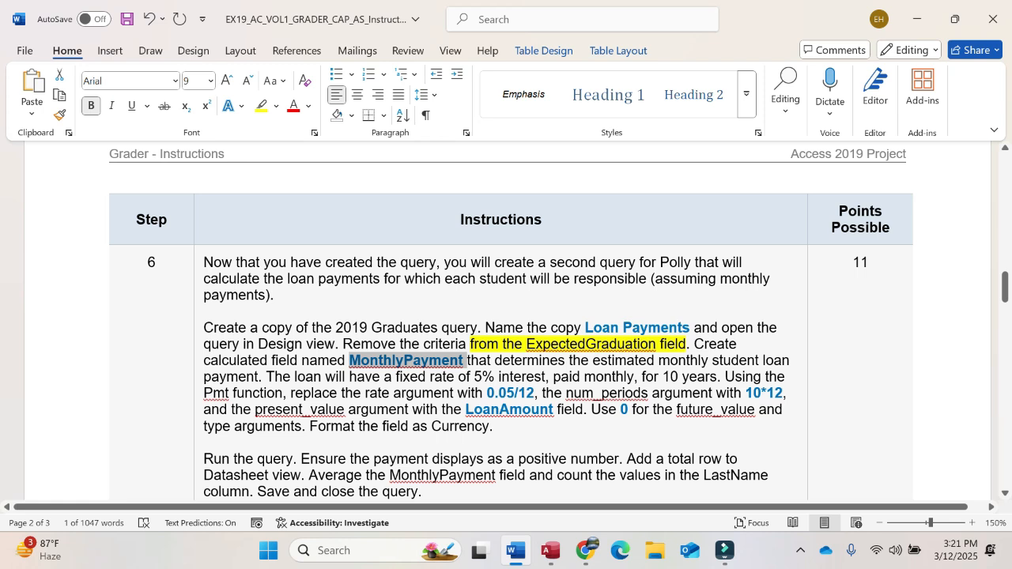
drag(724, 376, 285, 393)
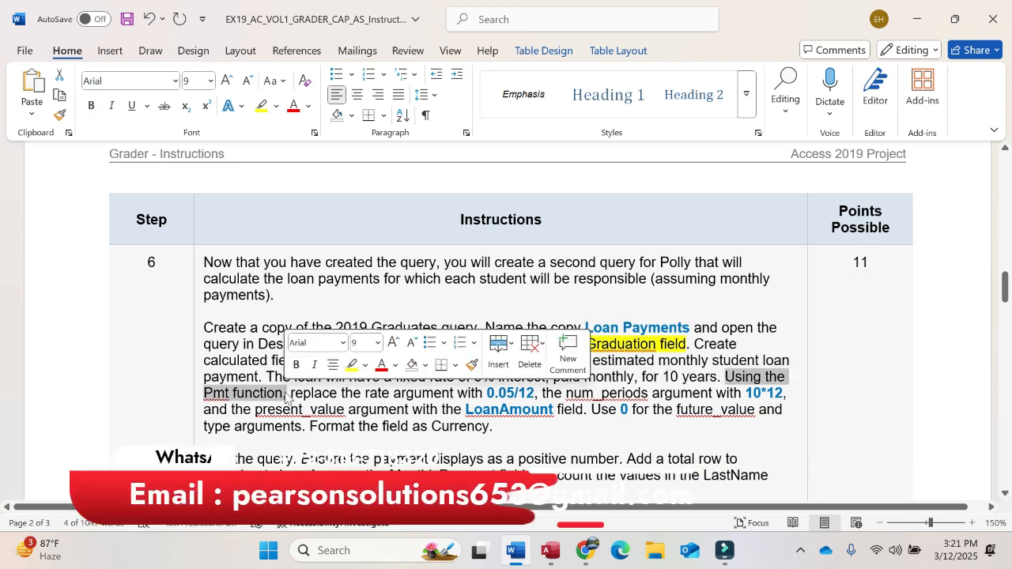
click(353, 366)
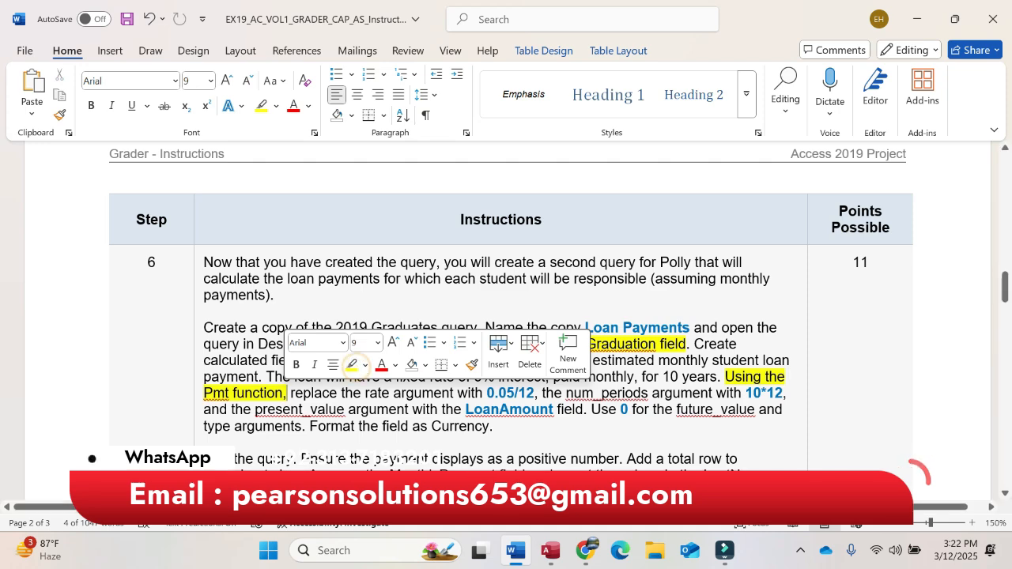
Back in Access, insert the built-in financial function Pmt after "MonthlyPayment:" in the expression
click(550, 550)
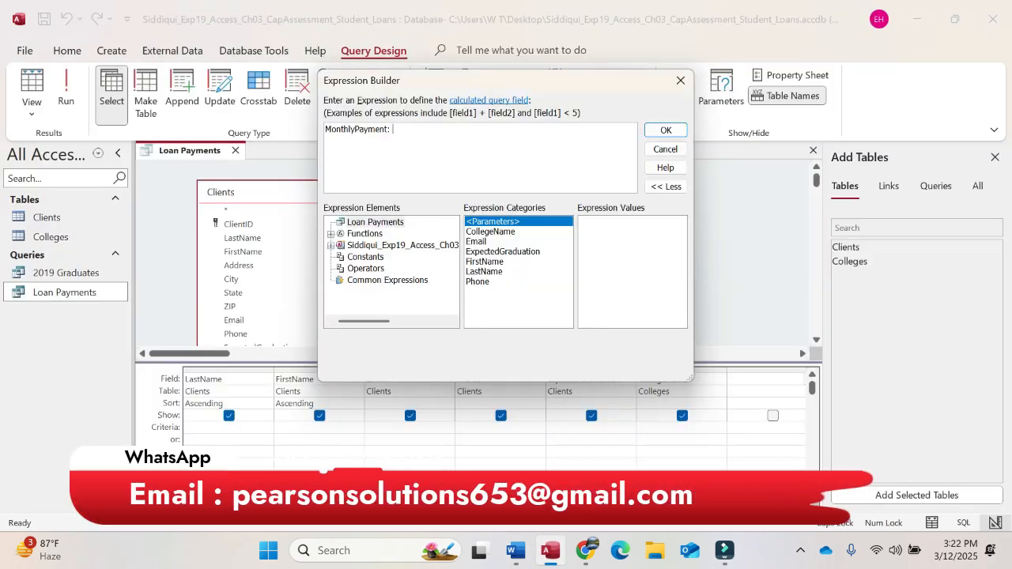
click(331, 234)
click(365, 244)
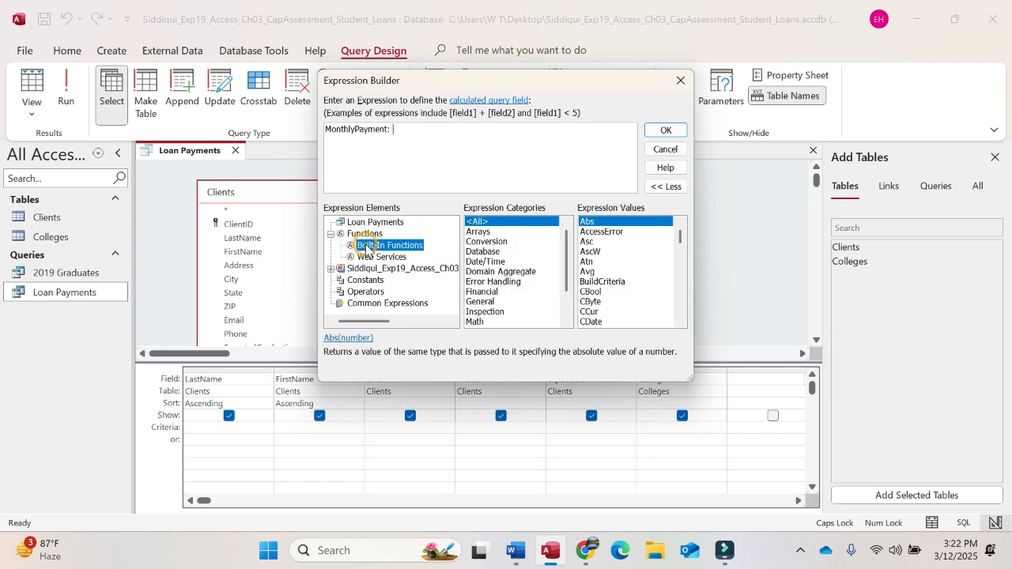
click(484, 291)
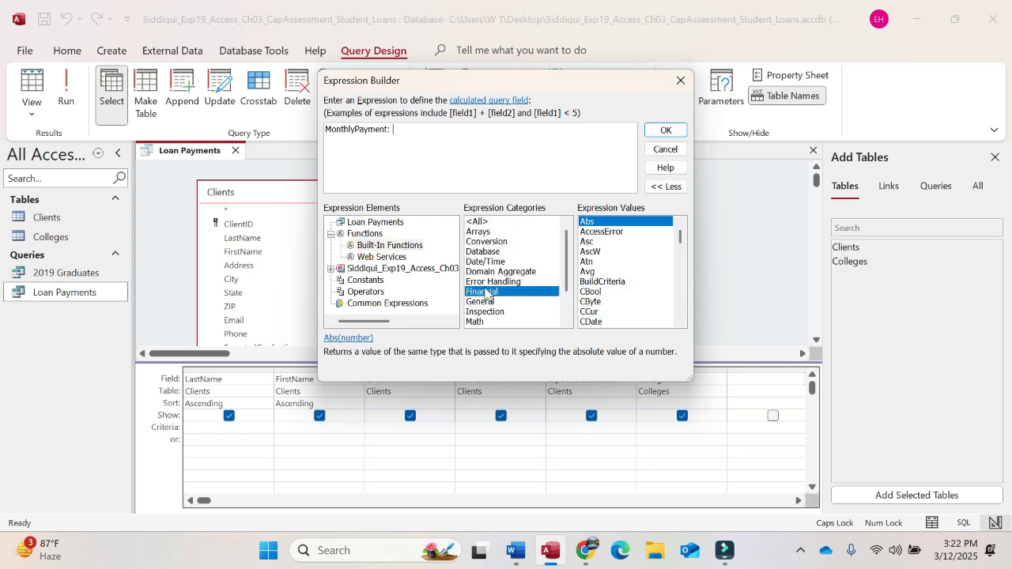
click(586, 292)
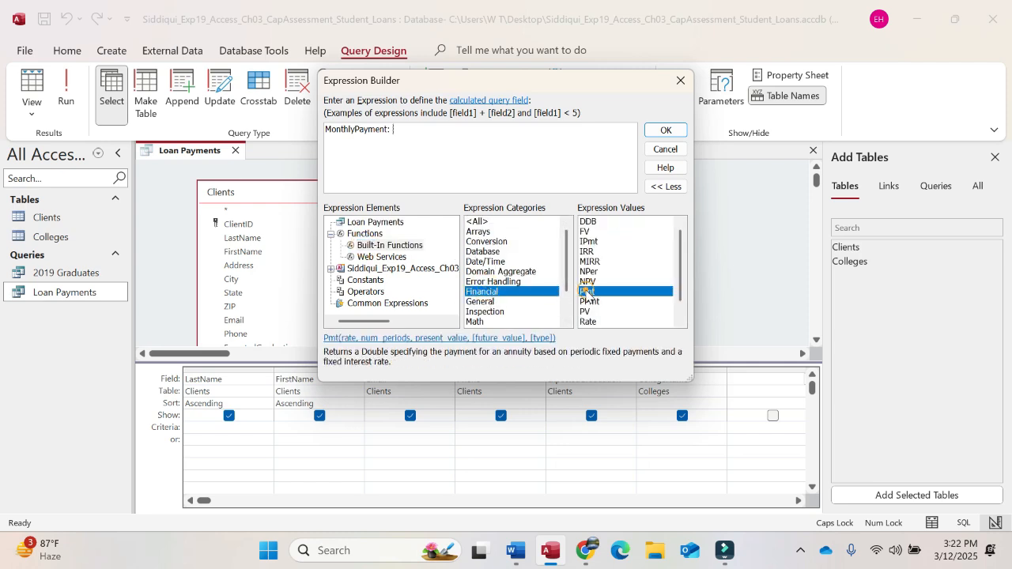
double_click(587, 292)
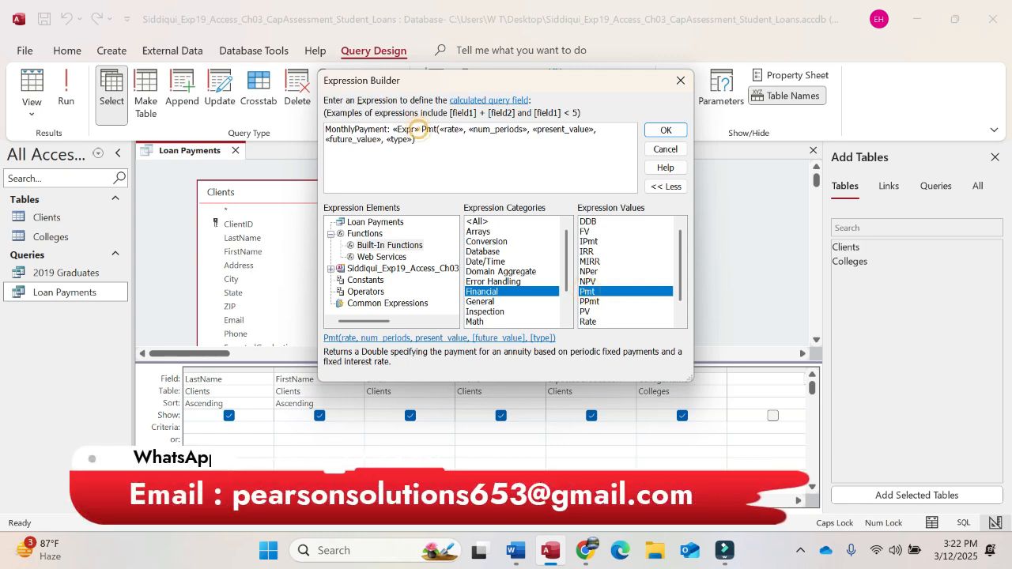
Remove the «Expr» placeholder in front of Pmt in the MonthlyPayment expression
click(420, 130)
key(BackSpace)
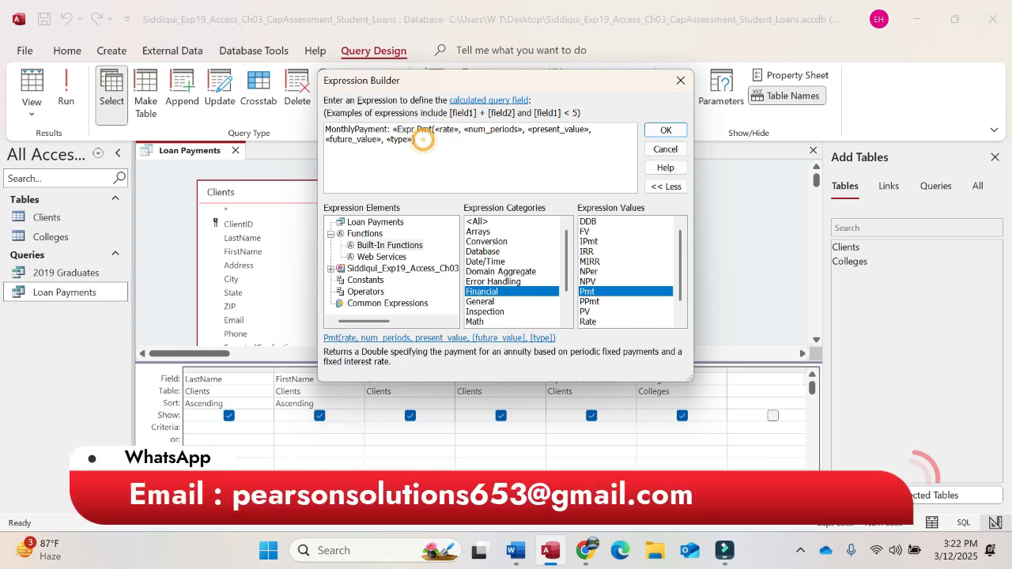
click(393, 129)
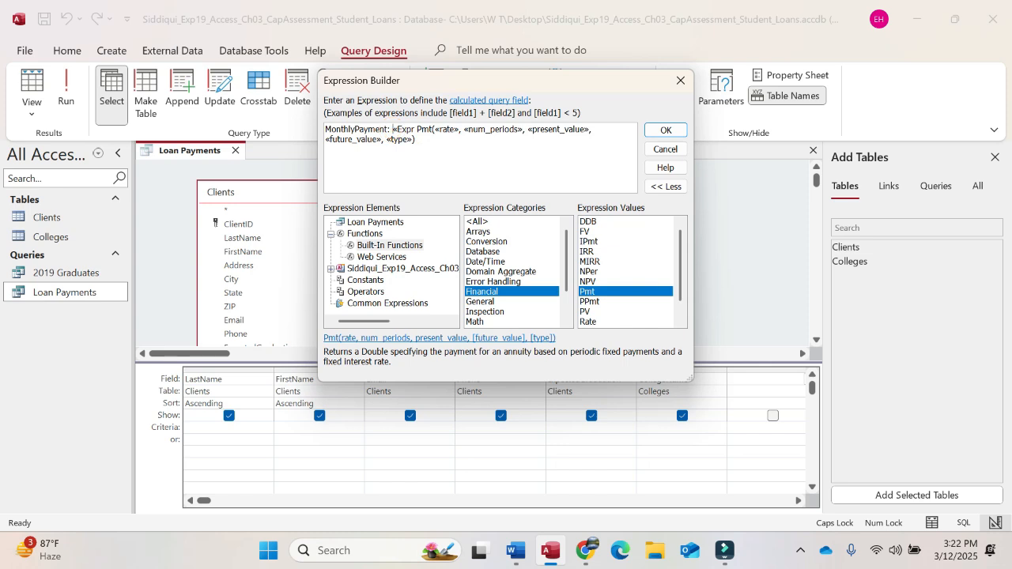
drag(393, 129, 417, 132)
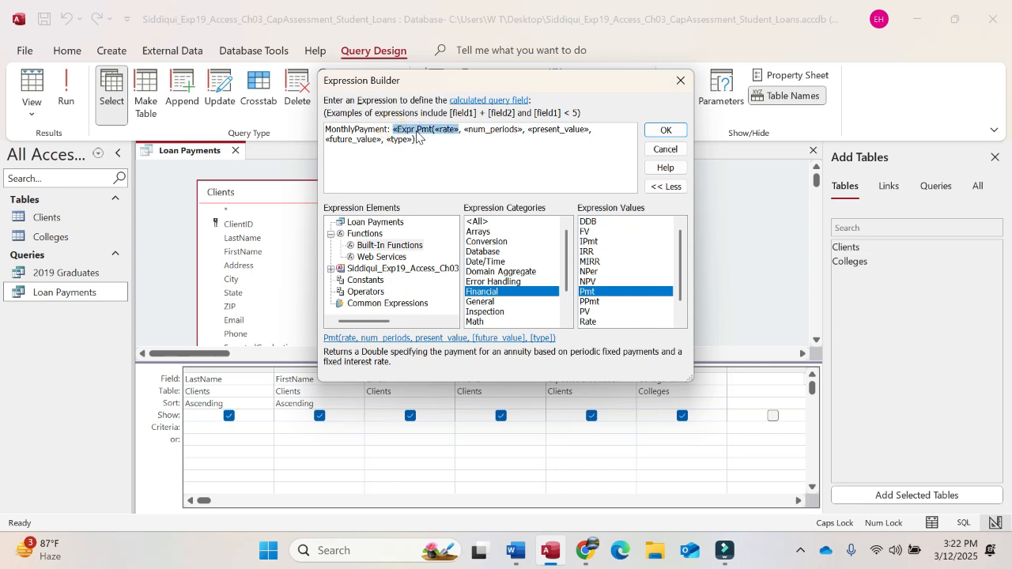
click(393, 129)
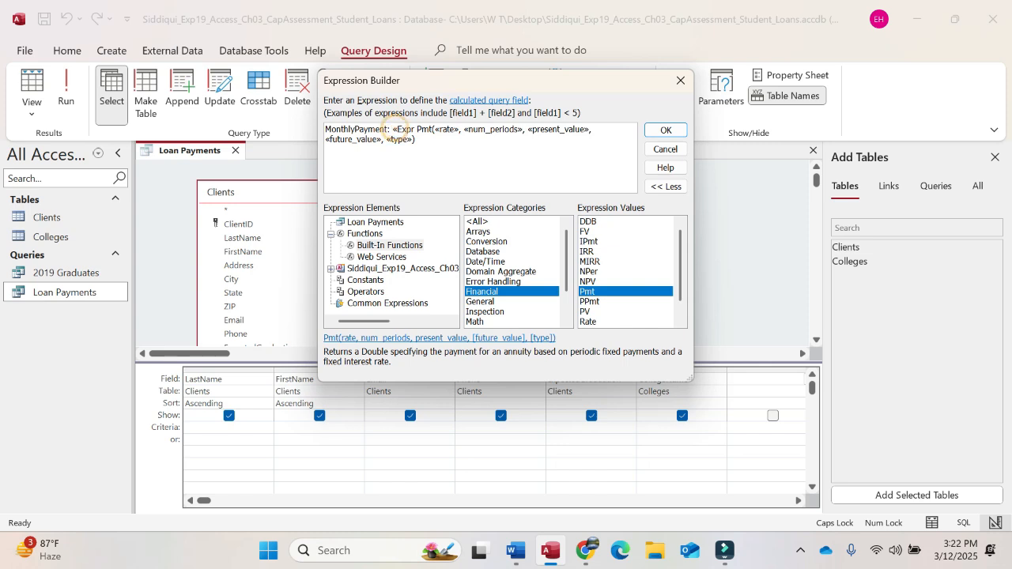
drag(393, 128, 411, 134)
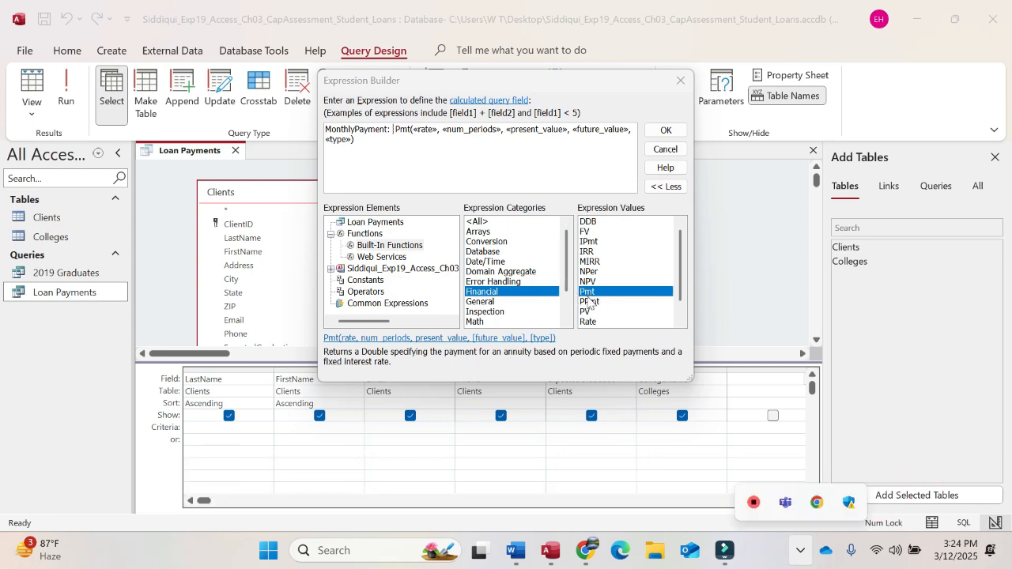
Copy 0.05/12 from step 6 of the Word instructions and paste it over Pmt's rate argument in Access
click(527, 544)
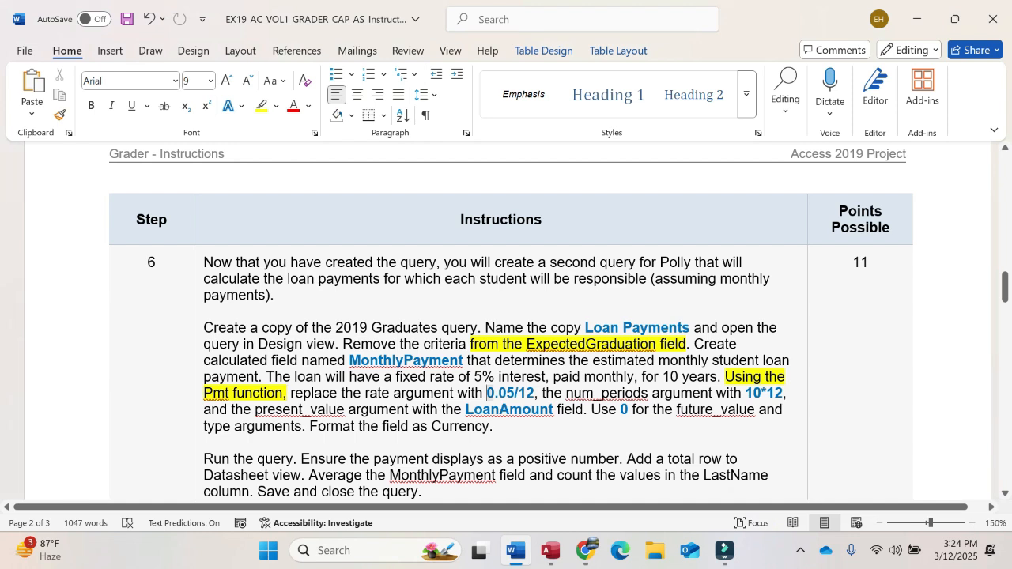
drag(487, 393, 524, 393)
key(ctrl+c)
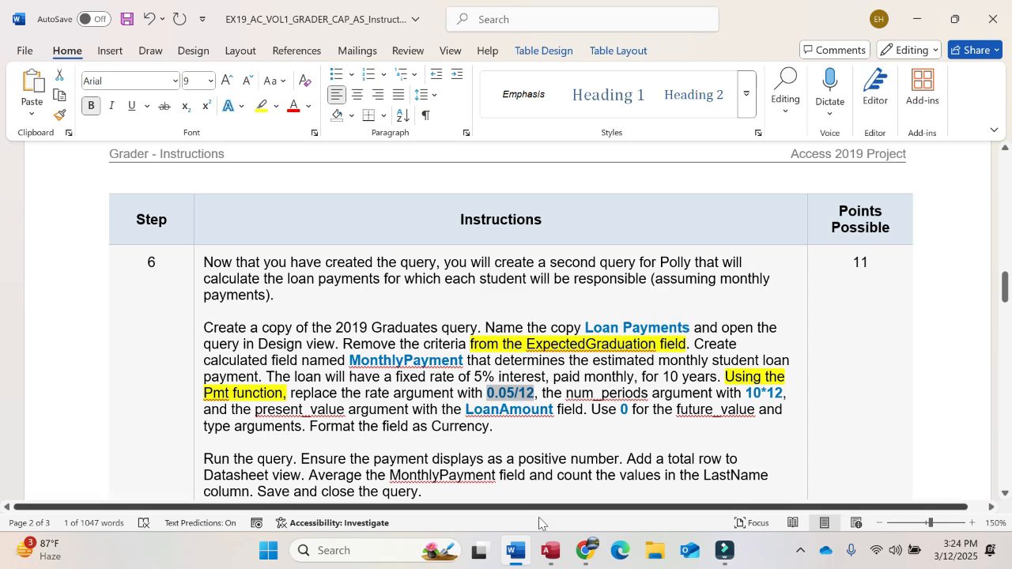
click(551, 550)
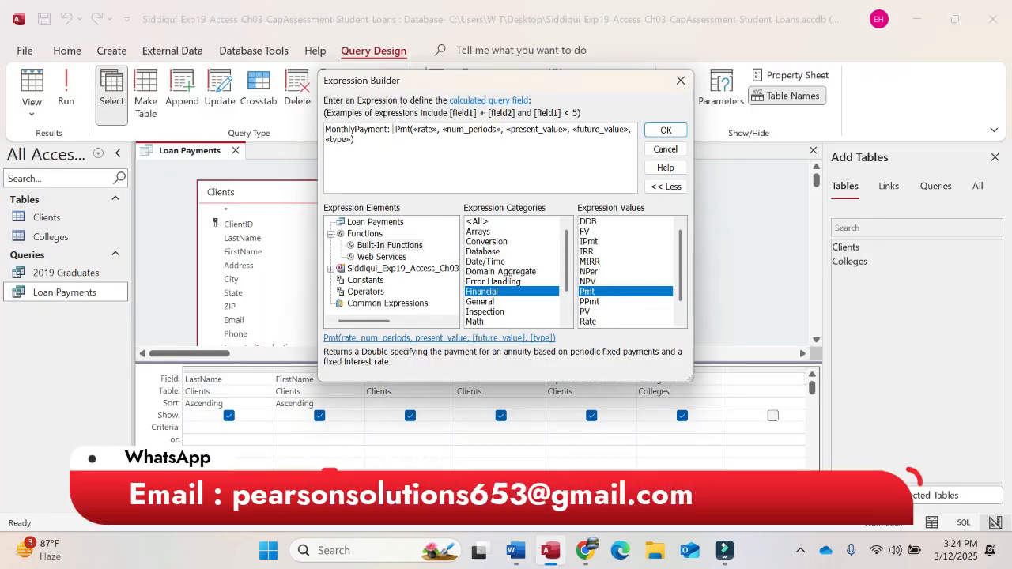
click(419, 129)
key(ctrl+v)
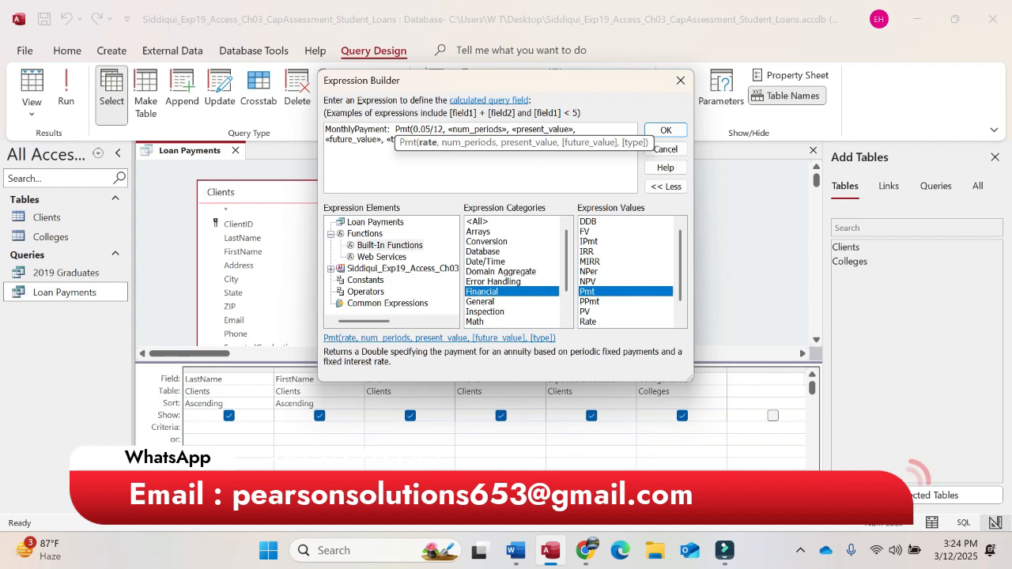
Check step 6 in Word for the number of periods and replace Pmt's num_periods argument with 10*12 in Access
click(477, 128)
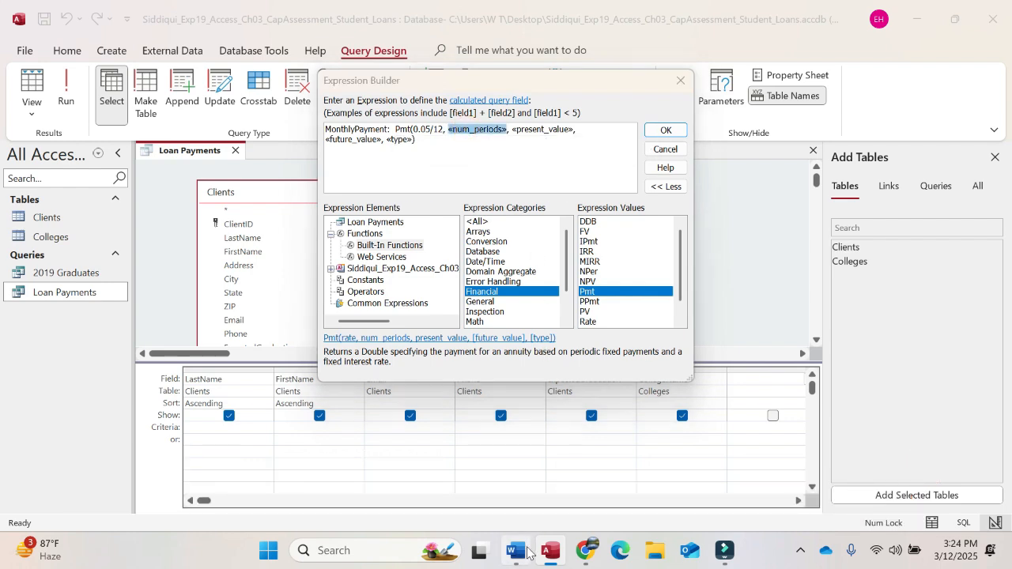
click(527, 552)
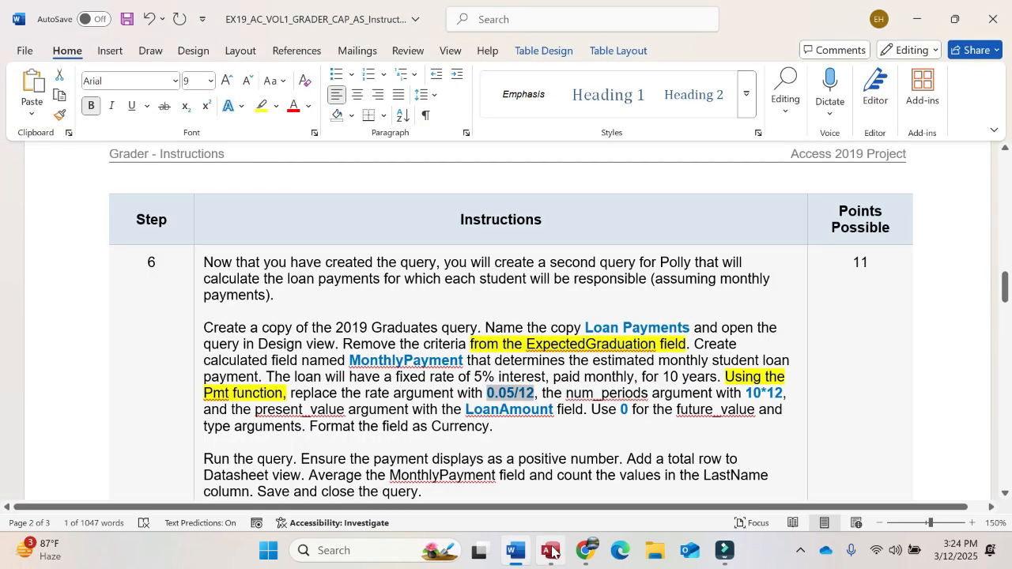
mouse_move(551, 552)
click(510, 417)
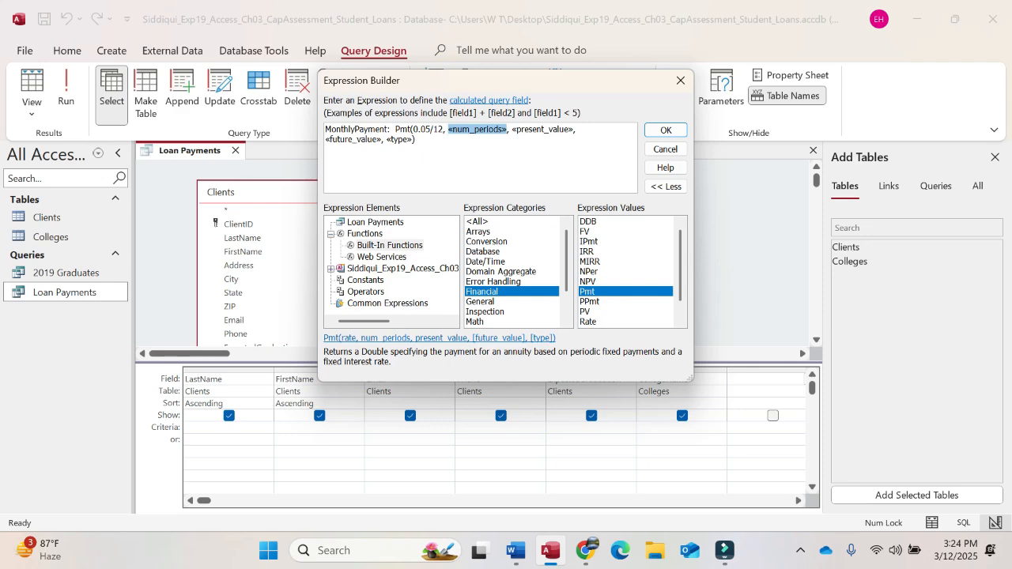
text(10)
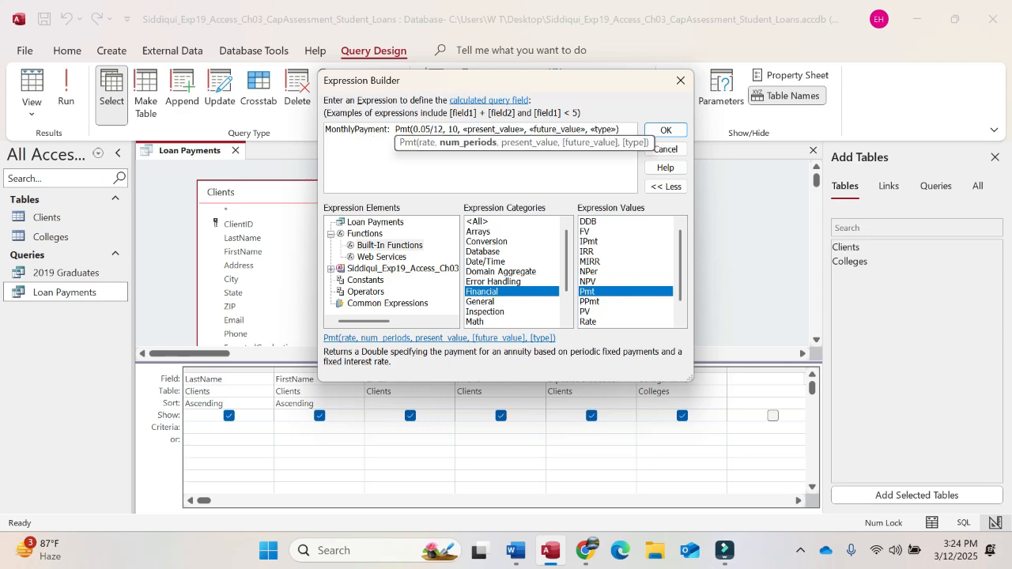
text(*12)
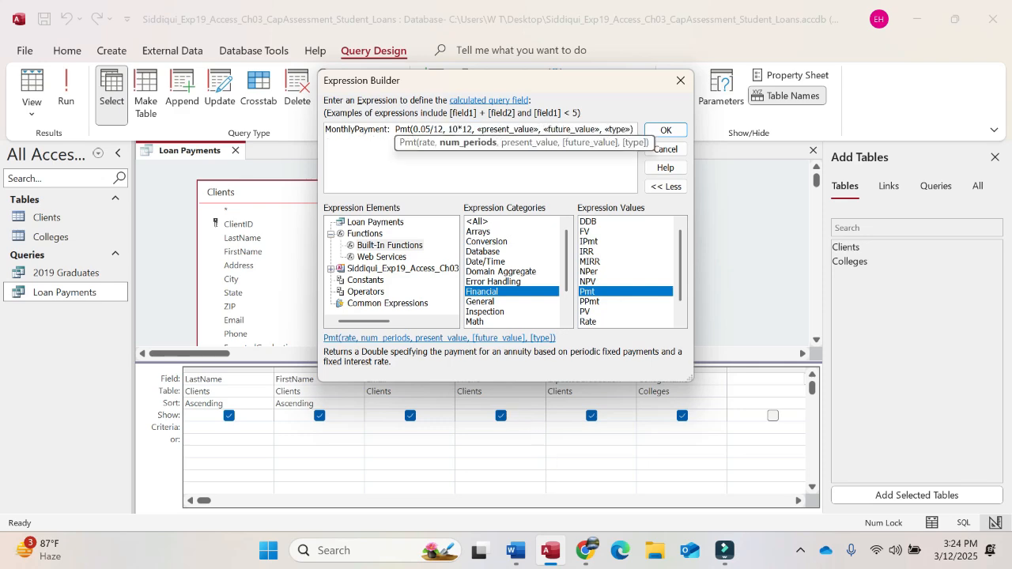
Look up the present value field in Word and replace Pmt's present_value argument with [LoanAmount] in Access
click(516, 552)
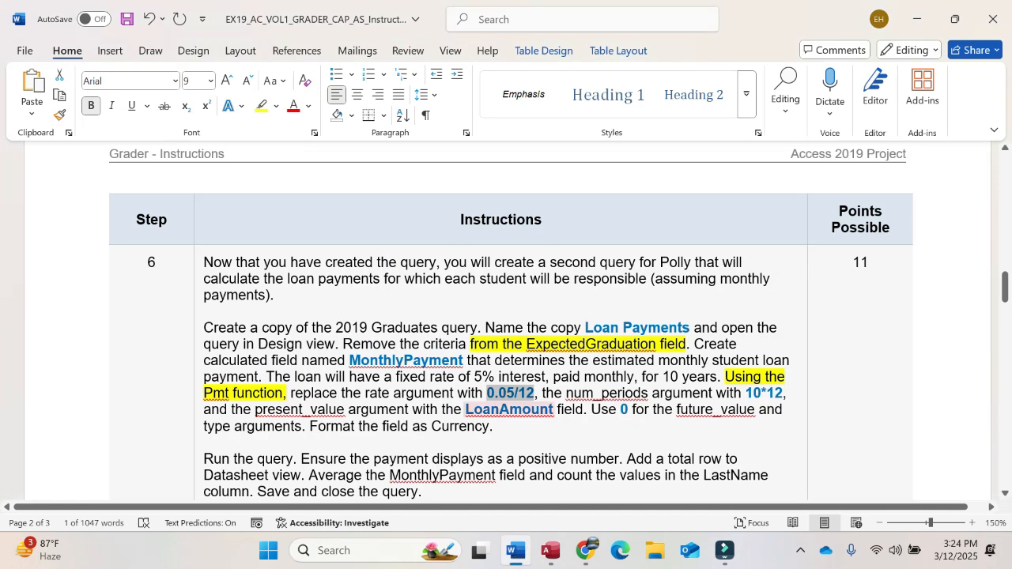
drag(466, 409, 552, 409)
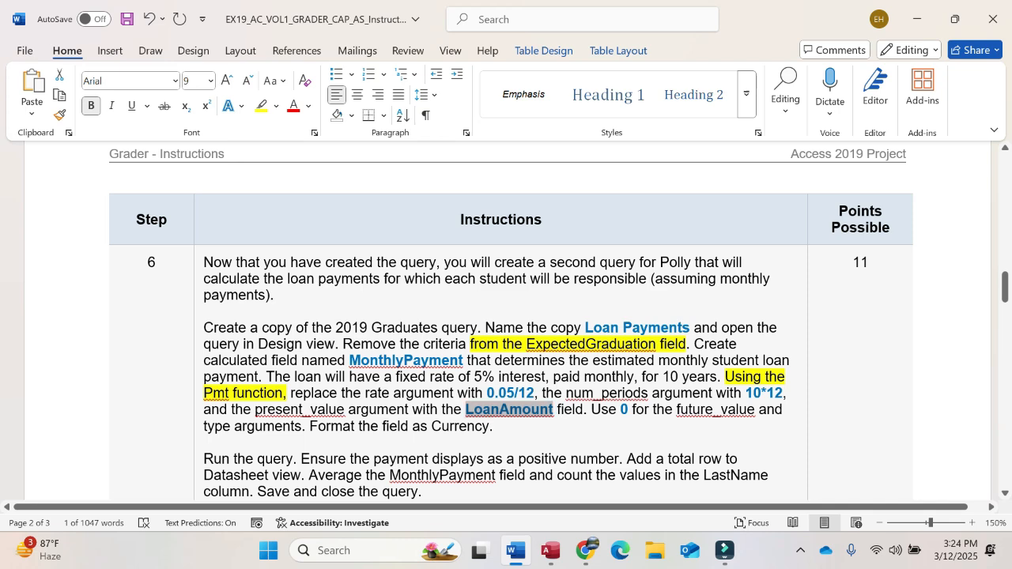
click(551, 552)
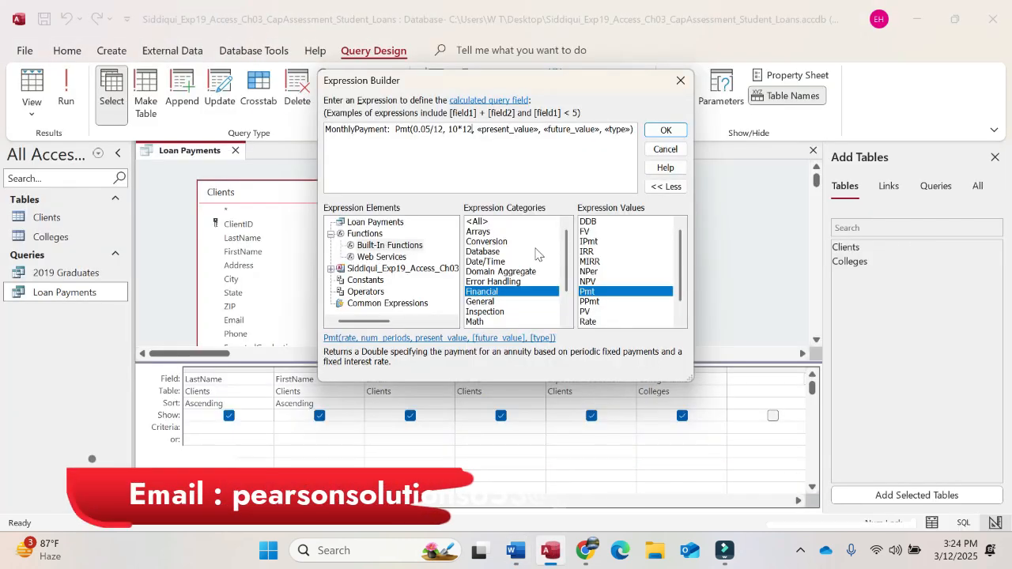
click(506, 130)
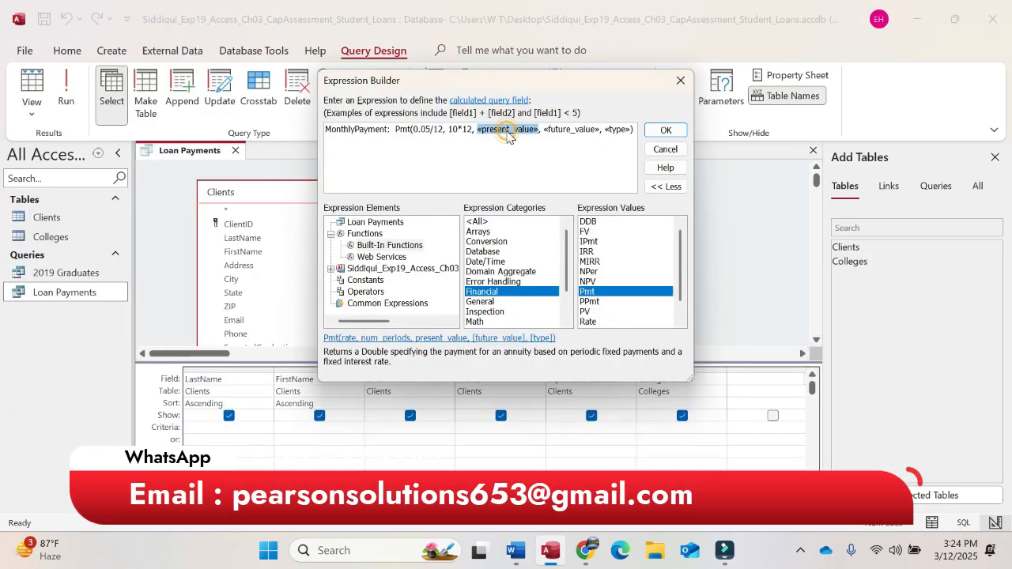
text([)
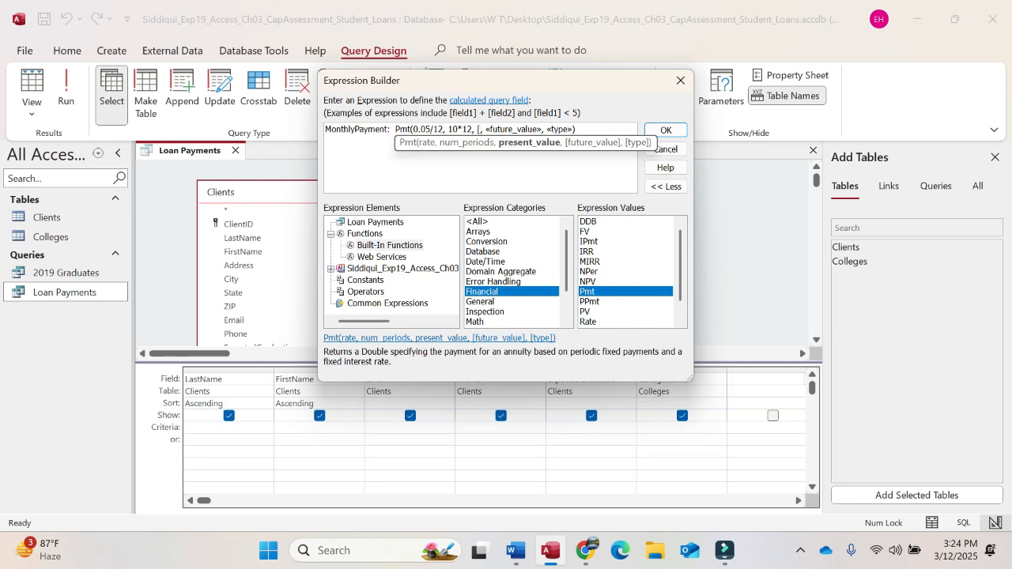
text(LoanAmount)
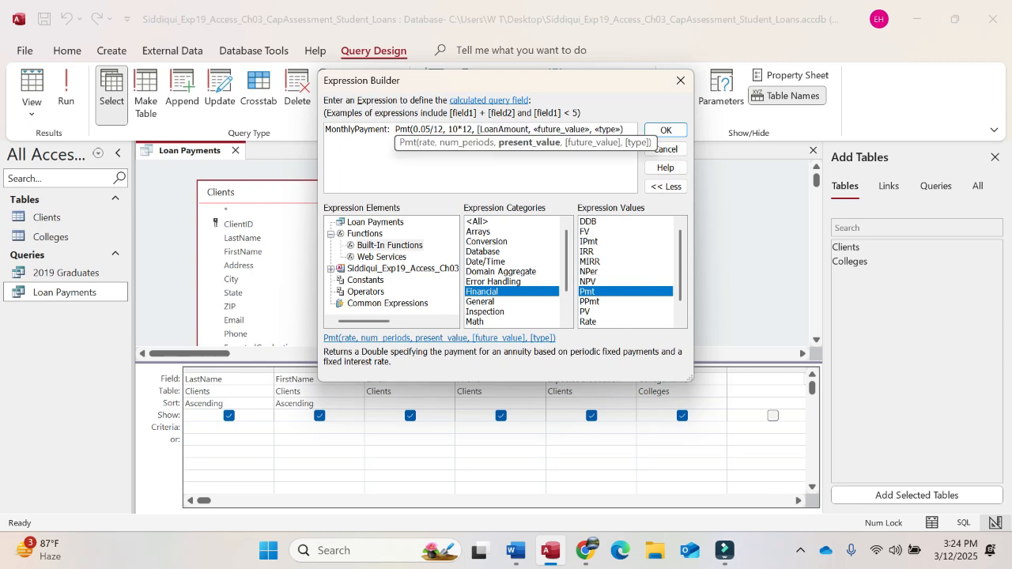
text(])
Set Pmt's future_value and type arguments to 0 as Word instructs, then accept the expression in Access and dismiss Add Tables
click(512, 553)
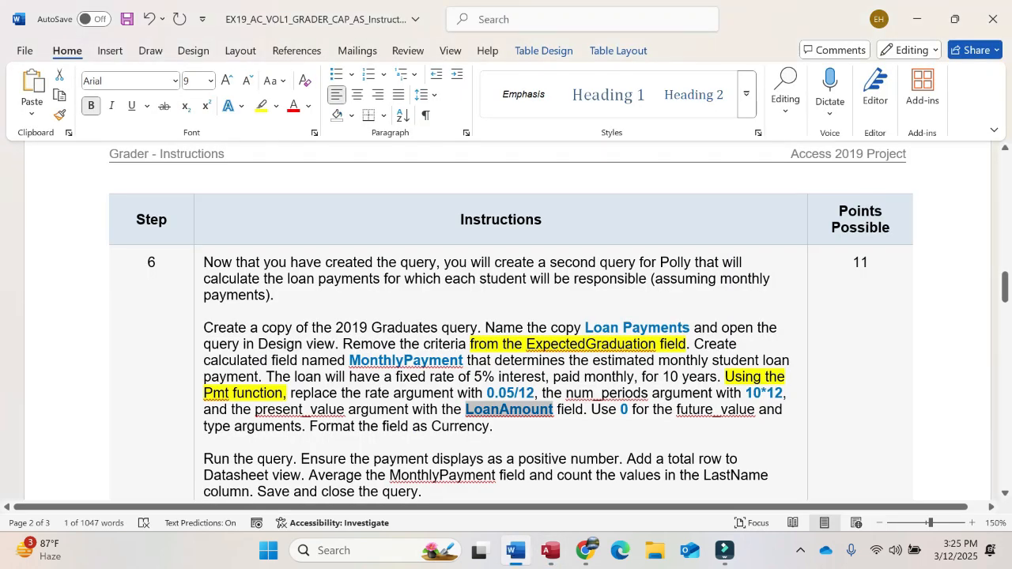
click(551, 551)
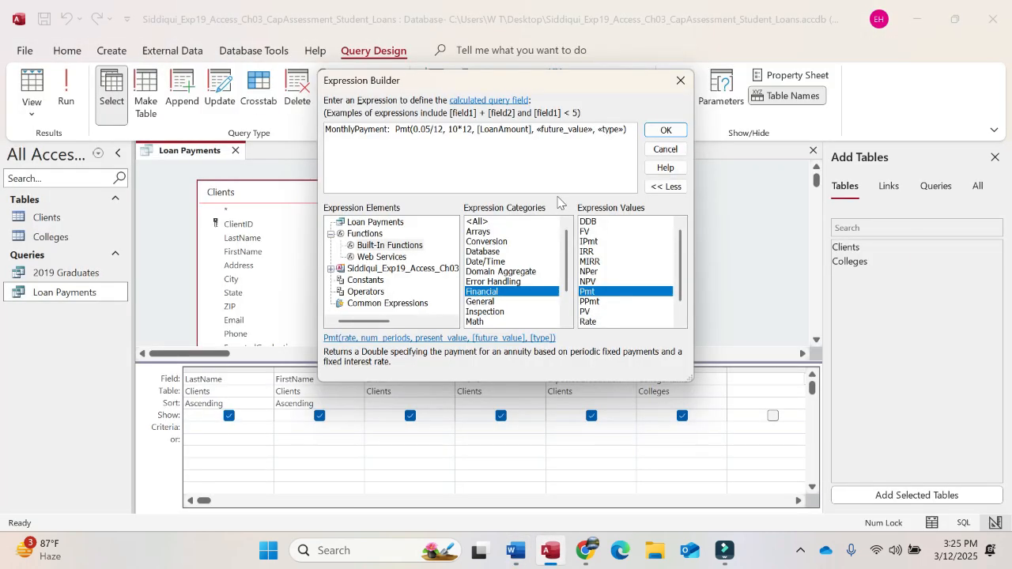
click(563, 131)
text(0)
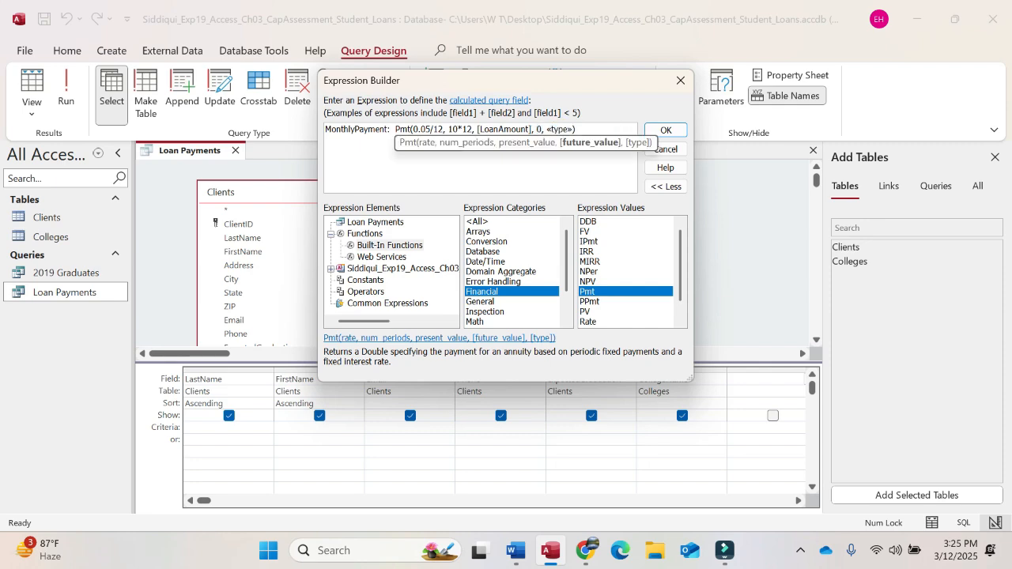
click(561, 131)
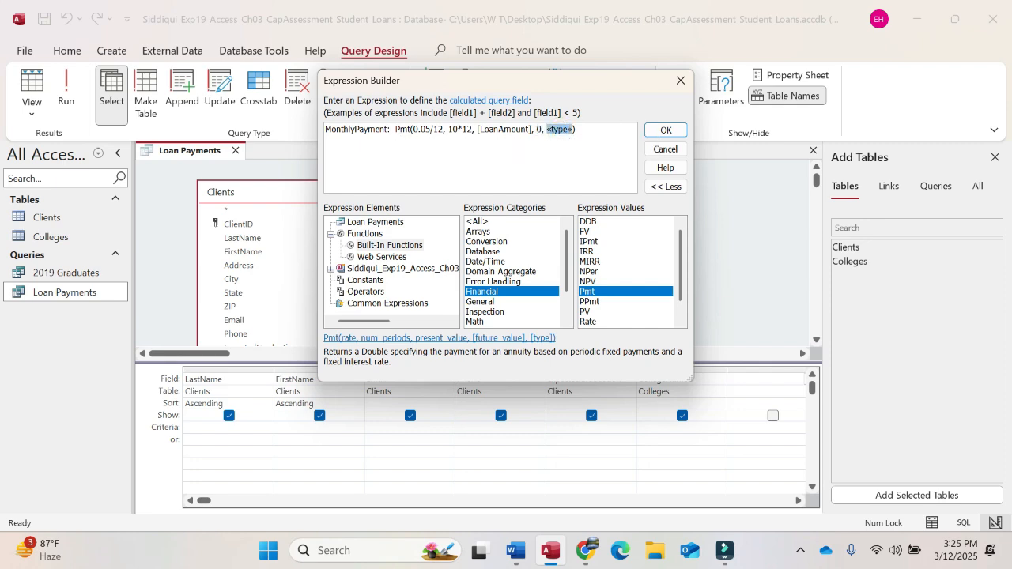
text(0)
click(659, 132)
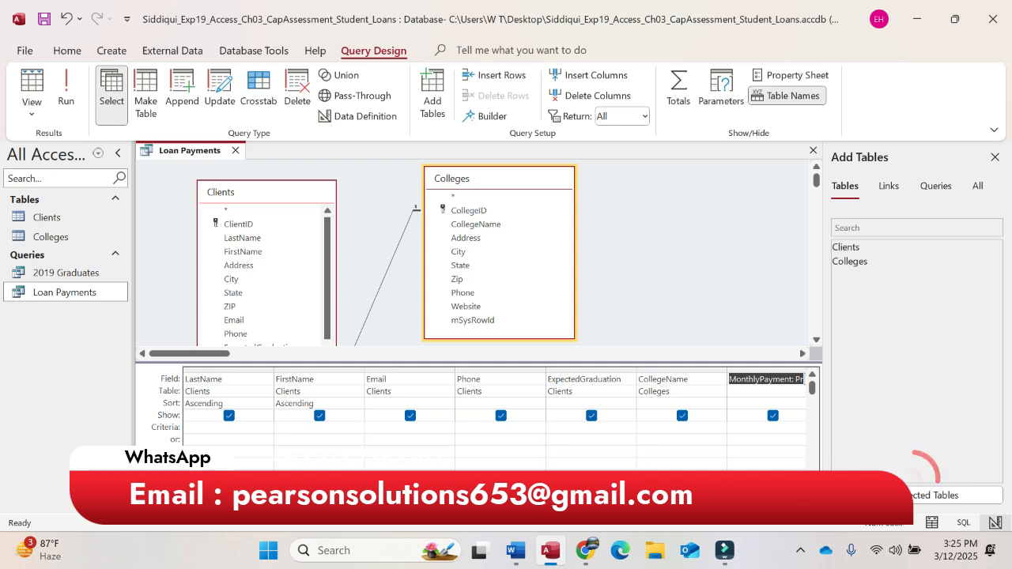
click(994, 157)
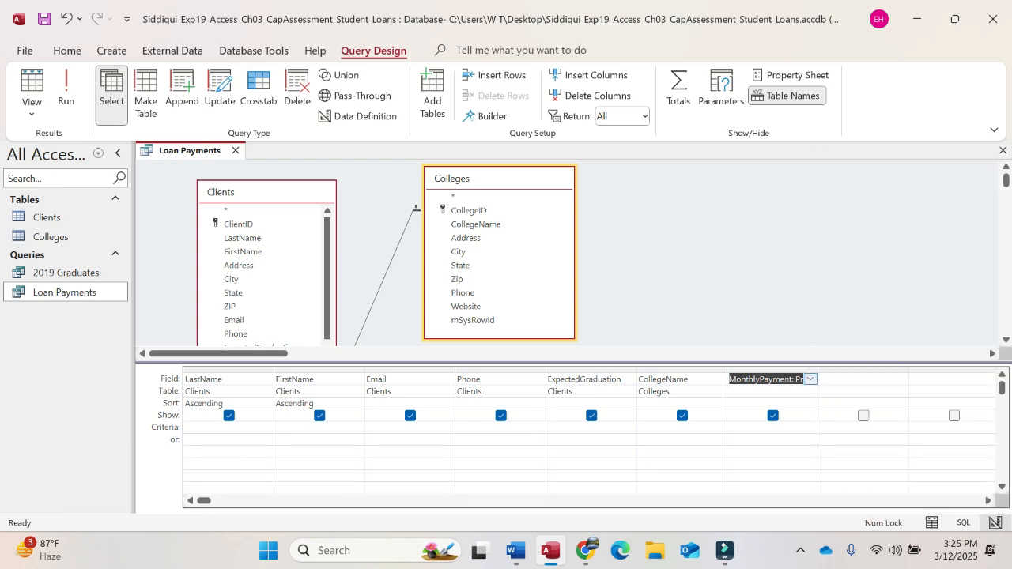
click(857, 379)
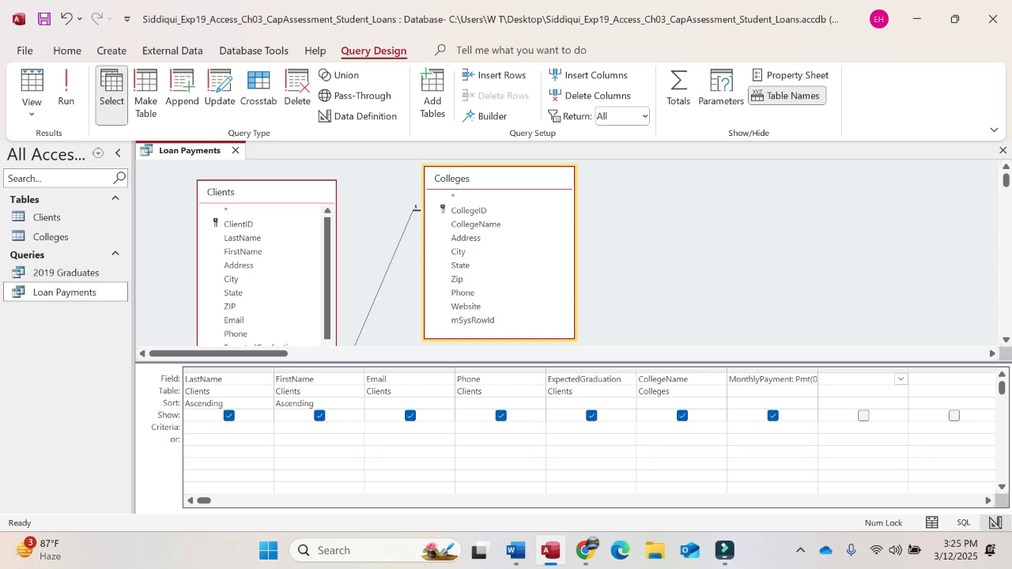
In the Word instructions for step 6, highlight "Format the field as Currency." in yellow
click(515, 551)
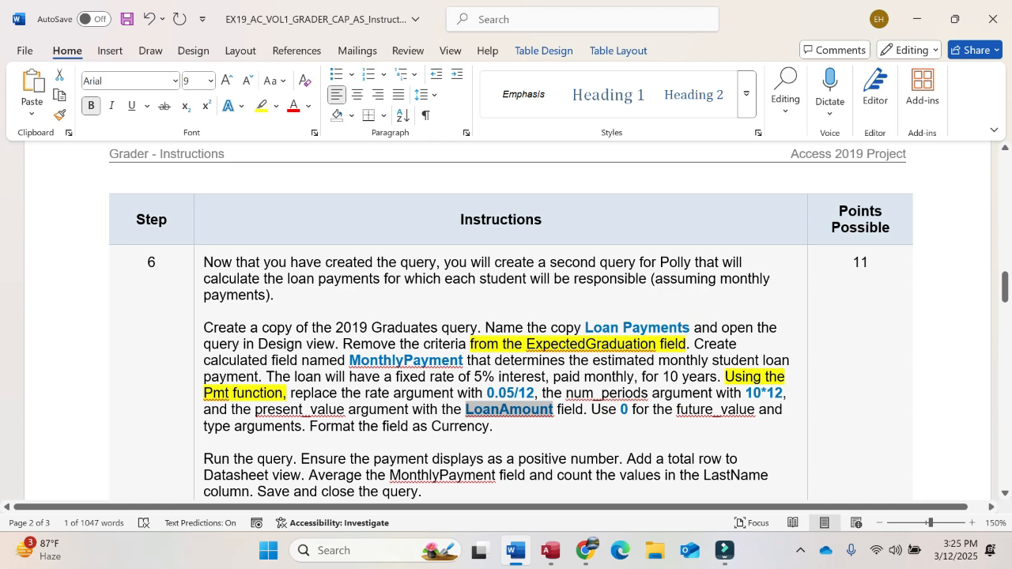
drag(309, 426, 493, 426)
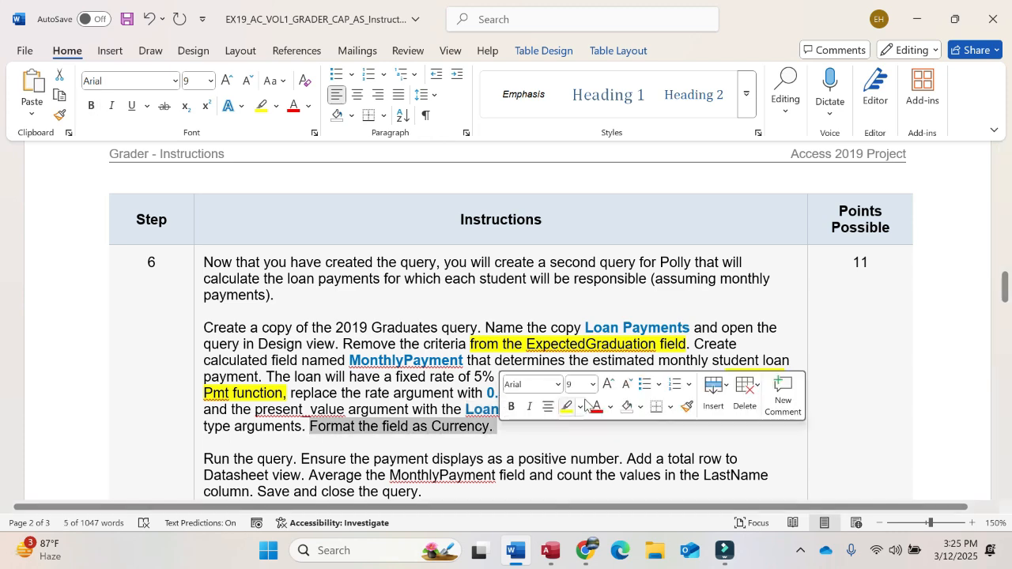
click(570, 407)
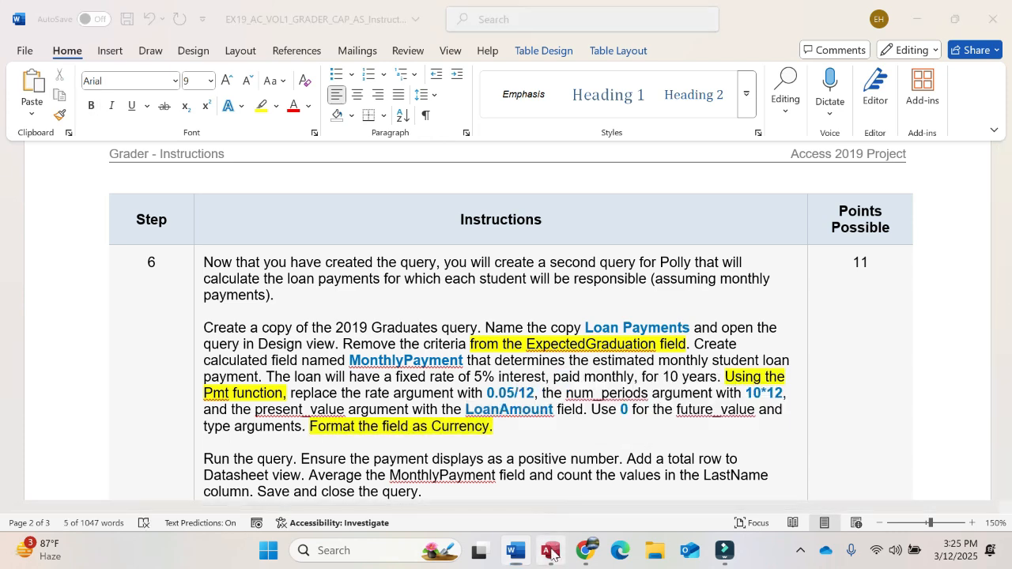
Back in Access, set the MonthlyPayment field's Format property to Currency
click(551, 551)
click(772, 379)
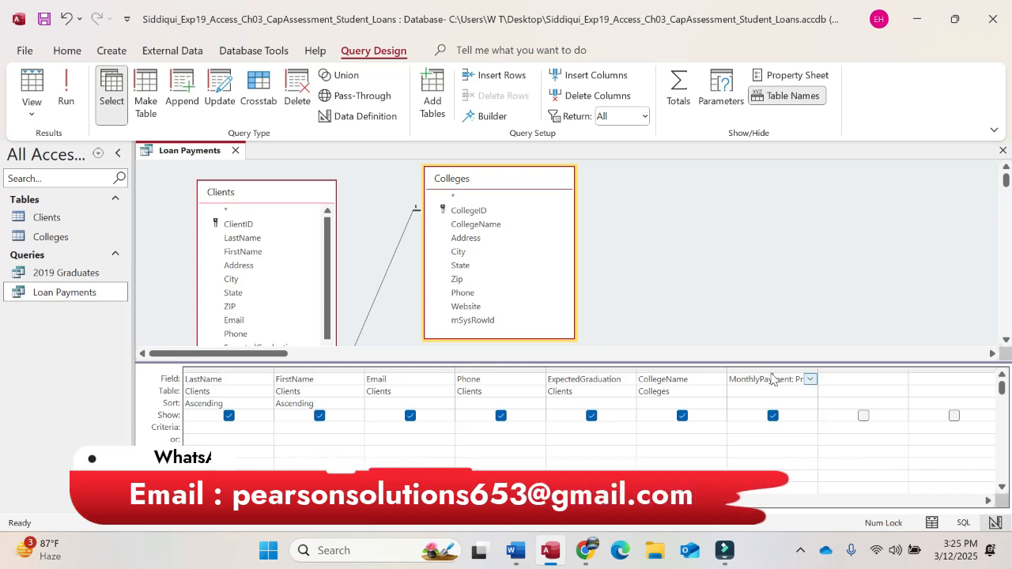
click(777, 75)
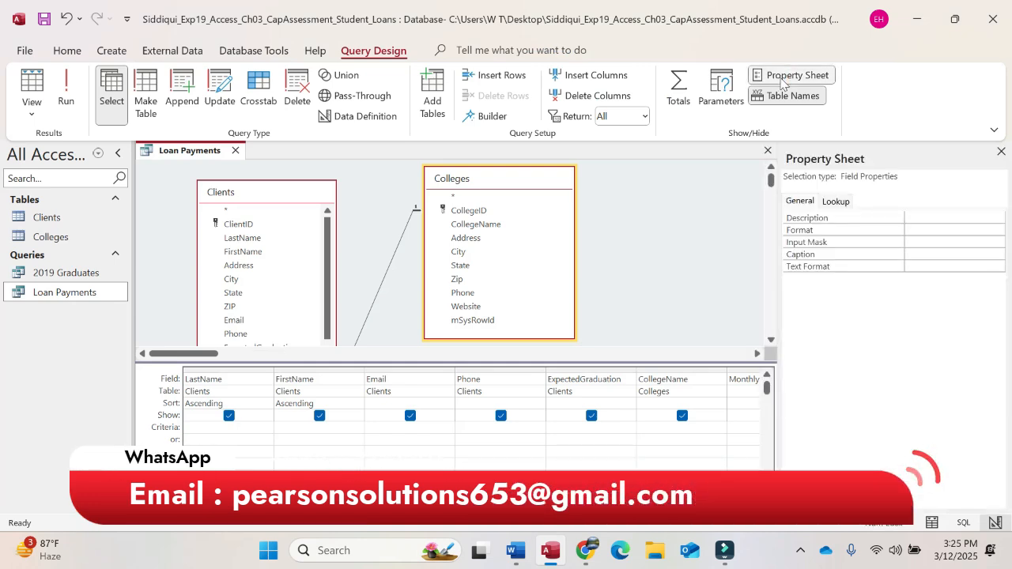
click(838, 228)
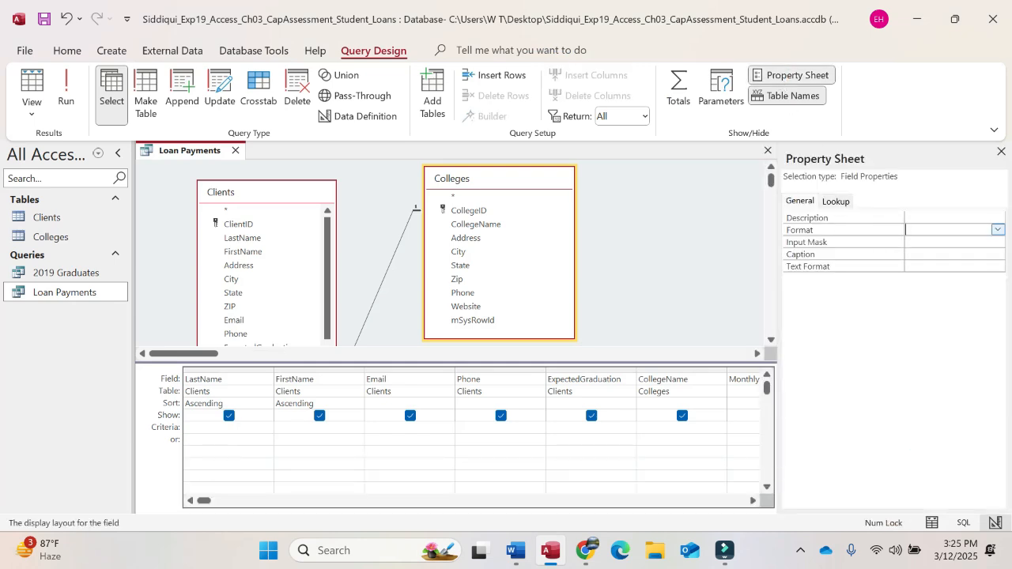
click(999, 230)
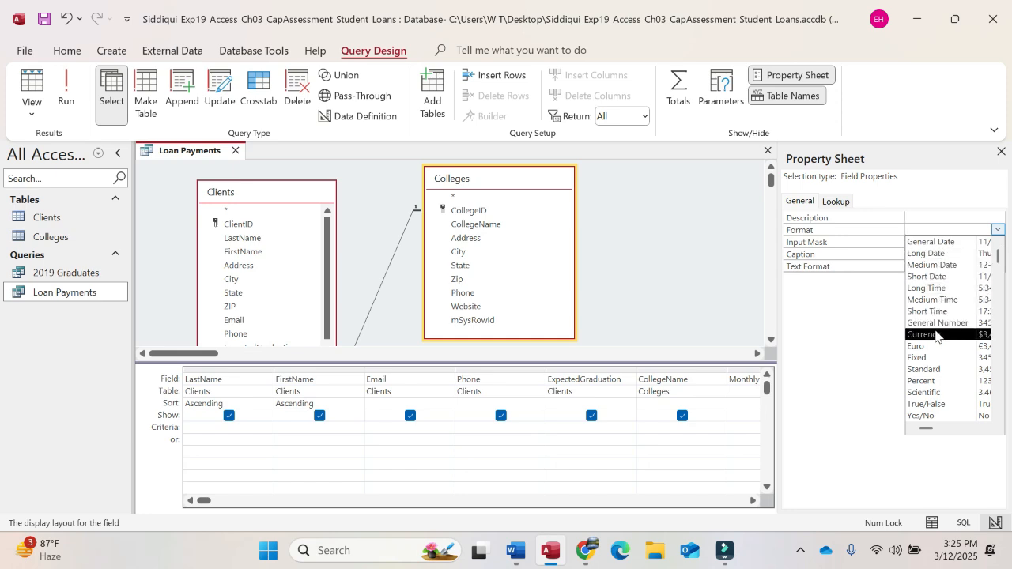
key(Escape)
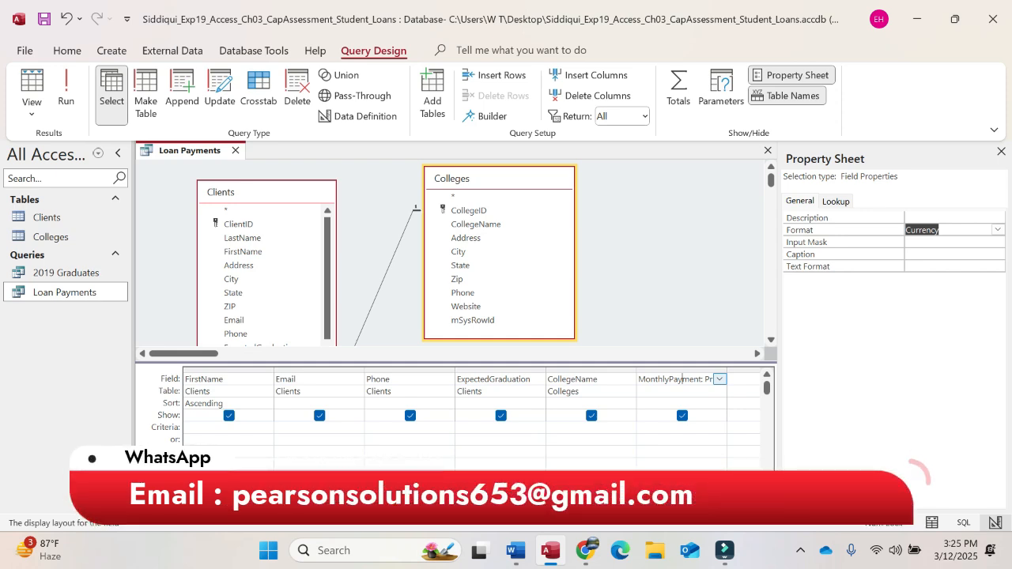
Reselect Currency as the MonthlyPayment field's format and close the field properties
click(998, 231)
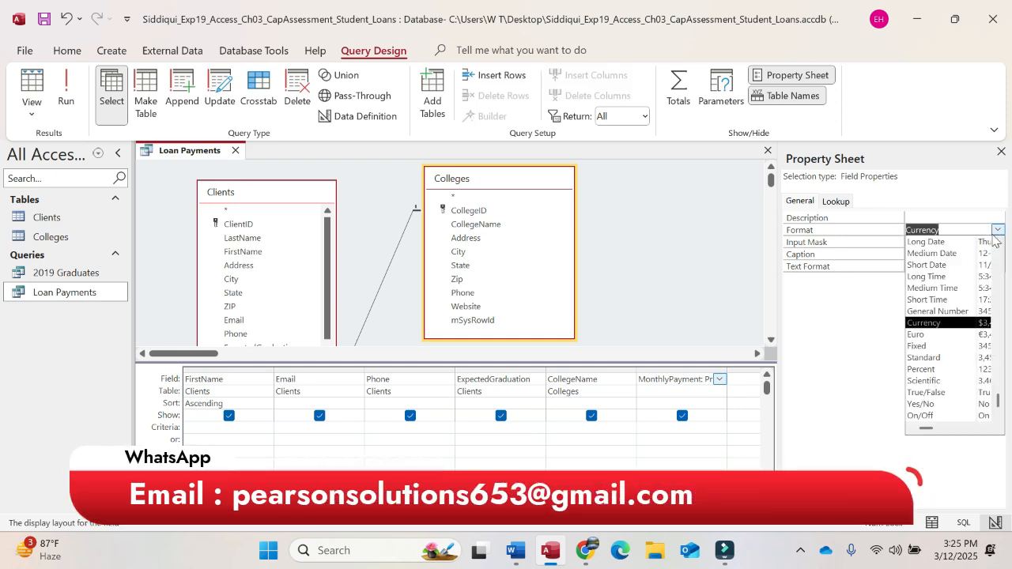
click(938, 323)
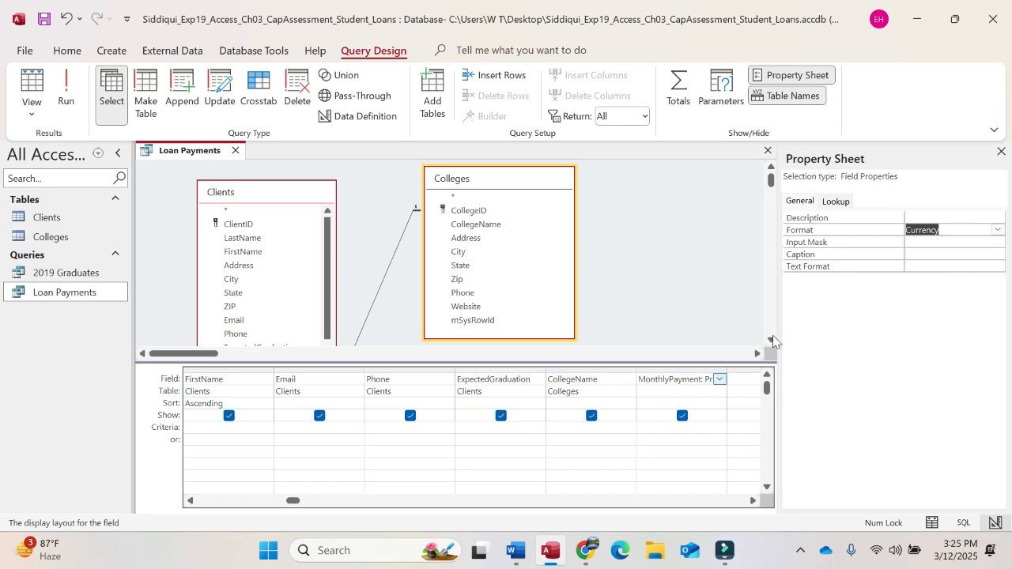
click(1001, 150)
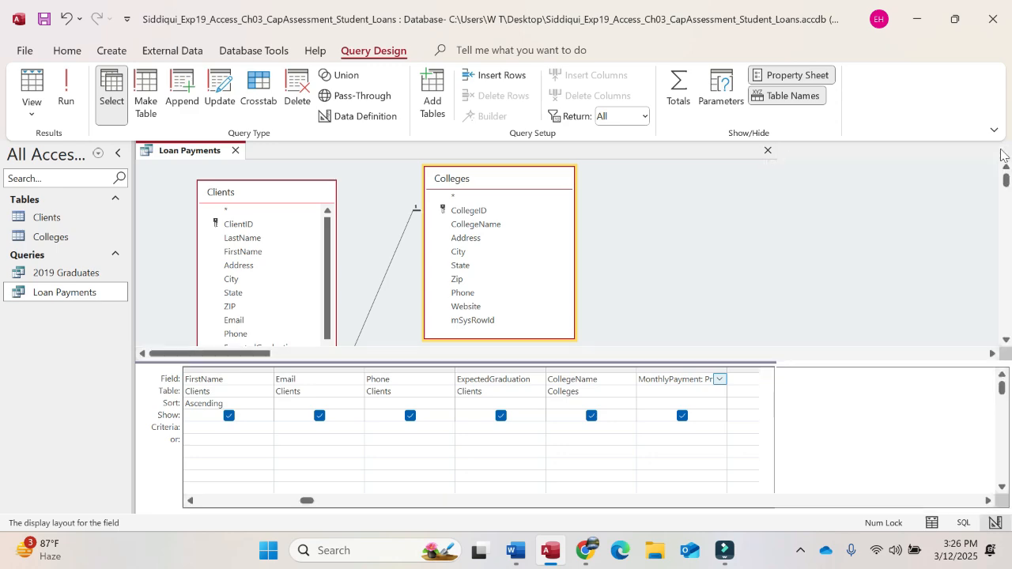
In the Word instructions for step 6, highlight "Run the query" in yellow
click(518, 550)
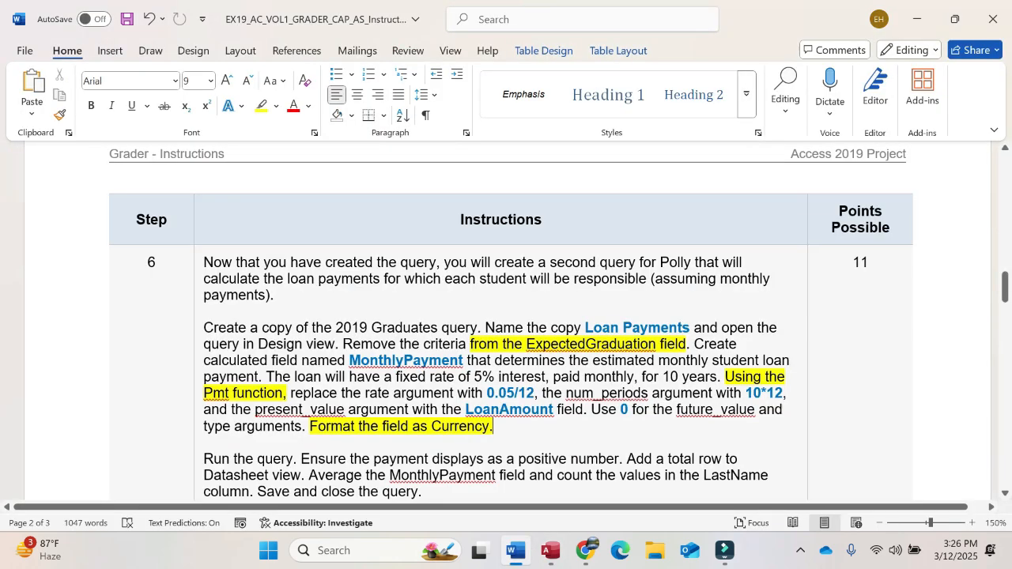
scroll(421, 363, down, 3)
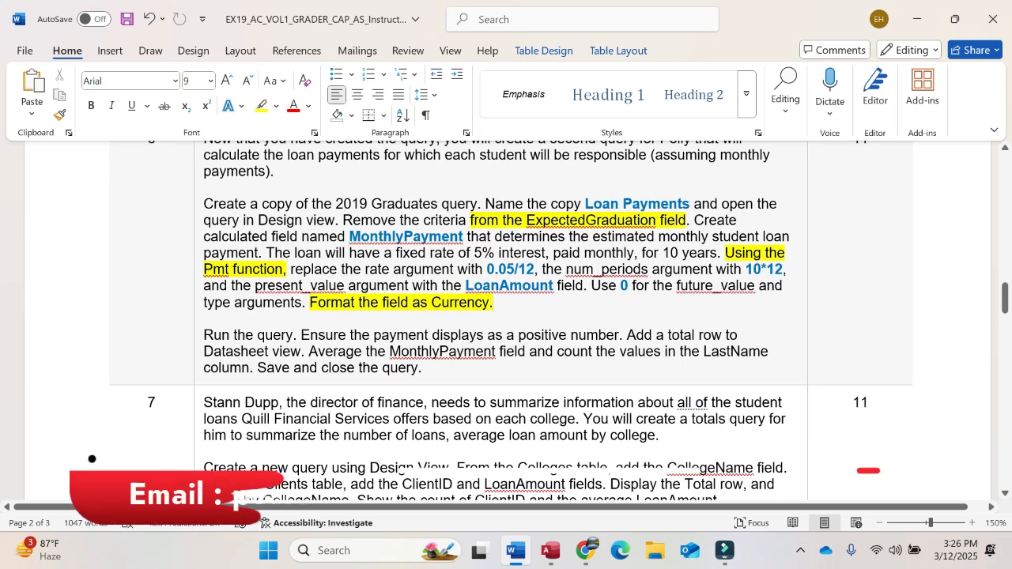
drag(204, 335, 292, 338)
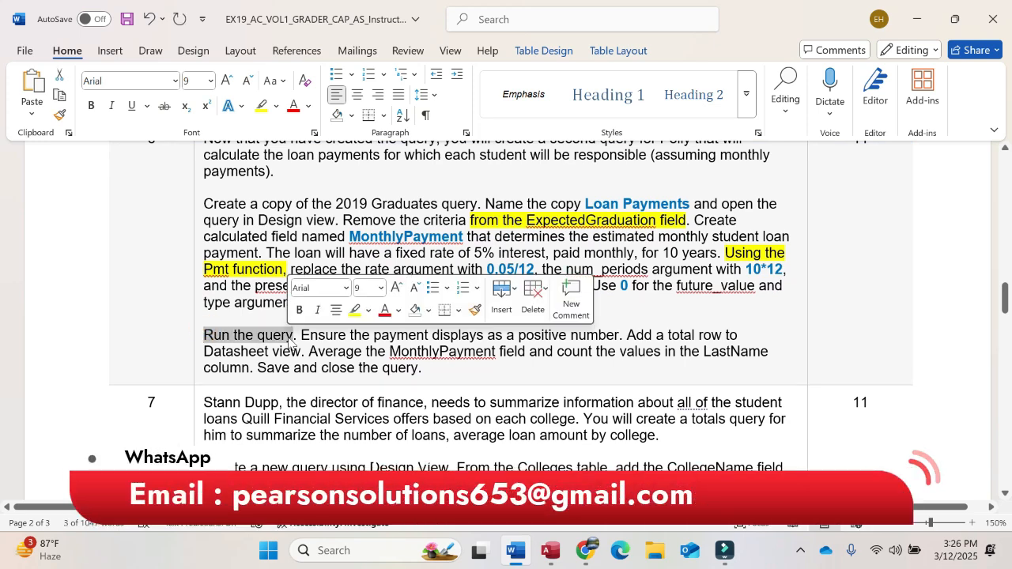
click(354, 309)
click(351, 330)
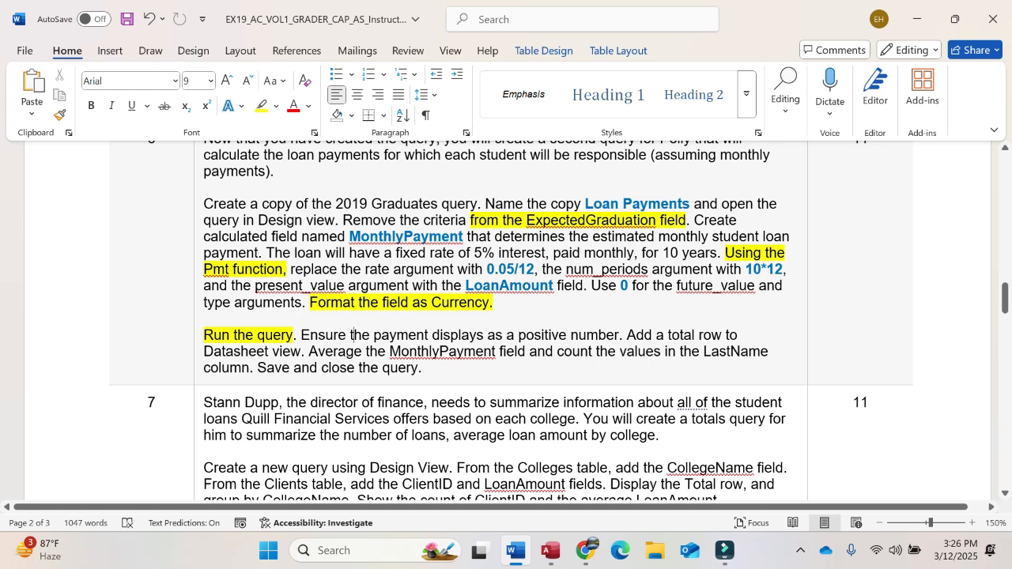
In Access, negate Pmt's present value argument to -[LoanAmount] in the MonthlyPayment expression and run the Loan Payments query
click(551, 551)
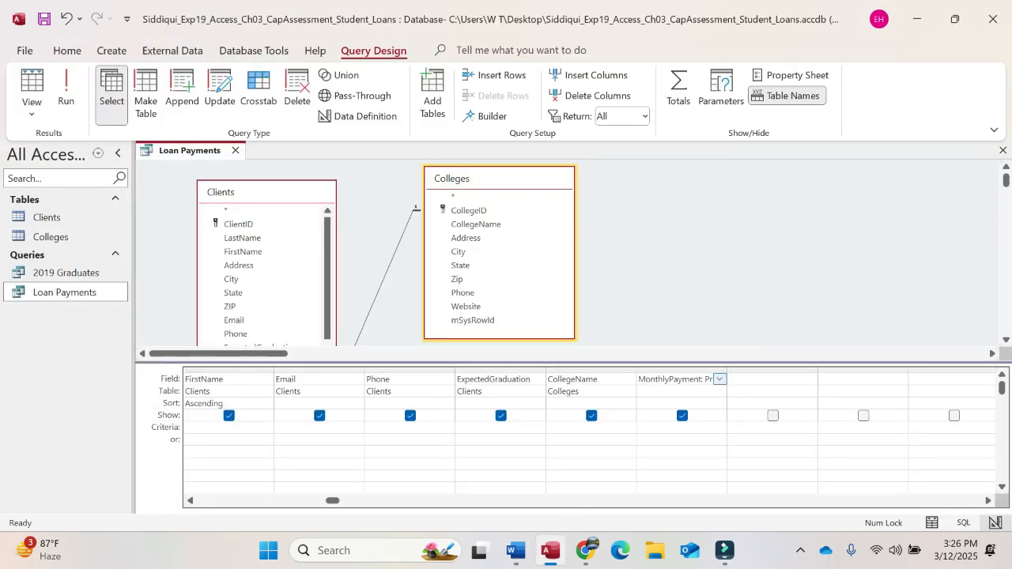
click(491, 116)
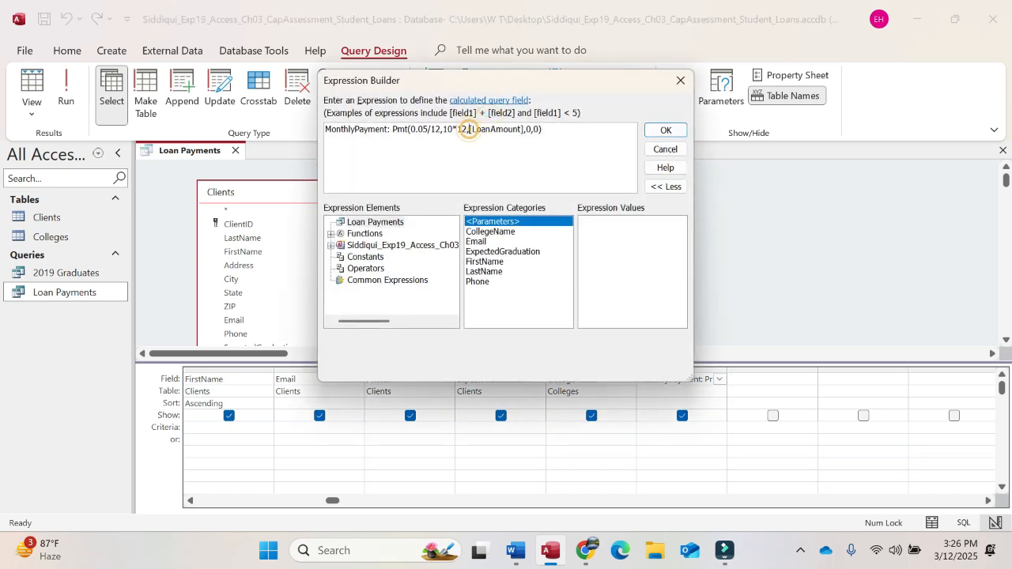
text(-)
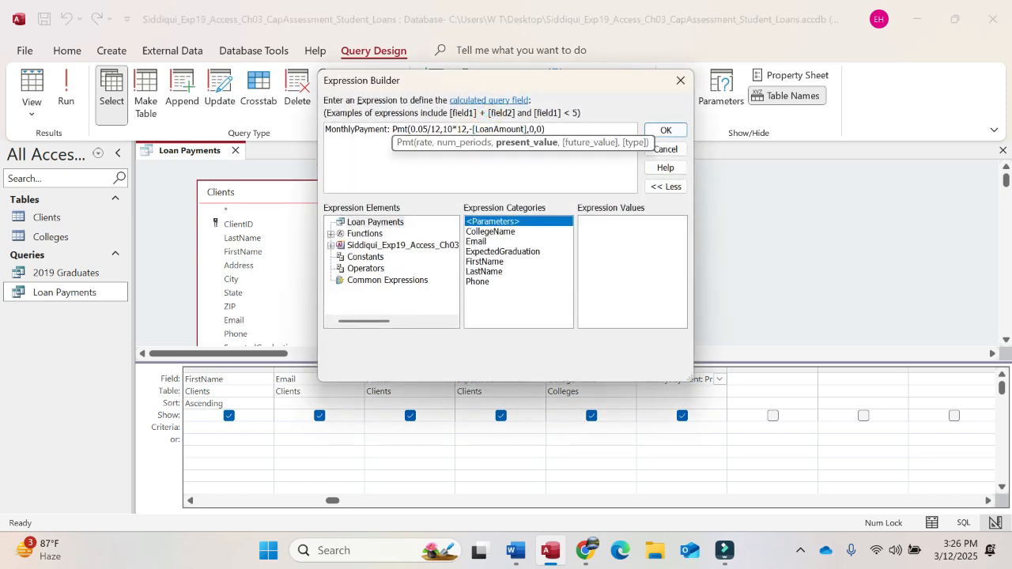
click(665, 131)
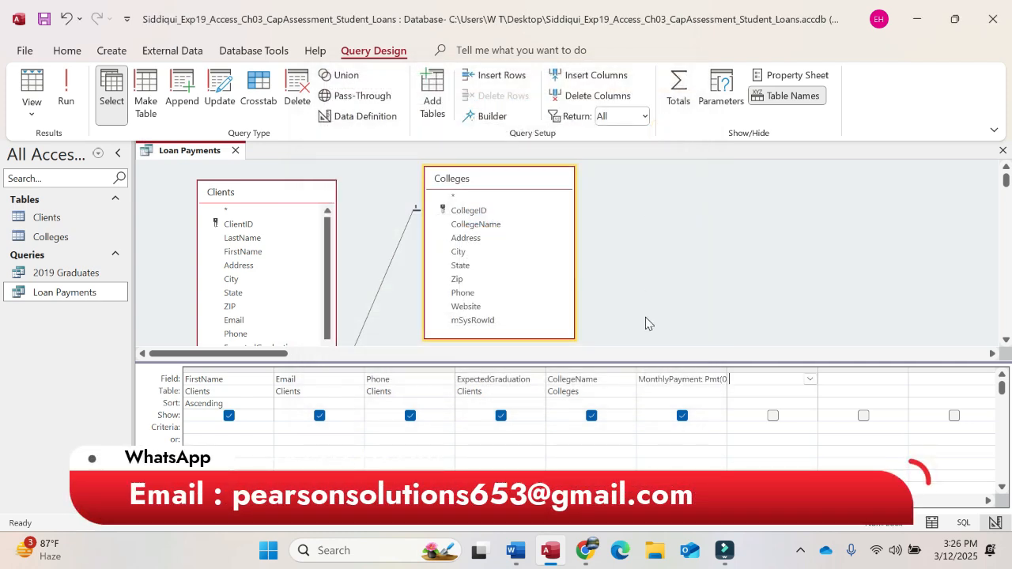
click(78, 105)
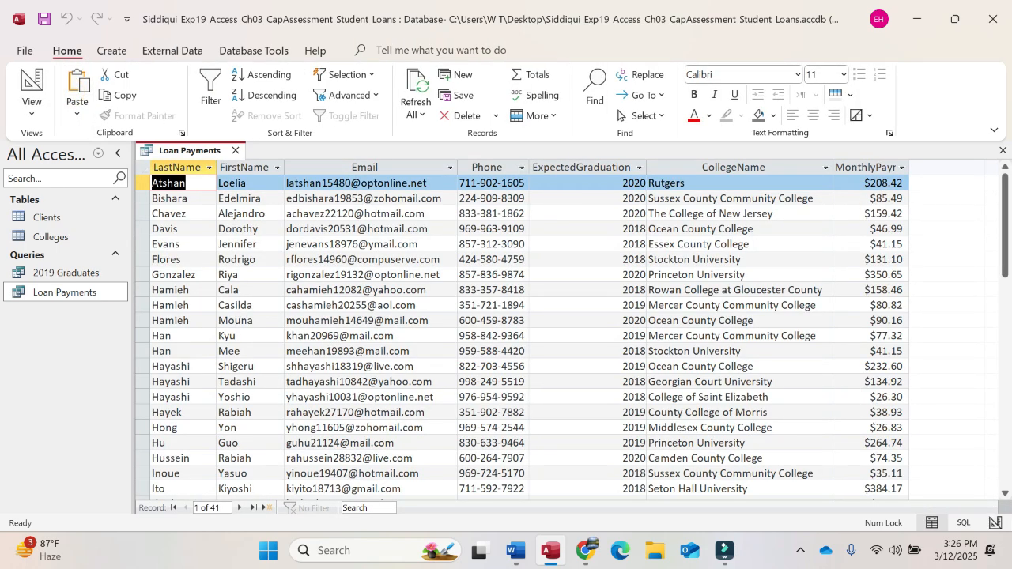
In the Word instructions for step 6, highlight "Add a total row to Datasheet view." in yellow
click(515, 557)
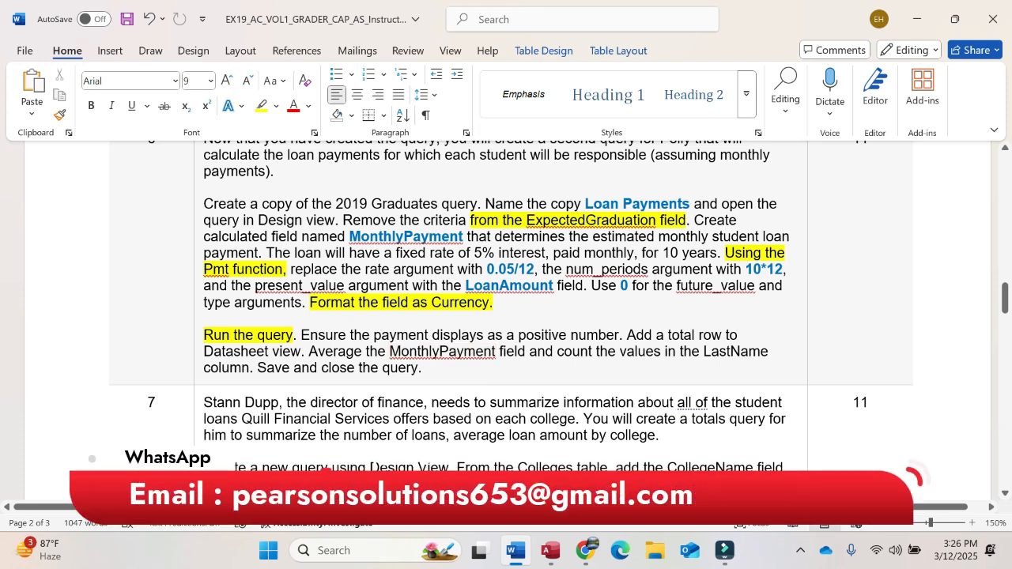
drag(627, 335, 309, 357)
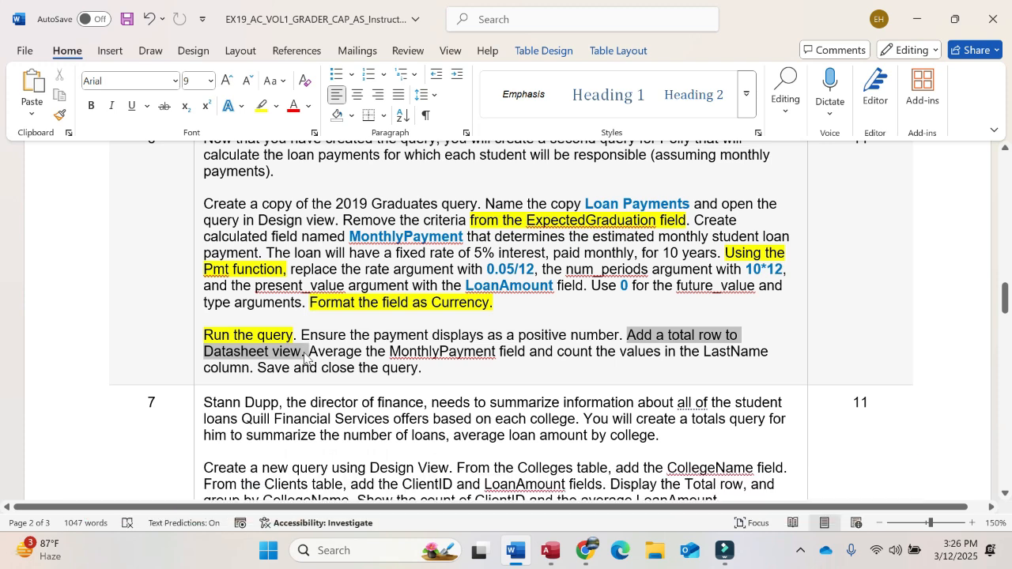
click(370, 327)
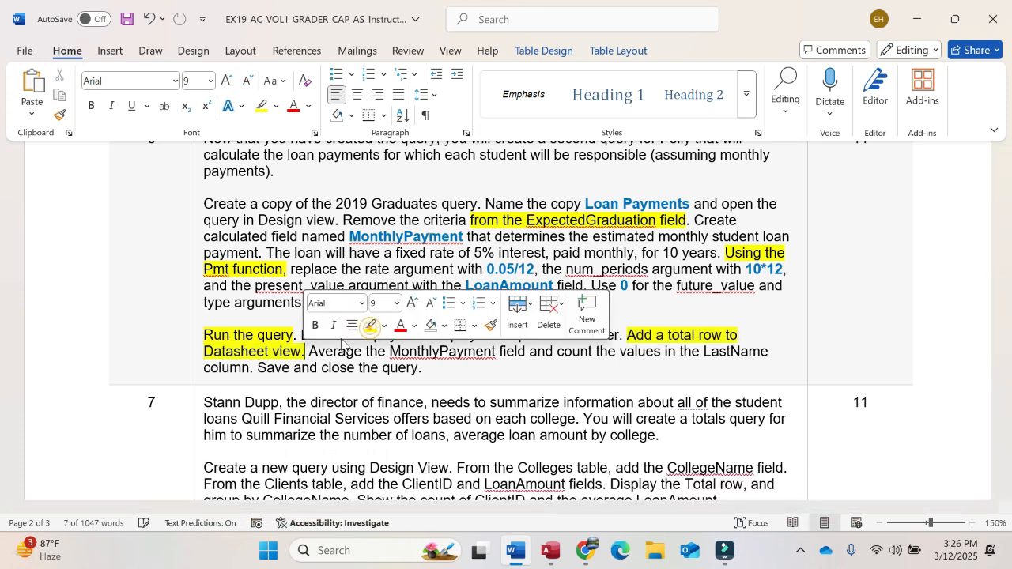
drag(423, 368, 546, 373)
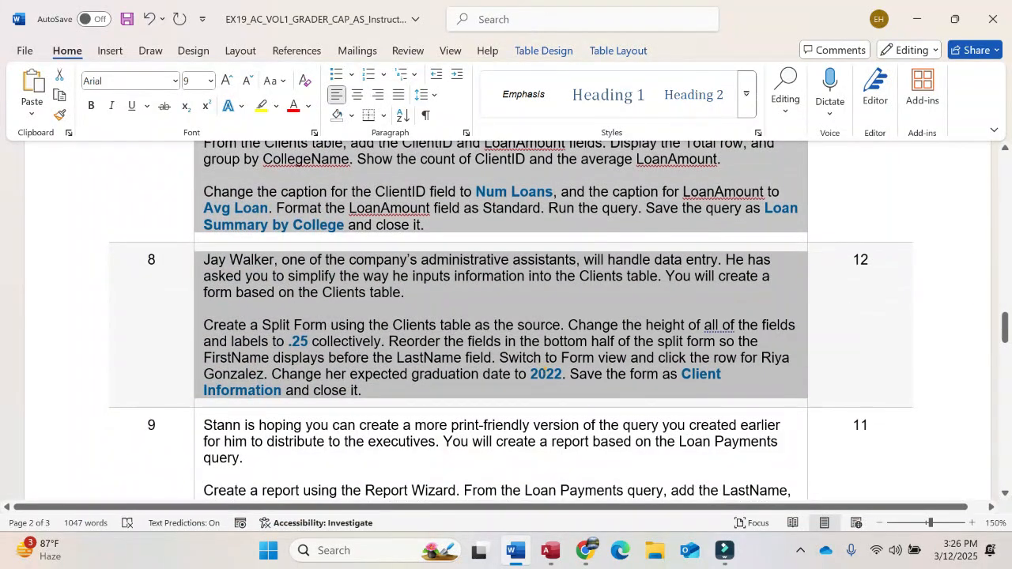
click(546, 373)
click(486, 304)
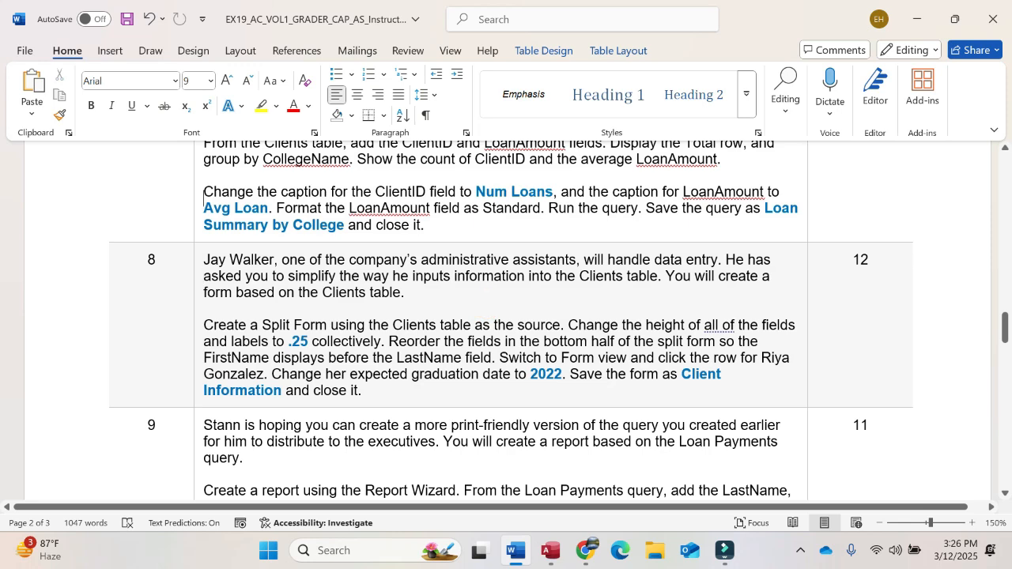
scroll(486, 305, up, 5)
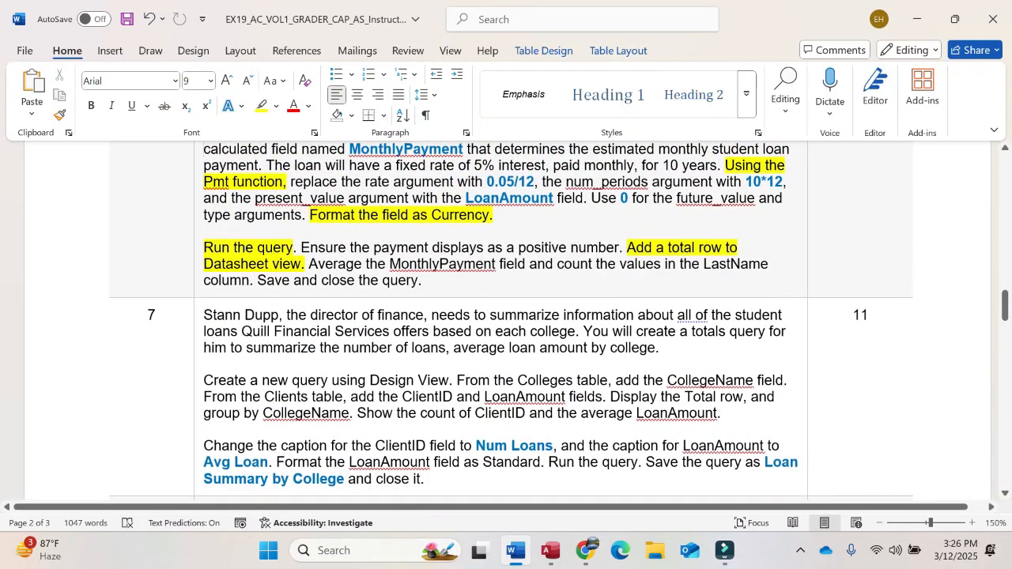
Back in Access, add a total row to the Loan Payments datasheet and set its MonthlyPayment column to Average
click(550, 551)
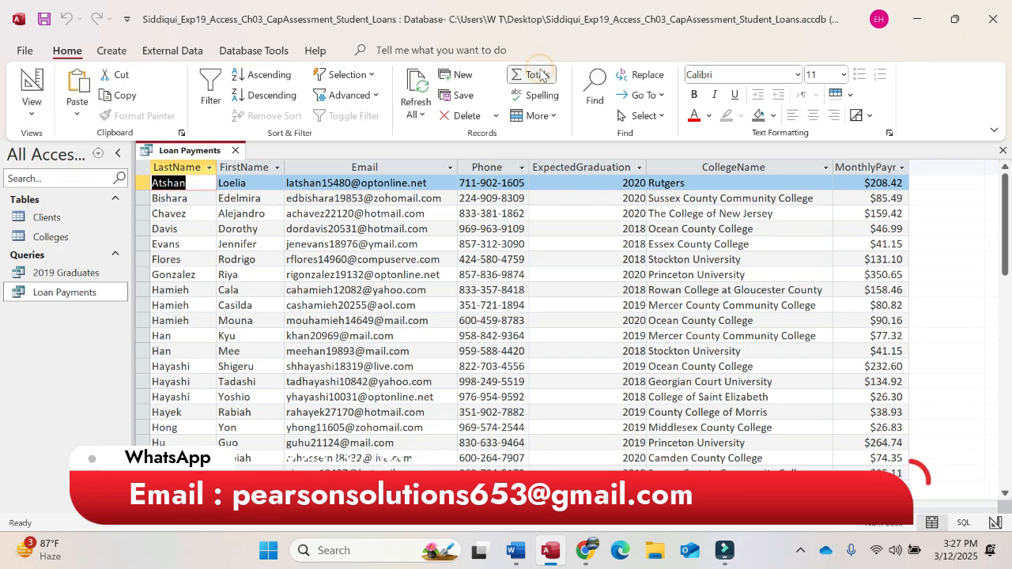
click(540, 75)
click(515, 551)
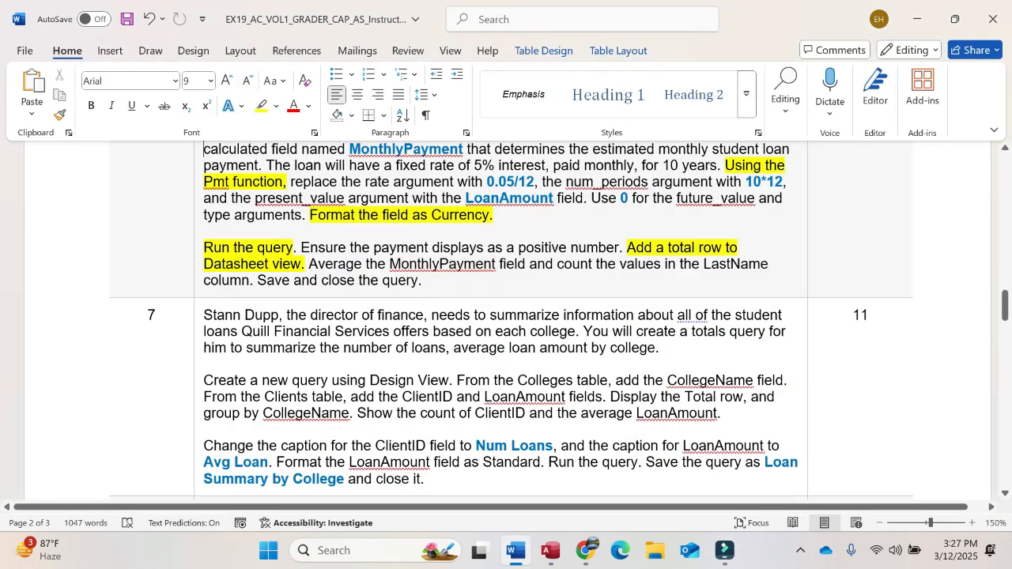
click(550, 551)
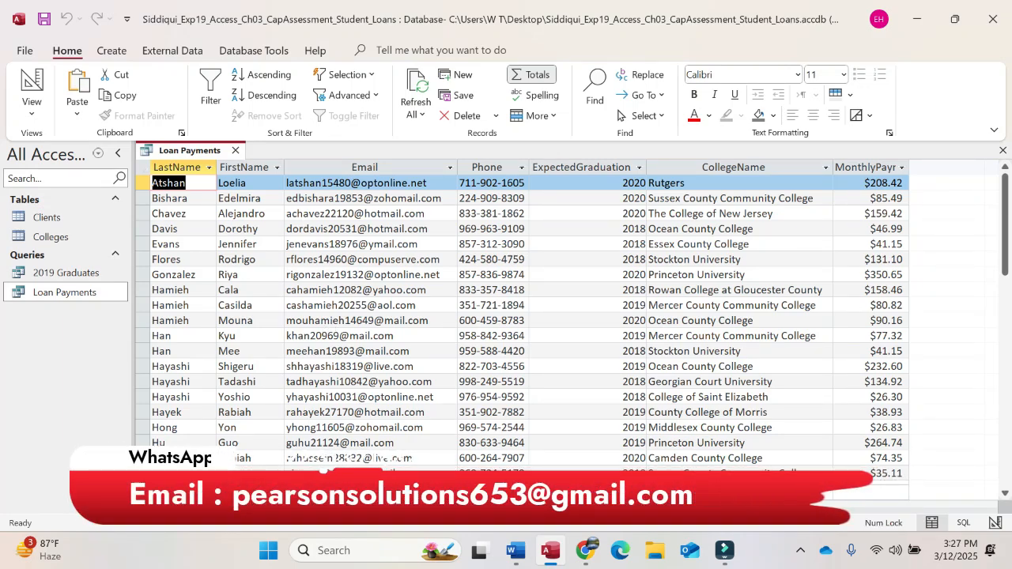
drag(1004, 230, 1000, 365)
click(874, 427)
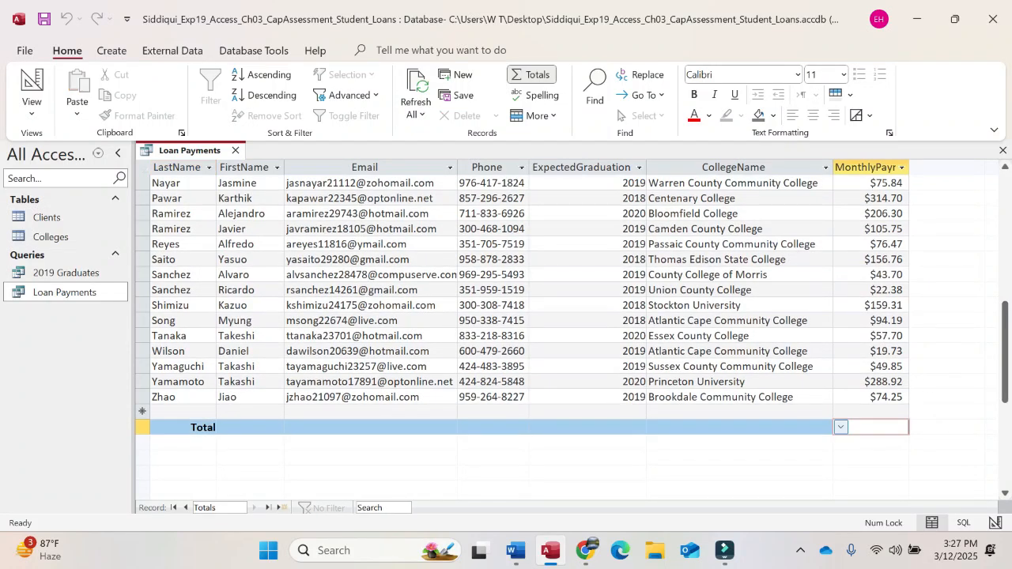
click(839, 428)
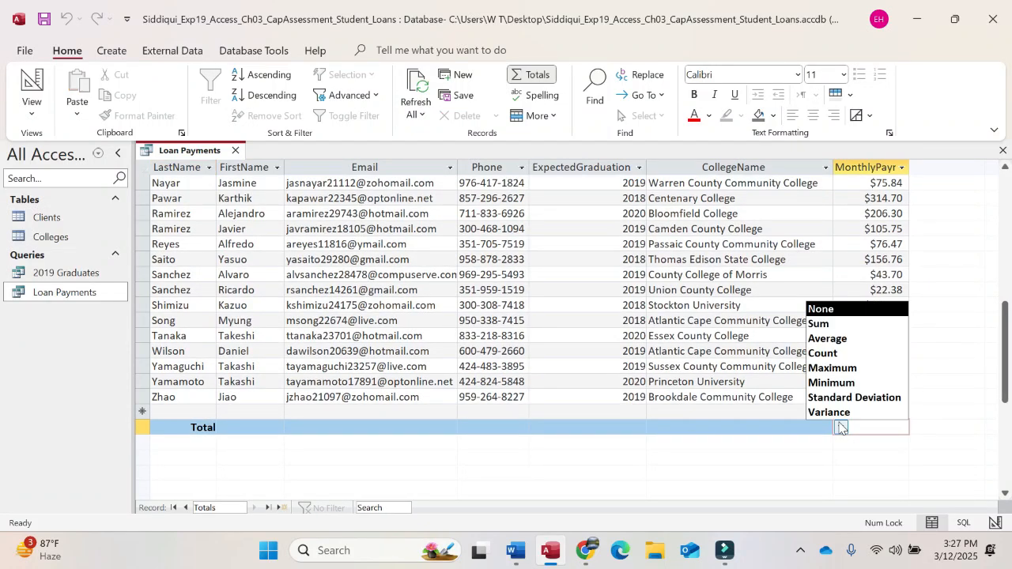
click(840, 340)
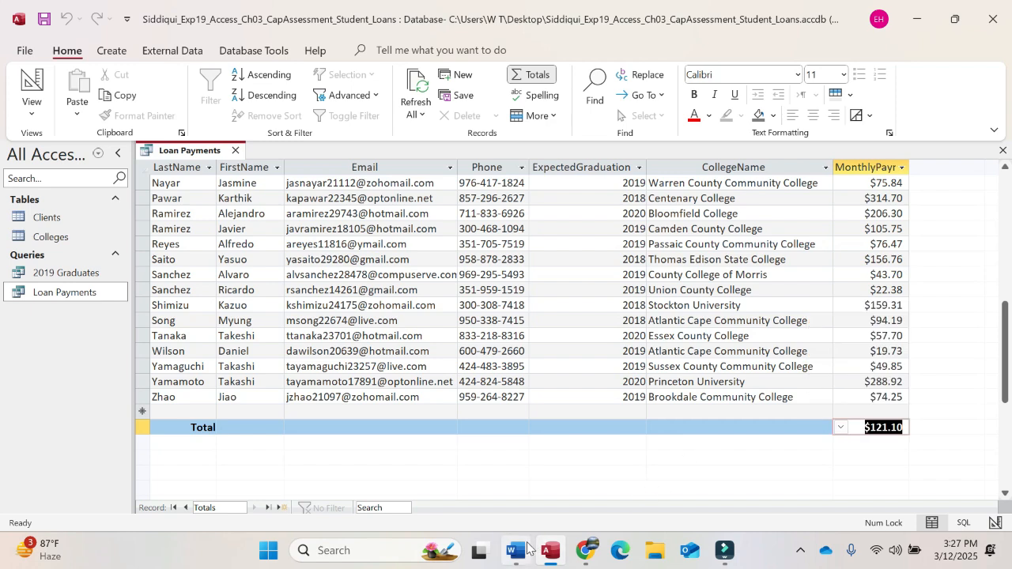
Check the LastName requirement in Word, then set the LastName column's total to Count in the Access datasheet
click(522, 550)
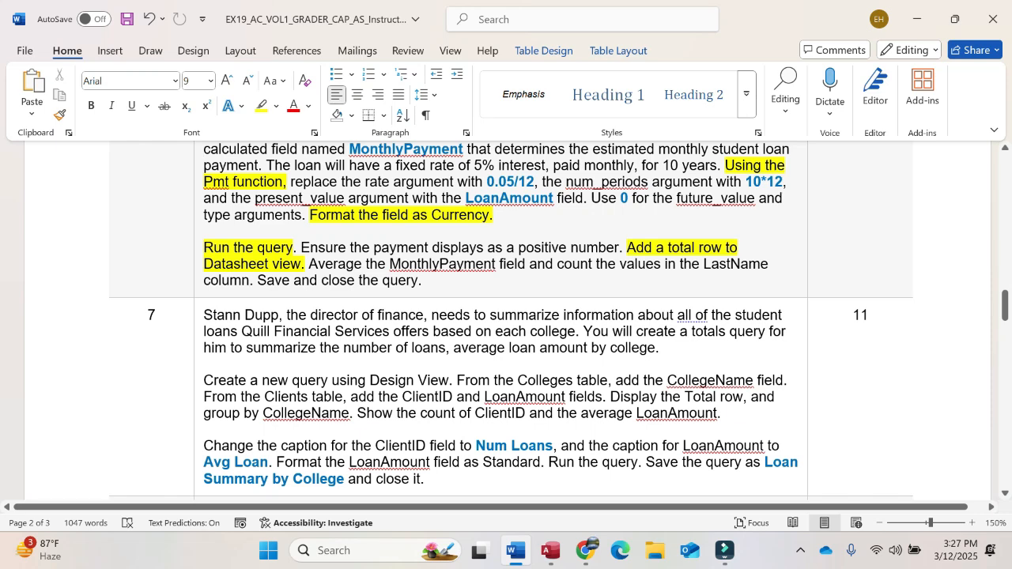
click(550, 550)
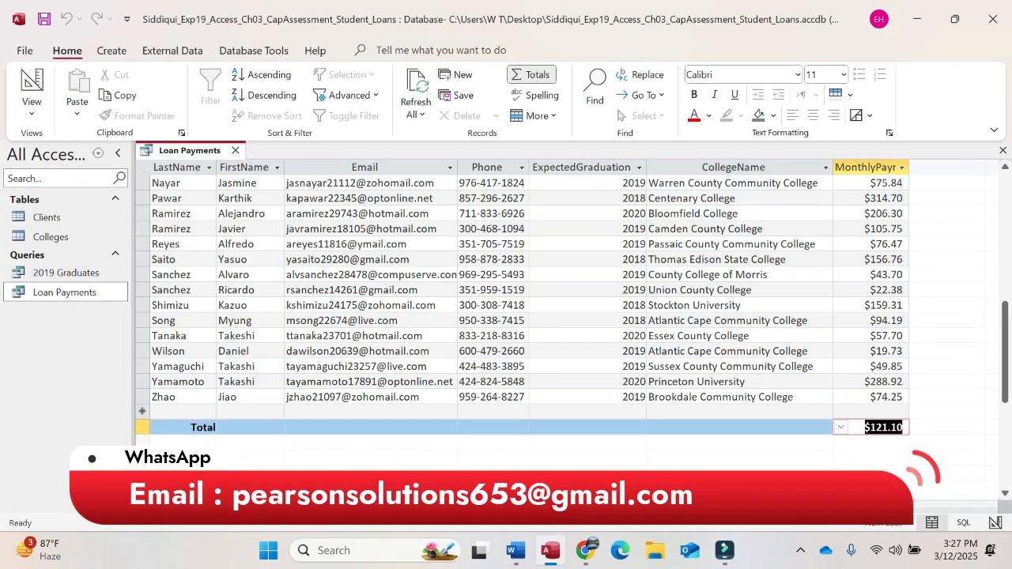
click(182, 426)
click(158, 427)
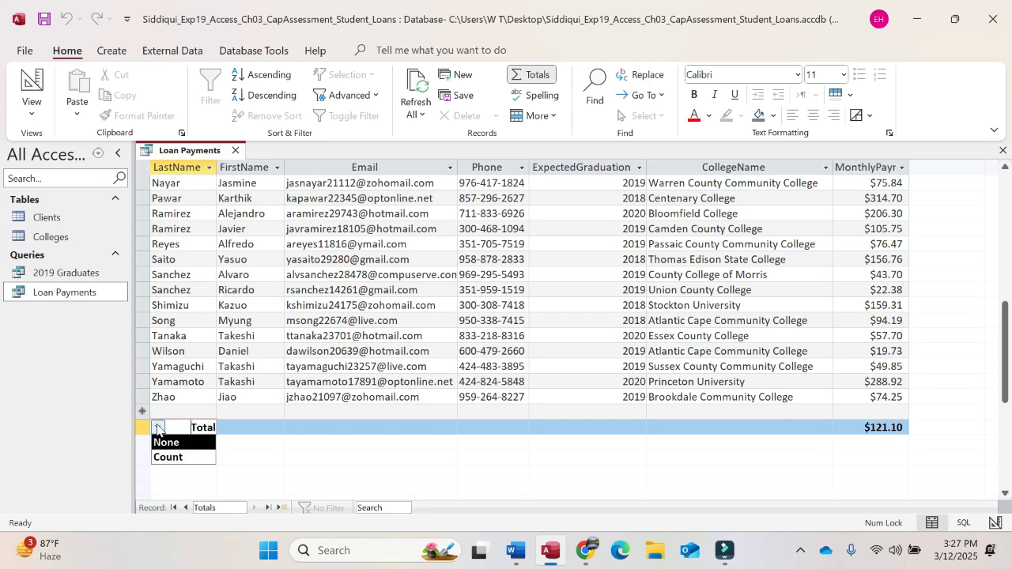
click(168, 457)
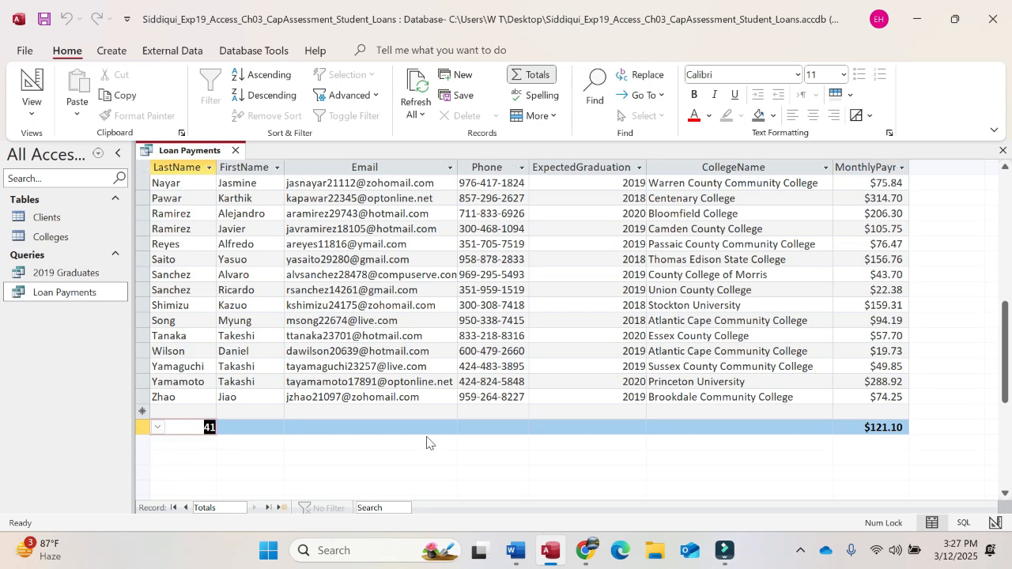
Review the end of step 6 in Word, then save and close the Loan Payments query in Access
click(516, 551)
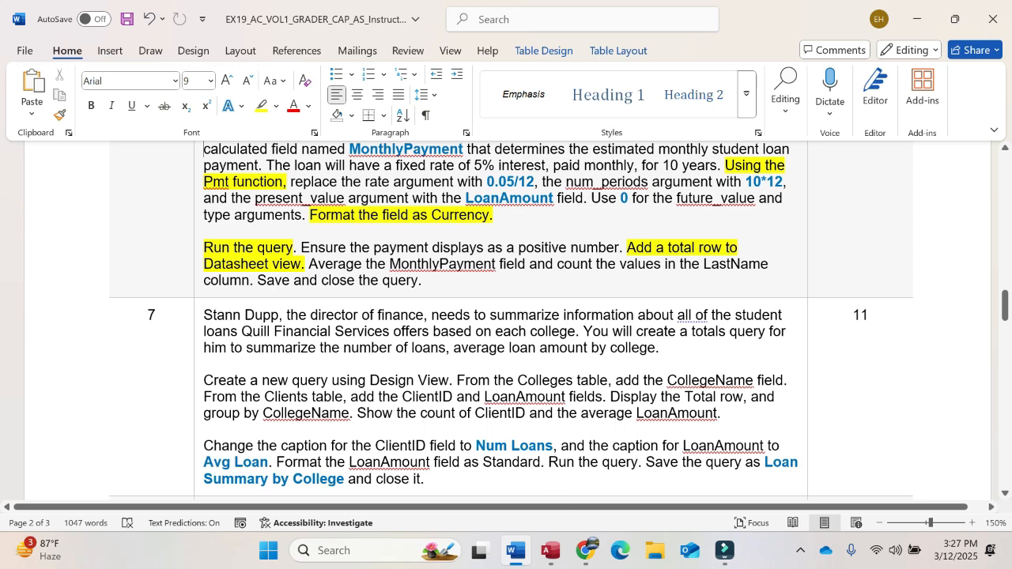
key(alt+Tab)
right_click(202, 154)
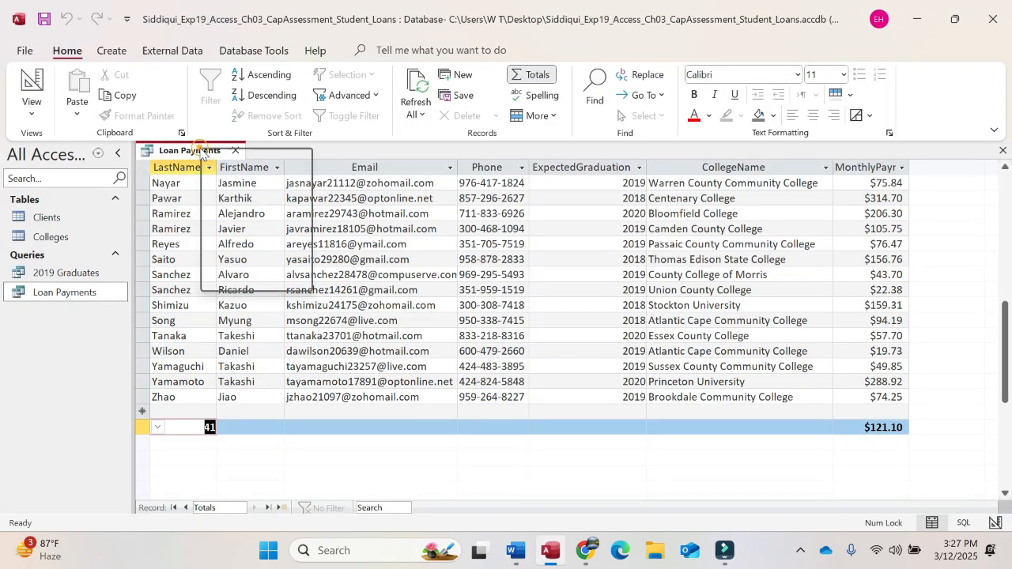
click(233, 162)
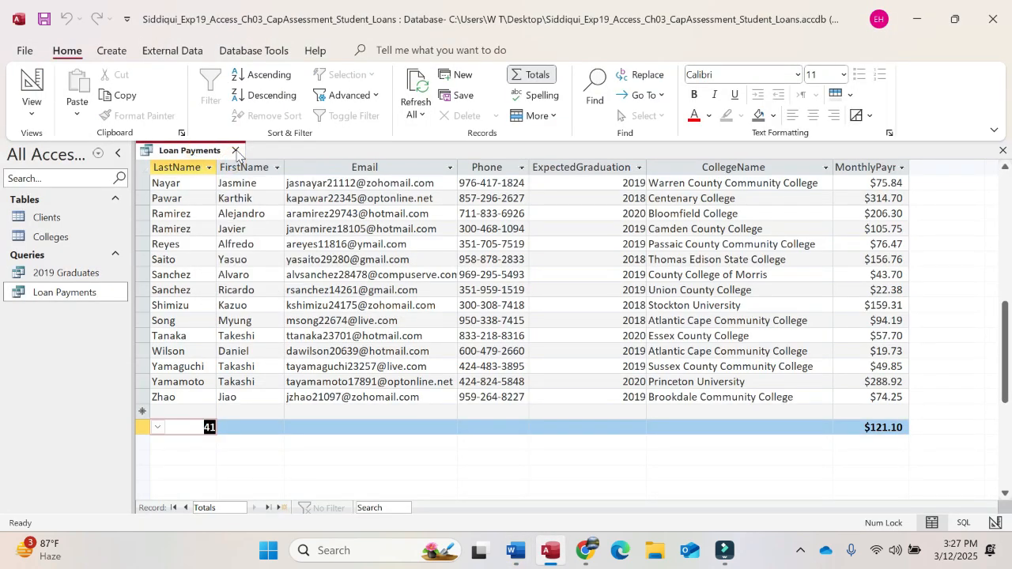
click(235, 151)
In the Word instructions, highlight everything from the project title through the end of step 6 in yellow
click(514, 553)
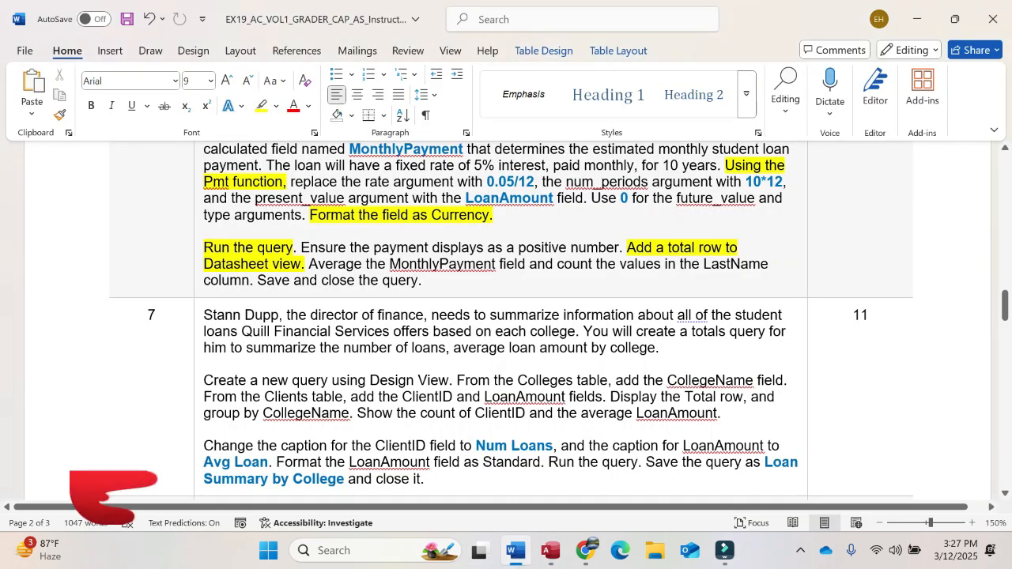
click(440, 283)
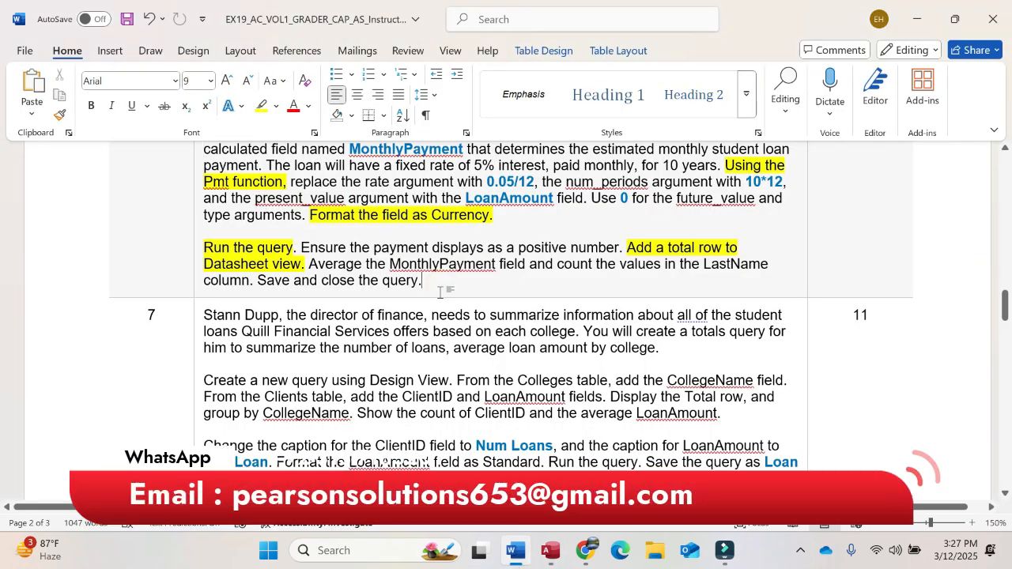
drag(430, 285, 210, 292)
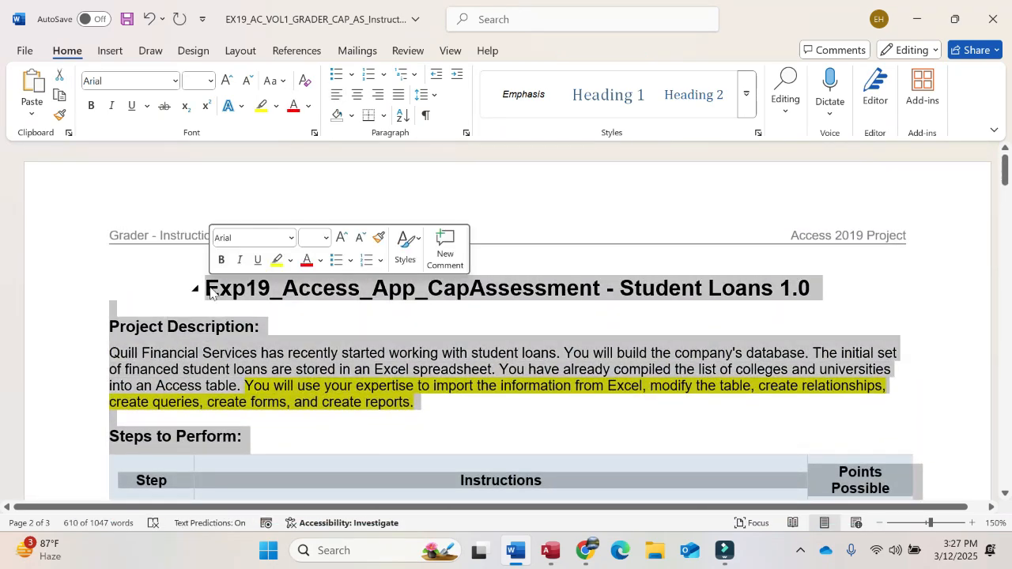
click(278, 260)
click(318, 315)
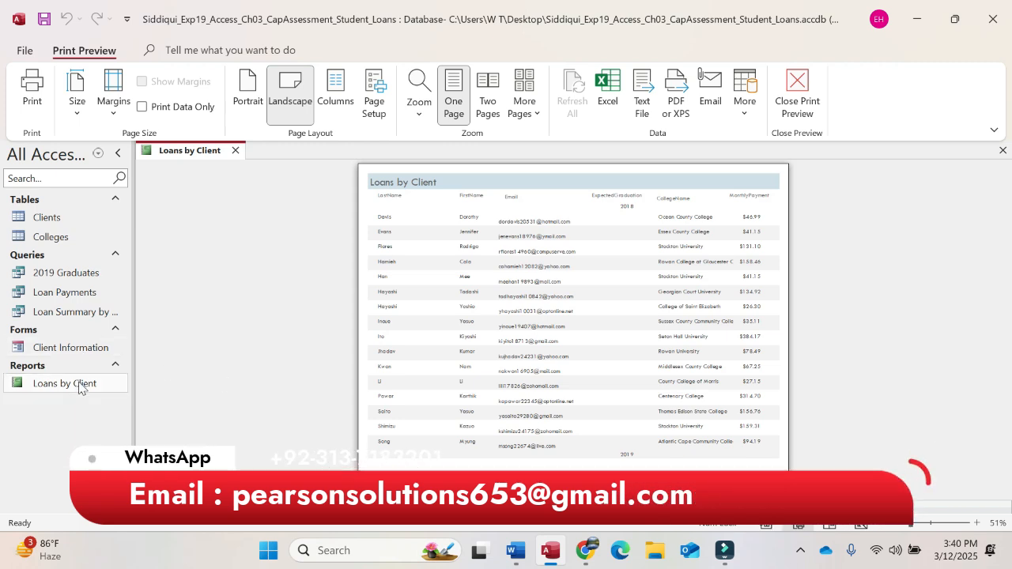
Check the database's tables, queries, form and report in the object list, widening the pane to show the full Loan Summary by College name
click(72, 348)
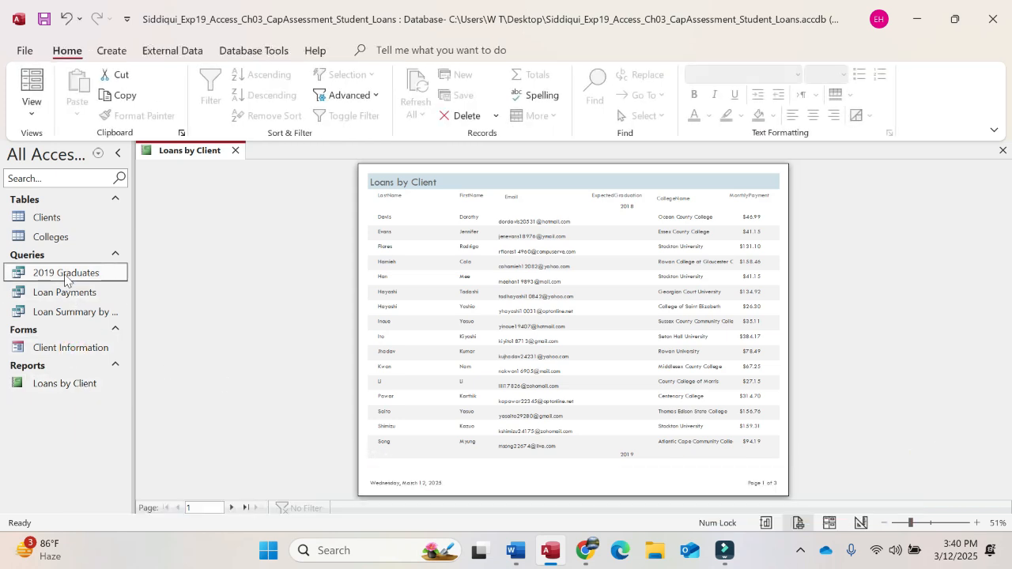
click(83, 311)
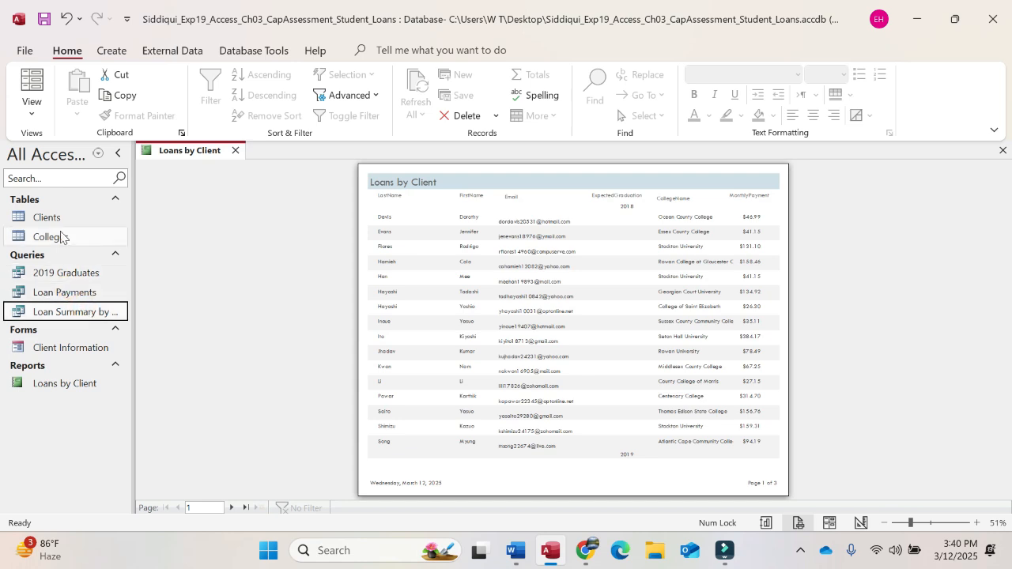
click(56, 220)
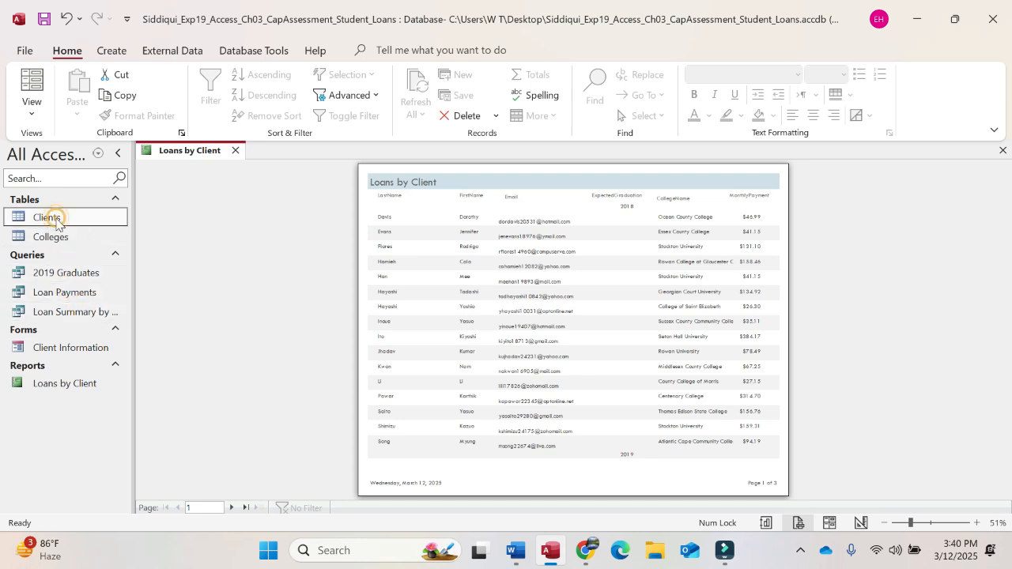
click(63, 235)
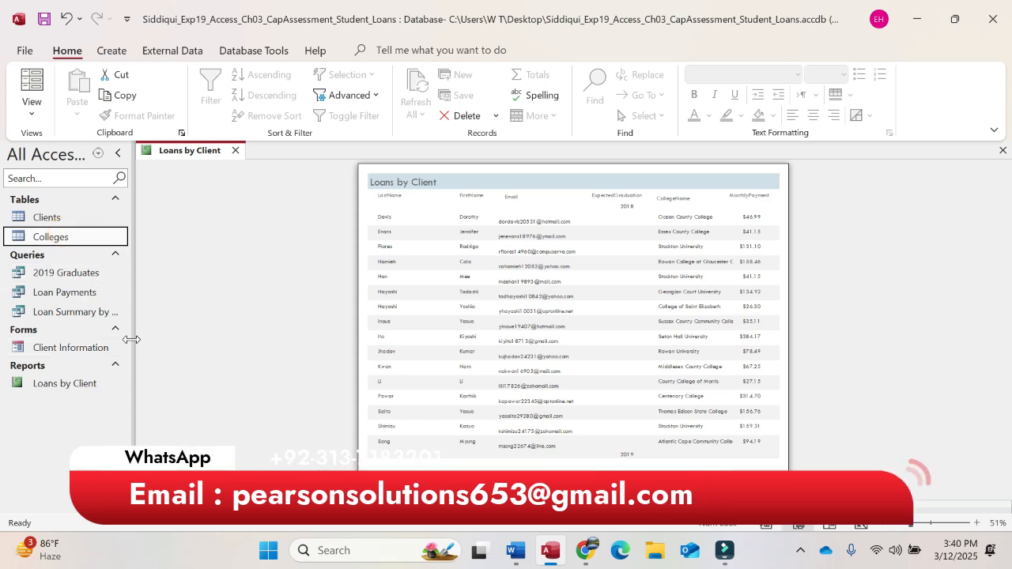
drag(133, 339, 169, 340)
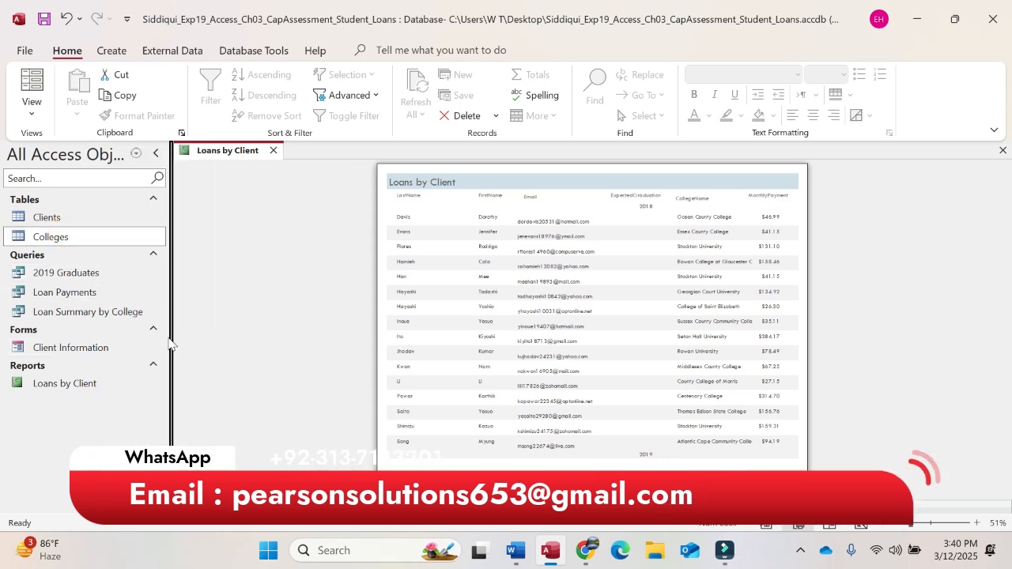
Save the finished database, close Access and dismiss the warning about the database already being open
click(23, 49)
click(44, 232)
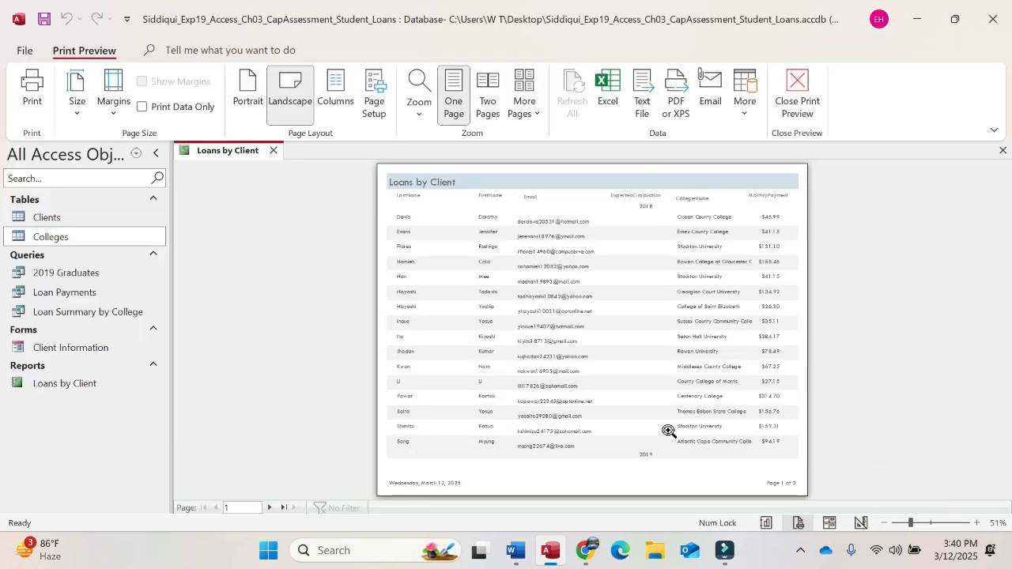
click(993, 19)
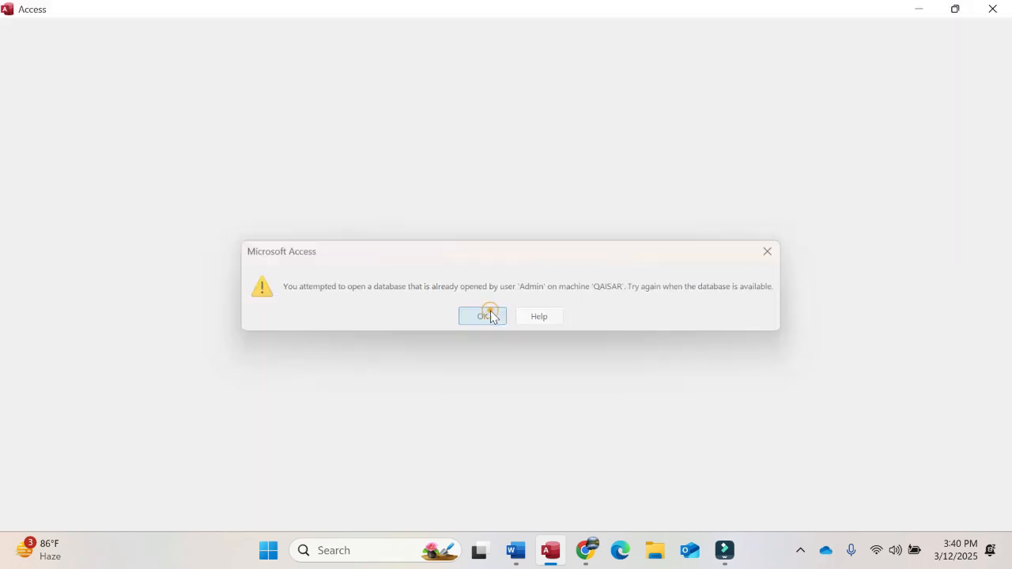
click(489, 316)
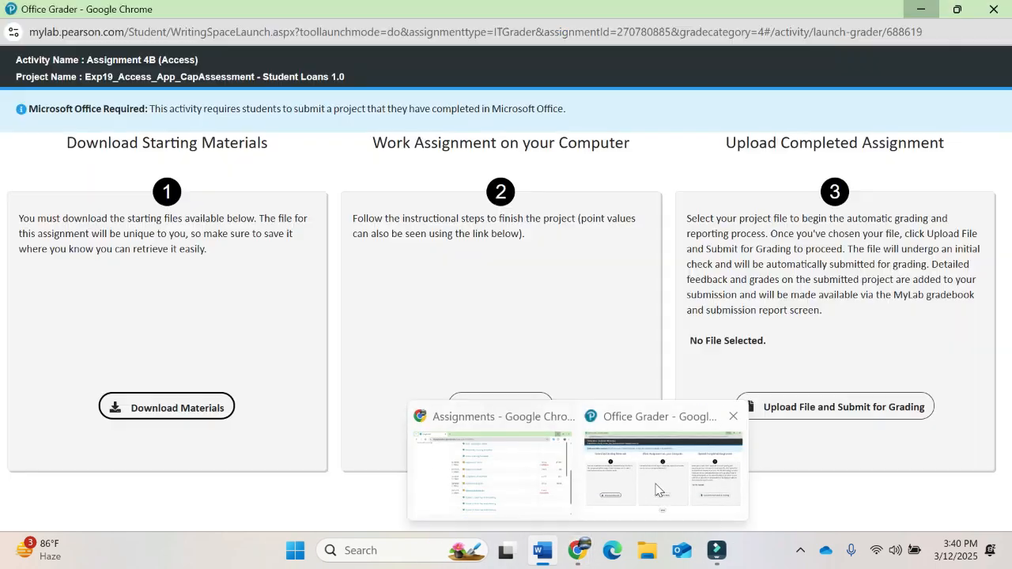
In Chrome's Office Grader window, select the Exp19_Access_Ch03_CapAssessment_Student_Loans database from the Desktop and upload it for grading
click(664, 458)
click(776, 417)
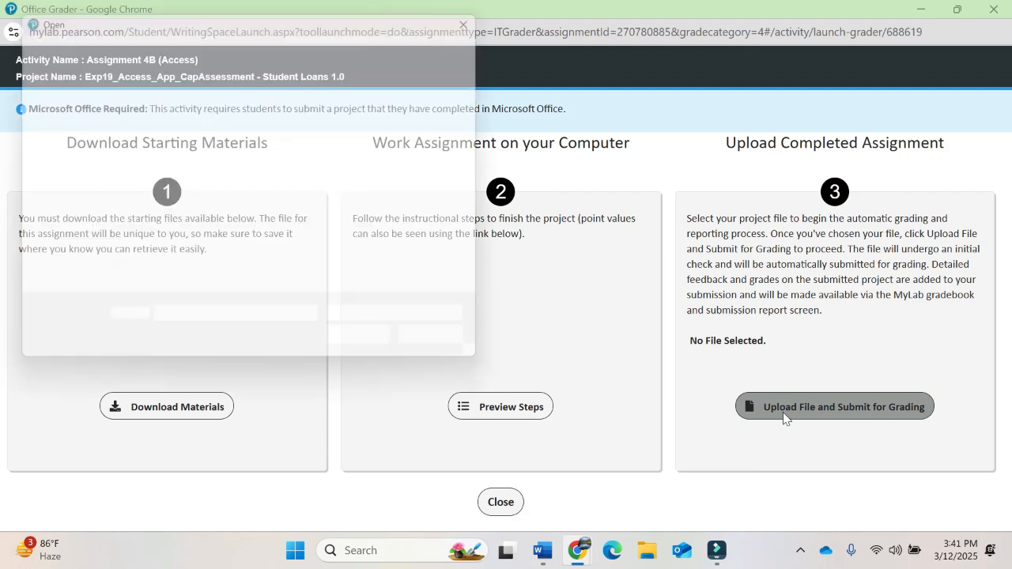
click(448, 274)
scroll(448, 274, down, 1)
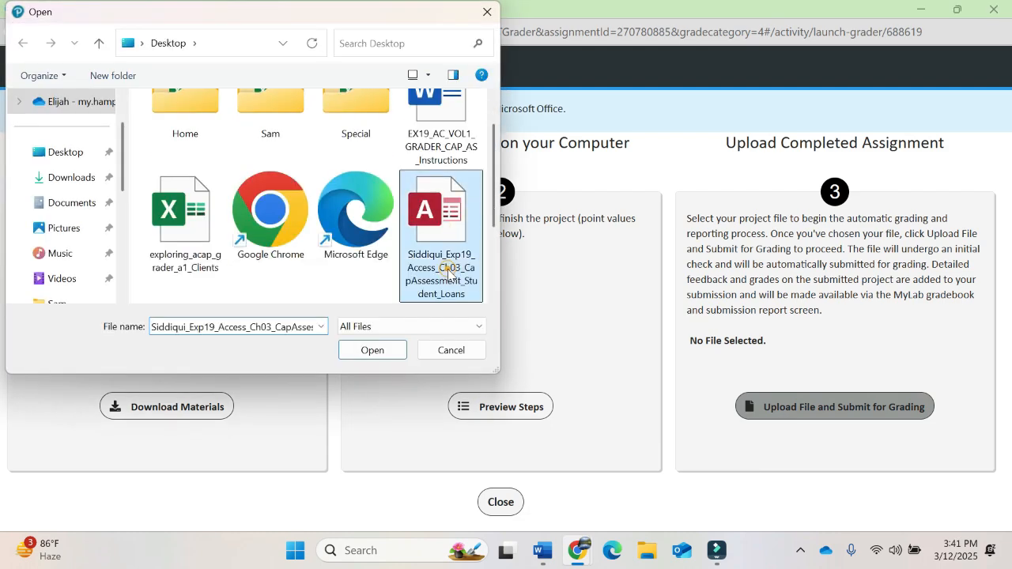
click(388, 351)
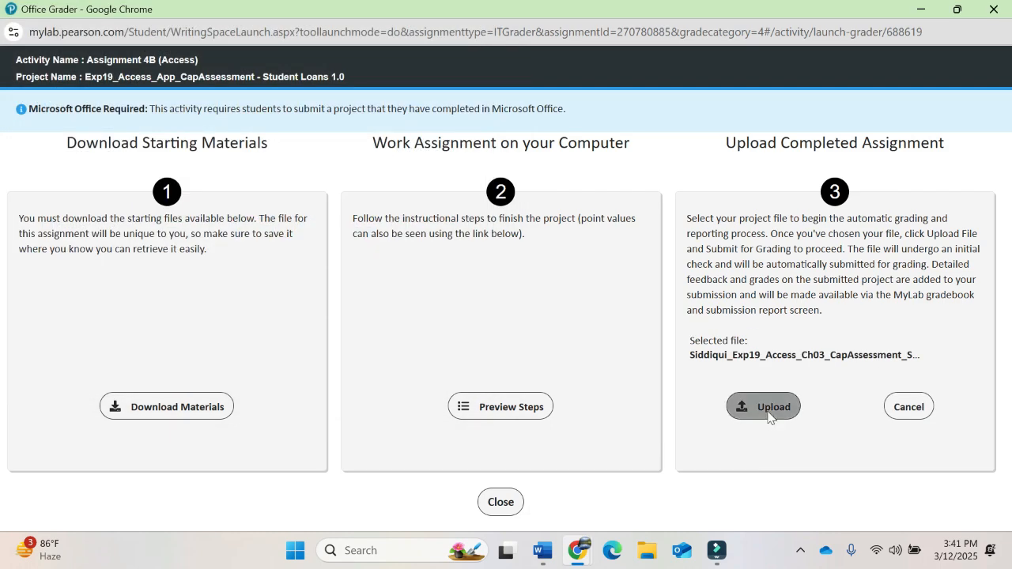
click(769, 413)
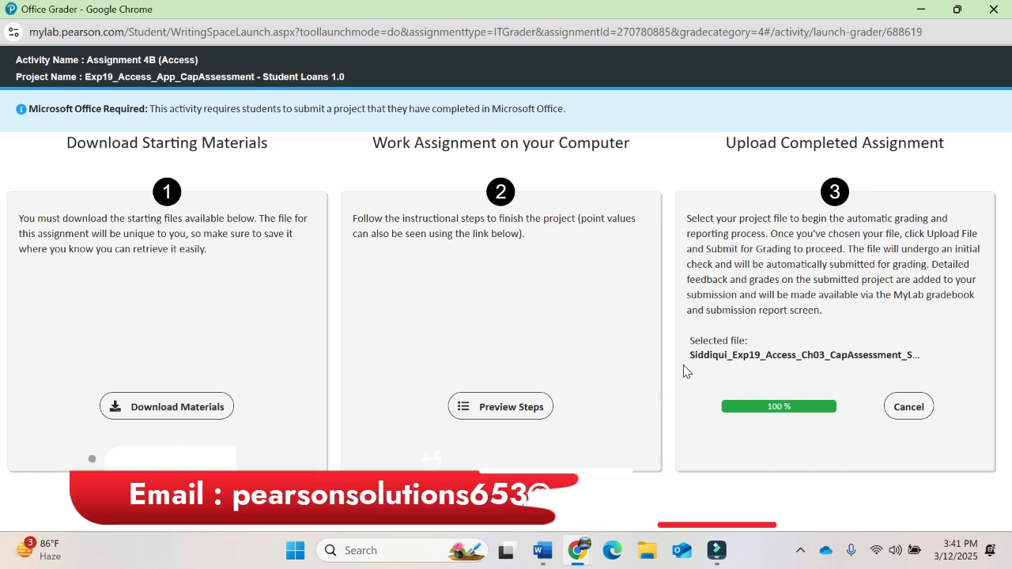